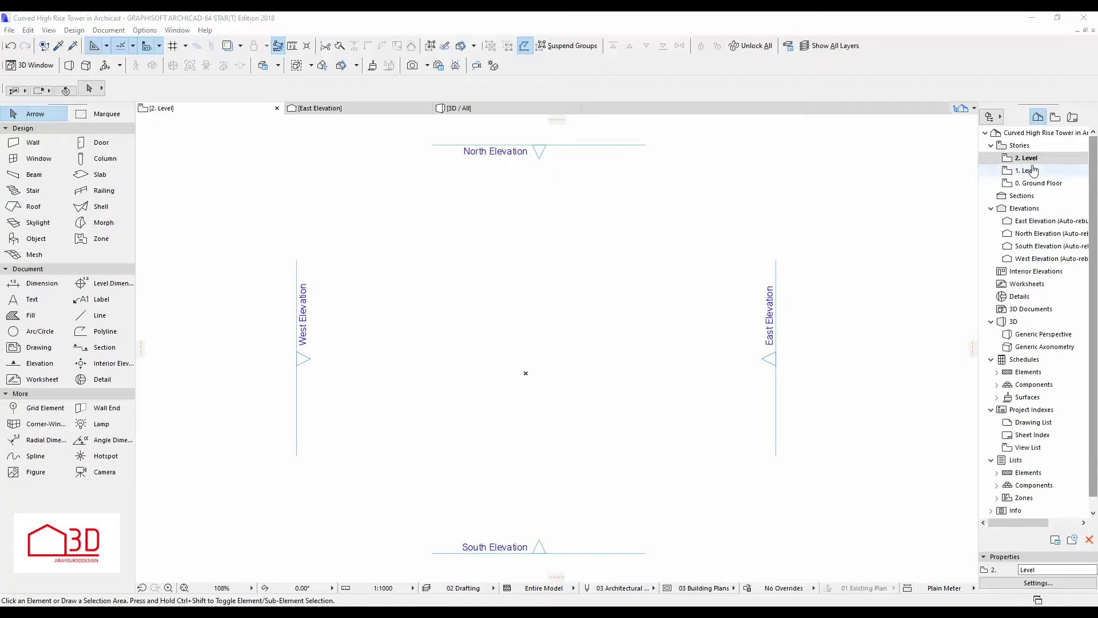
Open Story Settings from the Navigator's stories list and select the top 2 Level story
right_click(1050, 183)
key("Escape")
right_click(1050, 184)
left_click(972, 348)
left_click(848, 211)
key("Up")
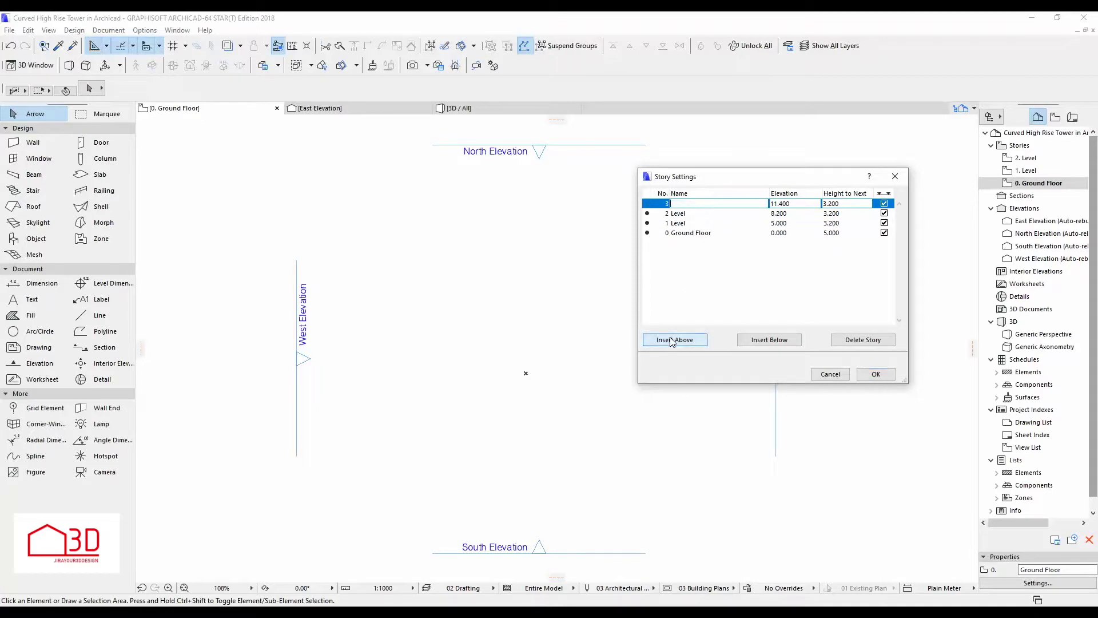
Insert 3.200-high stories above up to 12. Level, then open the Ground Floor plan
left_click(673, 342)
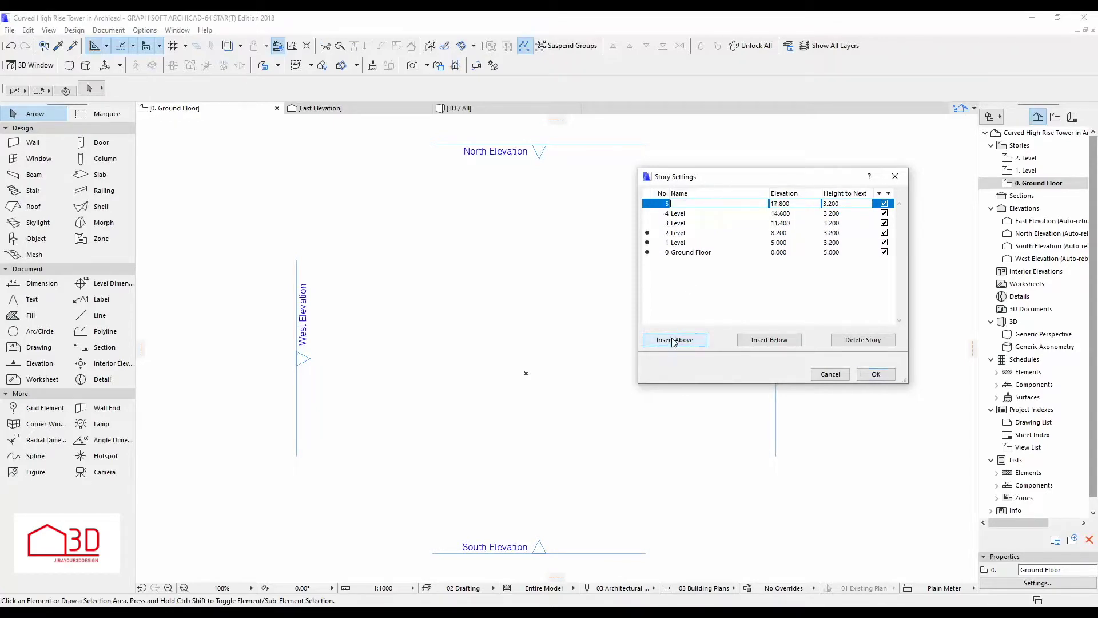
left_click(674, 342)
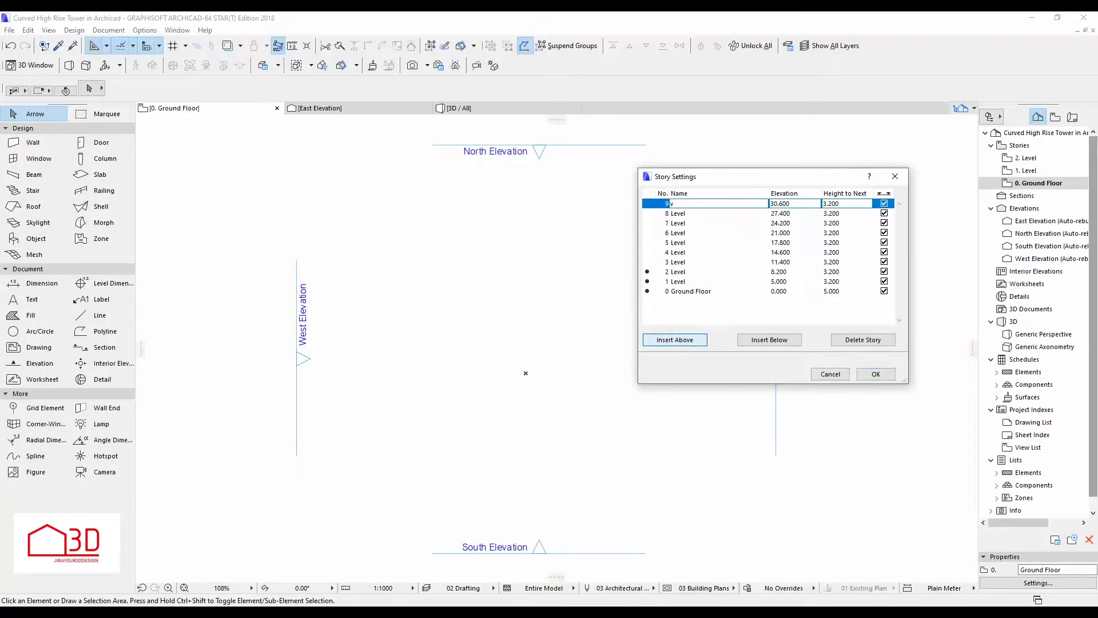
type("Level")
double_click(695, 341)
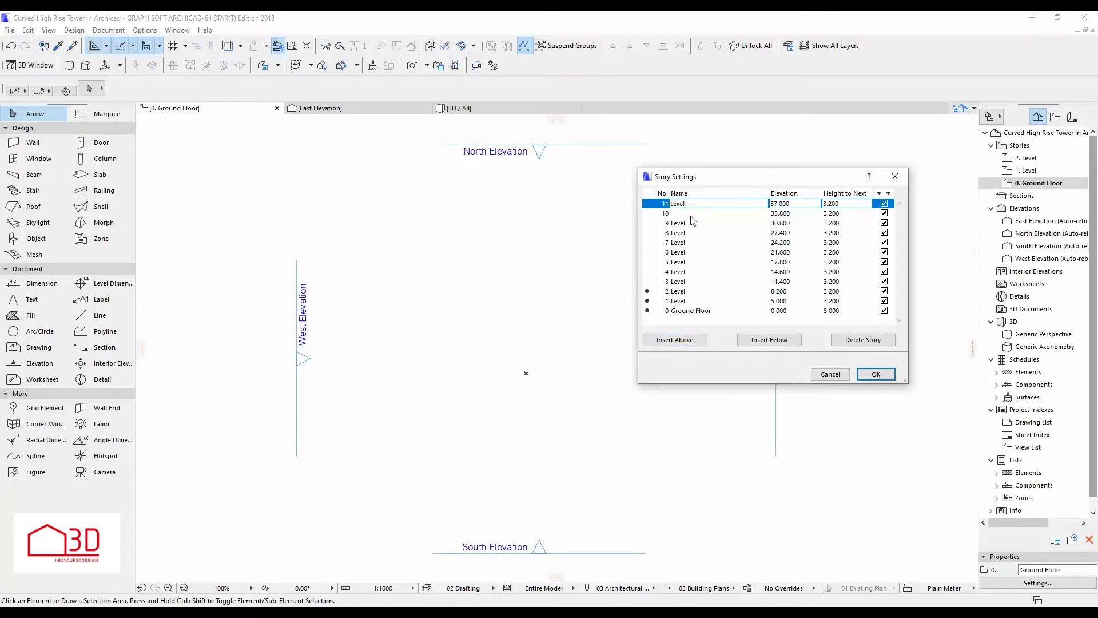
key("Down")
left_click(675, 339)
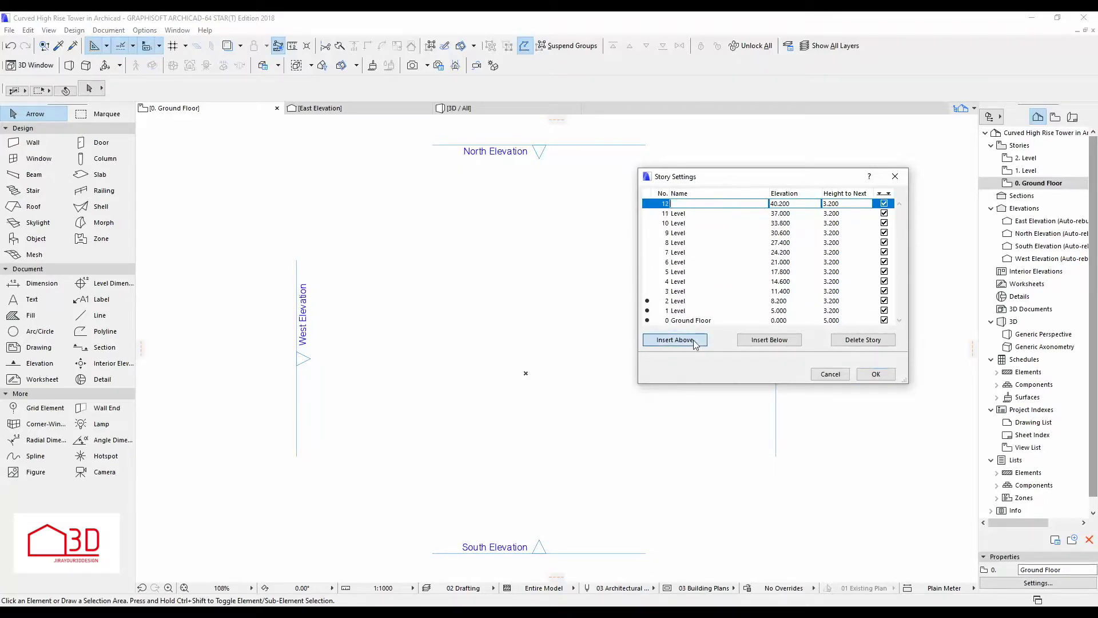
left_click(876, 374)
double_click(1039, 309)
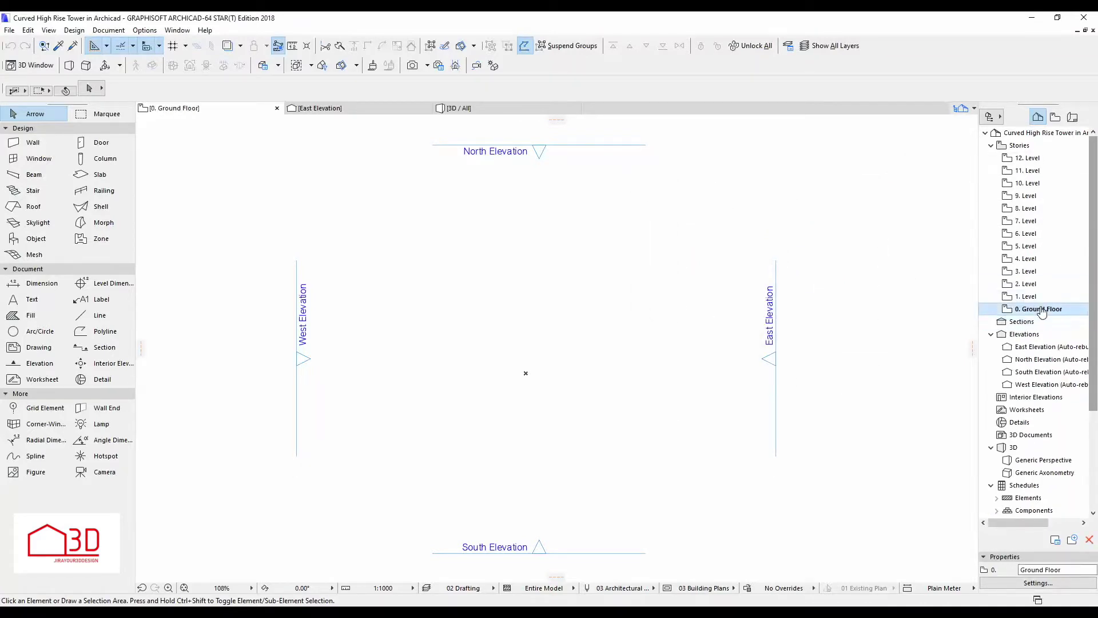
Draw a horizontal guide line centred on the plan origin
left_click(97, 315)
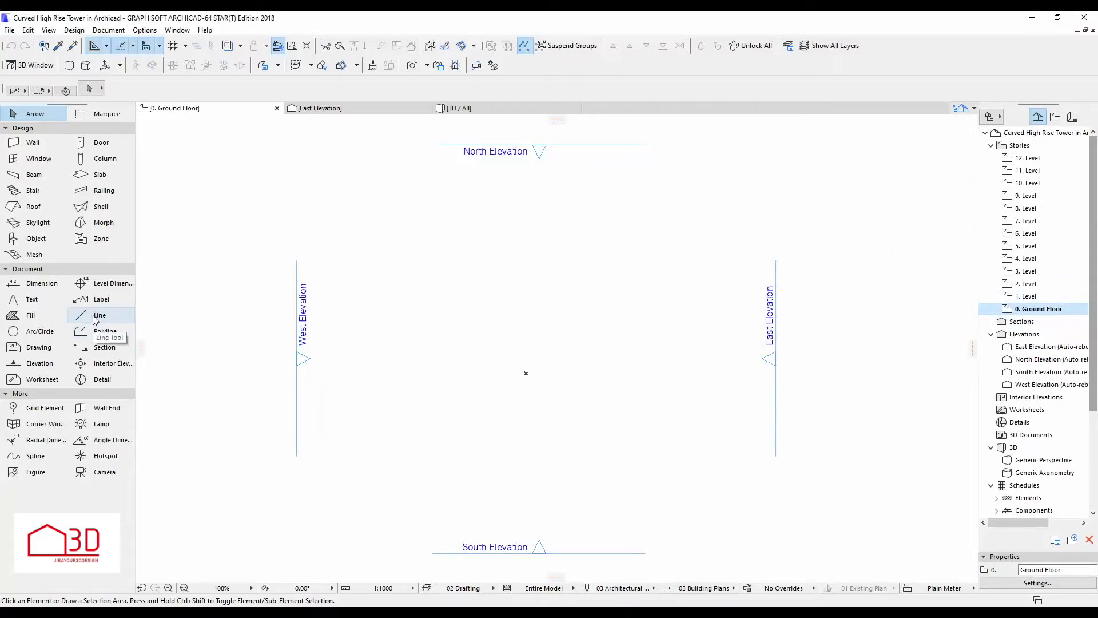
left_click(525, 373)
double_click(663, 373)
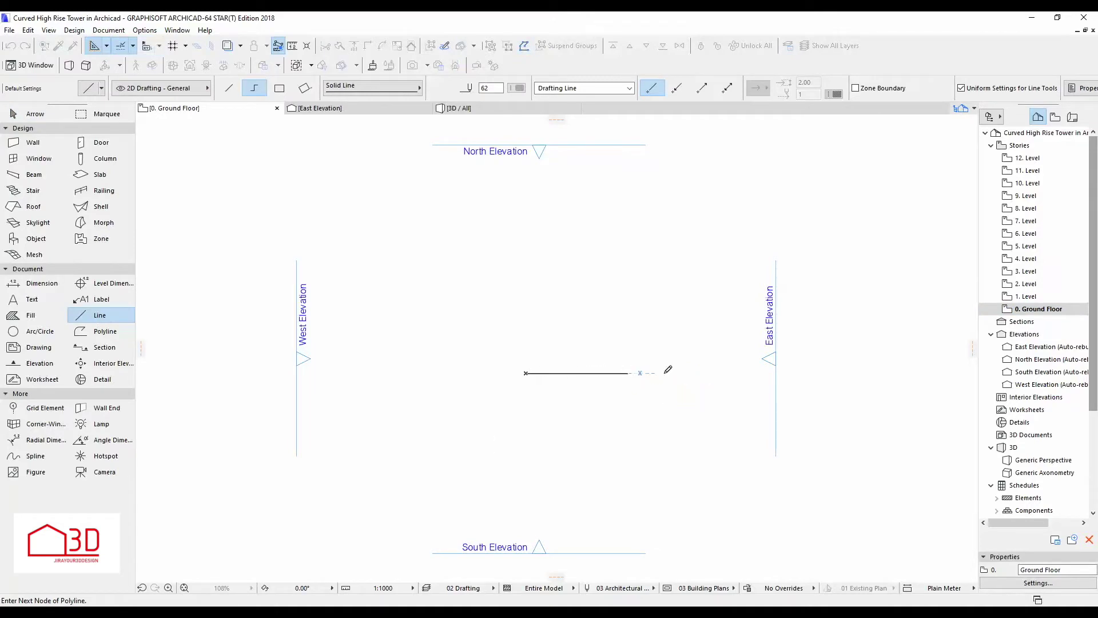
left_click_drag(630, 347, 551, 441)
left_click(593, 374)
left_click(525, 373)
Draw a vertical guide line crossing the horizontal one at the origin
key("l")
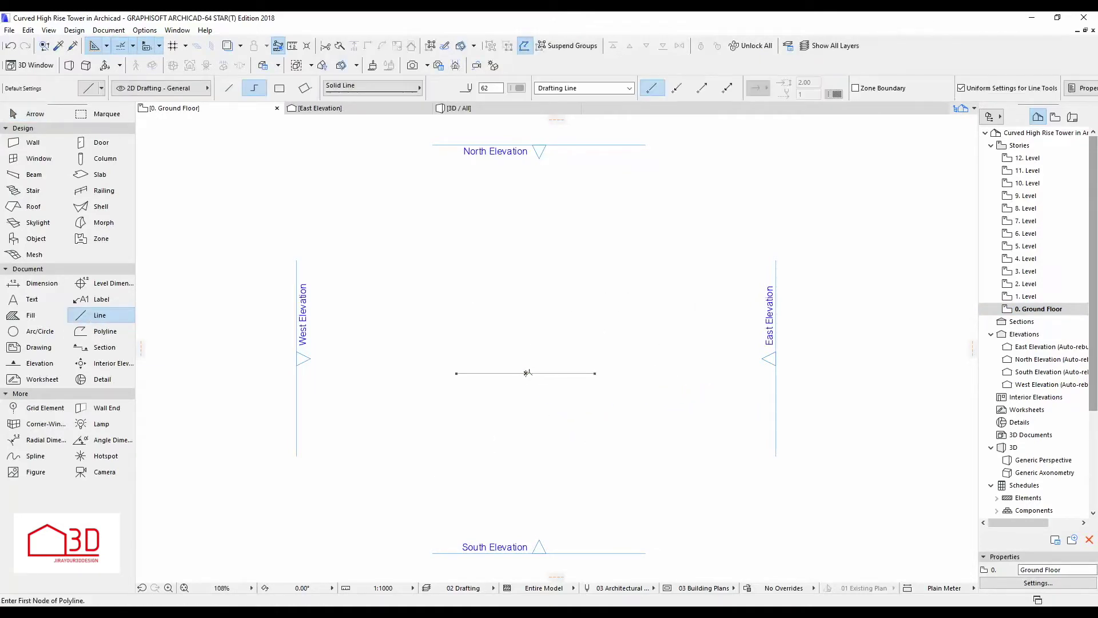
left_click(525, 373)
double_click(526, 280)
left_click(525, 341)
left_click(525, 327)
left_click(526, 373)
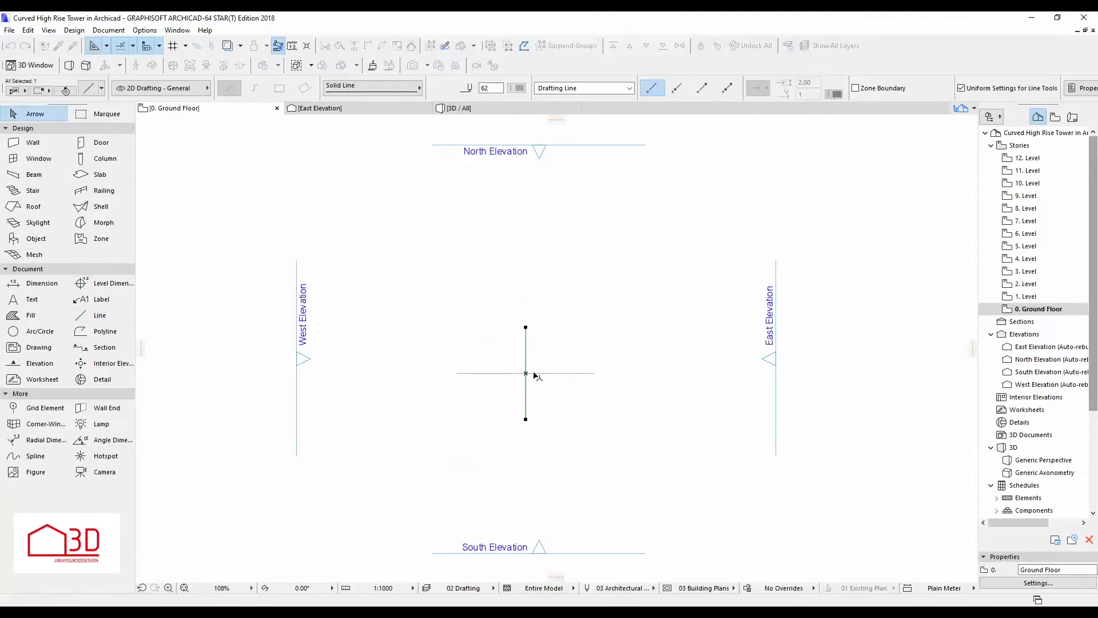
Draw a circle of radius 30 centred on the origin, replacing a misdrawn one
left_click(40, 331)
left_click(525, 372)
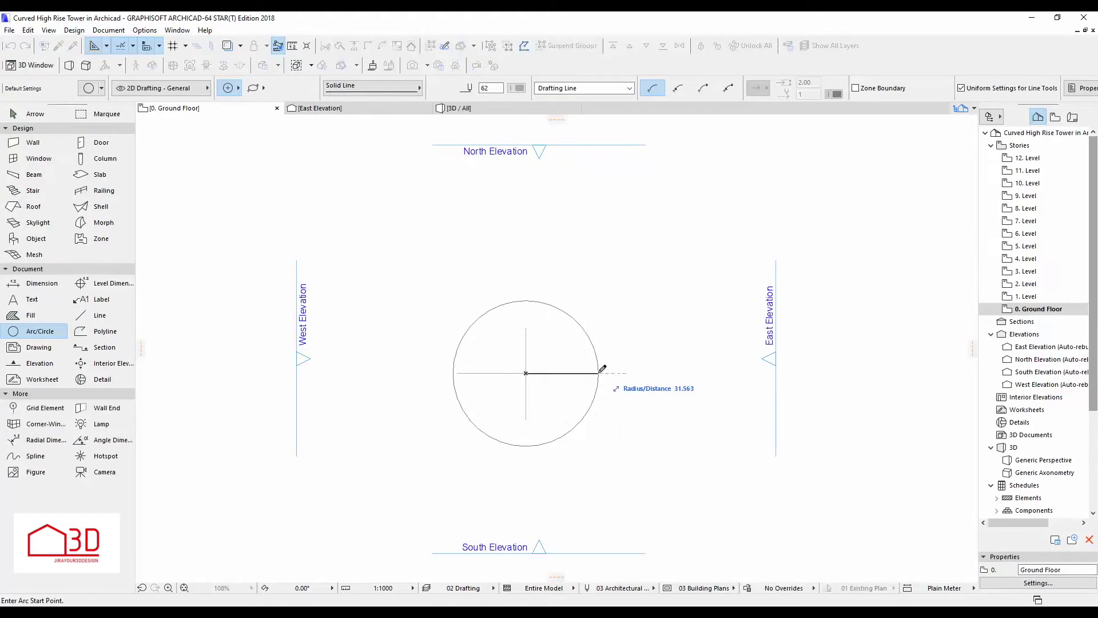
left_click(598, 369)
key("Escape")
left_click(593, 336)
key("Delete")
left_click(40, 331)
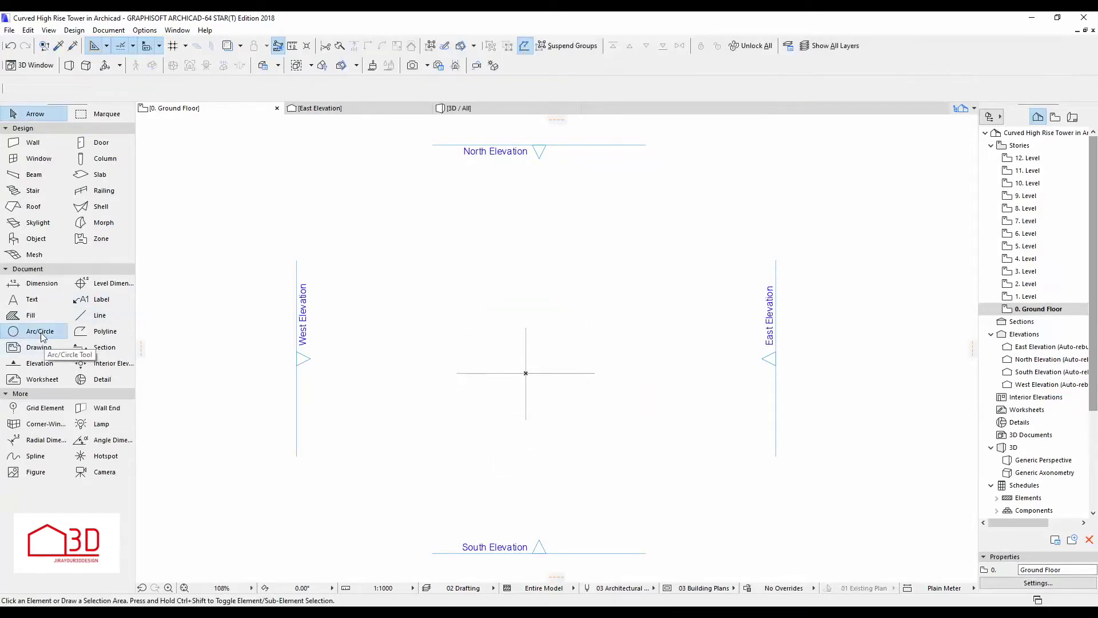
left_click(525, 373)
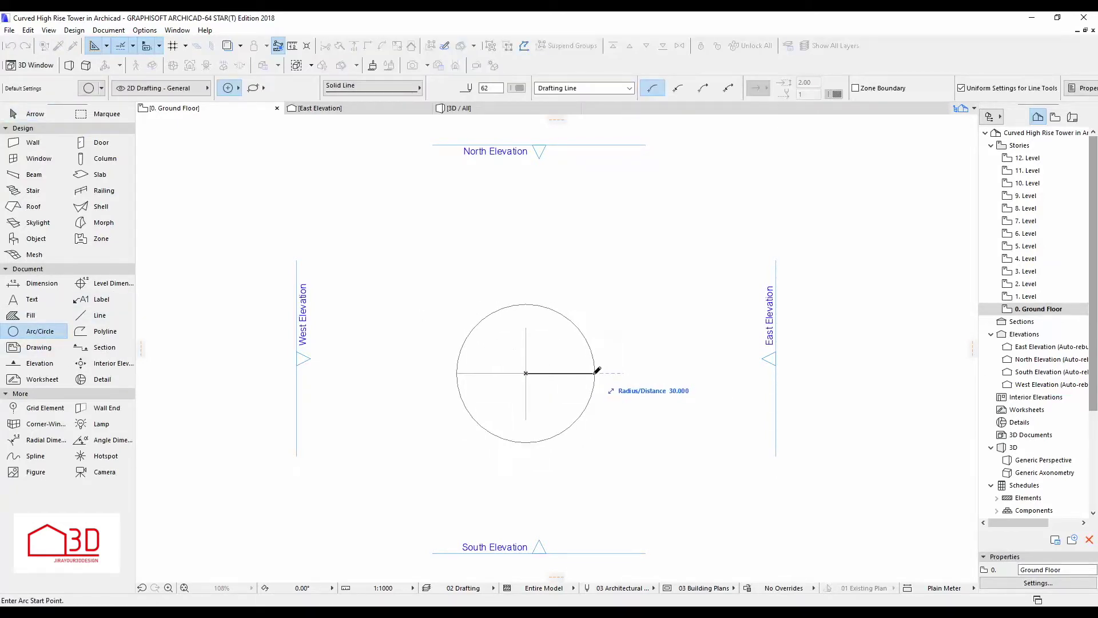
left_click(595, 372)
key("Escape")
Drag the circle's top node down to reshape it into an ellipse
left_click(526, 304)
left_click(578, 368)
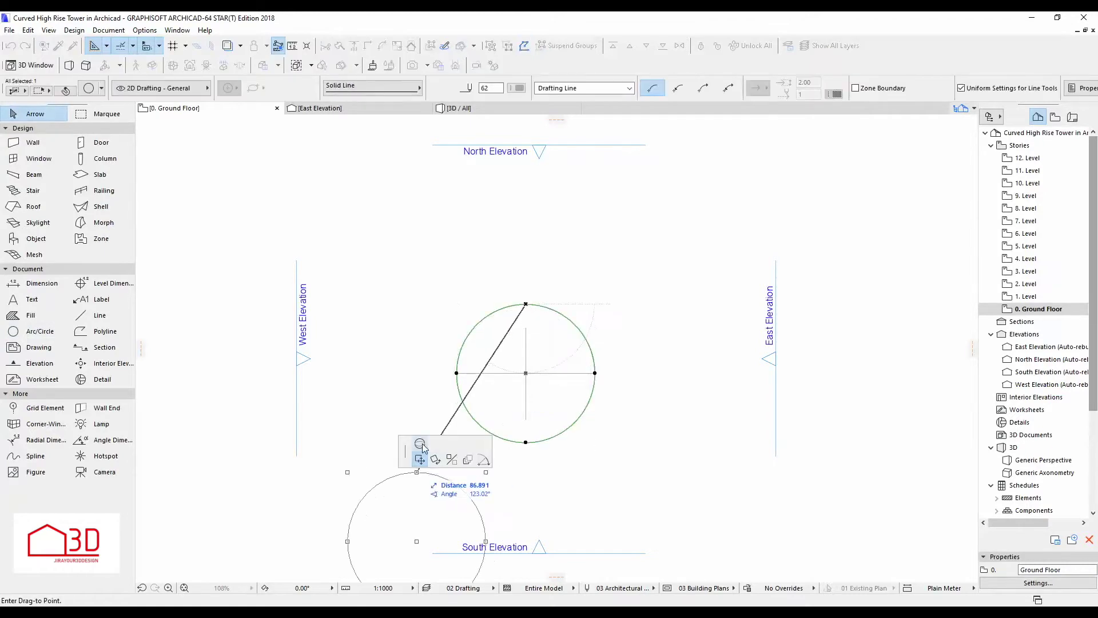
left_click(526, 328)
left_click(589, 343)
left_click(509, 385)
left_click(636, 307)
left_click(102, 180)
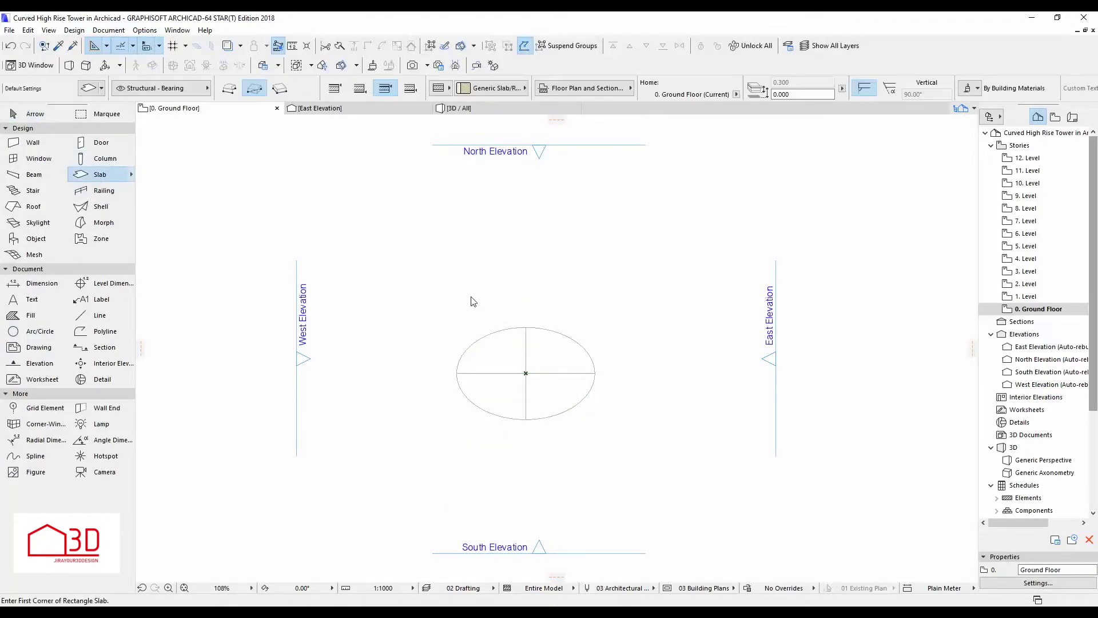
Set default slabs to 0.200 thick with linked Paint - Titanium White on all surfaces
key("ctrl+t")
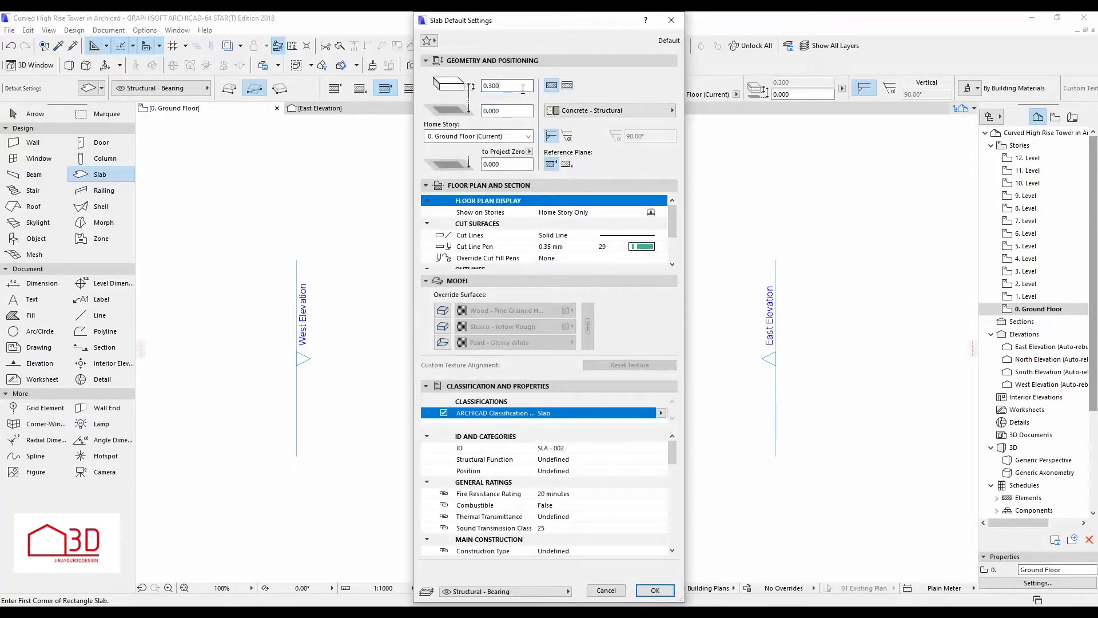
type("0.200")
left_click(443, 310)
left_click(442, 342)
left_click(547, 310)
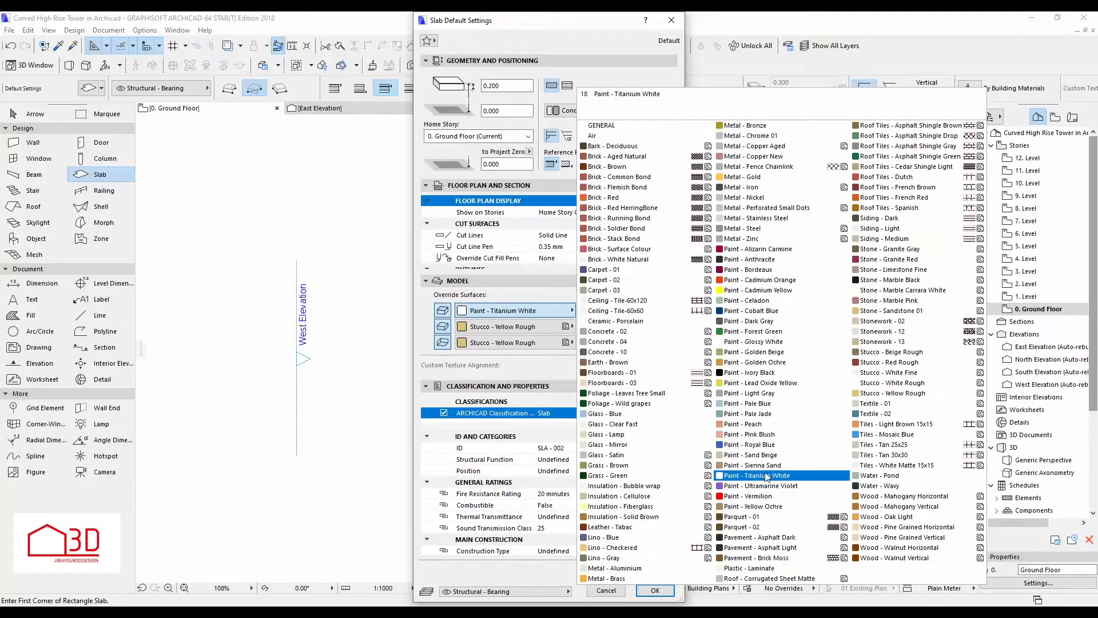
left_click(753, 475)
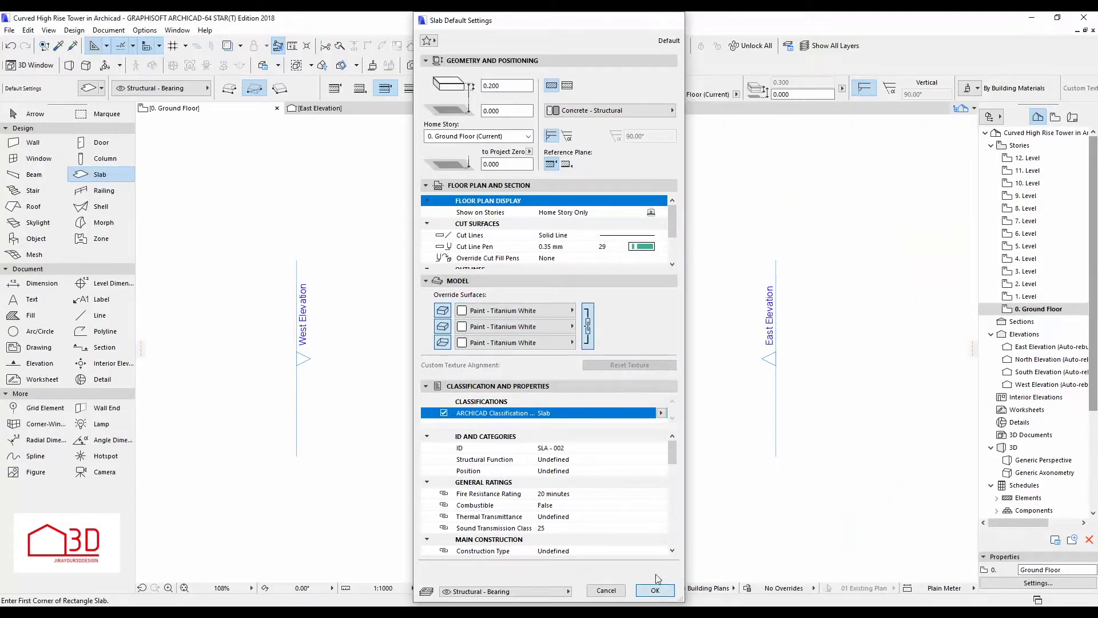
left_click(655, 589)
key("Escape")
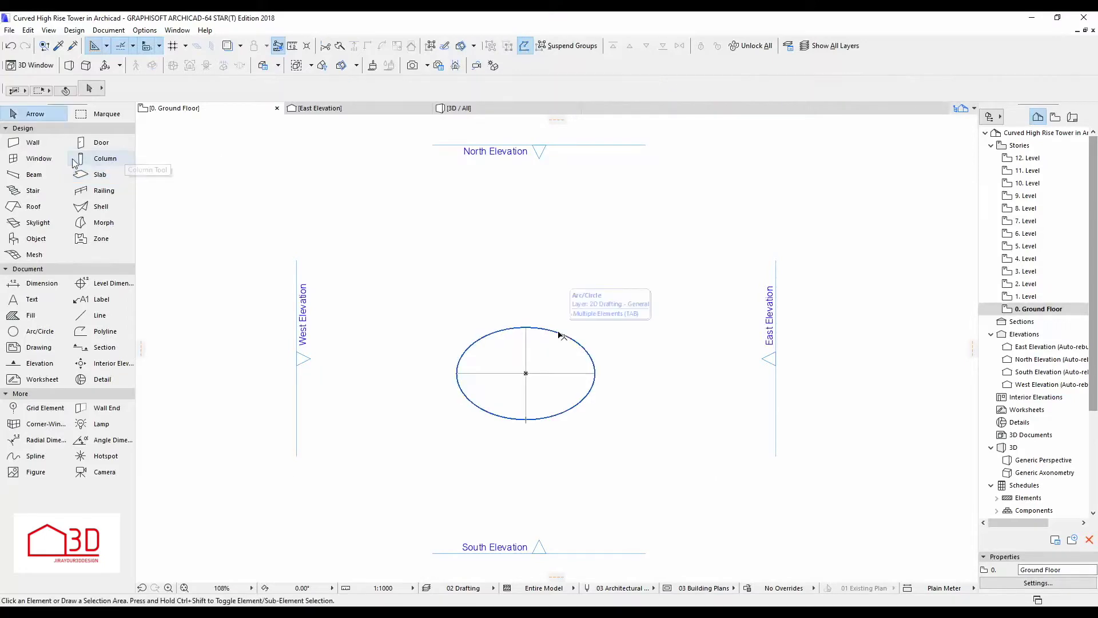
double_click(33, 142)
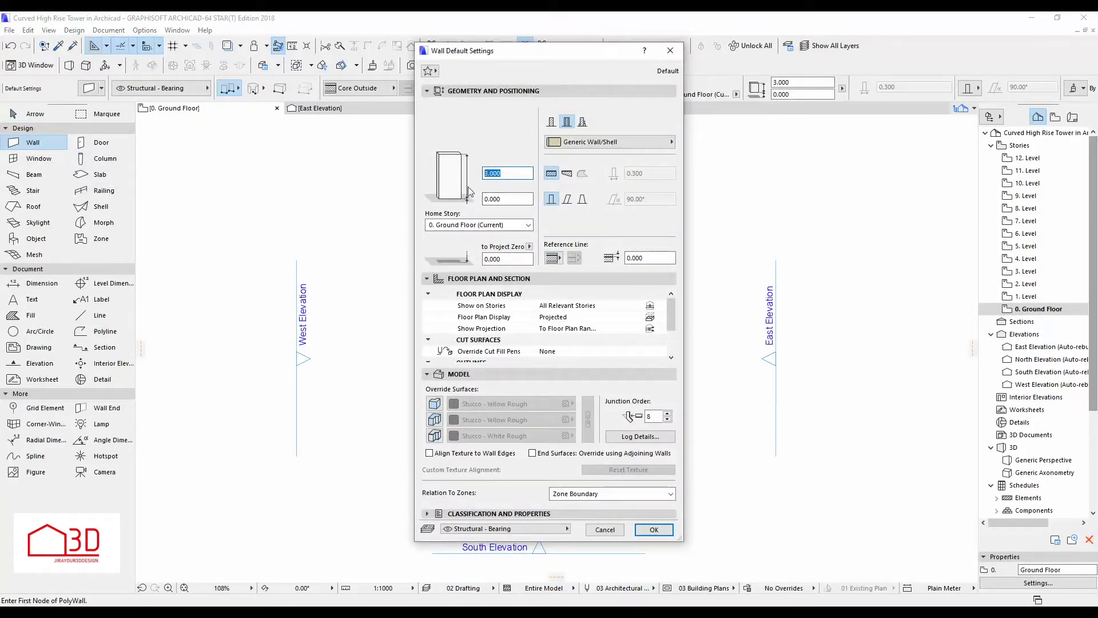
type("5.000")
Make default walls Basic GENERIC - STRUCTURAL, 0.200 thick, with linked Glass - Blue surfaces
left_click(552, 123)
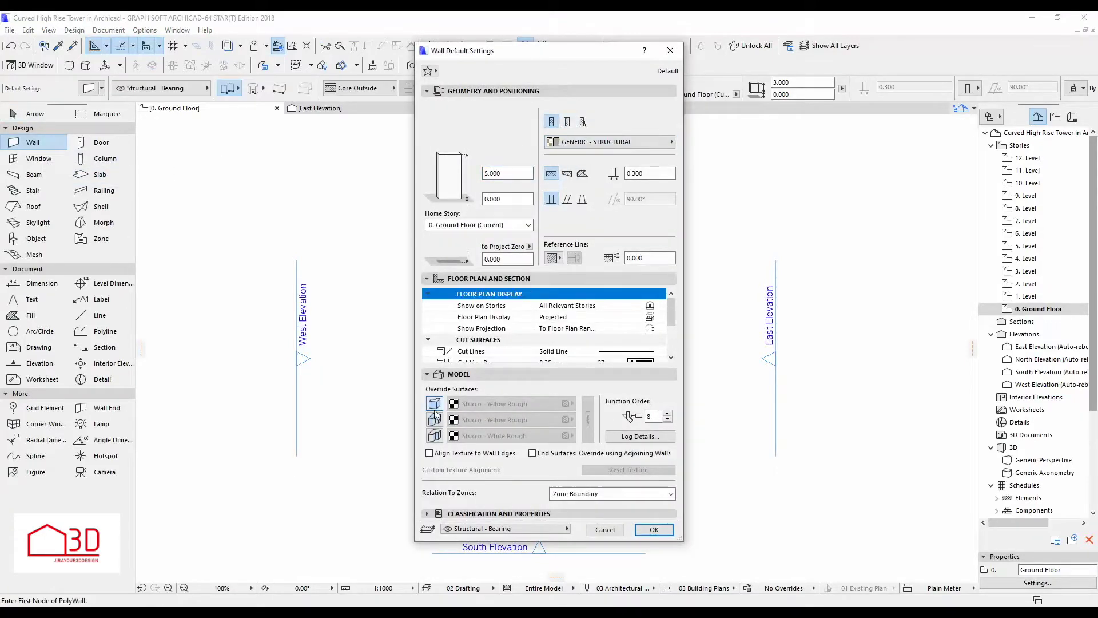
left_click(434, 403)
left_click(435, 419)
left_click(587, 420)
left_click(512, 403)
left_click(609, 417)
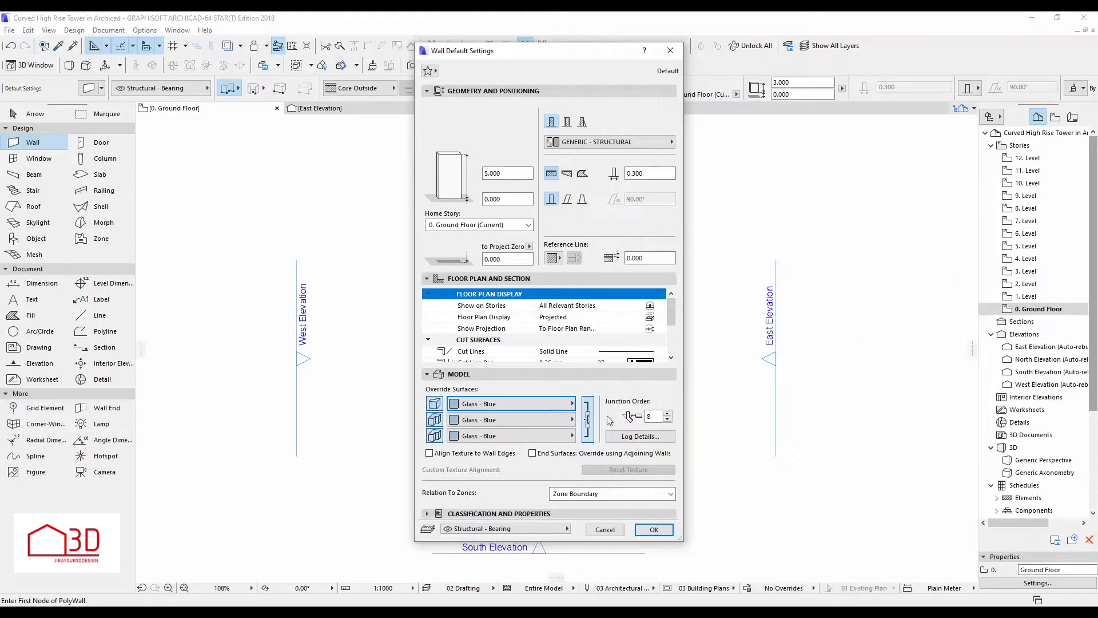
left_click(650, 173)
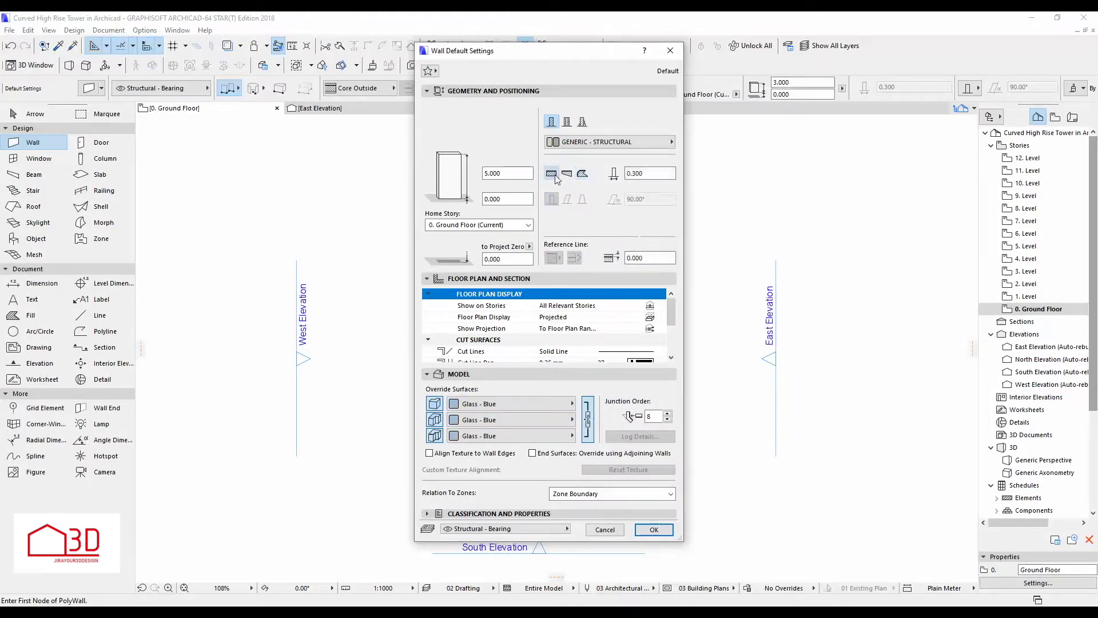
type("0.200")
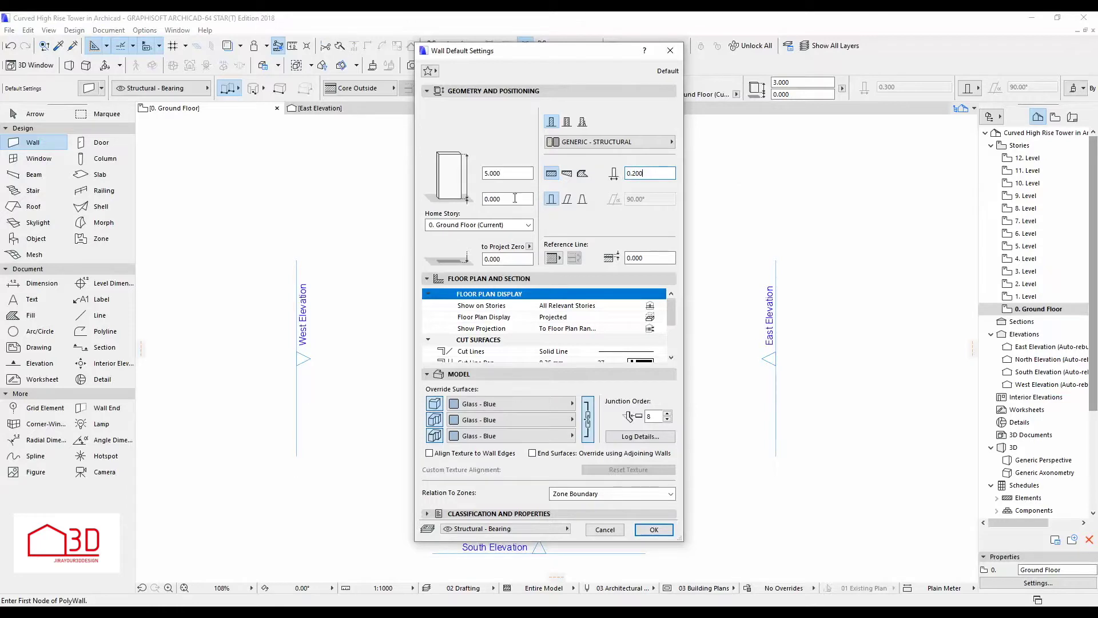
left_click(654, 529)
key("Escape")
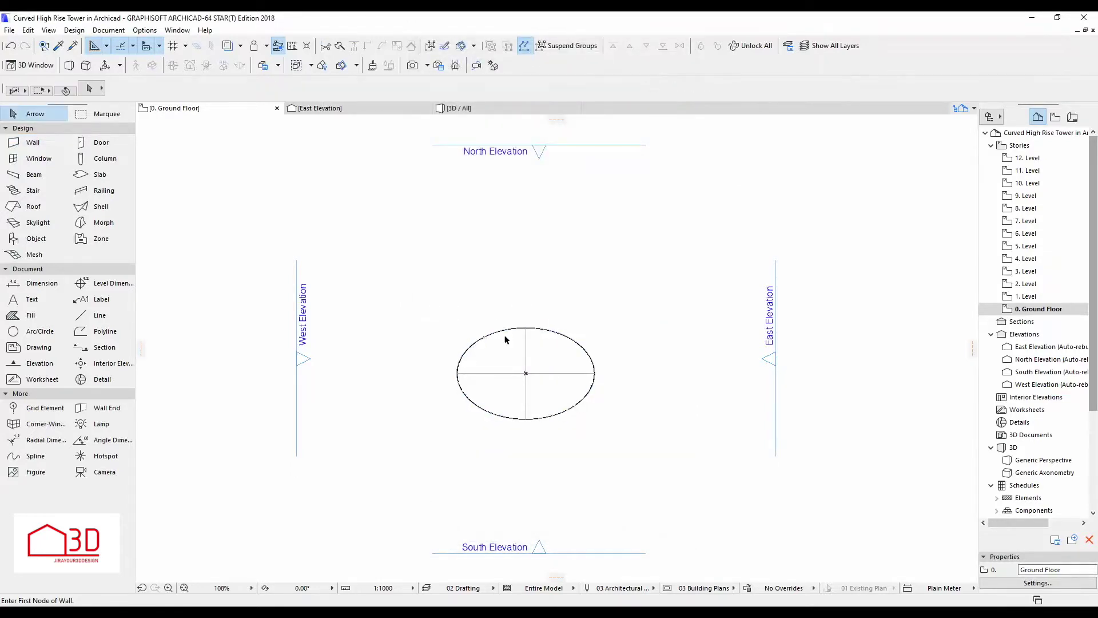
Select the ellipse guide, then cancel the node edit and deselect it
scroll(494, 351, "up", 4)
left_click(584, 277)
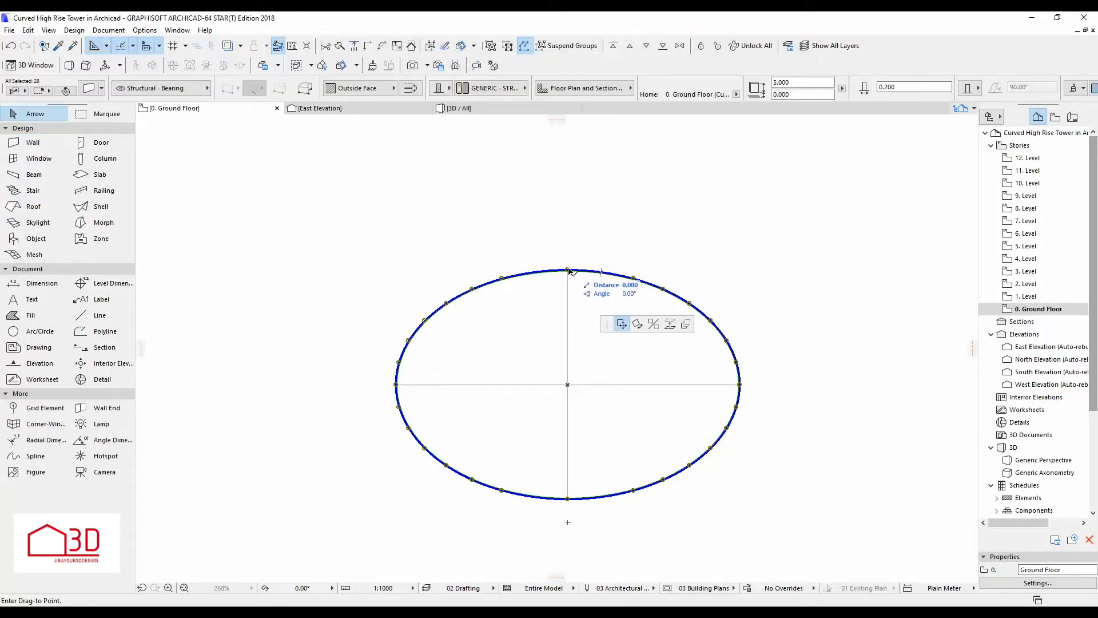
key("Escape")
left_click(739, 385)
key("Escape")
key("Escape")
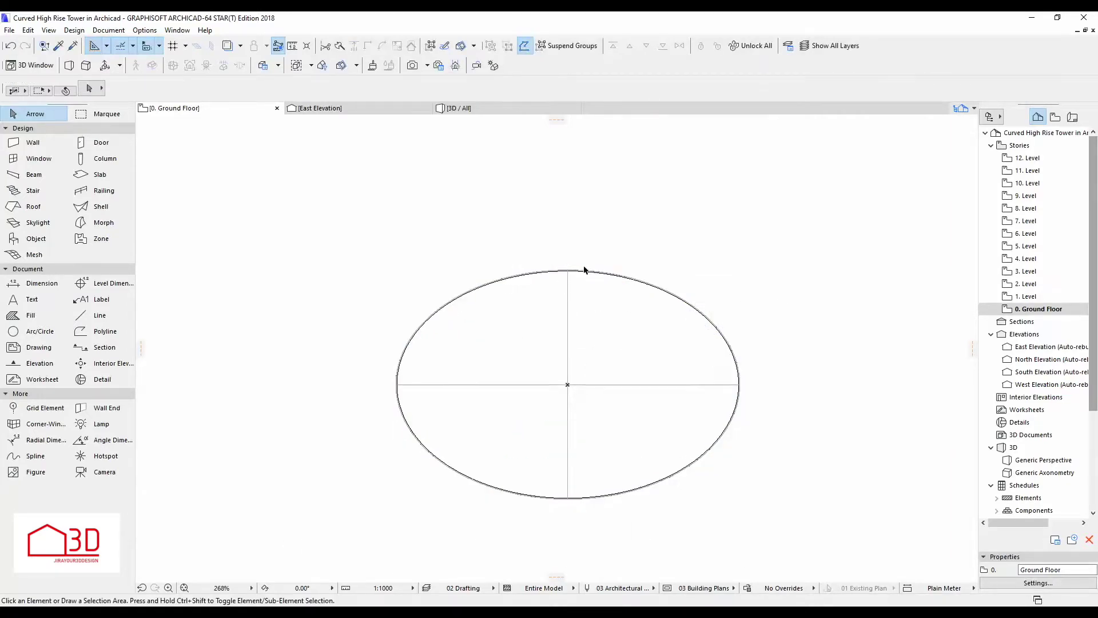
scroll(588, 428, "up", 2)
Select all walls and offset the elliptical wall ring inward
left_click(33, 142)
key("ctrl+a")
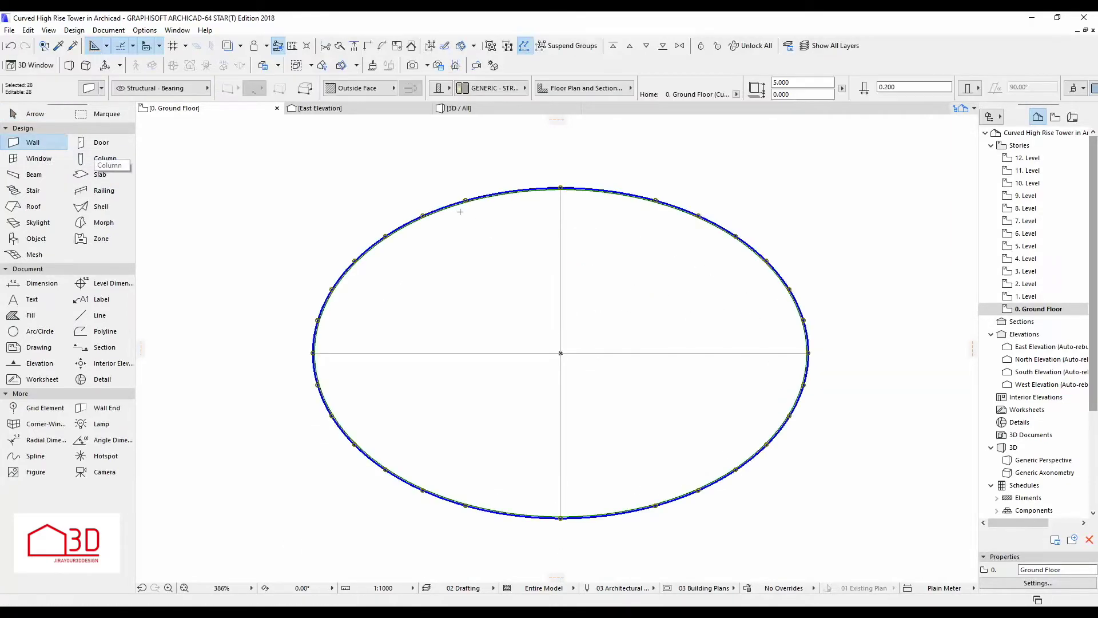
left_click(466, 197)
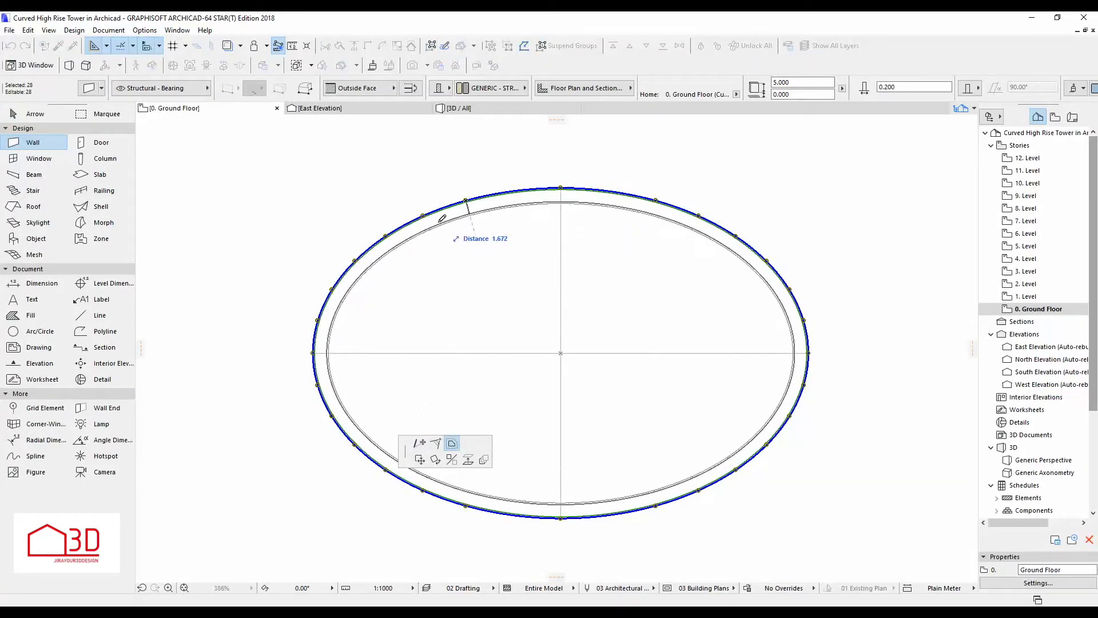
type("1")
key("Return")
key("Escape")
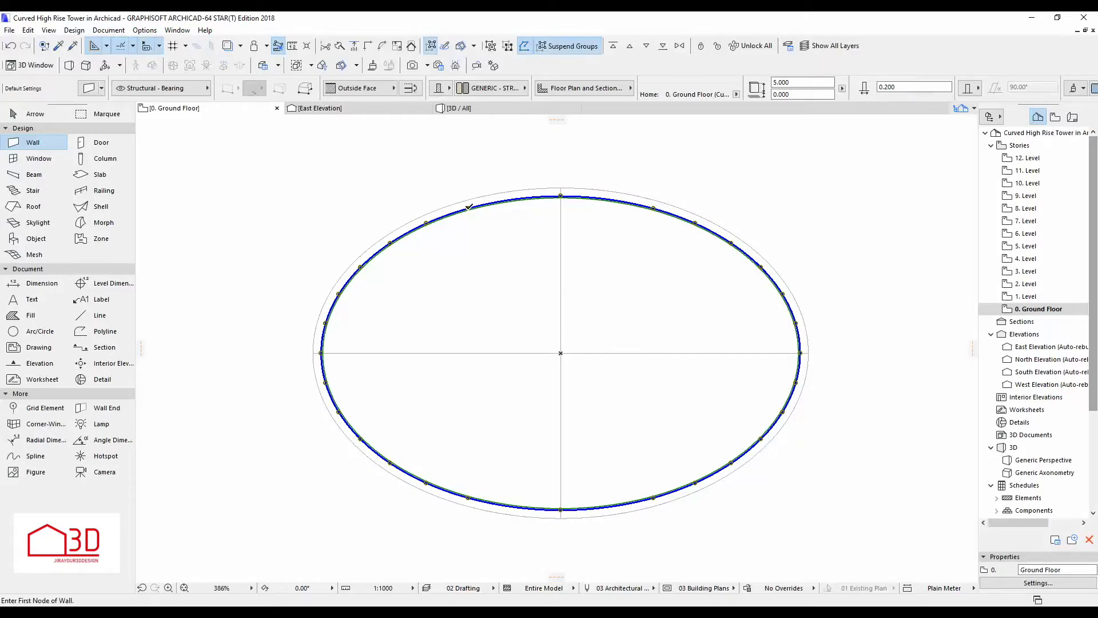
key("Escape")
Offset all 28 curved walls 0.500 outward, then marquee-select the ground-floor slab and walls
scroll(543, 423, "down", 1)
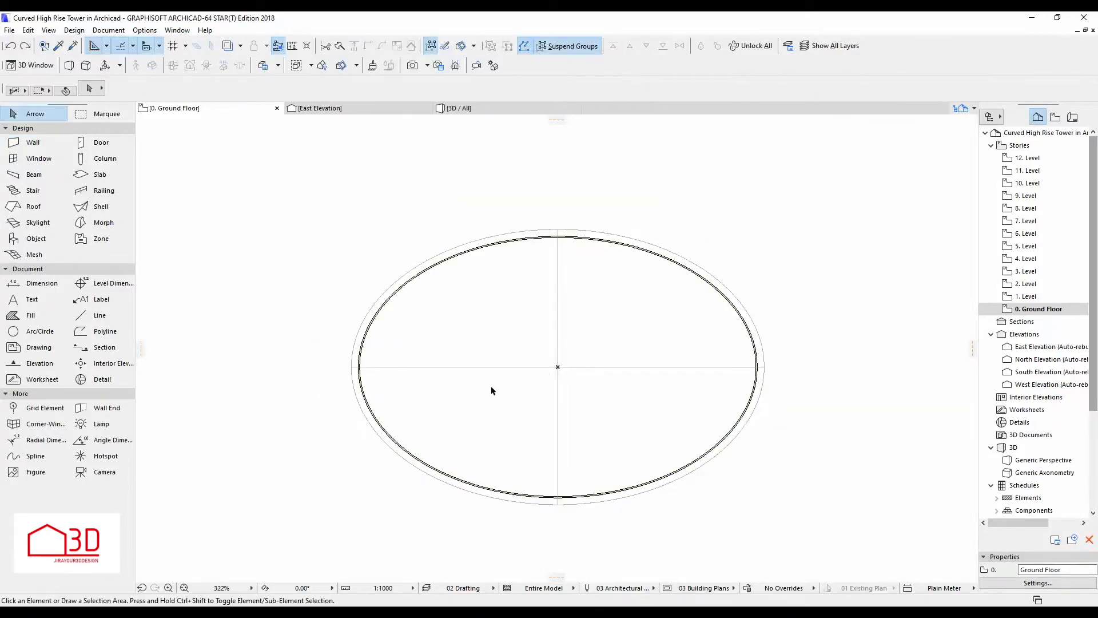
left_click(33, 142)
key("ctrl+a")
scroll(584, 512, "up", 4)
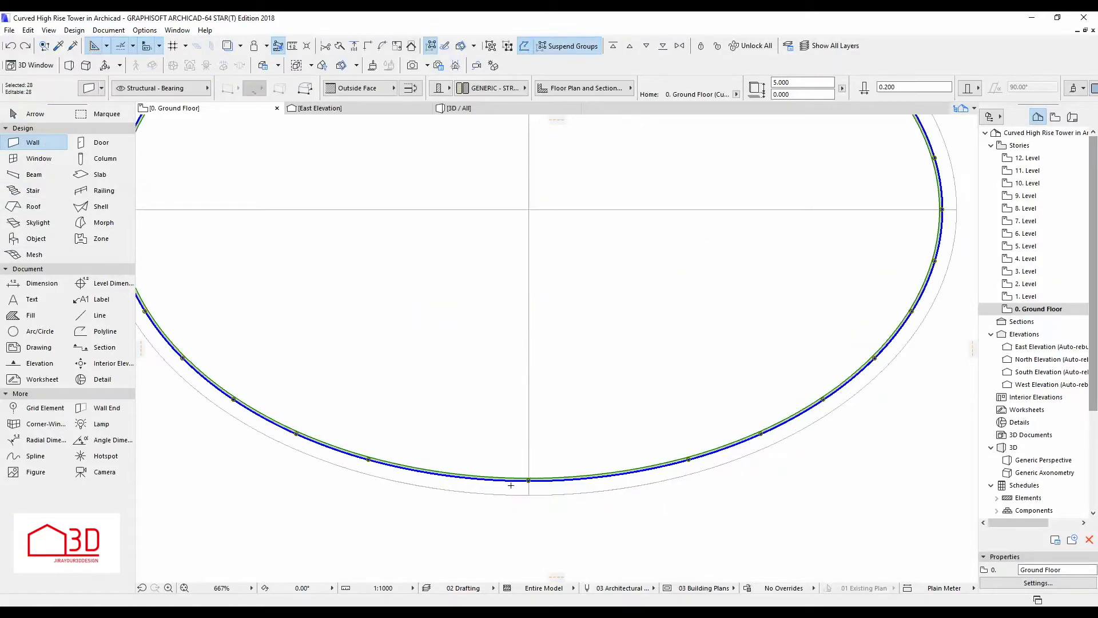
left_click(688, 457)
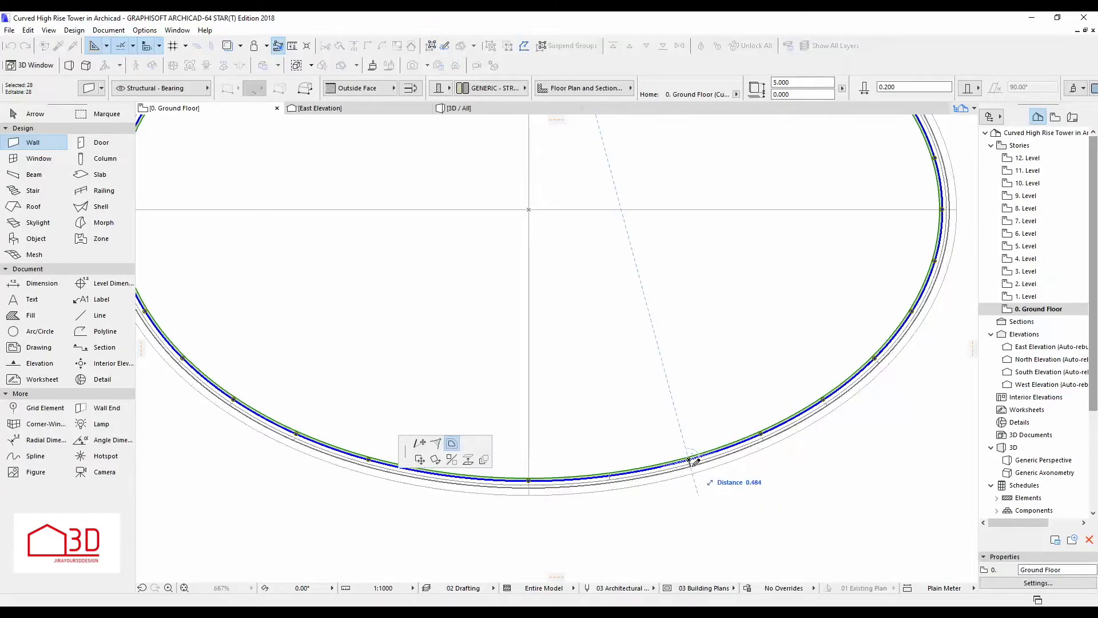
key("Return")
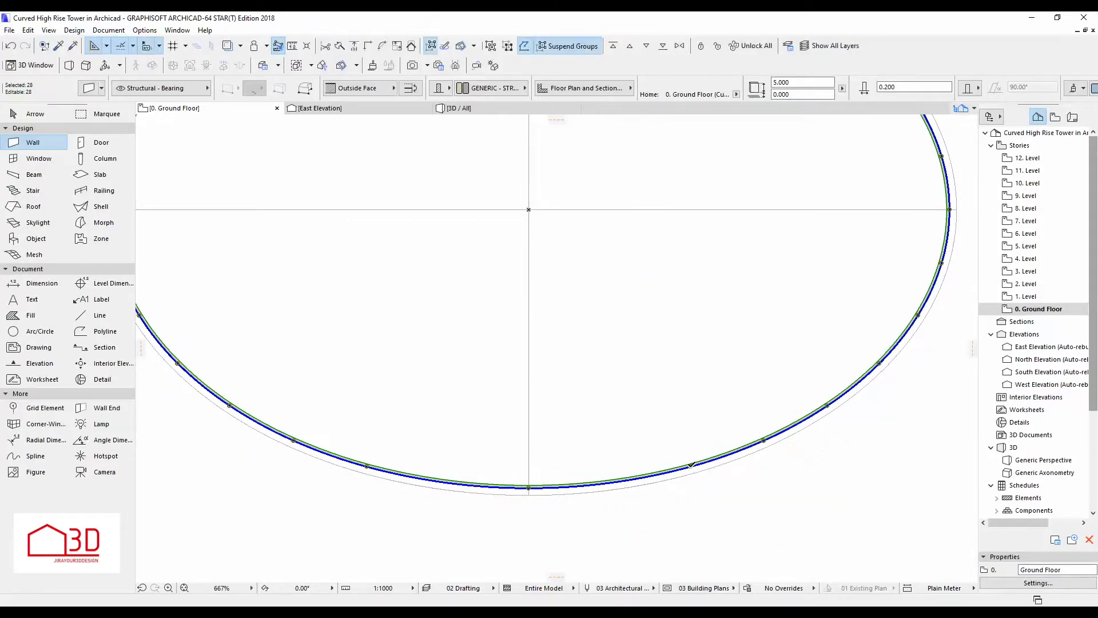
key("Escape")
scroll(620, 485, "down", 5)
left_click_drag(772, 245, 384, 509)
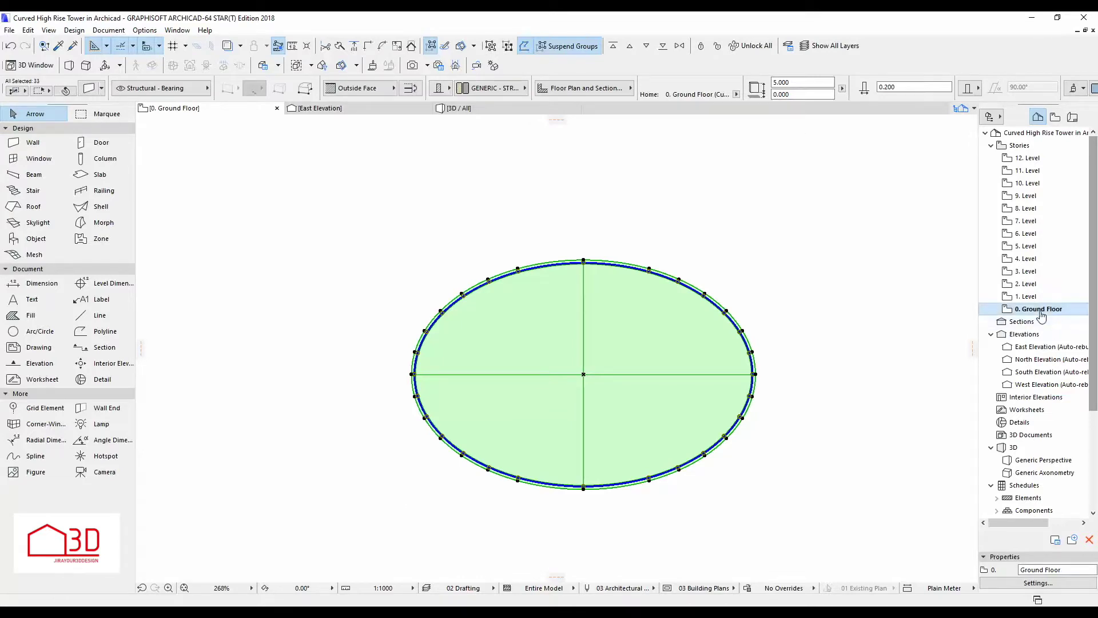
Open Story Settings and Edit Elements by Stories, close both unchanged, and move to 1. Level
left_click(742, 326)
right_click(1006, 309)
left_click(988, 474)
left_click(833, 370)
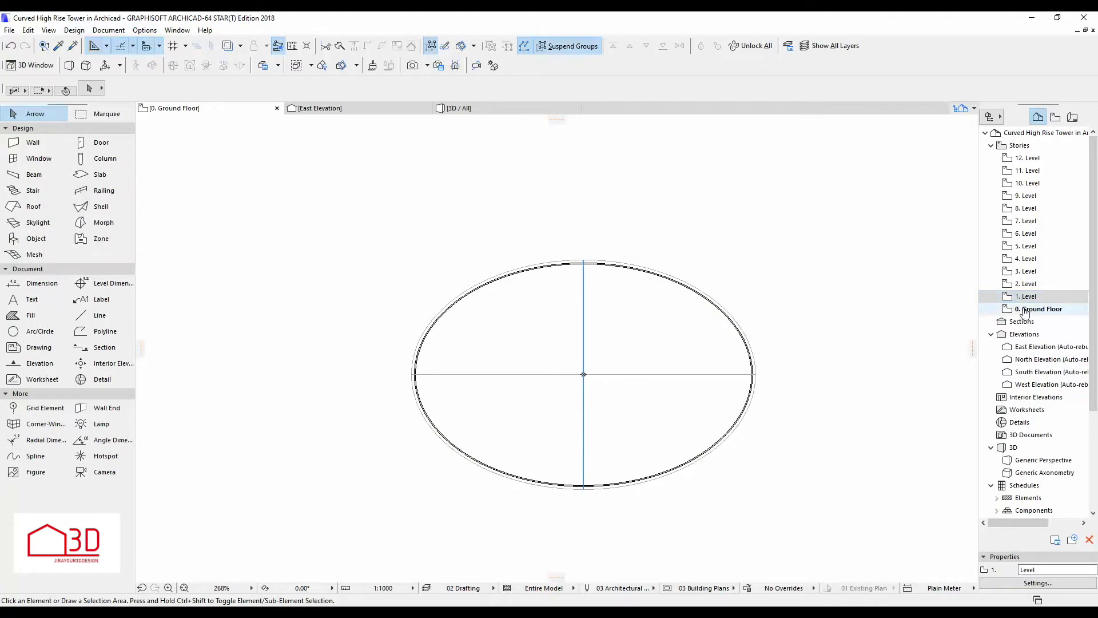
right_click(1007, 309)
left_click(1004, 458)
scroll(606, 270, "down", 3)
left_click(666, 351)
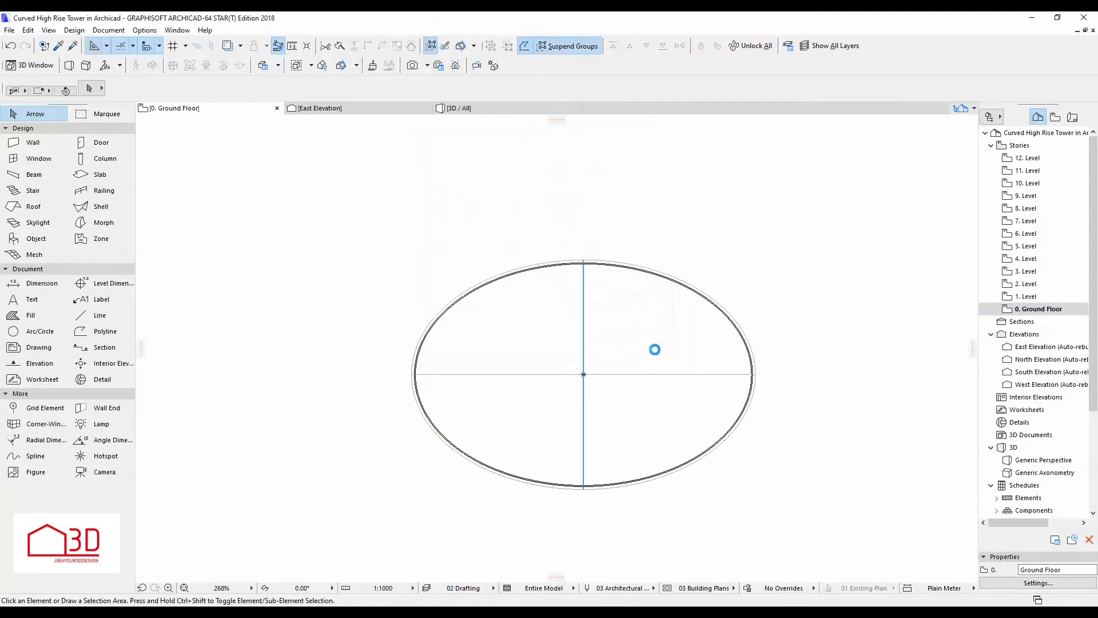
key("ctrl+Up")
In the East Elevation, test deleting and restoring the wall panel, then fit the view
left_click(350, 107)
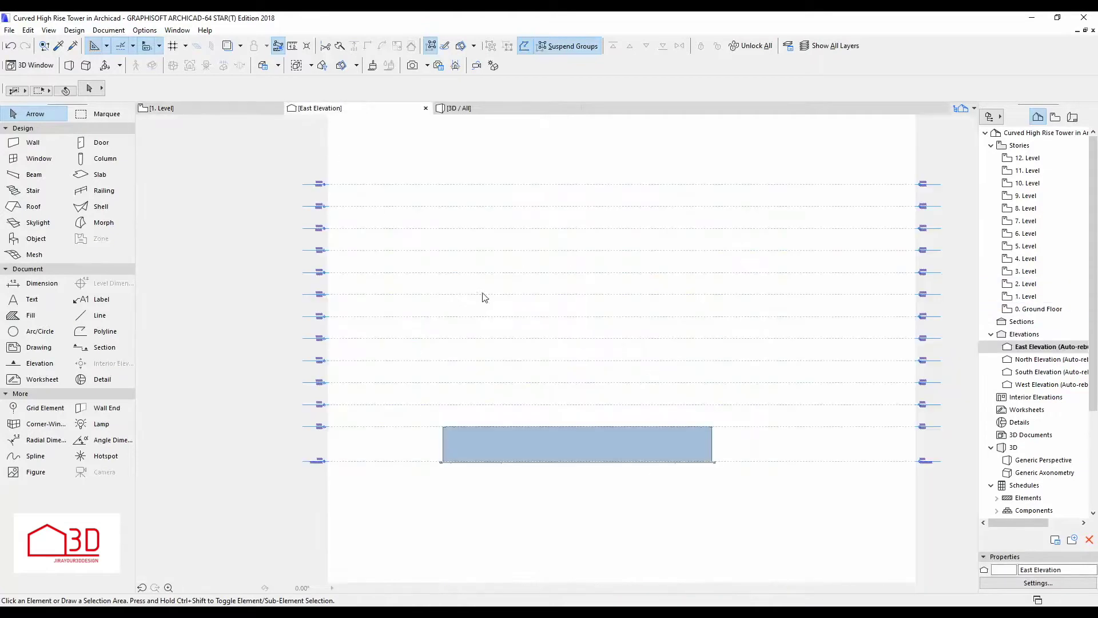
left_click(508, 385)
key("Delete")
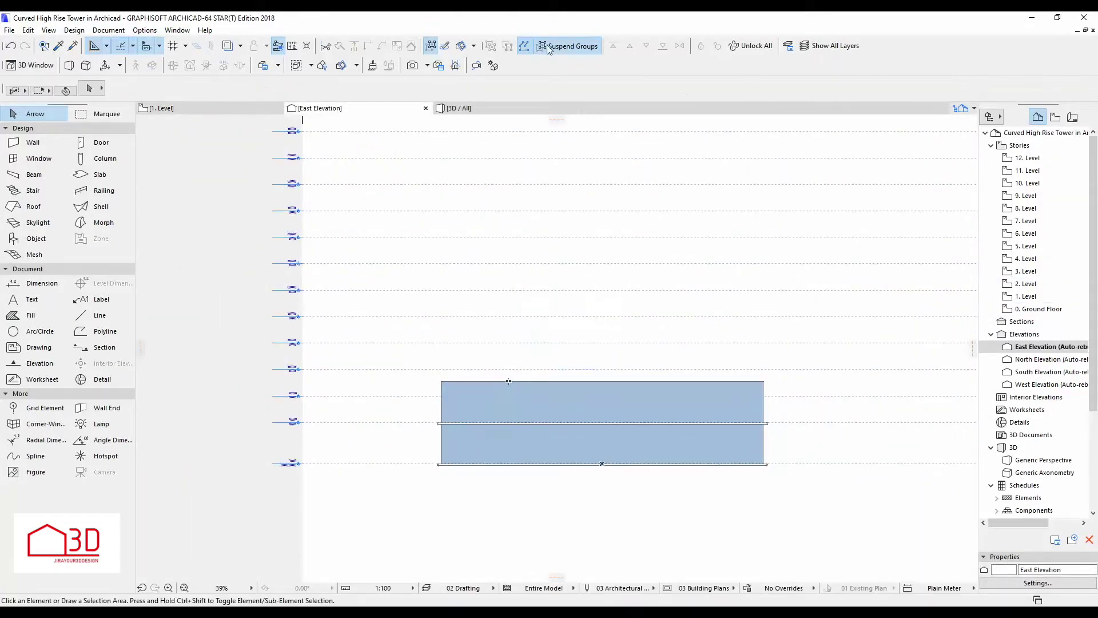
key("ctrl+z")
key("Delete")
key("alt+g")
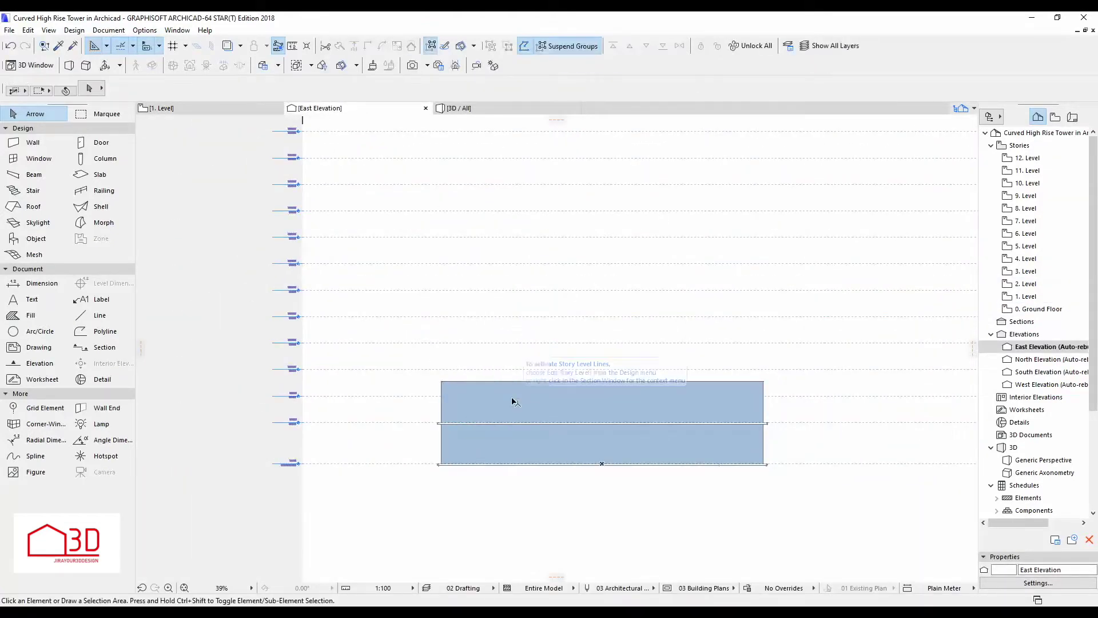
key("ctrl+z")
key("Delete")
key("ctrl+z")
left_click(260, 413)
key("ctrl+apostrophe")
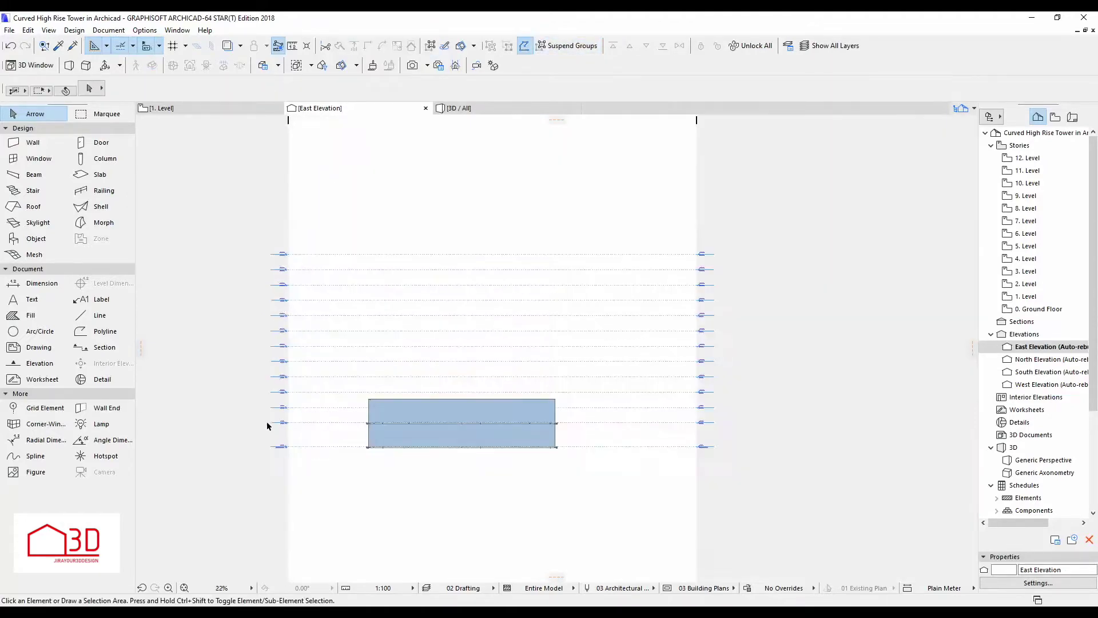
left_click(211, 112)
Change all 1. Level walls to 3.200 high and check them in the East Elevation
left_click(647, 273)
left_click(32, 141)
key("ctrl+a")
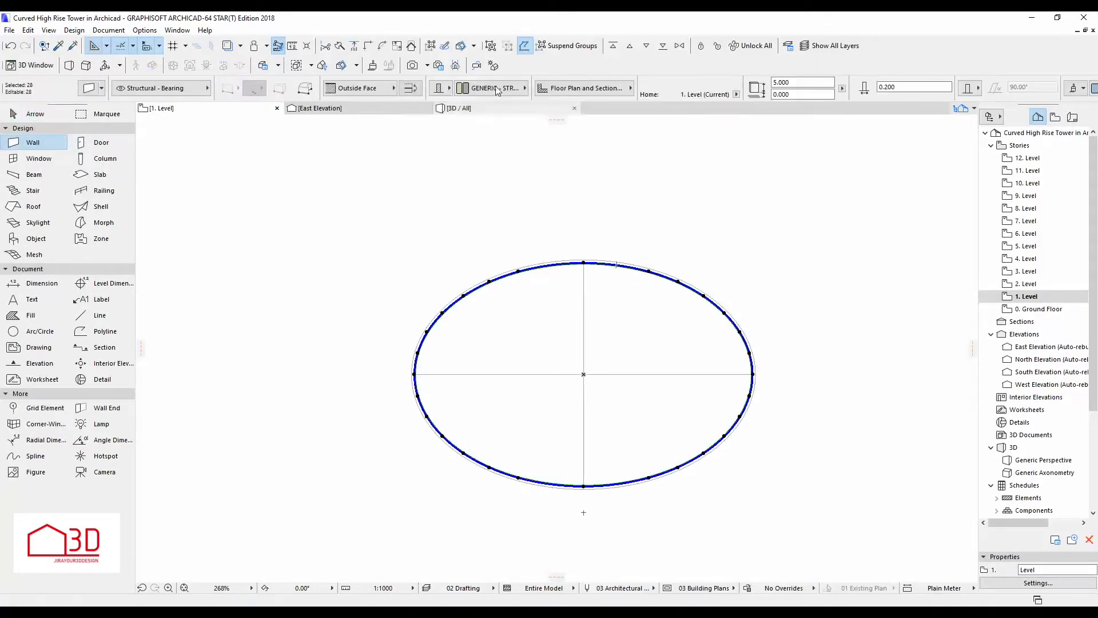
key("ctrl+t")
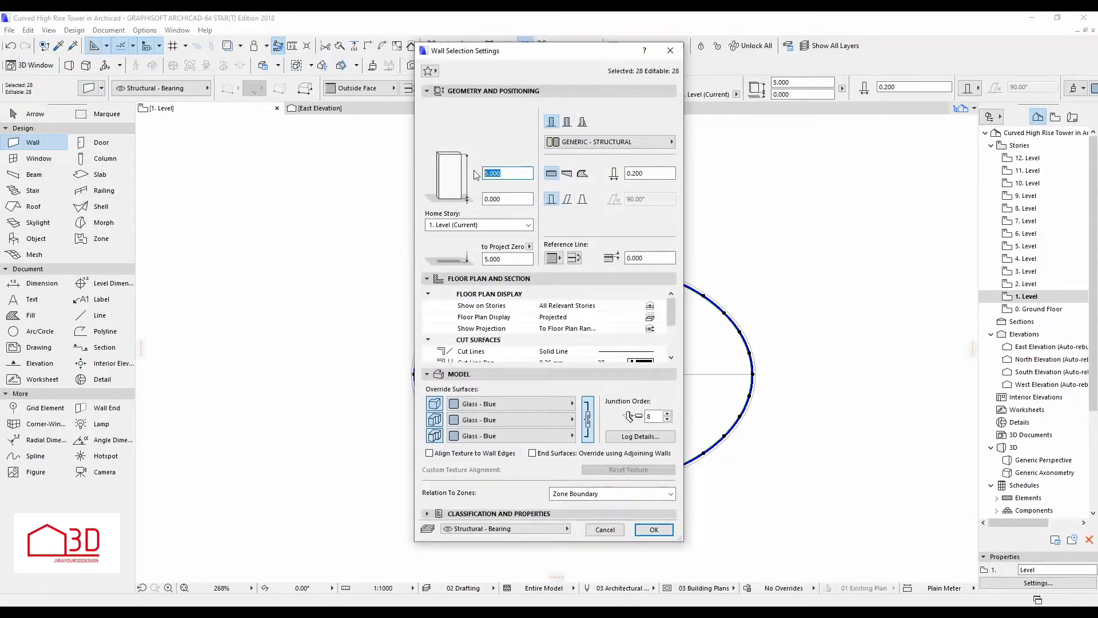
left_click(654, 530)
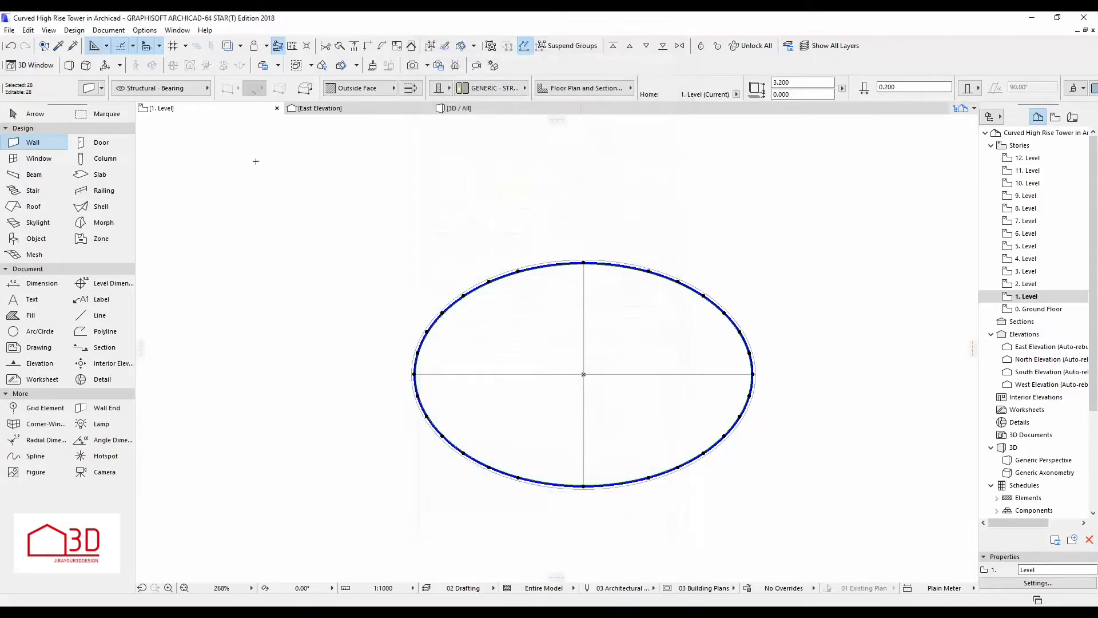
left_click(320, 108)
left_click(230, 109)
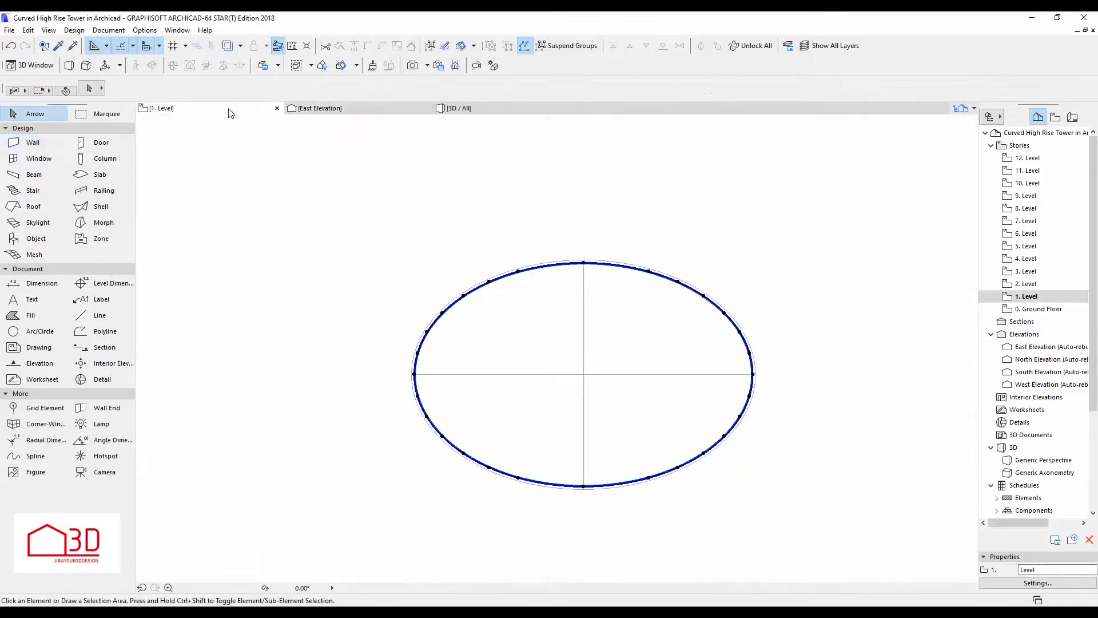
left_click(832, 331)
Copy the 1. Level slab and wall ring to stories 2 through 9 via Edit Elements by Stories
right_click(1030, 298)
left_click(989, 460)
left_click(600, 281)
scroll(599, 288, "down", 1)
scroll(599, 303, "down", 1)
left_click(561, 276)
scroll(562, 277, "up", 2)
left_click(560, 276)
scroll(562, 278, "up", 2)
left_click(560, 256)
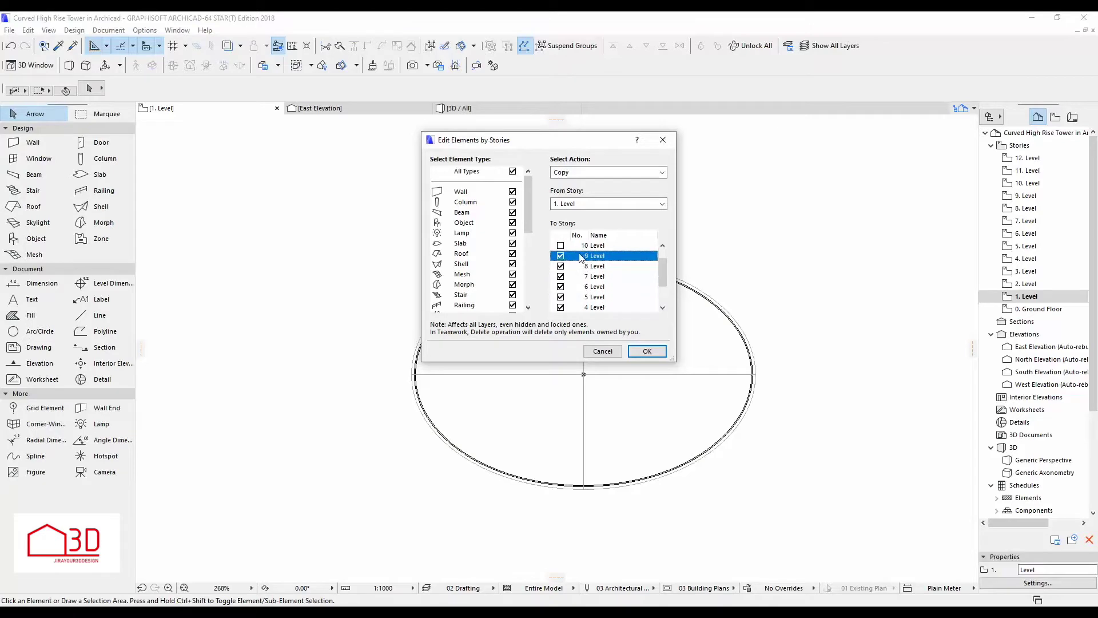
left_click(648, 353)
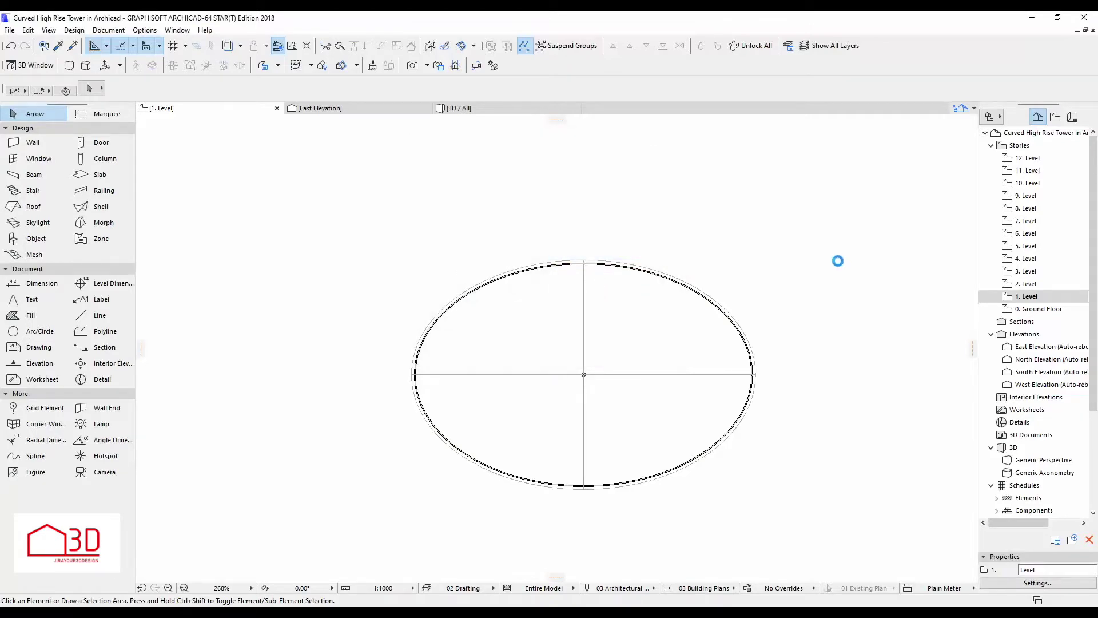
Check the East Elevation, then copy the 9. Level elements to 10. Level
left_click(335, 109)
mouse_move(594, 373)
middle_mouse_down()
mouse_move(654, 388)
mouse_move(560, 389)
middle_mouse_up()
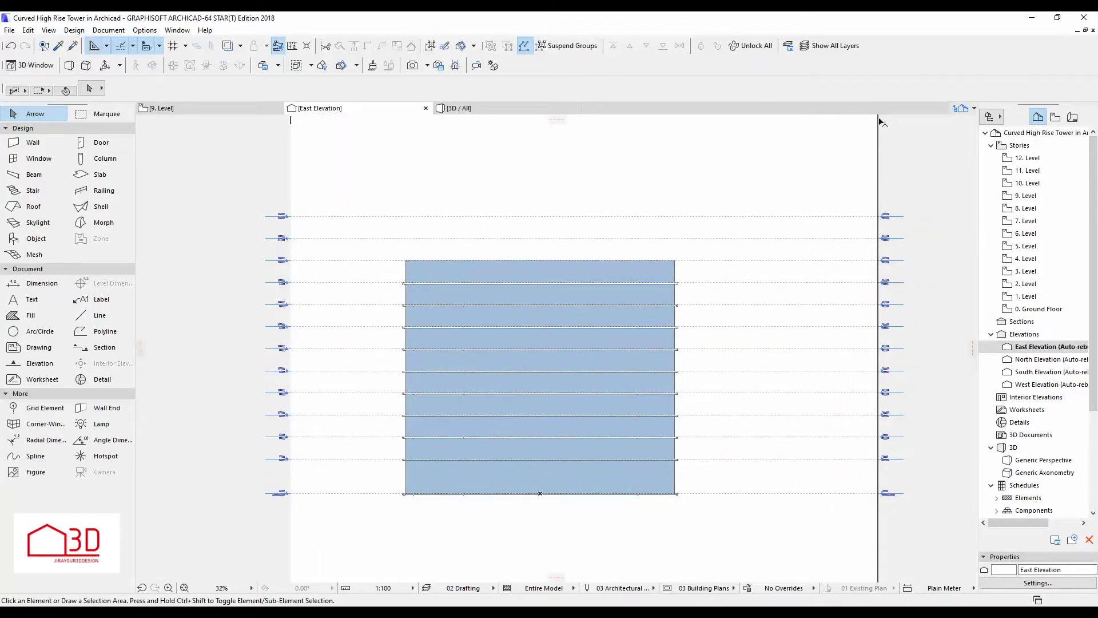
key("ctrl+Tab")
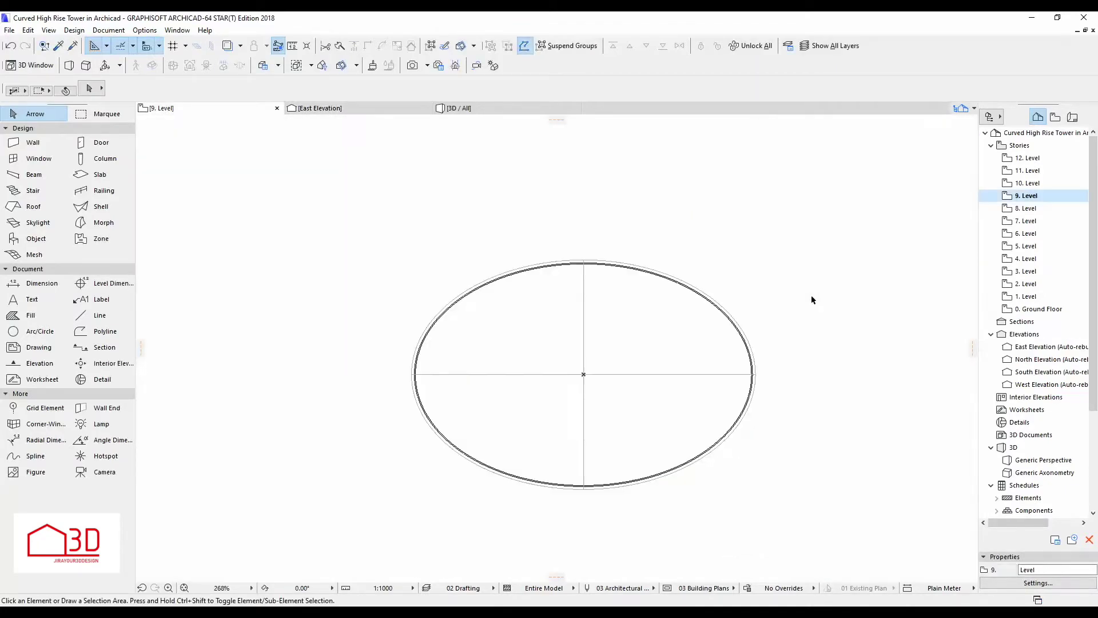
right_click(1044, 196)
left_click(972, 347)
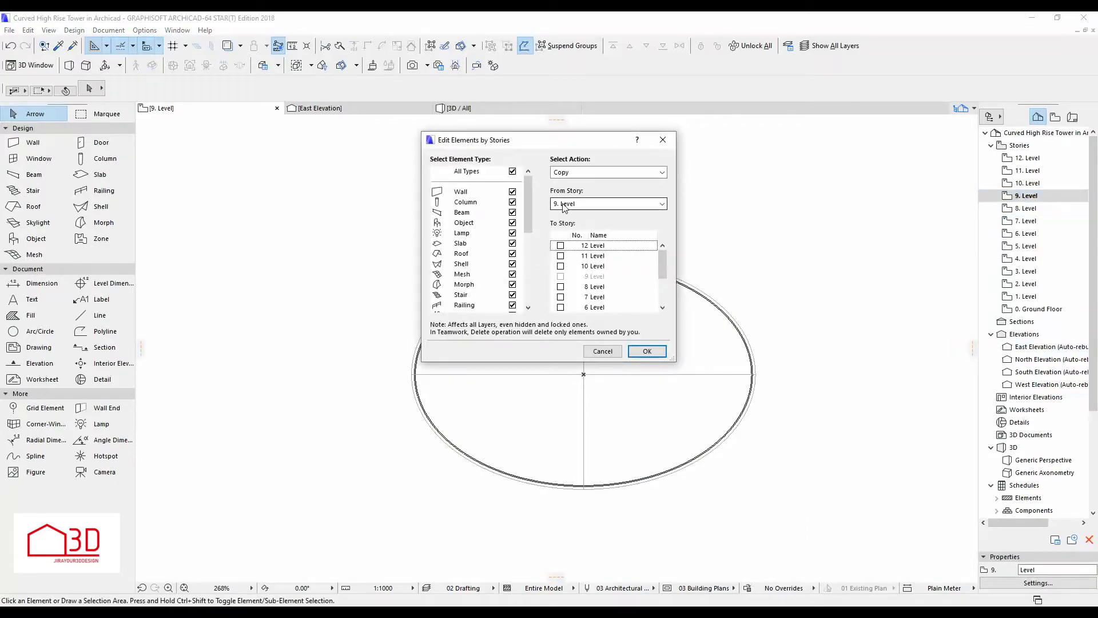
left_click(560, 267)
left_click(647, 351)
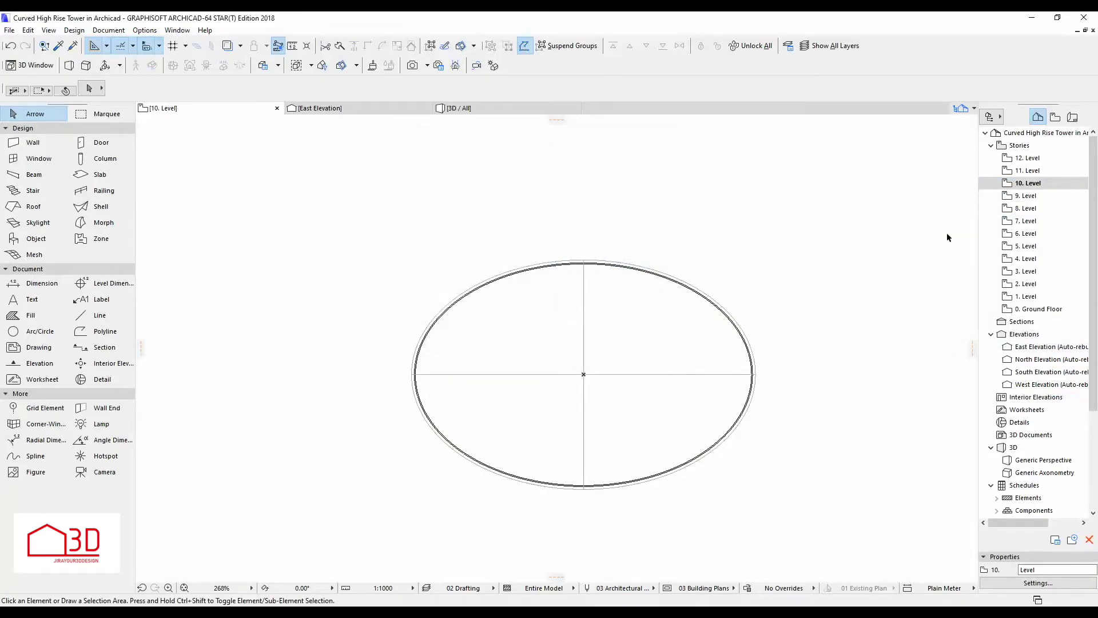
left_click(375, 108)
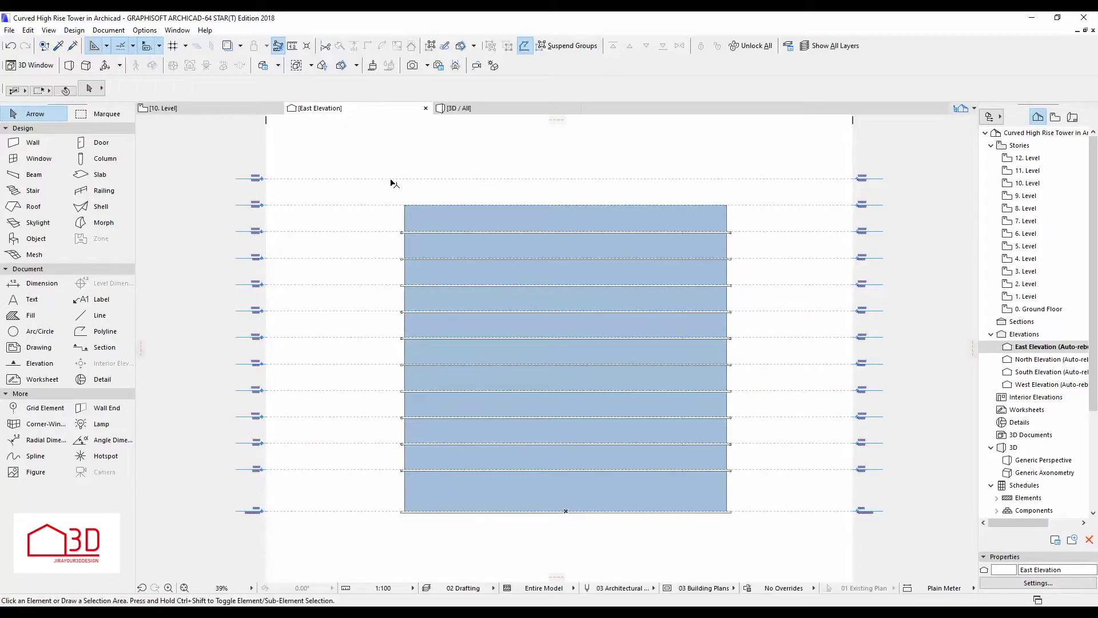
Select the 10. Level slab and wall ring and multiply it: 10 rotated copies, 3.200 apart
scroll(444, 265, "down", 3)
scroll(470, 255, "down", 2)
scroll(496, 260, "up", 2)
key("F2")
left_click_drag(911, 199, 297, 525)
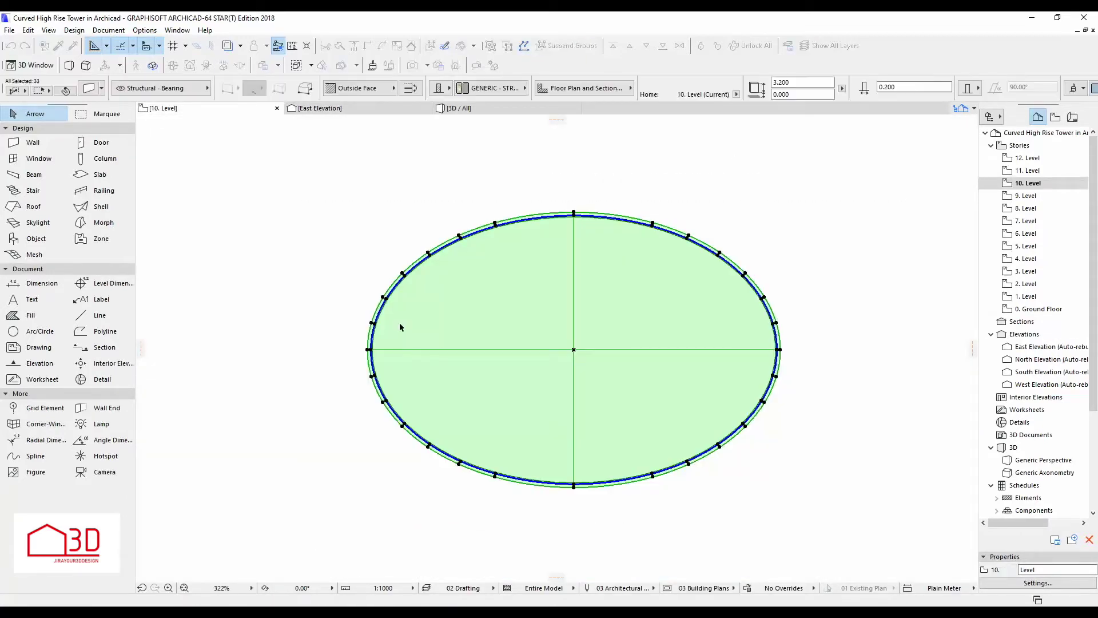
left_click(368, 350)
left_click(467, 459)
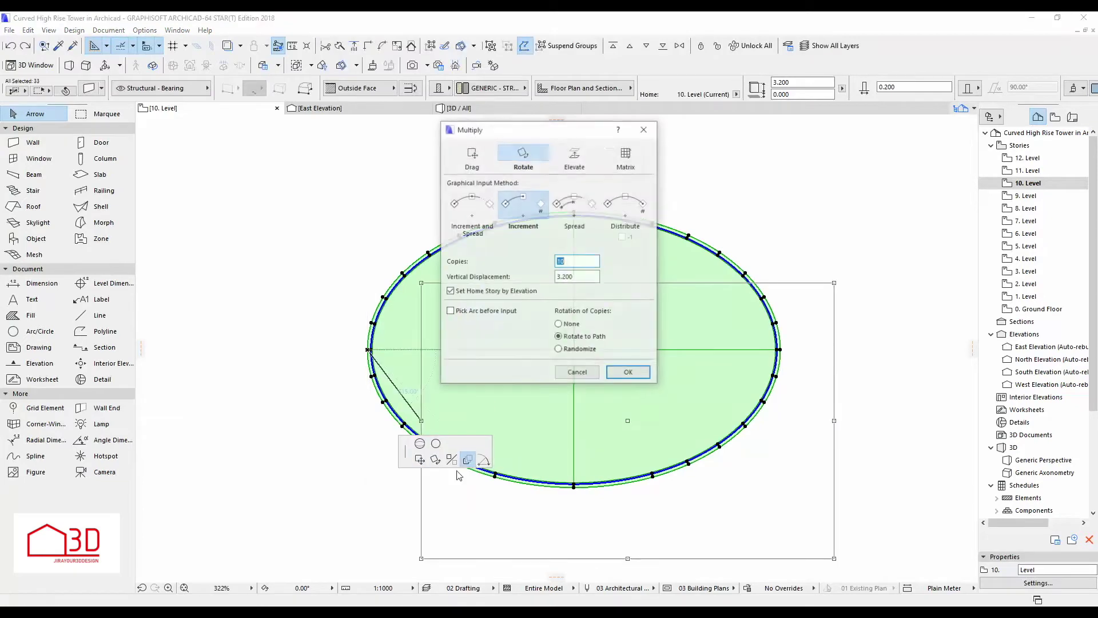
left_click(627, 375)
Pick the rotation centre at the ellipse's left end and the rotation angle, then deselect the copies
left_click(368, 349)
left_click(574, 349)
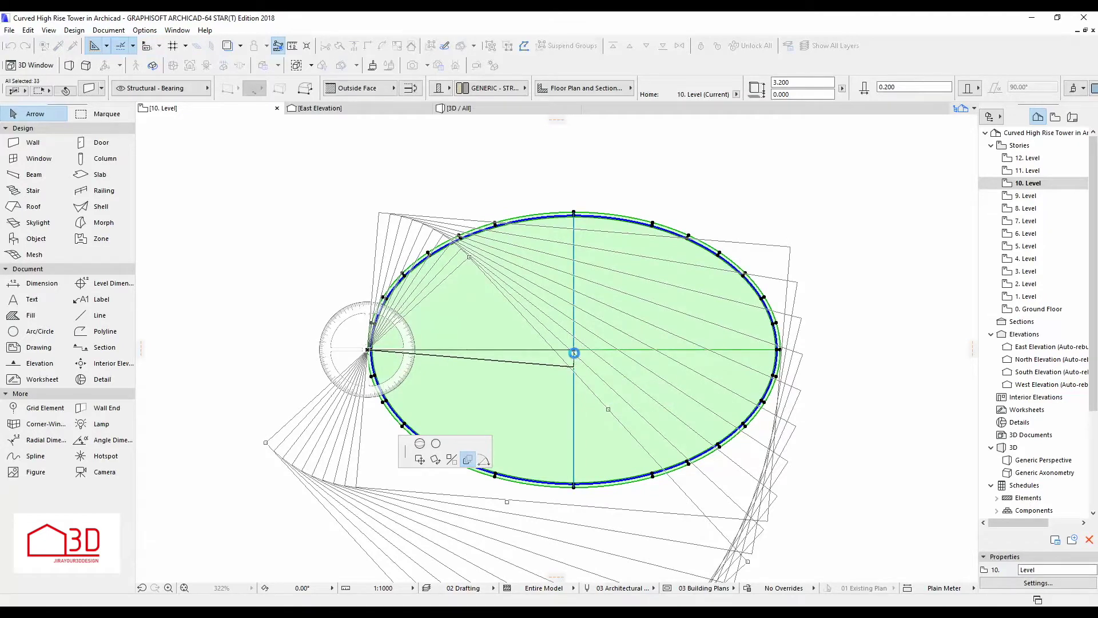
left_click(575, 353)
left_click(568, 270)
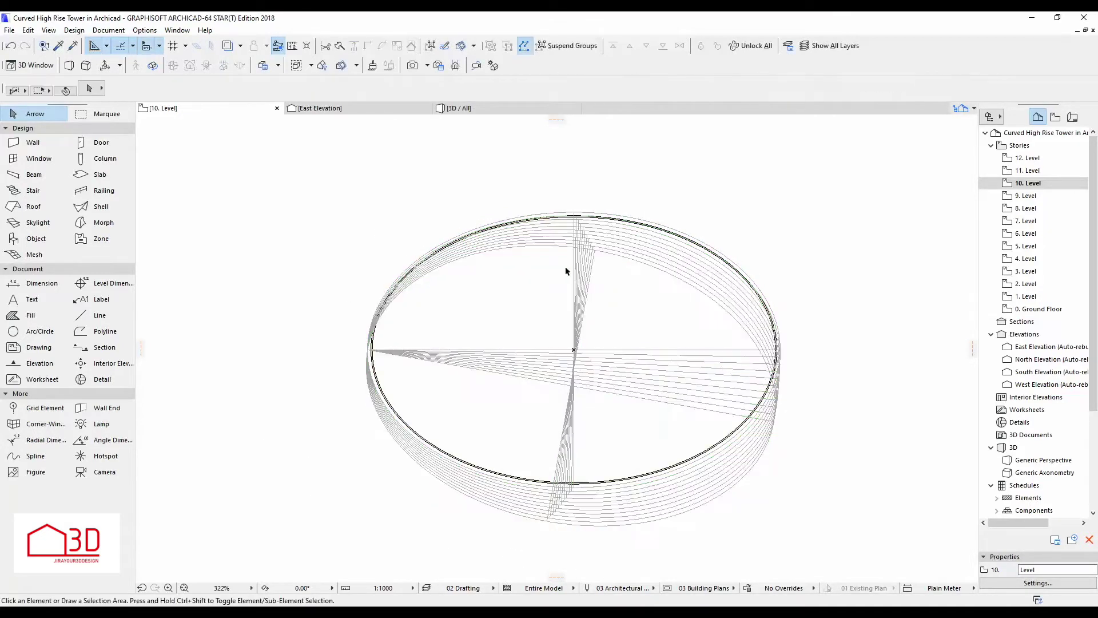
Check the twisting tower in the East Elevation and select the 12. Level story
left_click(361, 111)
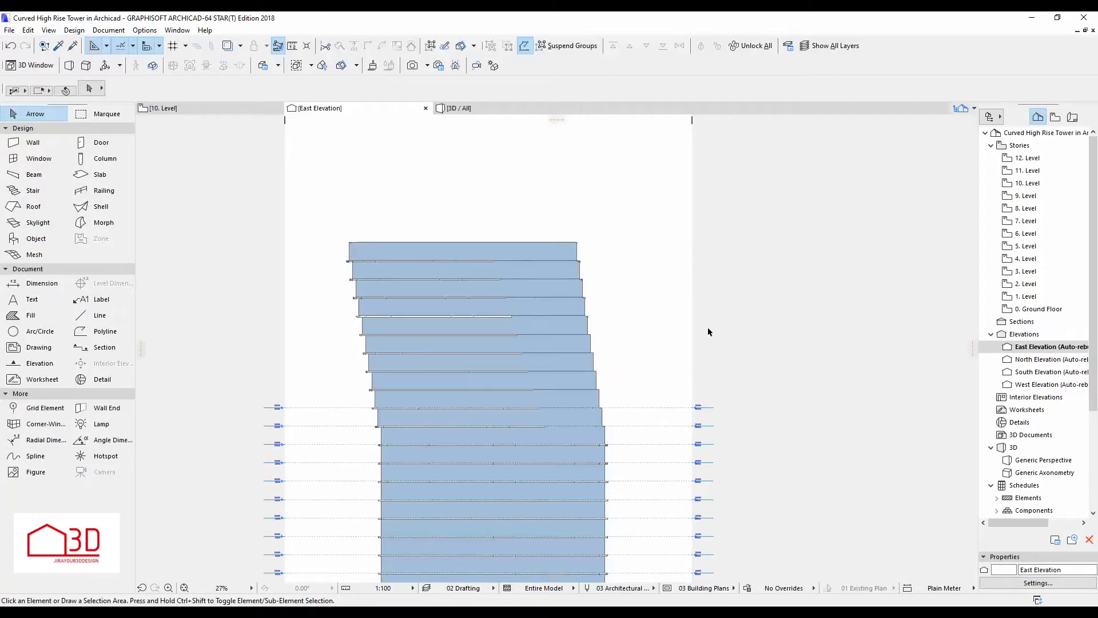
left_click(1036, 221)
left_click(1035, 158)
Insert new stories above 12. Level in Story Settings, extending the project to 22. Level
right_click(1035, 158)
left_click(989, 324)
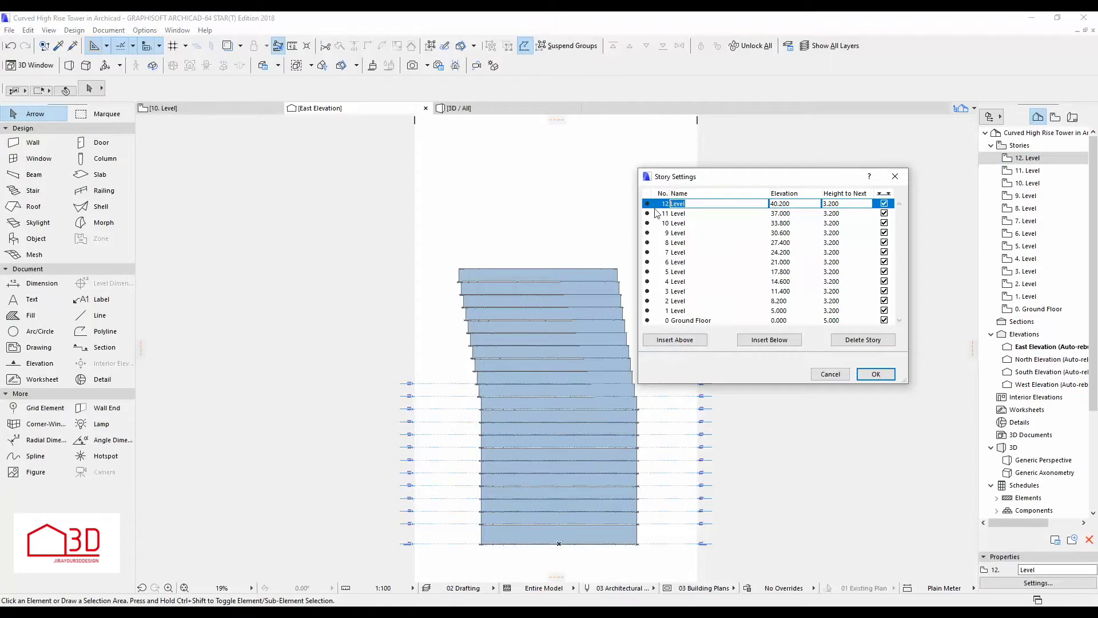
left_click(692, 342)
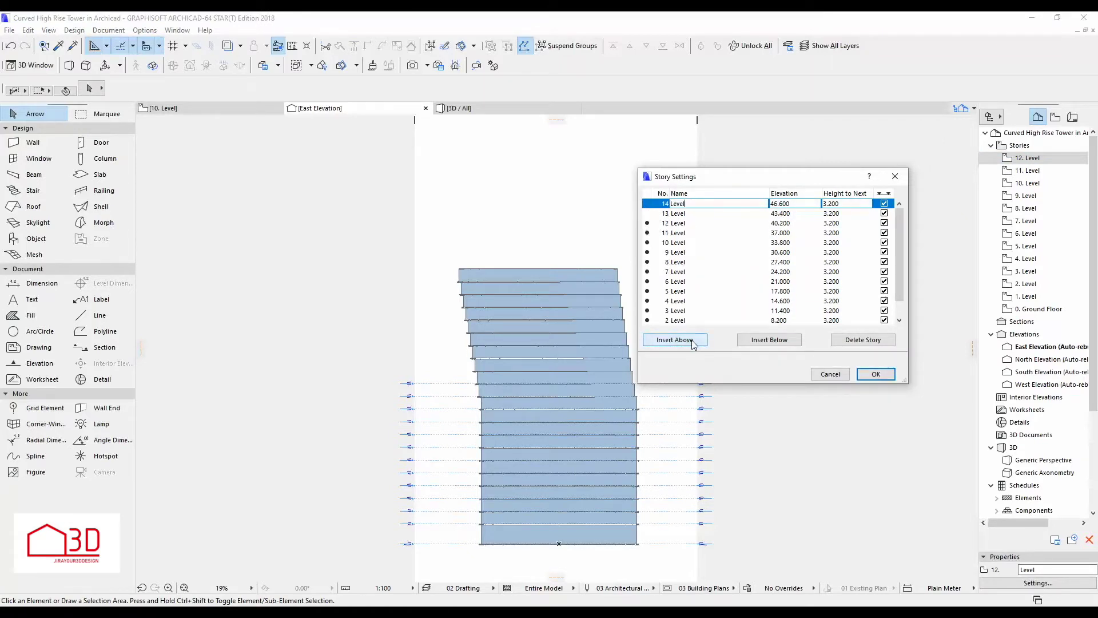
left_click(693, 342)
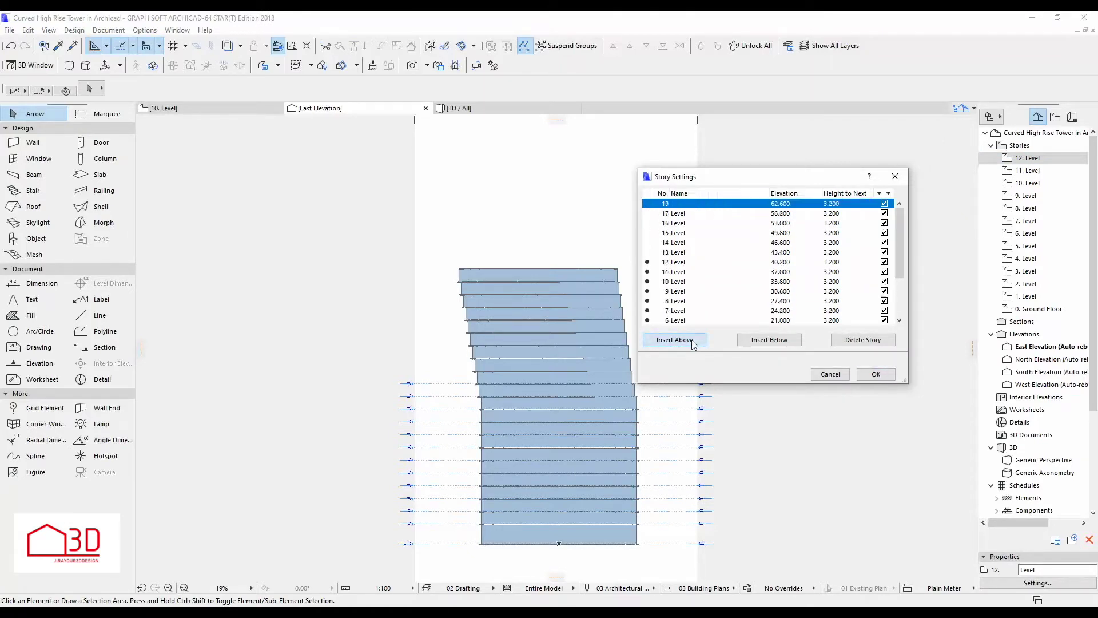
left_click(872, 382)
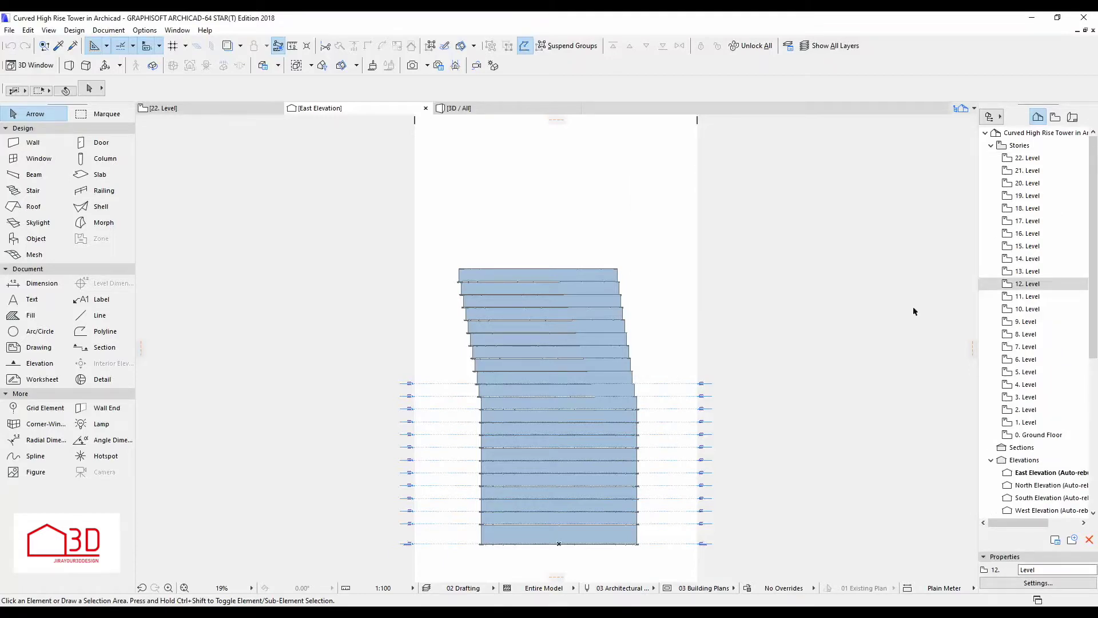
View the stacked oval tower in 3D, then open the 22. Level floor plan
left_click(426, 109)
left_click(337, 109)
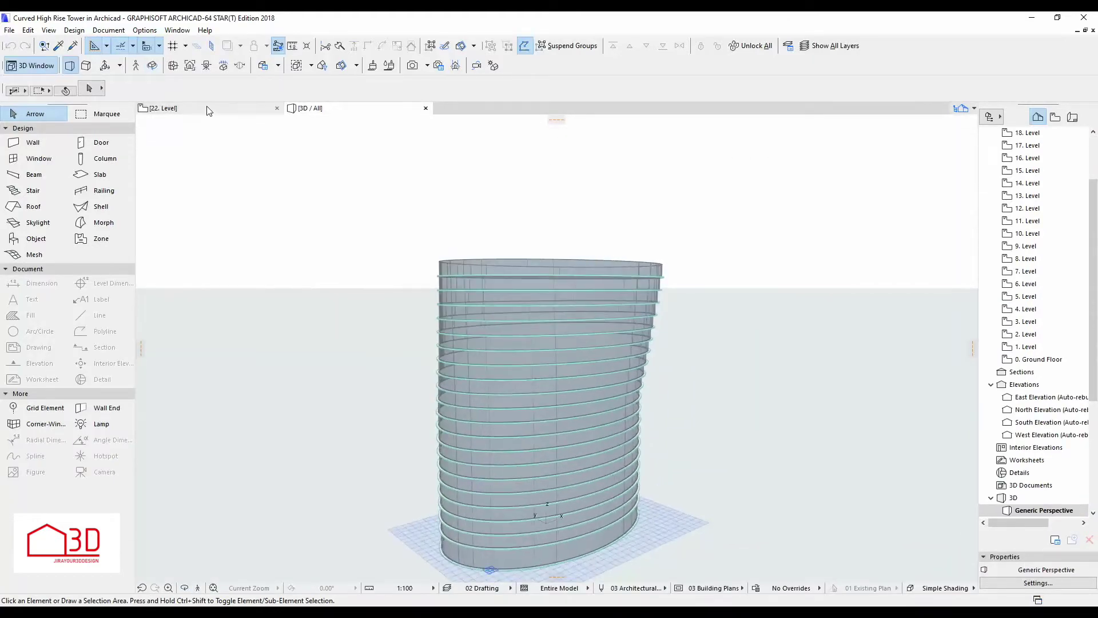
left_click(205, 107)
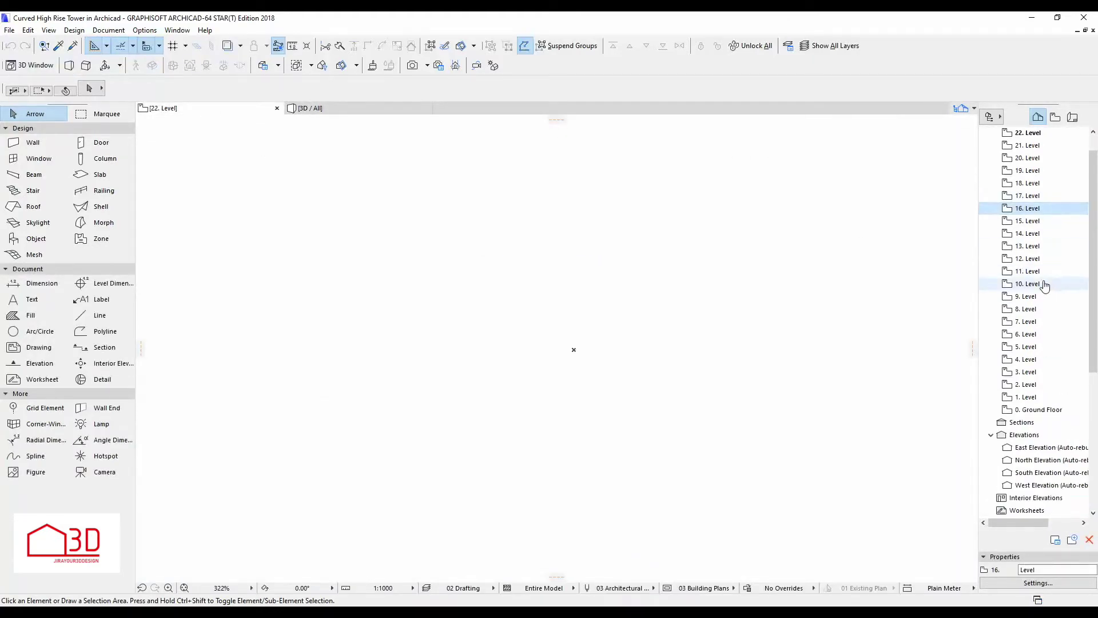
Step up through the story plans to 20. Level, checking the tower in the East Elevation
double_click(1030, 233)
left_click(1034, 223)
left_click(1034, 208)
left_click(1035, 195)
left_click(1036, 171)
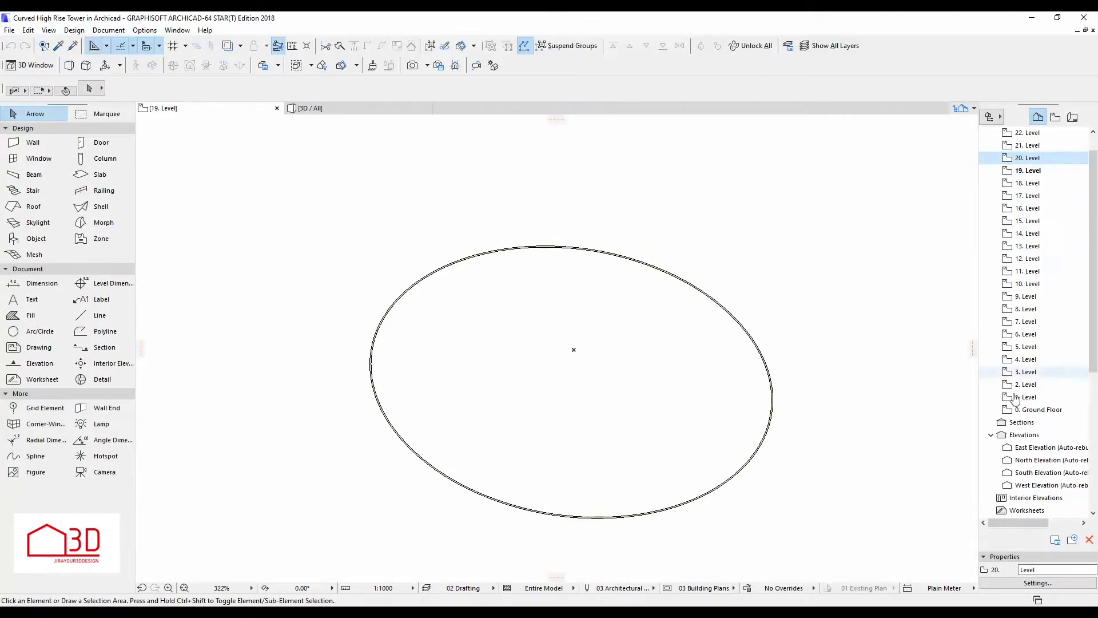
double_click(1038, 448)
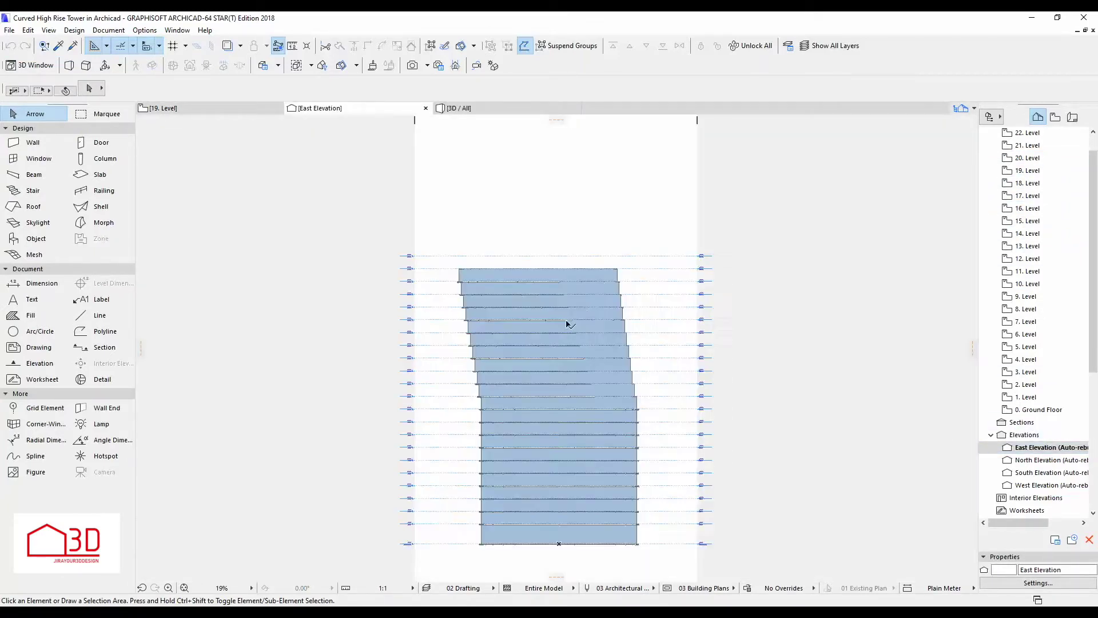
scroll(588, 294, "up", 2)
scroll(517, 264, "down", 4)
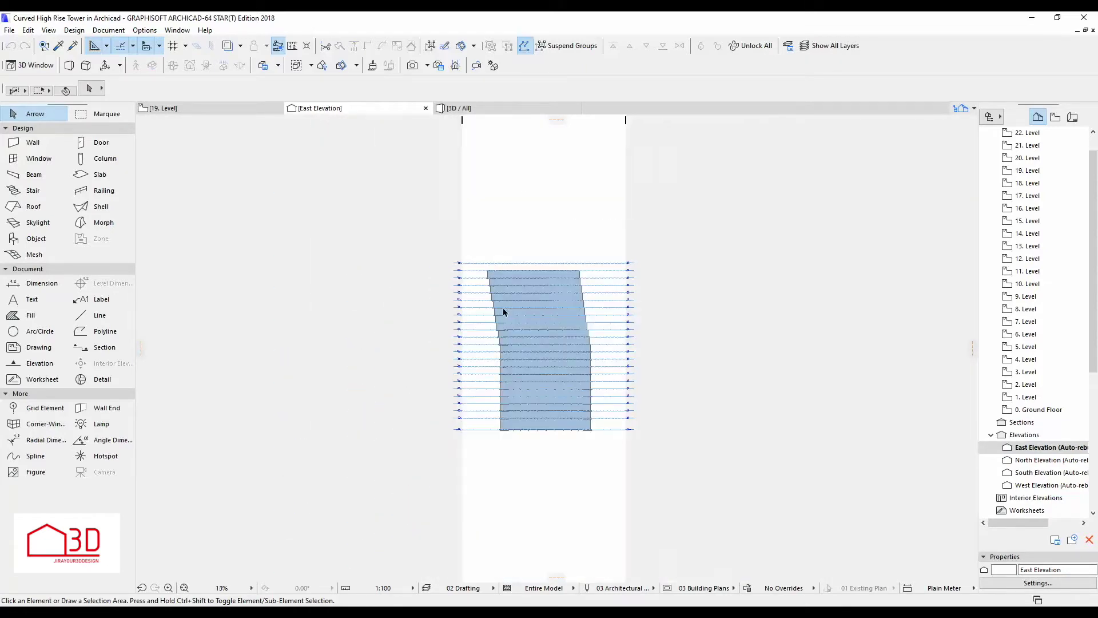
left_click(258, 108)
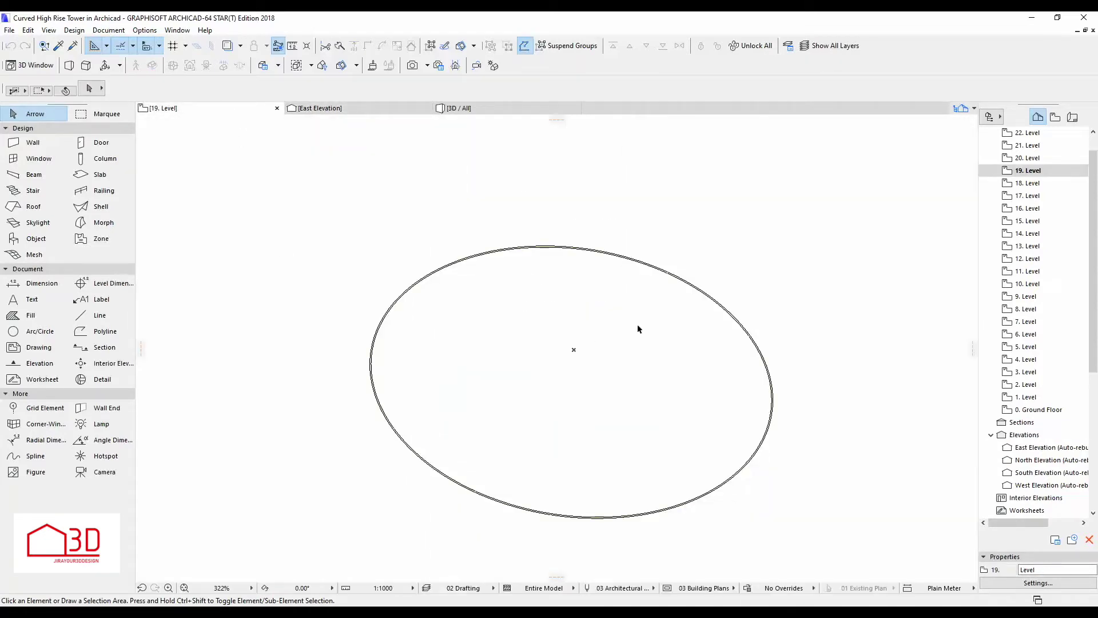
key("ctrl+Up")
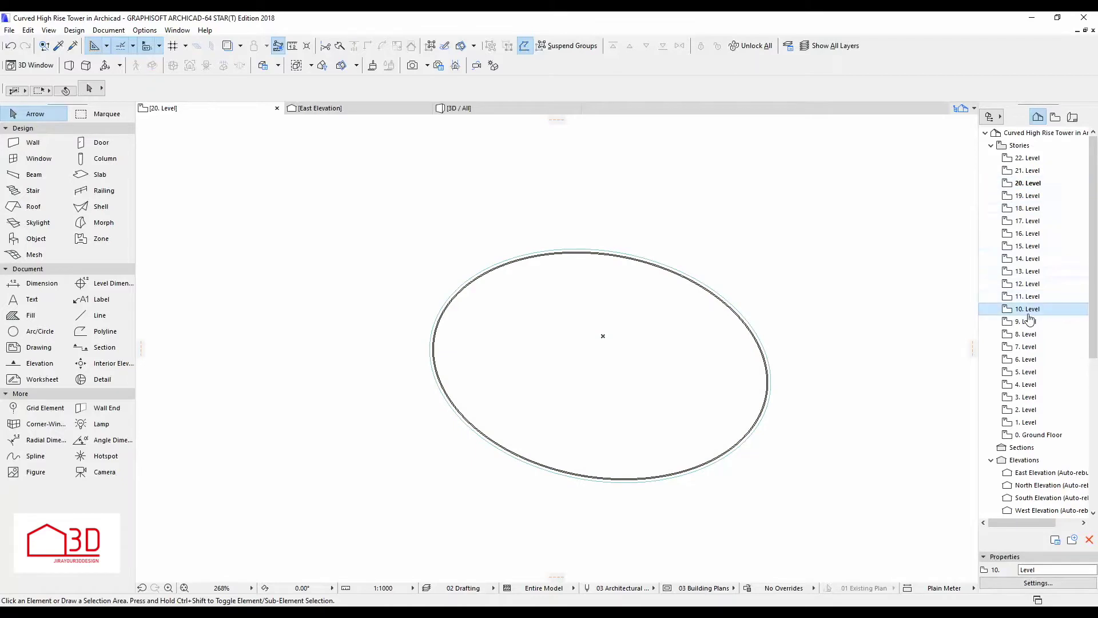
On 10. Level, select the outer elliptical arc and both crossing guide lines for 20. Level
double_click(1028, 310)
scroll(592, 487, "up", 5)
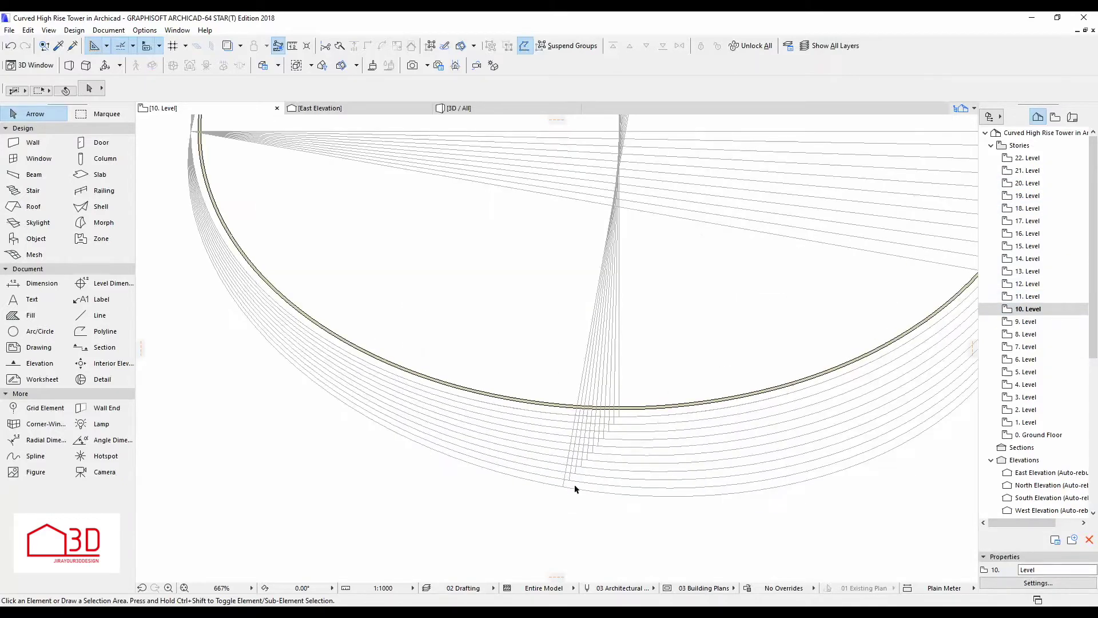
left_click(565, 484)
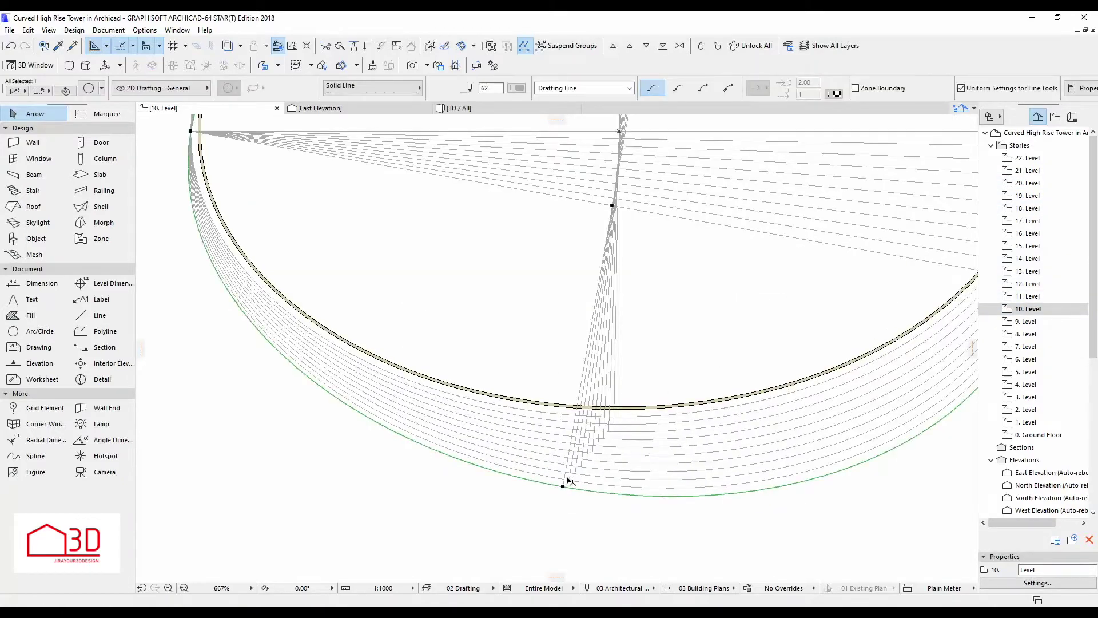
scroll(579, 399, "up", 1)
left_click(579, 397, "shift")
scroll(529, 422, "down", 2)
scroll(625, 299, "down", 1)
left_click(615, 297, "shift")
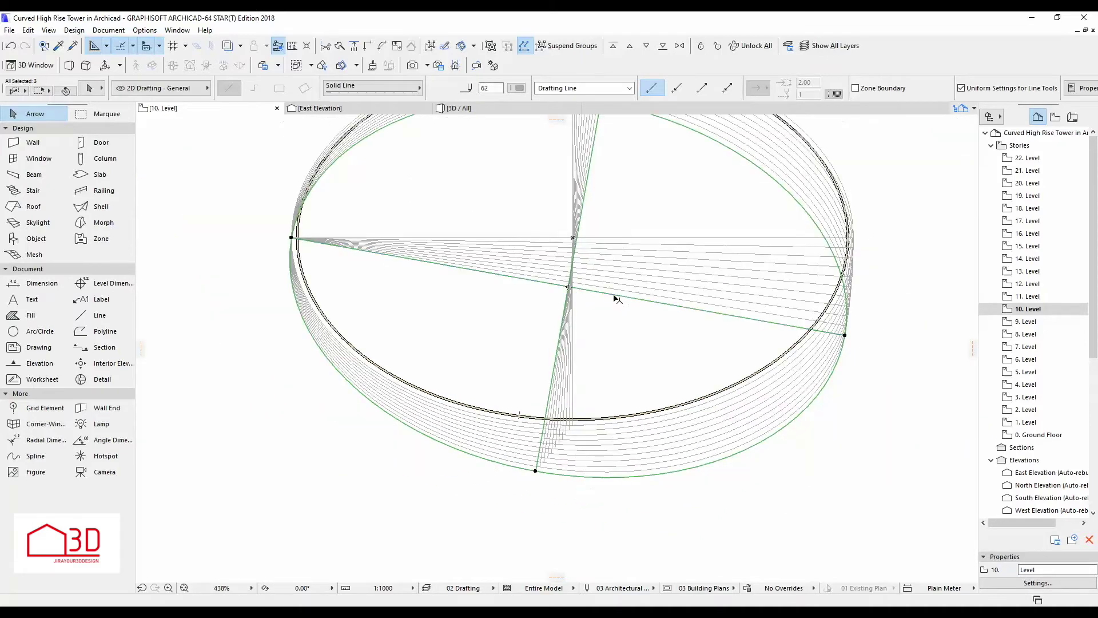
scroll(577, 378, "down", 2)
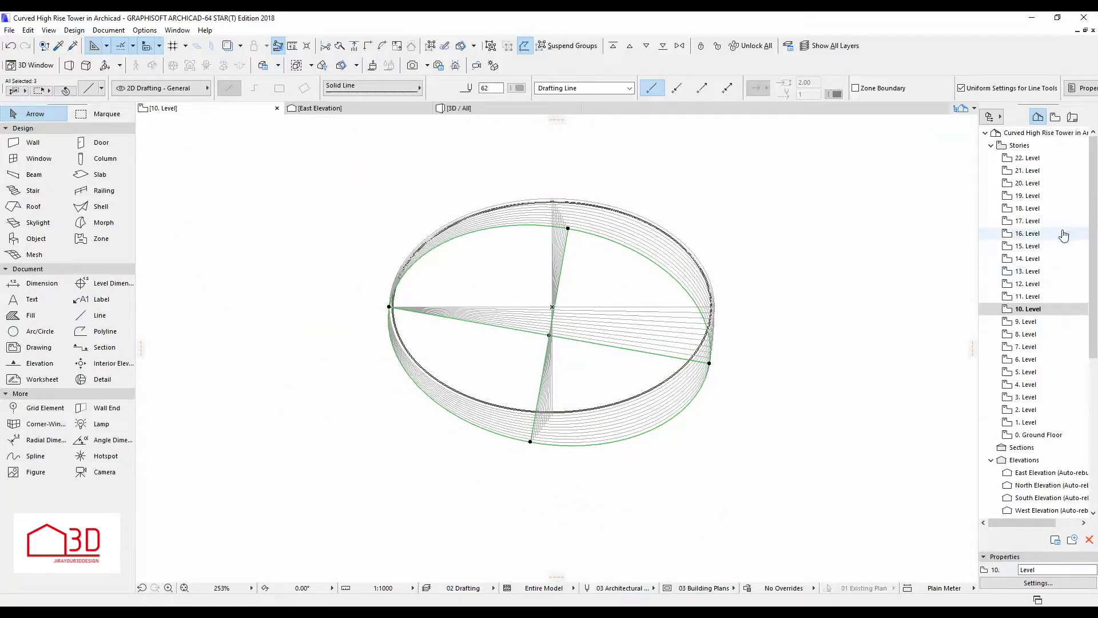
double_click(1027, 183)
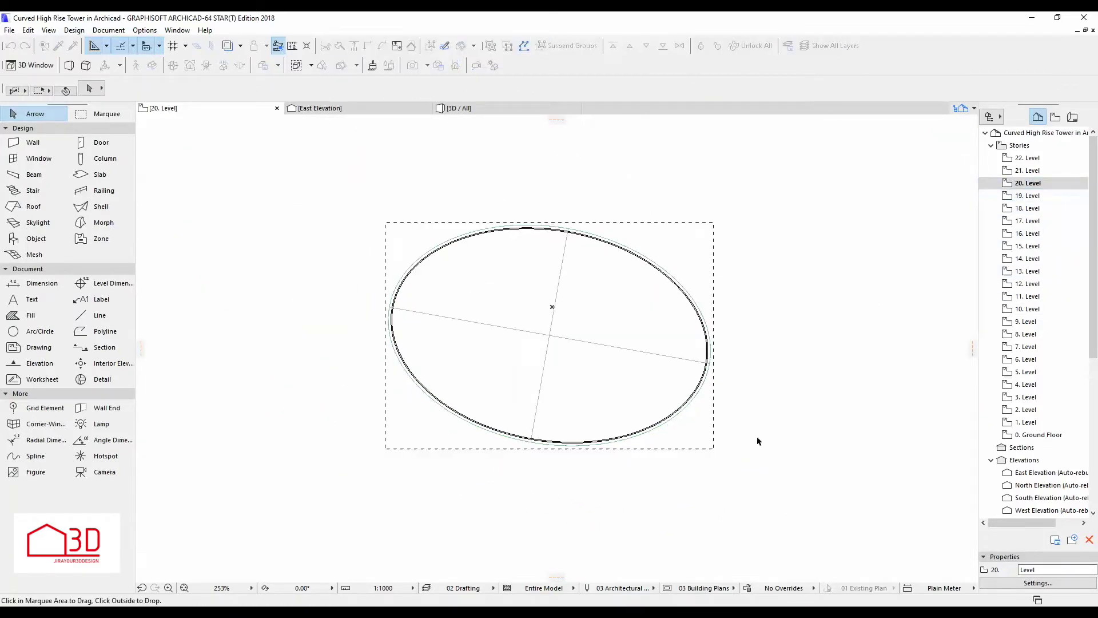
Select the 20. Level slab and wall ring and multiply it: 20 rotated copies, 3.200 apart
left_click_drag(823, 215, 321, 471)
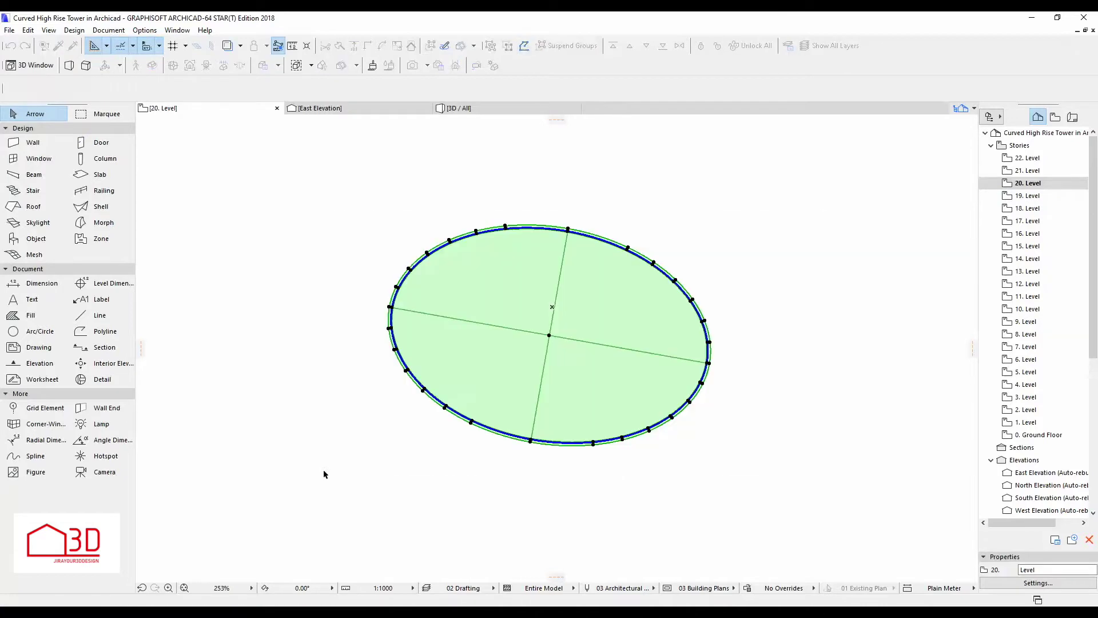
left_click(548, 336)
left_click(467, 443)
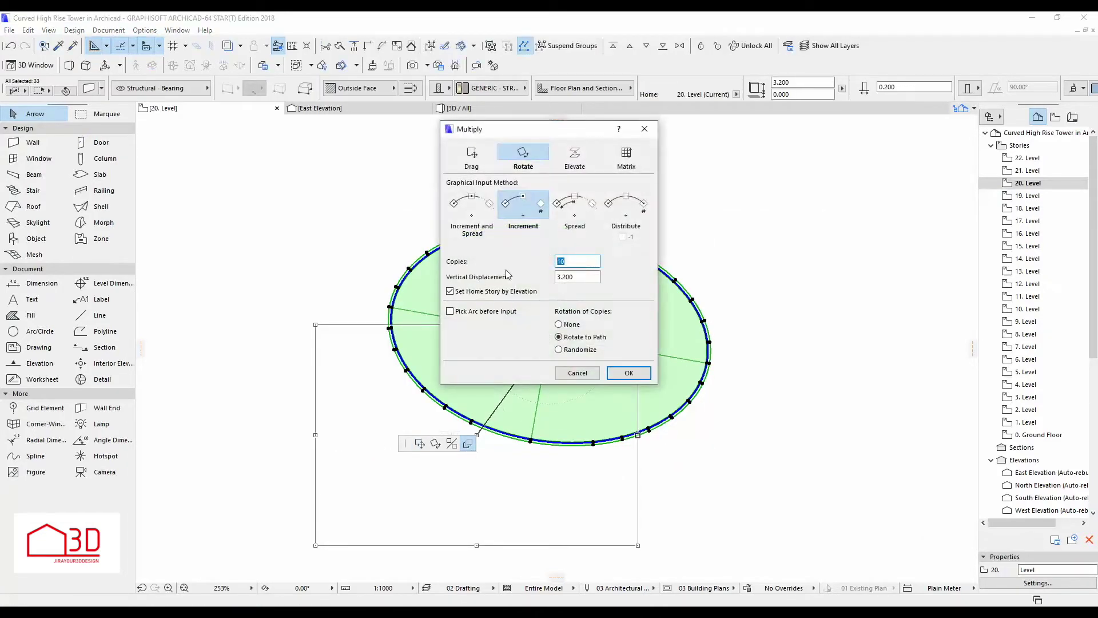
left_click(628, 373)
Pick the rotation arc to create the twisted copies, then check the East Elevation
scroll(479, 324, "up", 2)
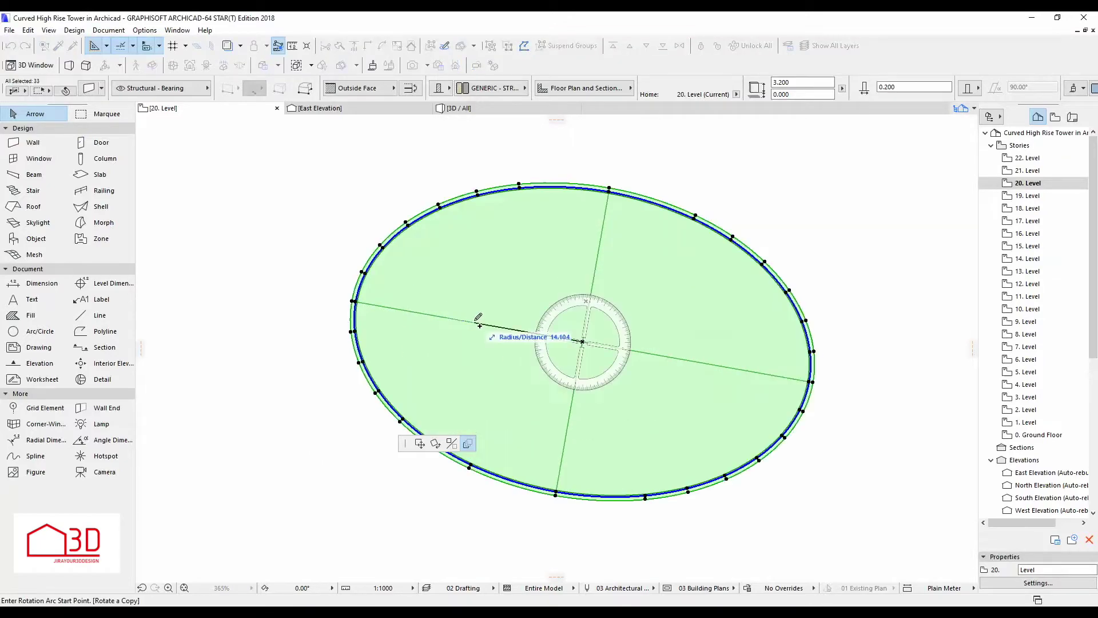
left_click(479, 326)
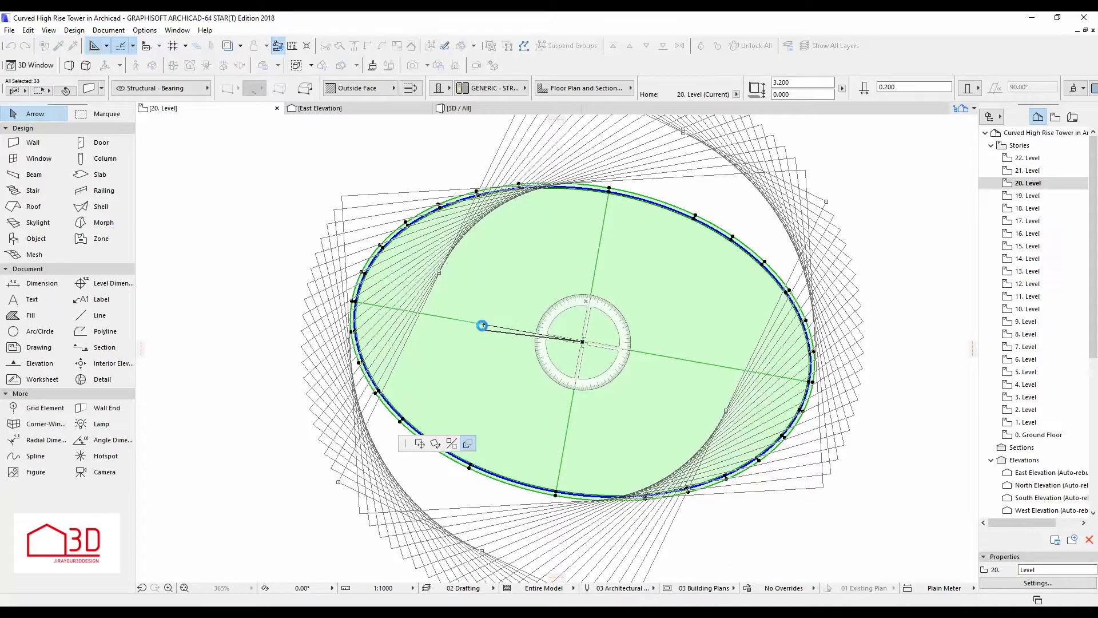
left_click(482, 325)
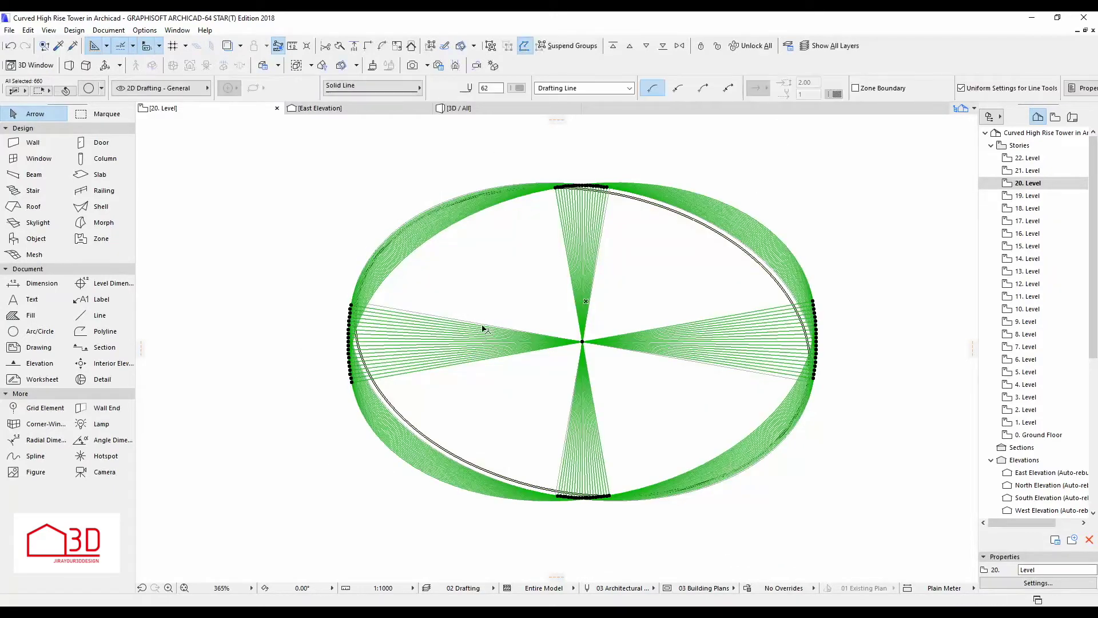
left_click(320, 108)
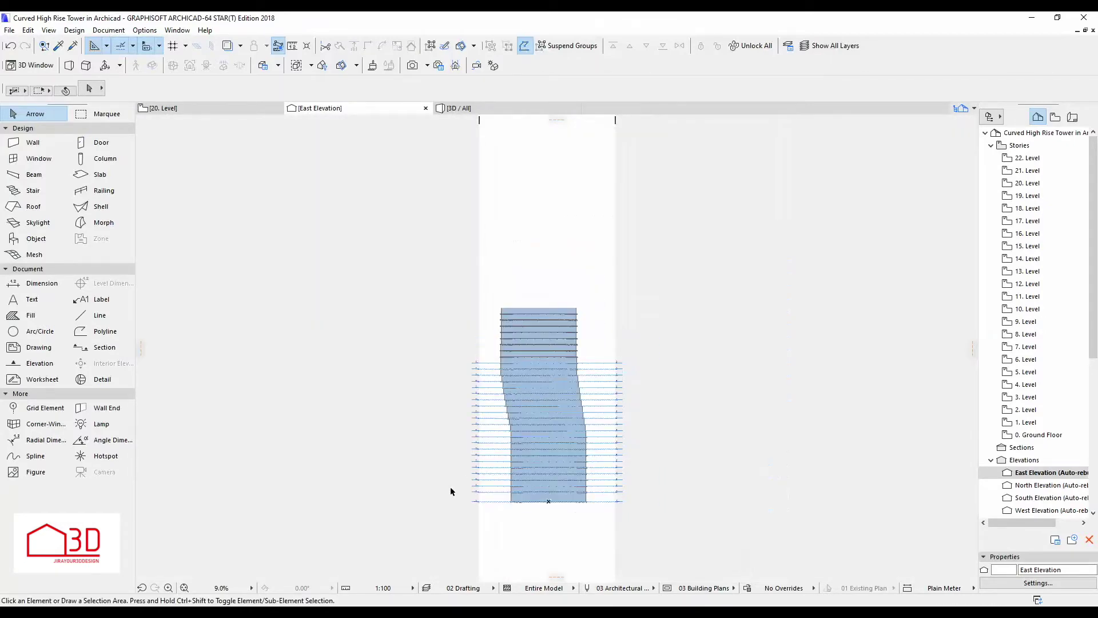
key("F3")
scroll(581, 421, "down", 3)
scroll(581, 422, "down", 5)
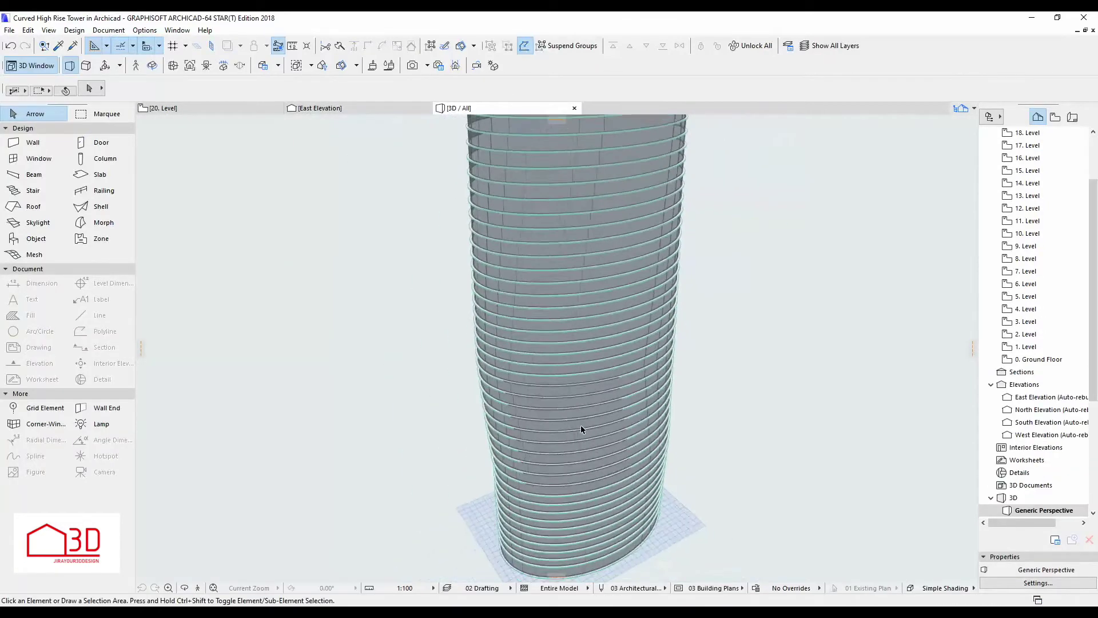
scroll(580, 429, "down", 3)
mouse_move(612, 412)
middle_mouse_down("shift")
mouse_move(885, 336)
mouse_move(692, 427)
mouse_move(757, 434)
mouse_move(541, 429)
middle_mouse_up("shift")
mouse_move(562, 387)
middle_mouse_down("shift")
mouse_move(642, 441)
mouse_move(504, 434)
middle_mouse_up("shift")
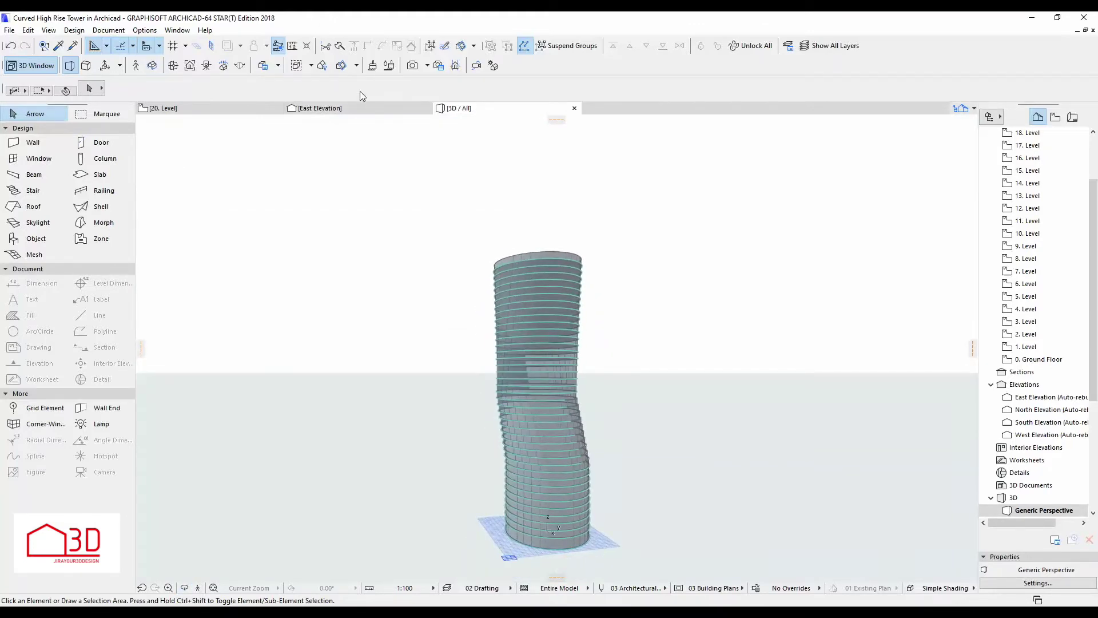
left_click(343, 108)
right_click(1062, 343)
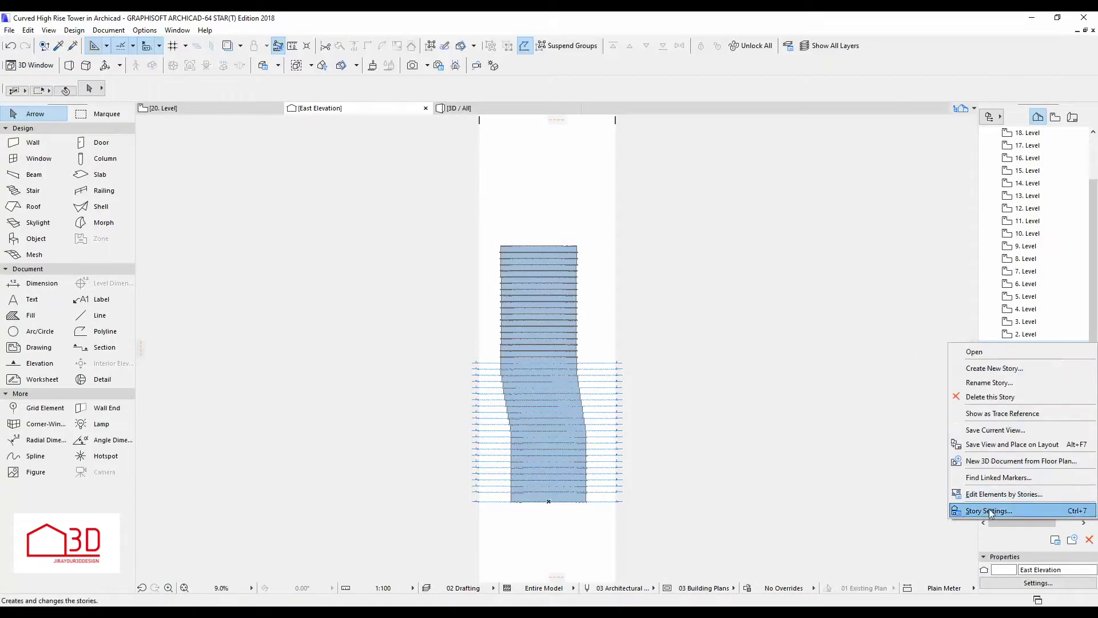
Insert stories above 22. Level, each 3.200 high, reaching 40. Level at 129.800
left_click(991, 511)
left_click(692, 206)
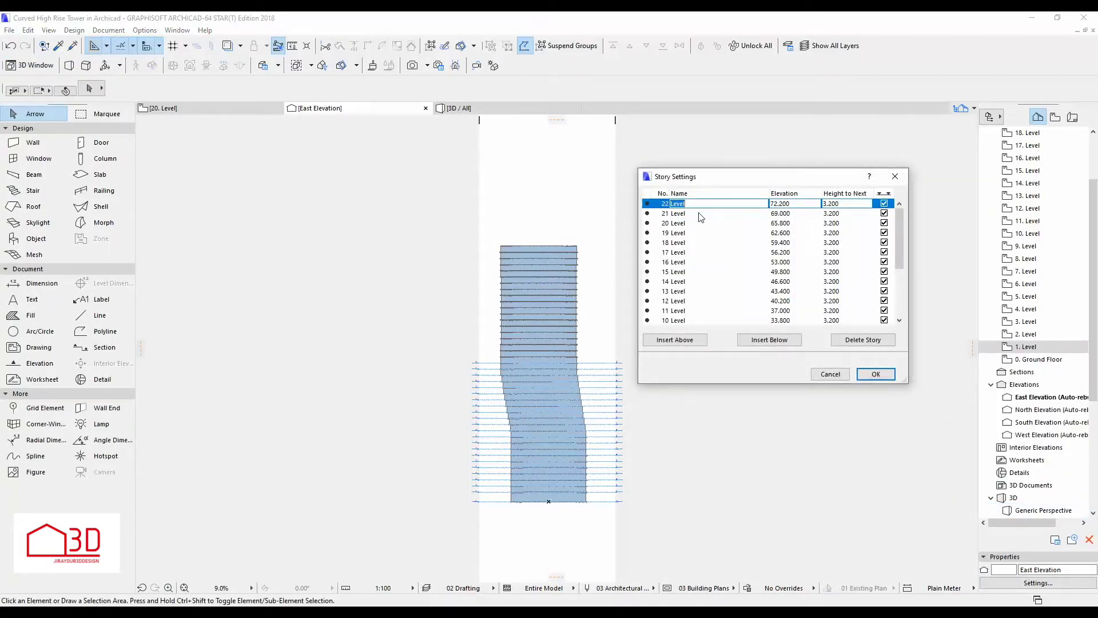
left_click(672, 341)
left_click(670, 340)
left_click(670, 340)
left_click(670, 340)
left_click(695, 341)
left_click(694, 342)
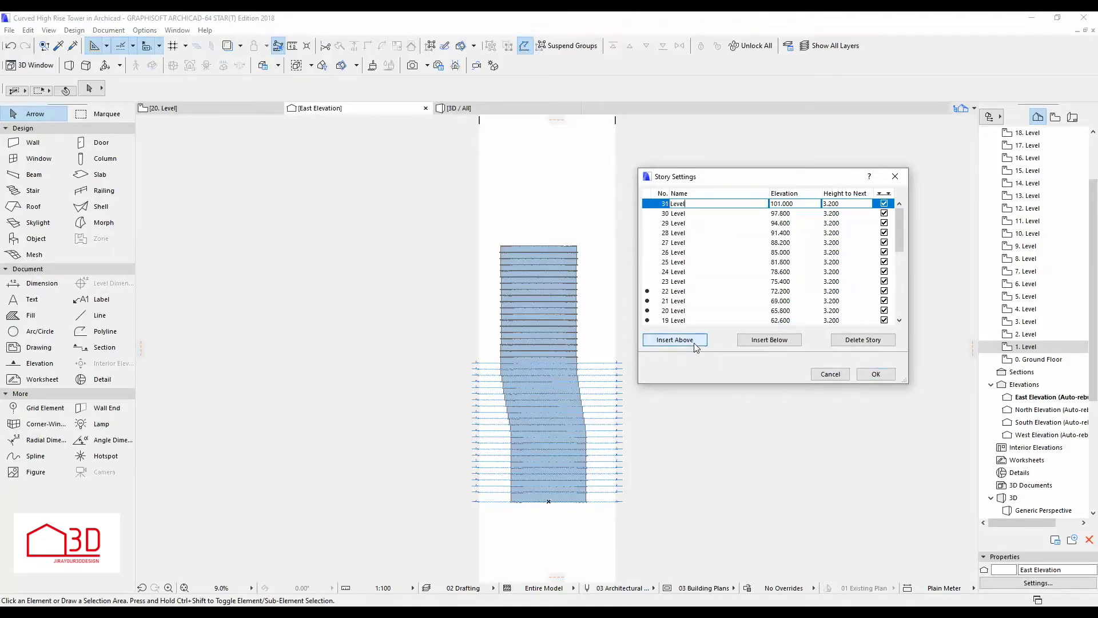
left_click(693, 342)
left_click(693, 342)
left_click(693, 342)
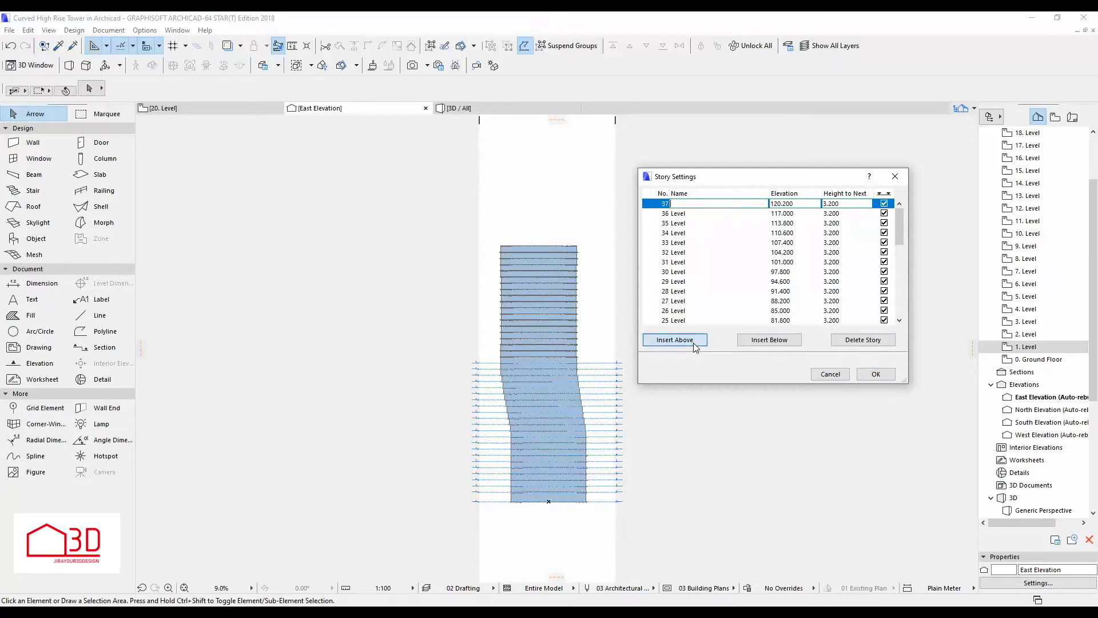
left_click(859, 373)
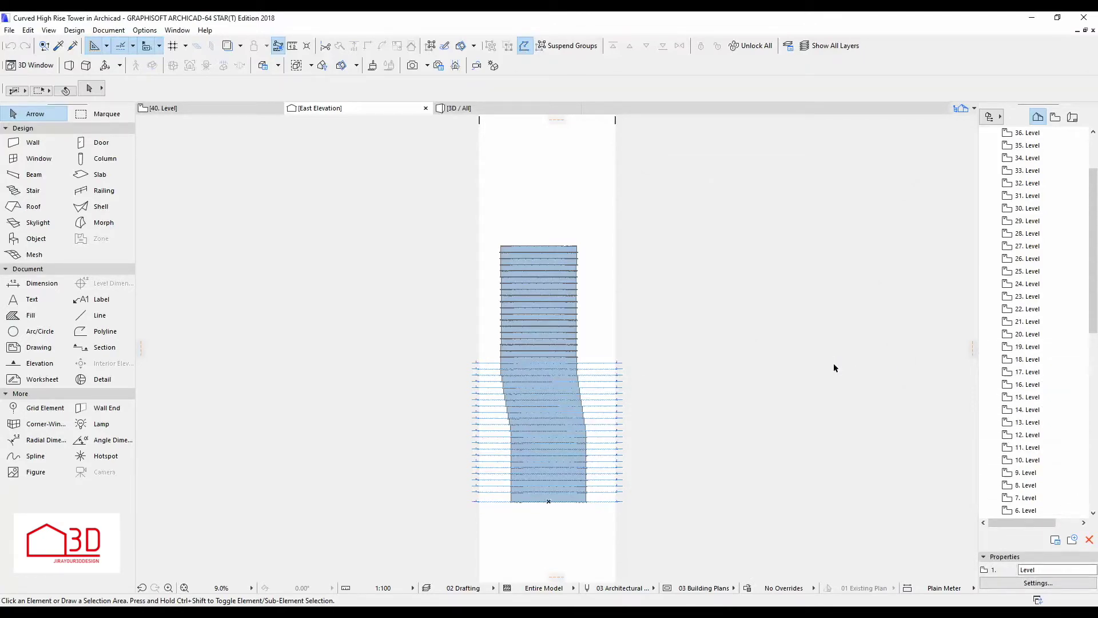
Check the tower in 3D and East Elevation, reorder the view tabs, and show the 40. Level plan
left_click(425, 109)
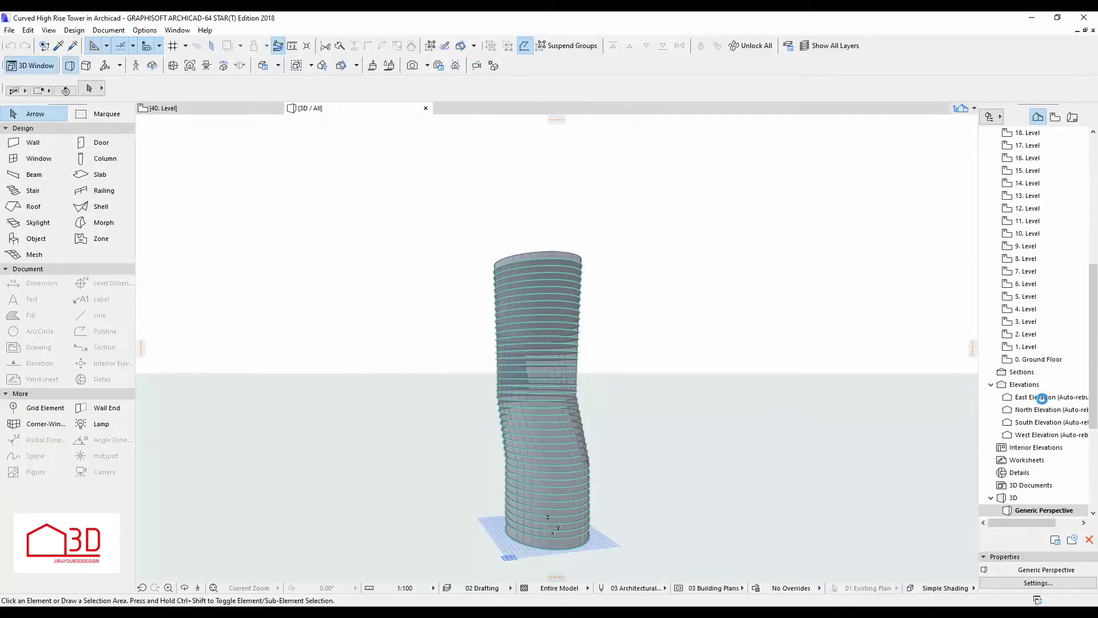
double_click(1042, 399)
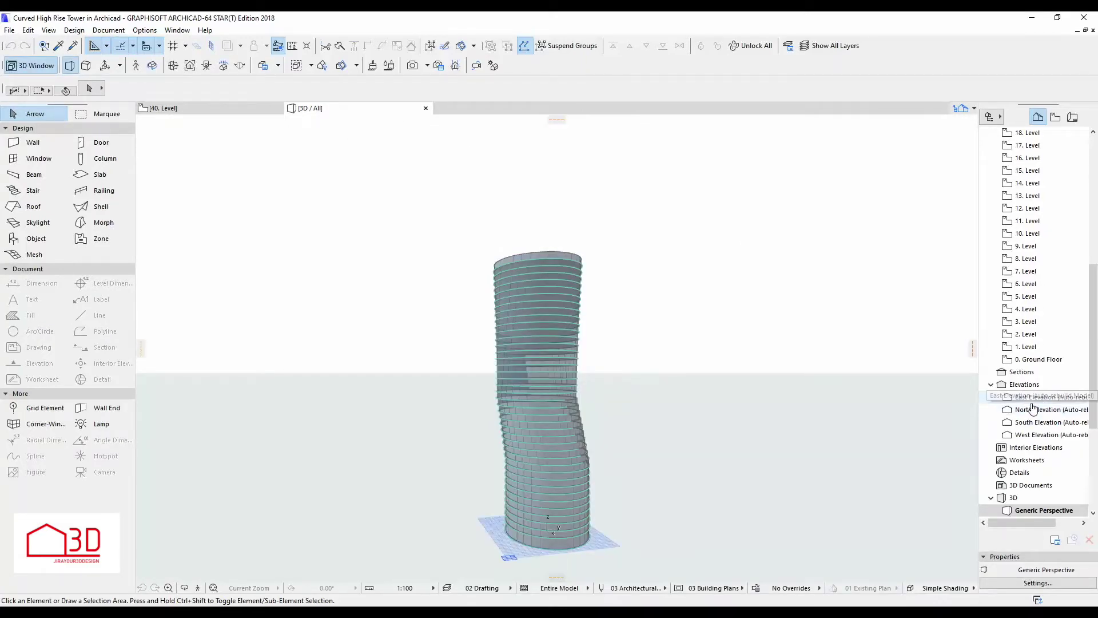
left_click_drag(380, 107, 568, 114)
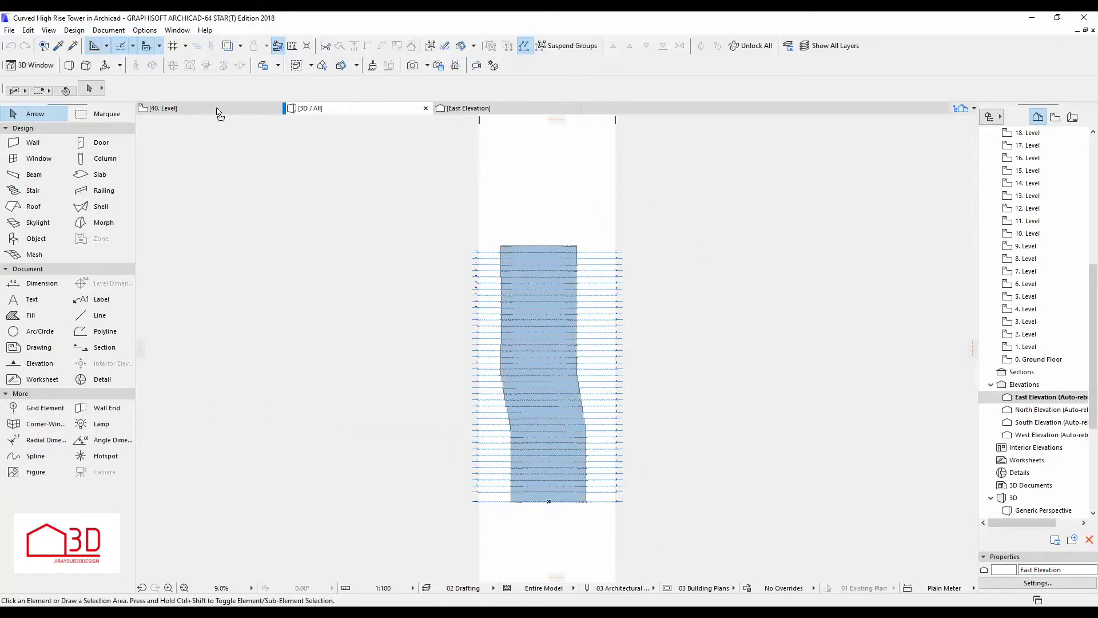
left_click_drag(603, 112, 603, 113)
left_click(163, 107)
left_click(820, 197)
left_click(610, 338)
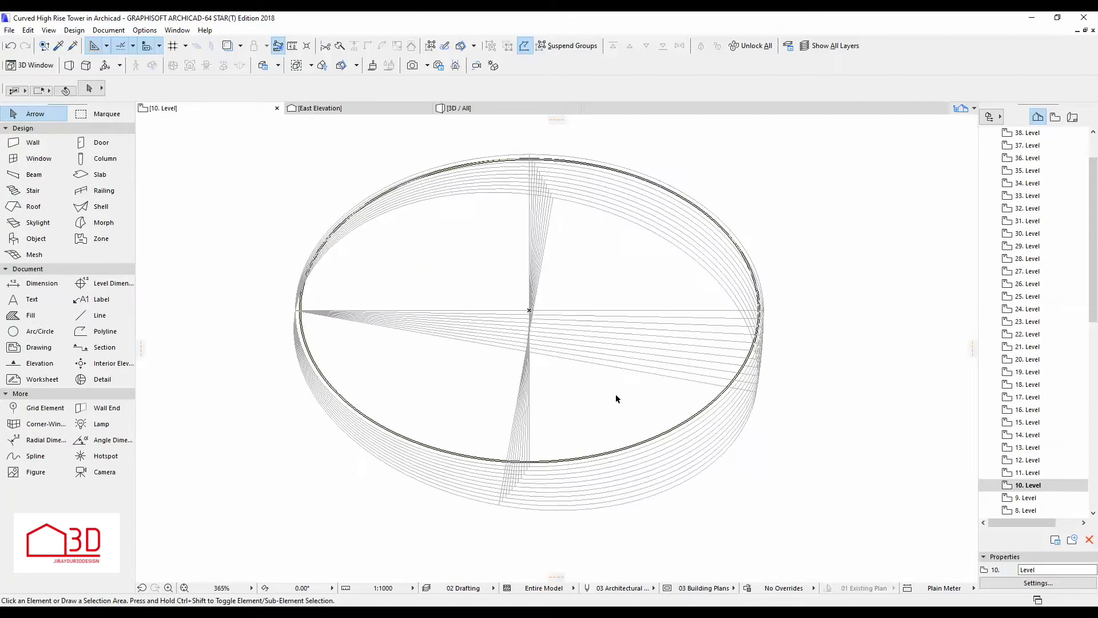
Select the top ellipse and both diagonal axis lines, then open the 20. Level plan
left_click(555, 513)
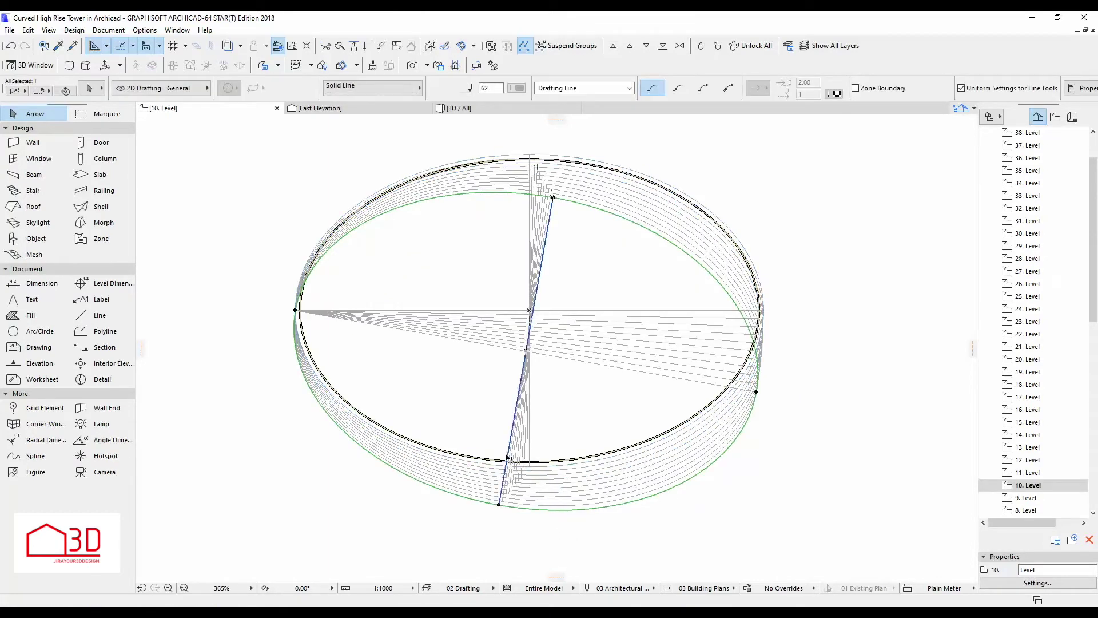
left_click(587, 361, "shift")
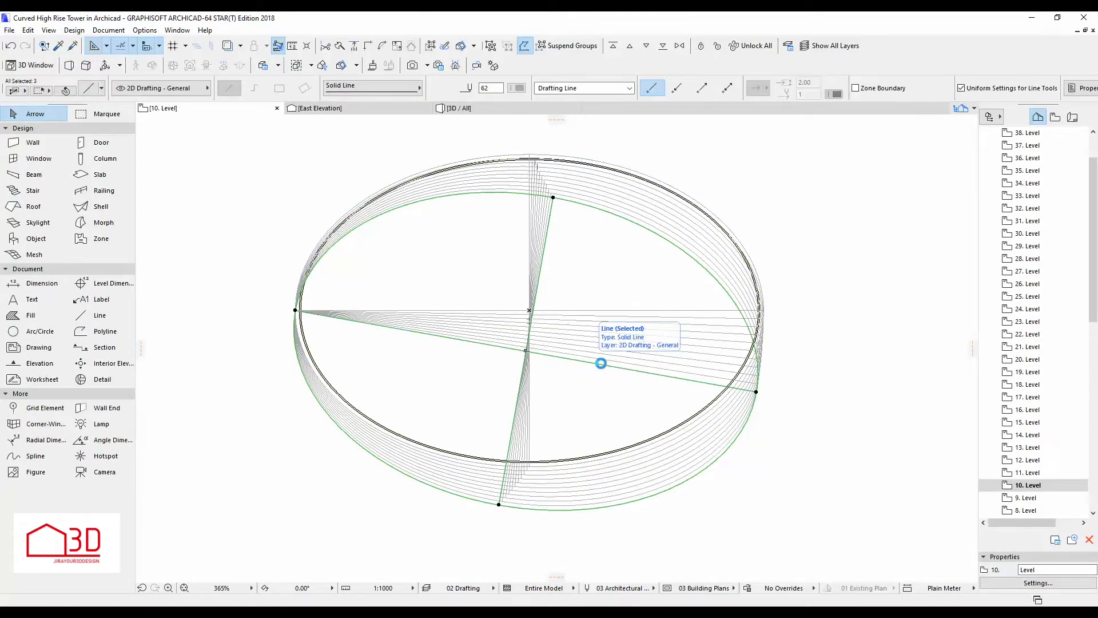
left_click(1028, 359)
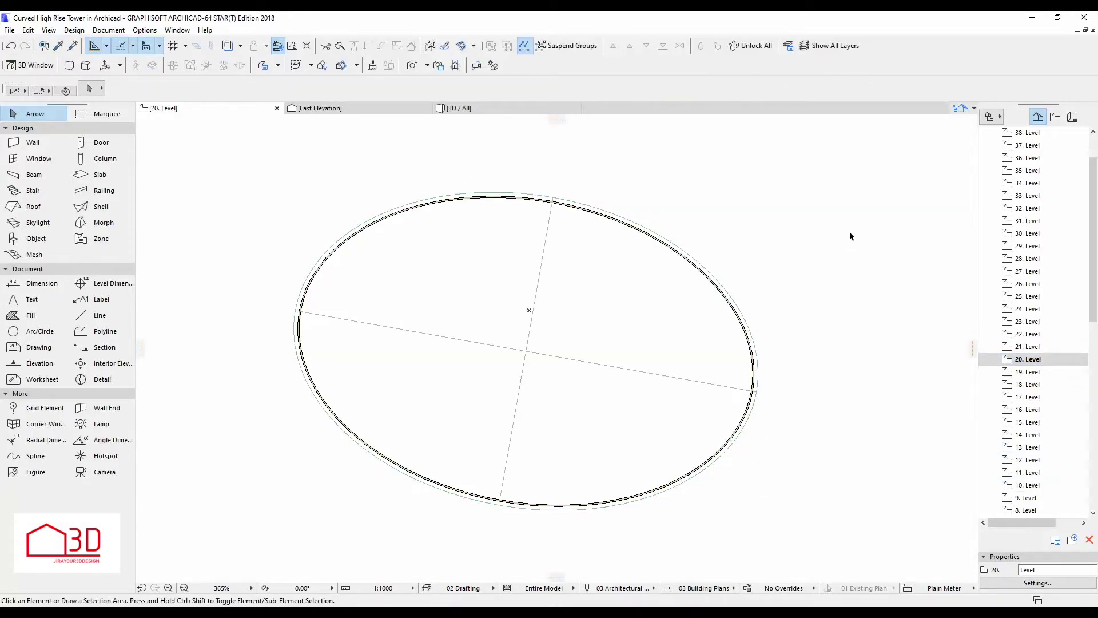
scroll(547, 401, "down", 5)
scroll(547, 400, "down", 2)
scroll(540, 403, "up", 2)
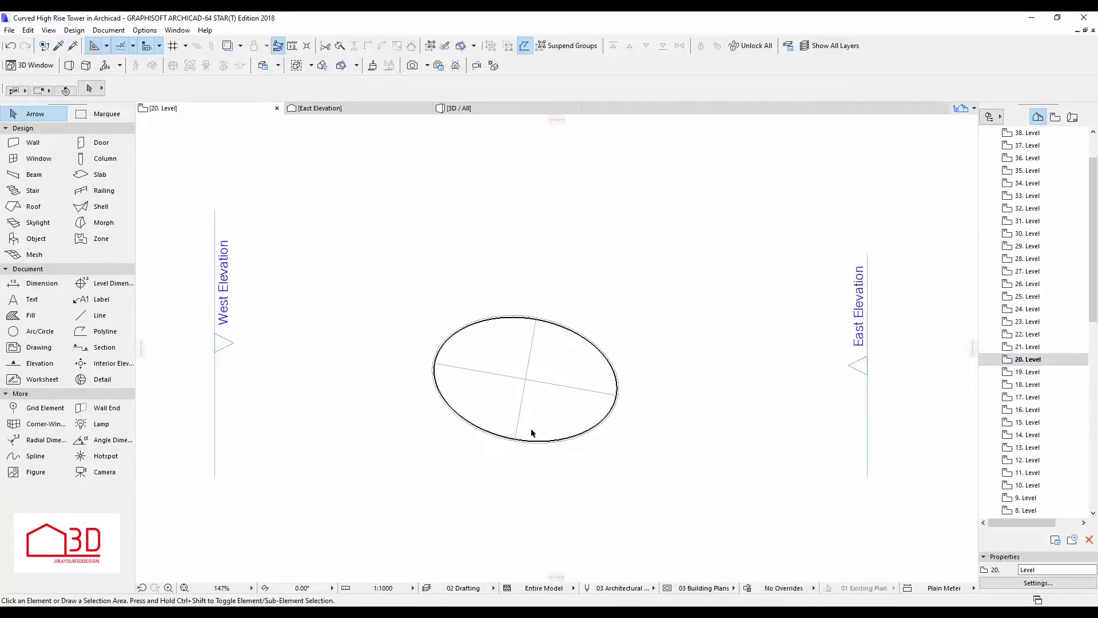
scroll(533, 405, "down", 2)
Select everything on 20. Level except the West, North and East elevation markers
key("ctrl+a")
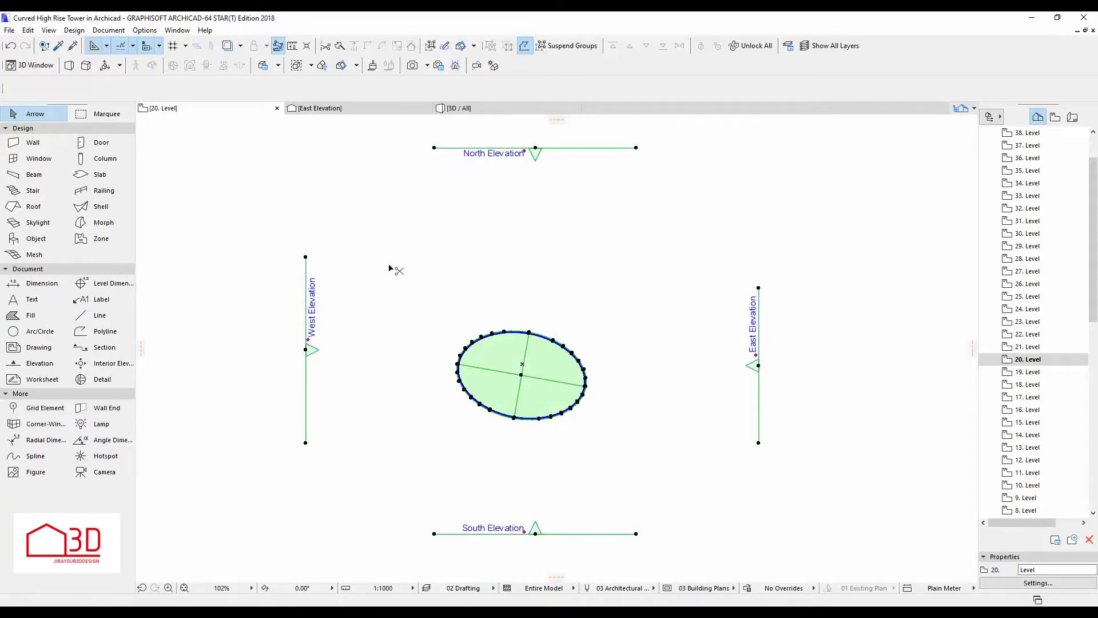
left_click_drag(386, 239, 266, 444, "shift")
left_click_drag(669, 140, 624, 160, "shift")
left_click_drag(777, 274, 737, 451, "shift")
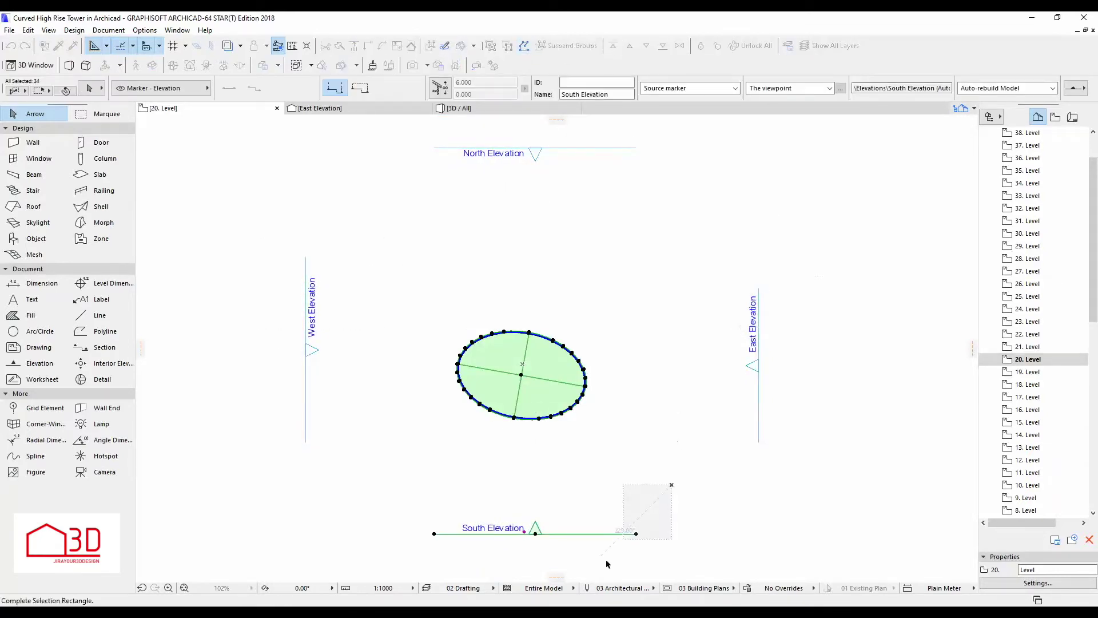
Drop the South marker from the selection and set up rotated incremental Multiply copies from the ellipse centre
left_click_drag(674, 482, 618, 540, "shift")
scroll(570, 398, "up", 6)
left_click(587, 392)
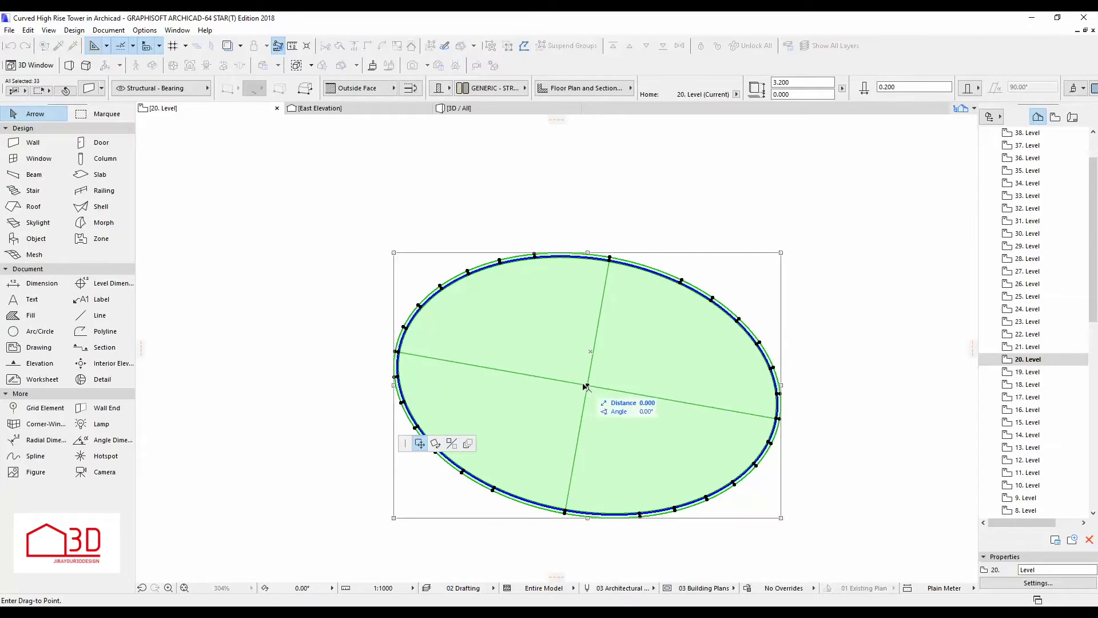
key("ctrl+u")
left_click(636, 370)
Sweep the rotation arc to create the 20 copies, then view the East Elevation
left_click(492, 370)
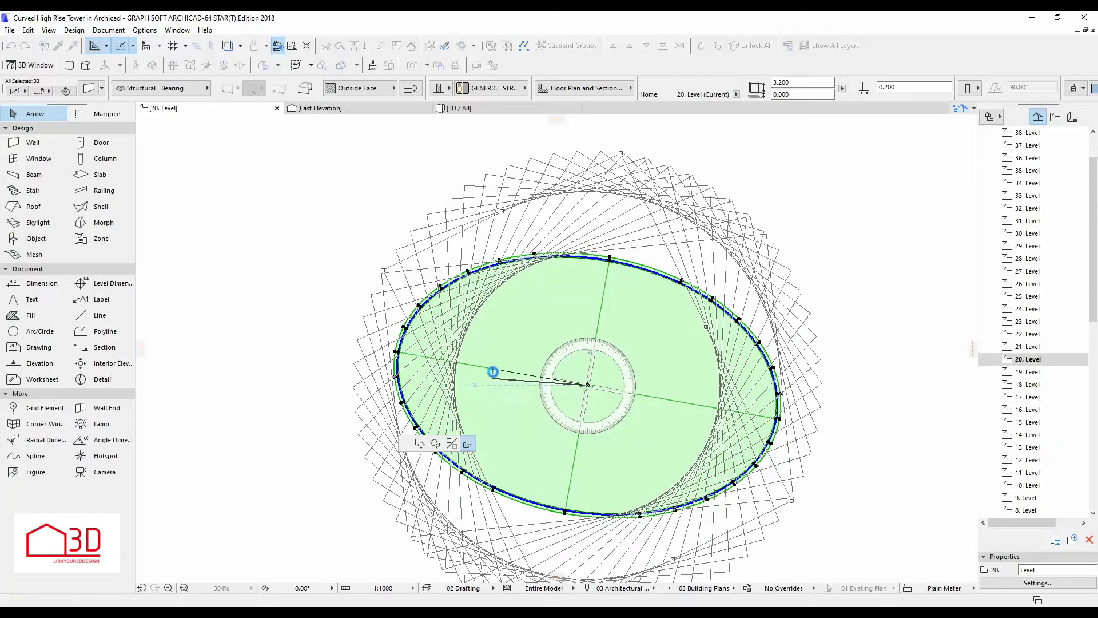
left_click(493, 371)
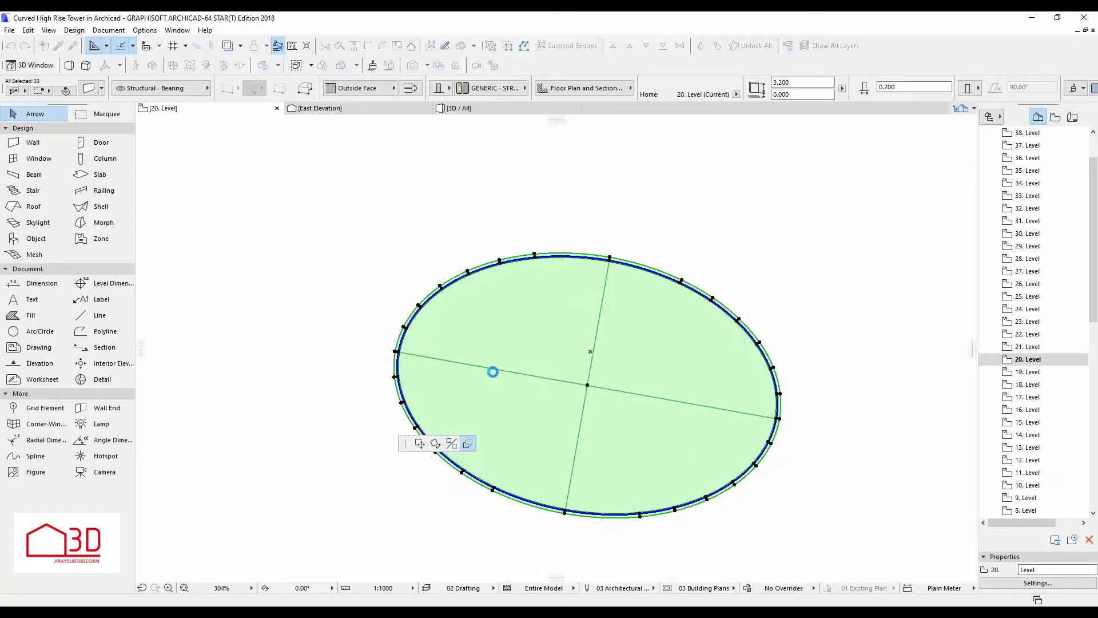
left_click(372, 109)
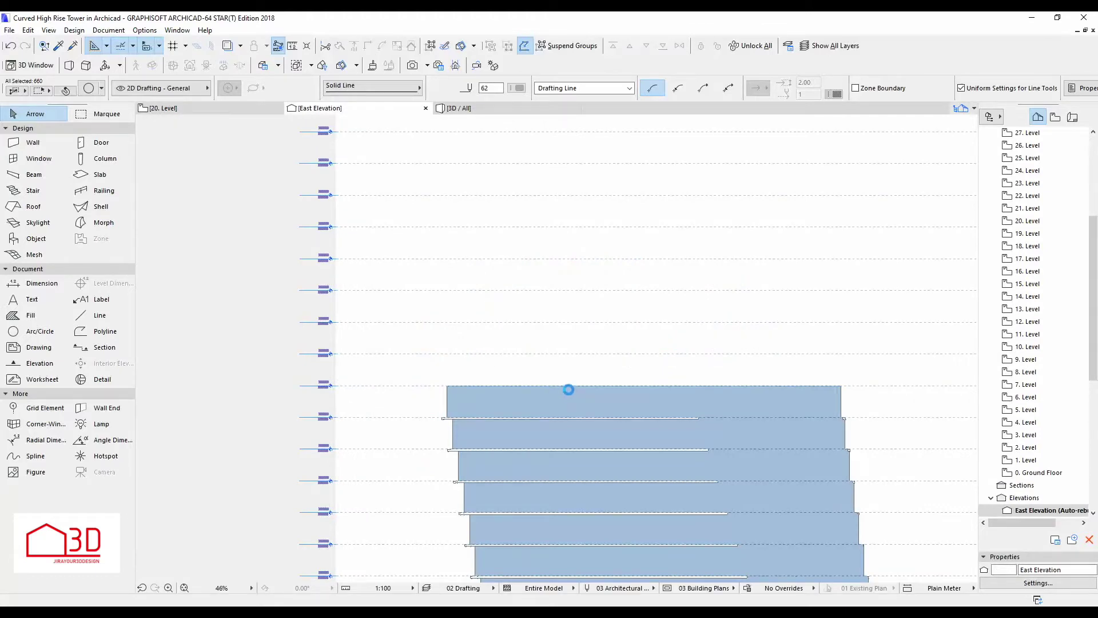
Orbit the twisted tower in 3D, then return to the 20. Level floor plan
key("F3")
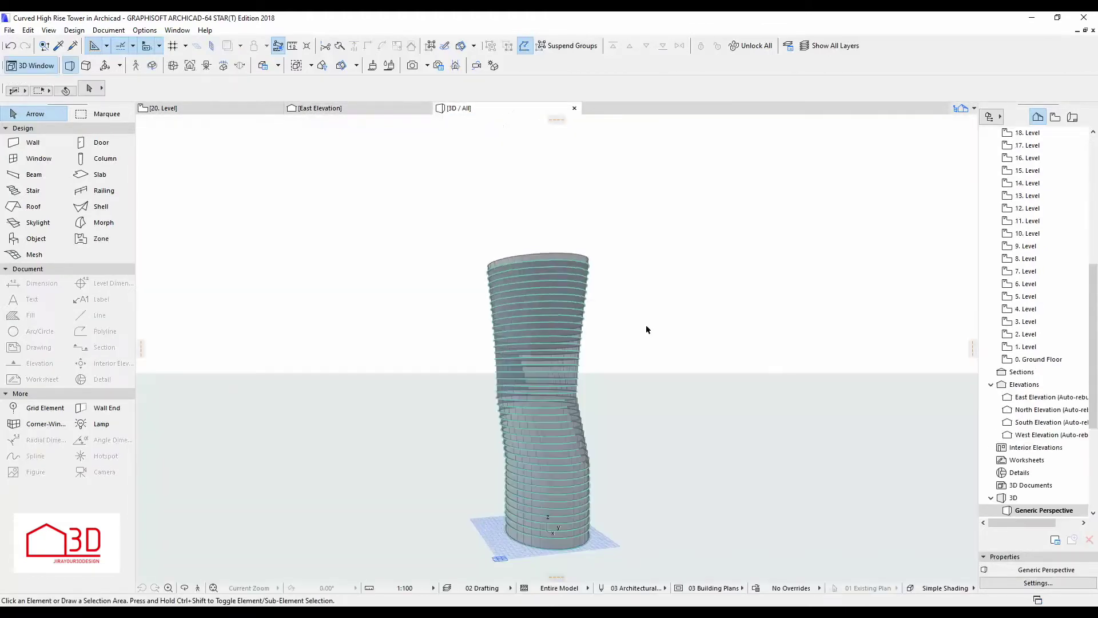
mouse_move(646, 330)
middle_mouse_down("shift")
mouse_move(494, 400)
mouse_move(757, 434)
mouse_move(612, 436)
middle_mouse_up("shift")
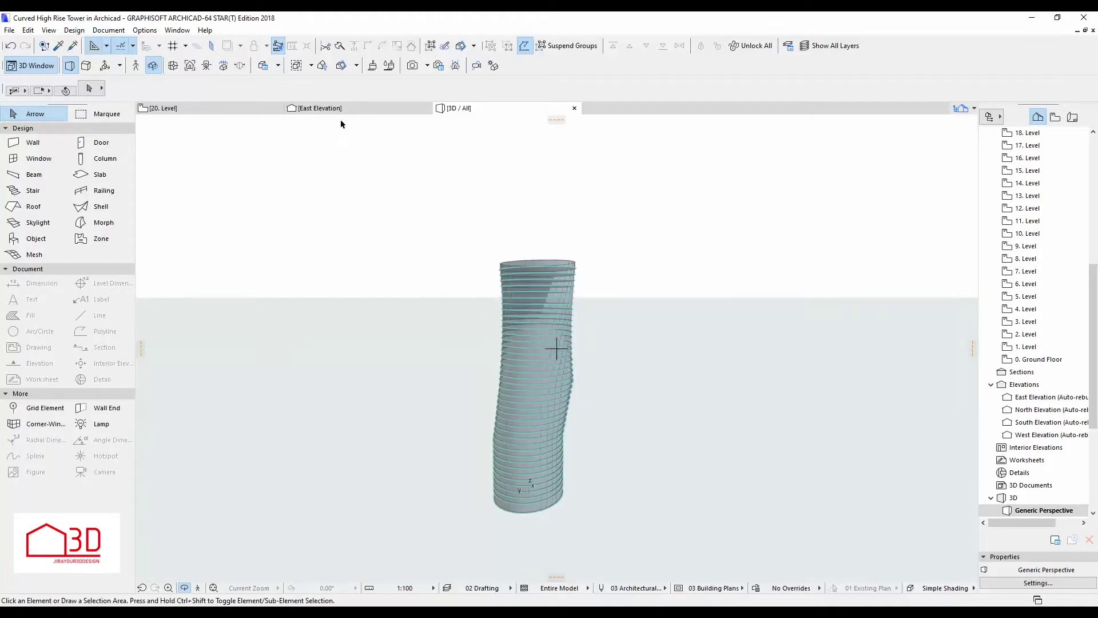
key("F2")
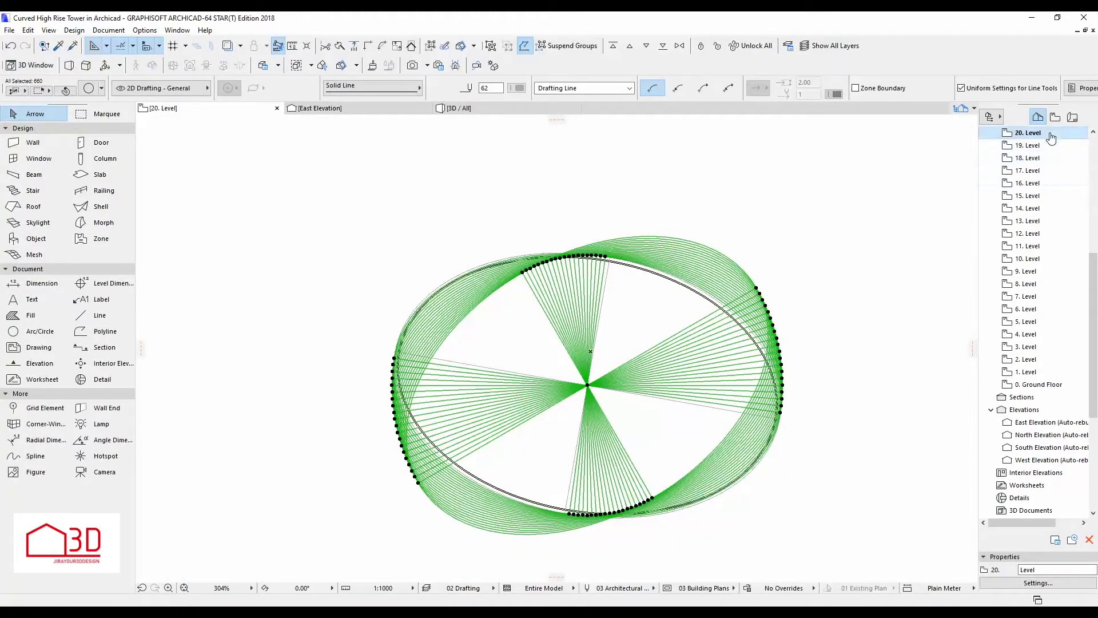
On 20. Level, select the two top diagonal axis lines and the outer elliptical arc
scroll(1048, 201, "up", 5)
double_click(1028, 157)
scroll(762, 260, "up", 2)
scroll(762, 260, "down", 2)
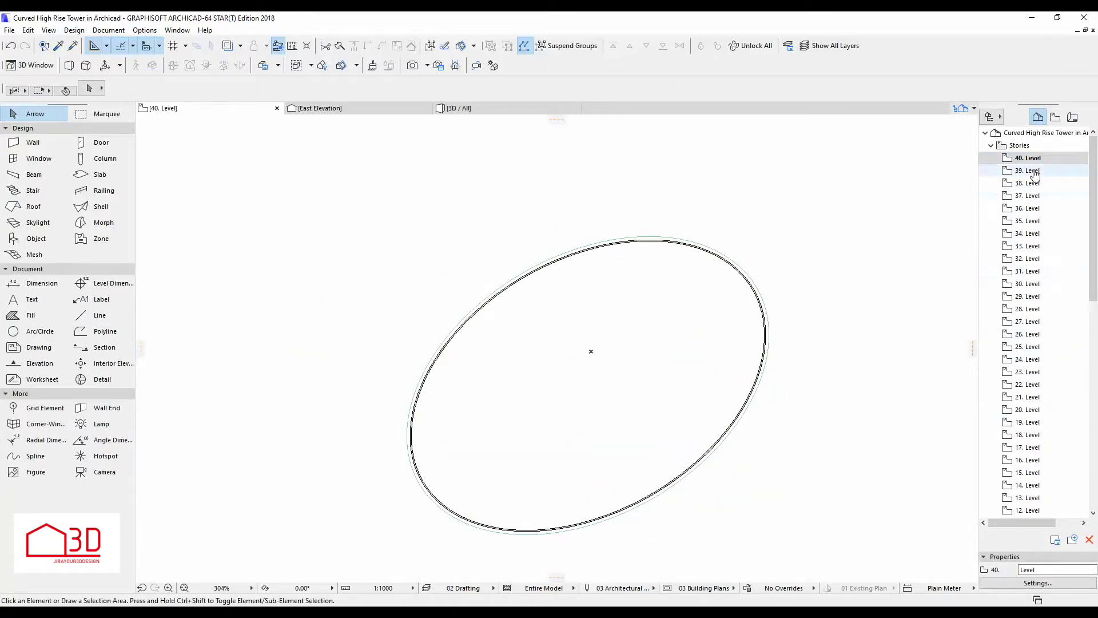
double_click(1028, 409)
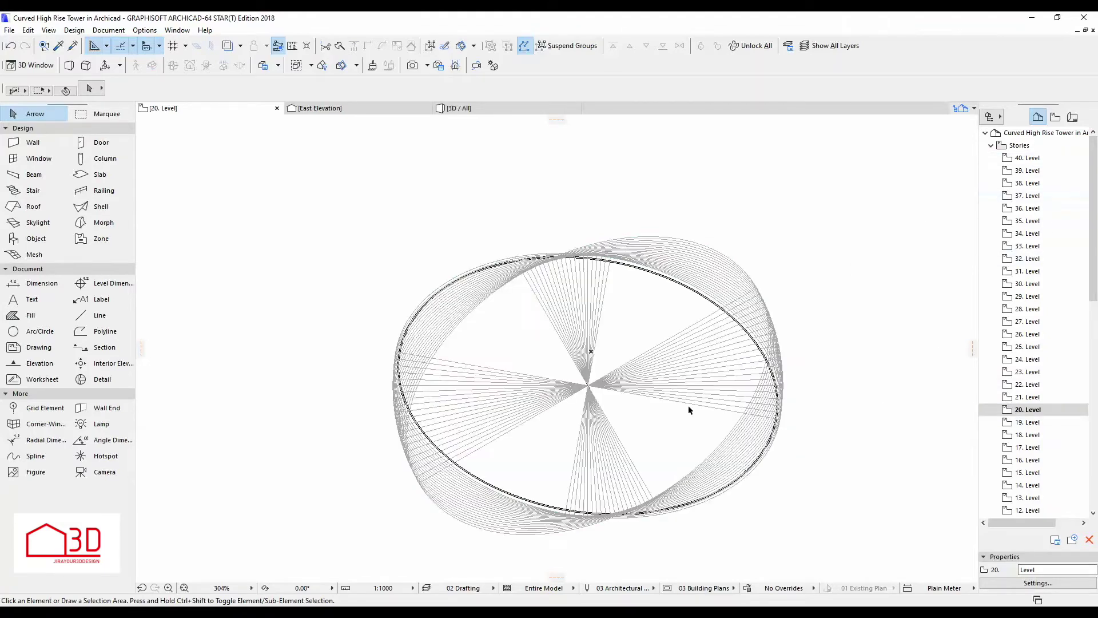
left_click(486, 446)
left_click(549, 322, "shift")
left_click(479, 527, "shift")
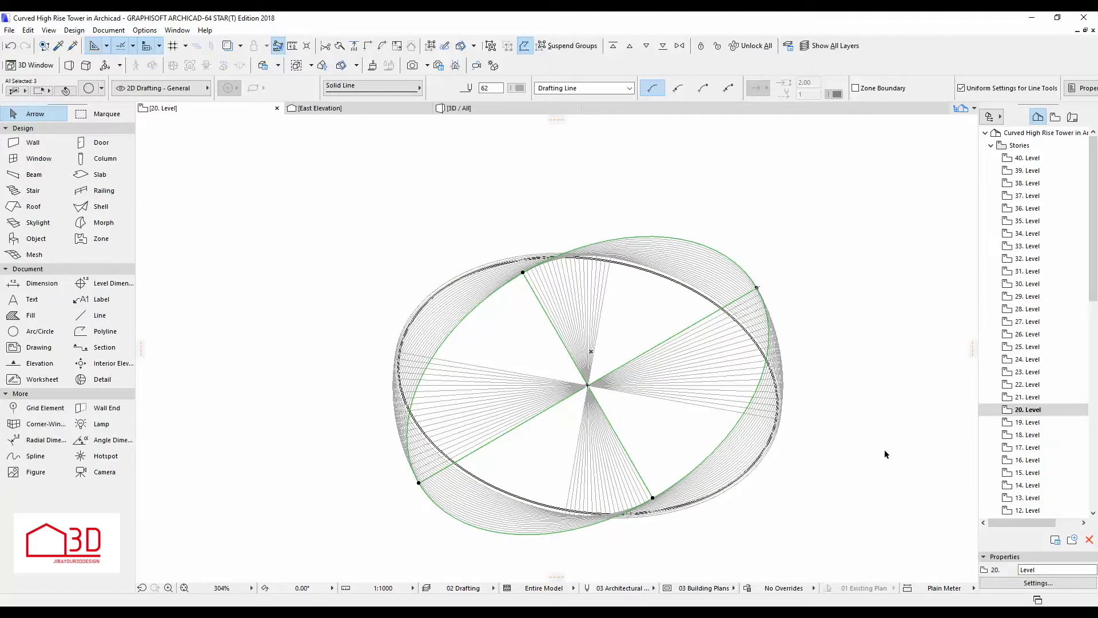
Paste the axis lines and arc onto 40. Level, fit the plan in view and select all
double_click(1029, 158)
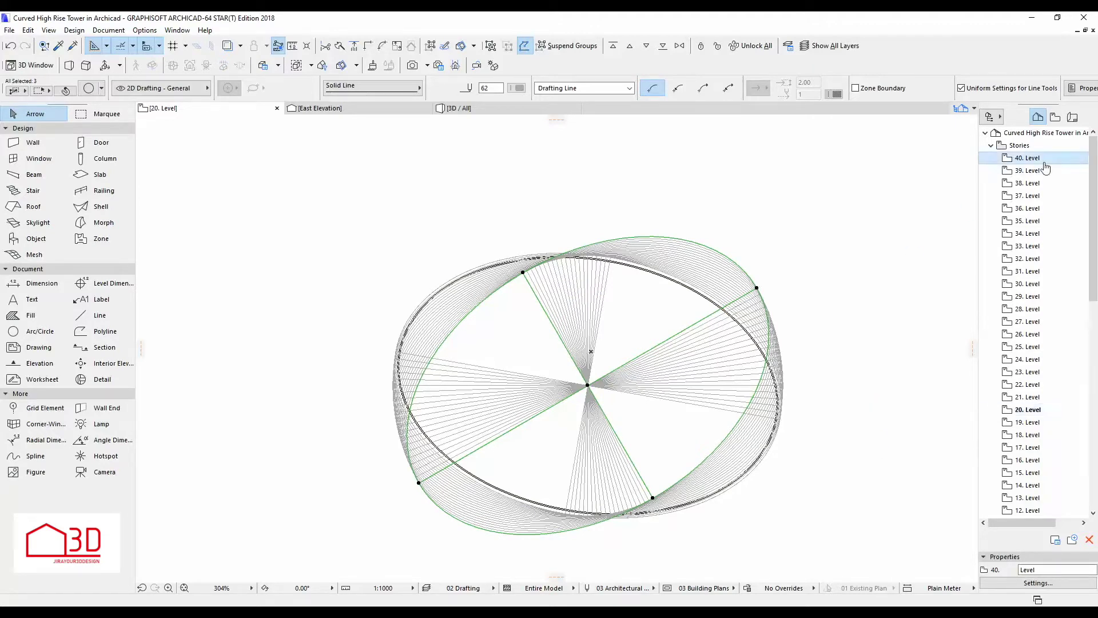
key("ctrl+v")
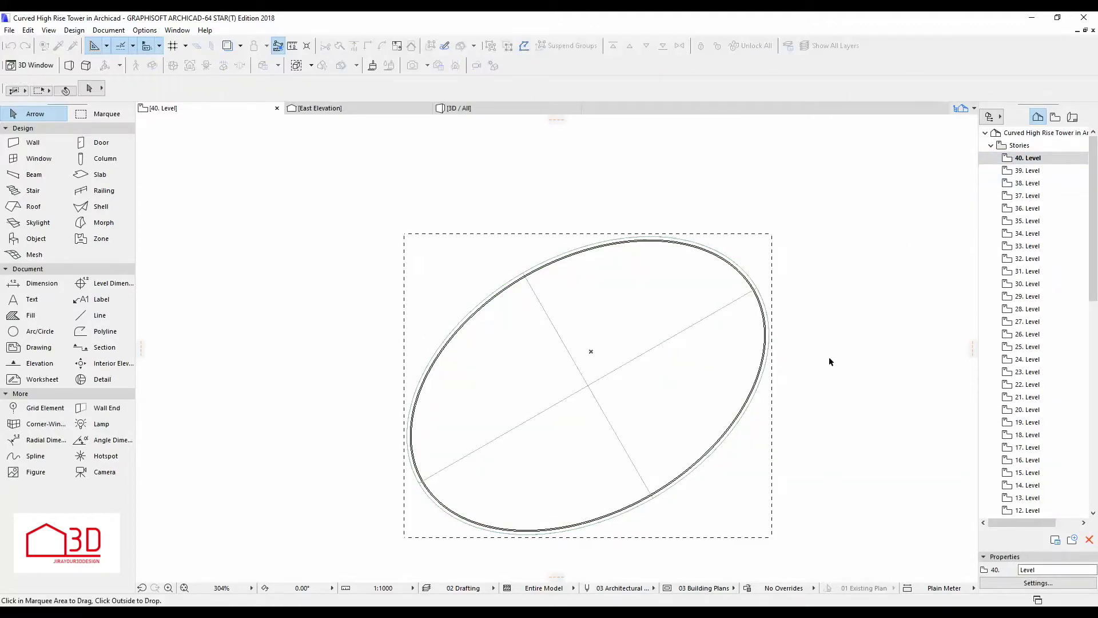
left_click(830, 362)
key("ctrl+apostrophe")
key("ctrl+a")
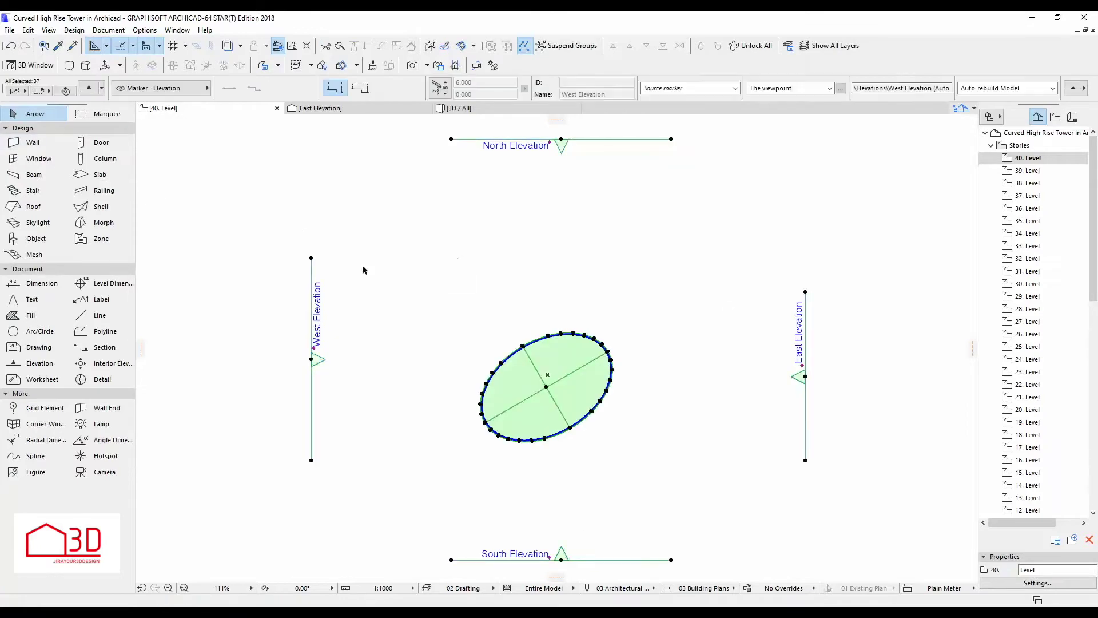
Deselect the elevation markers, then multiply the 40. Level ellipse and axes into ten rotated copies rising 3.200 each
left_click(313, 265, "shift")
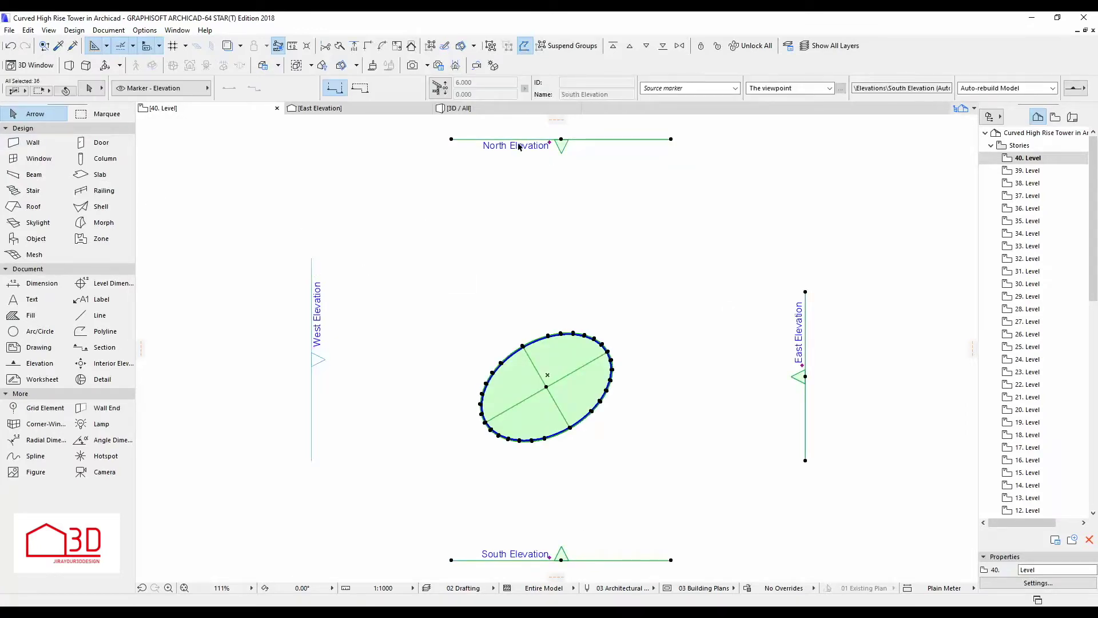
left_click(805, 403, "shift")
left_click(589, 561, "shift")
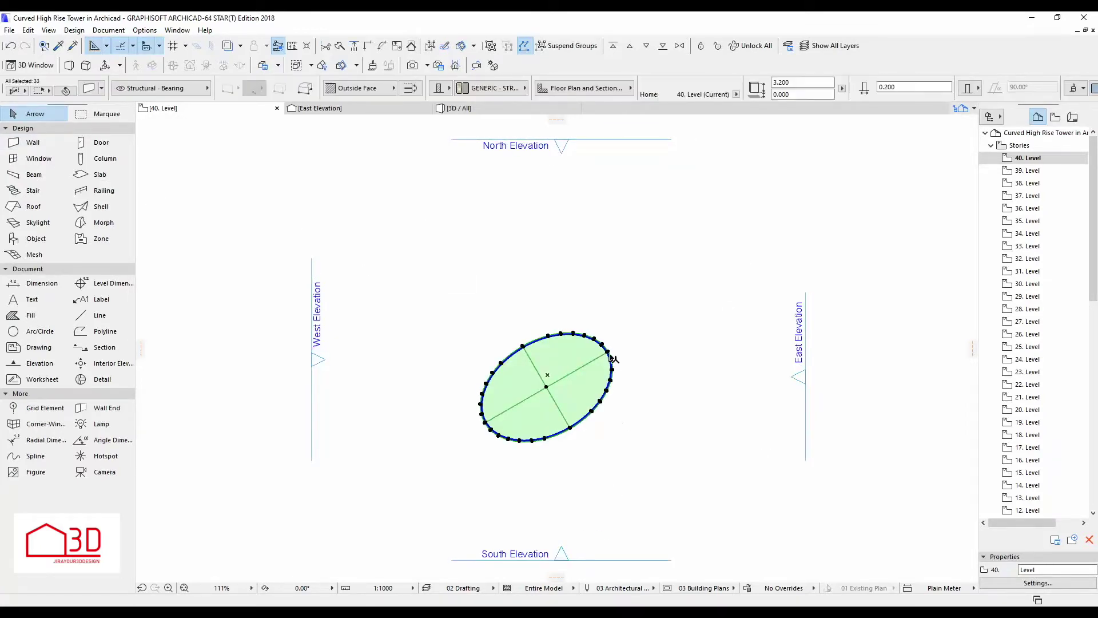
left_click(457, 467)
left_click(483, 460)
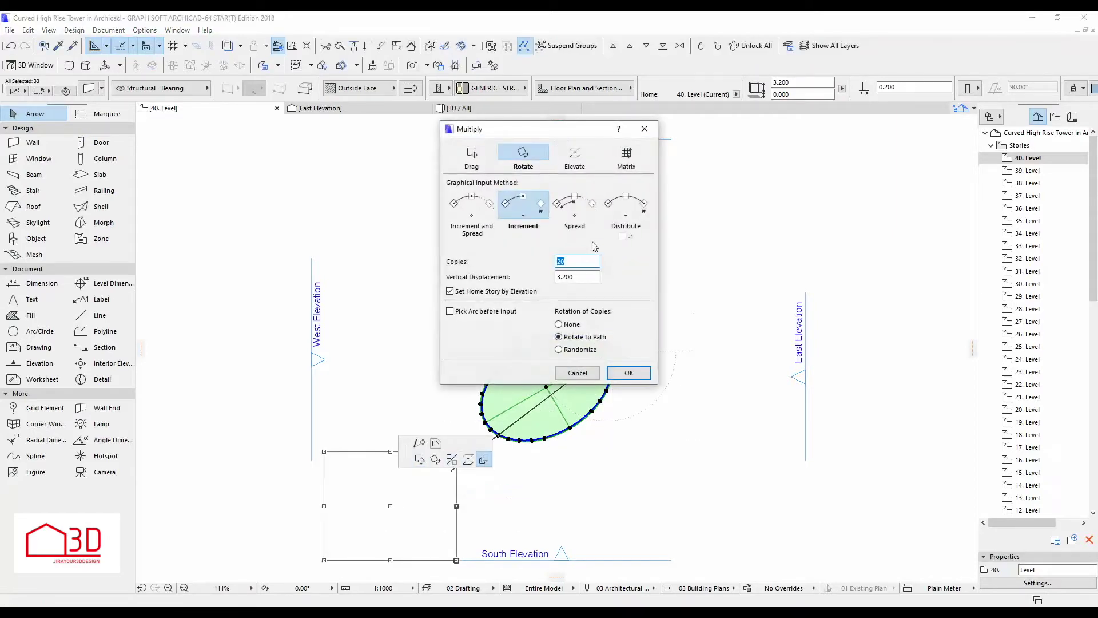
left_click(619, 377)
left_click(608, 351)
left_click(530, 397)
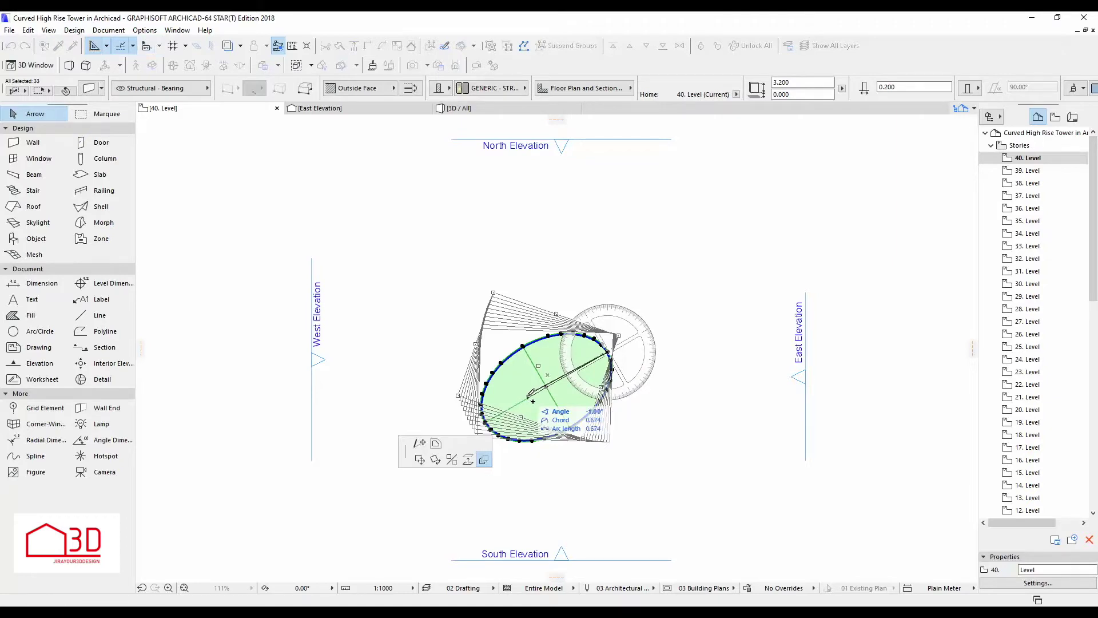
left_click(527, 396)
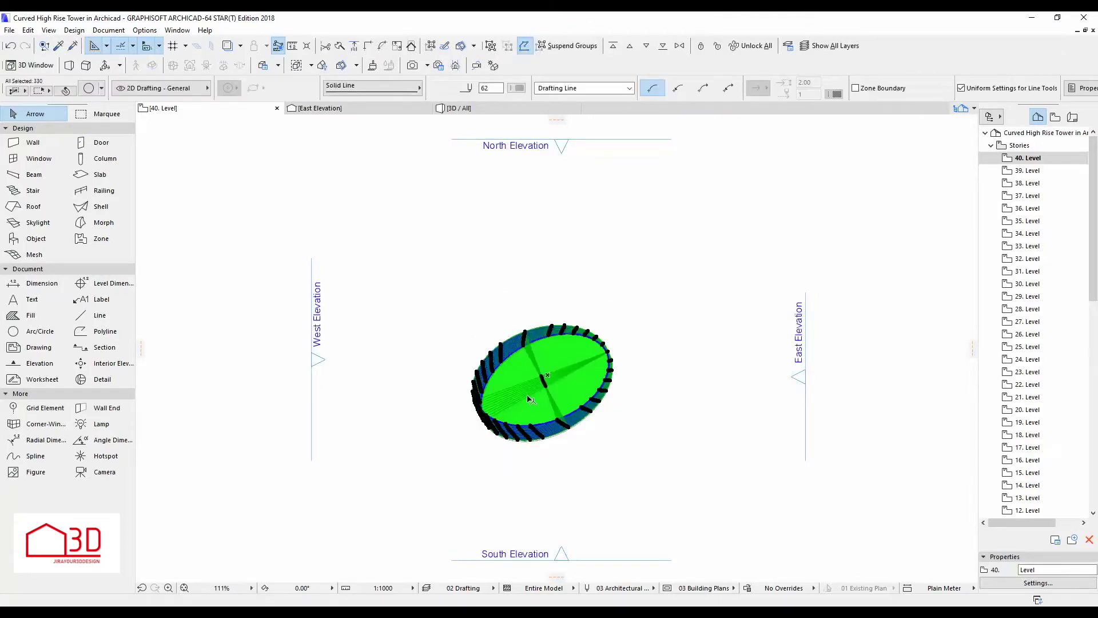
scroll(491, 392, "up", 5)
key("Escape")
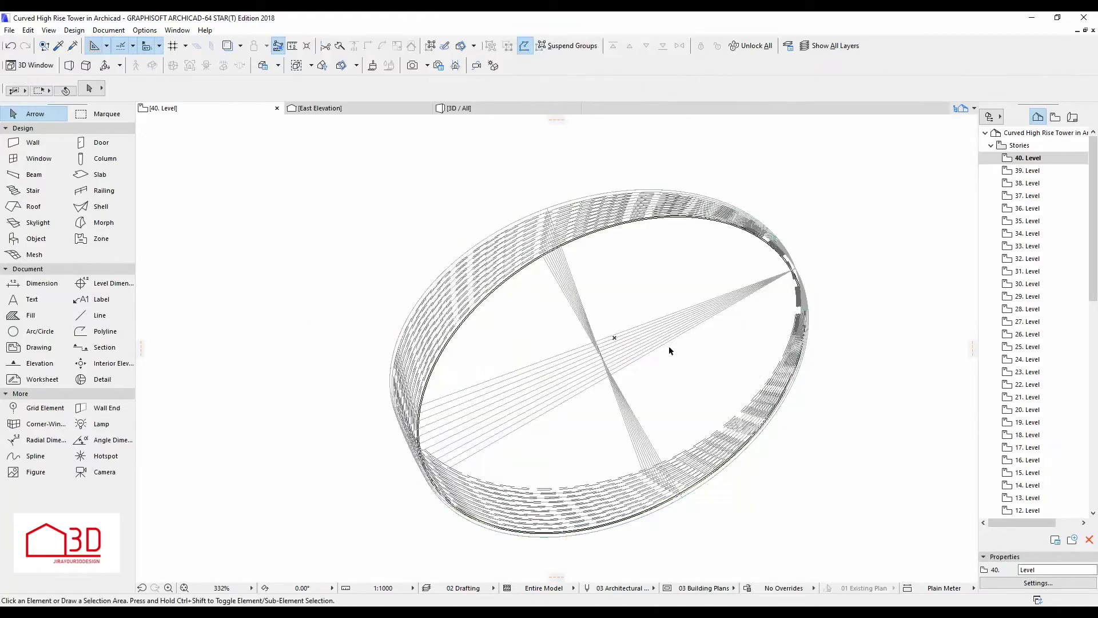
On East Elevation, add stories above the top in Story Settings, then collapse the story list to show the elevations
left_click(320, 108)
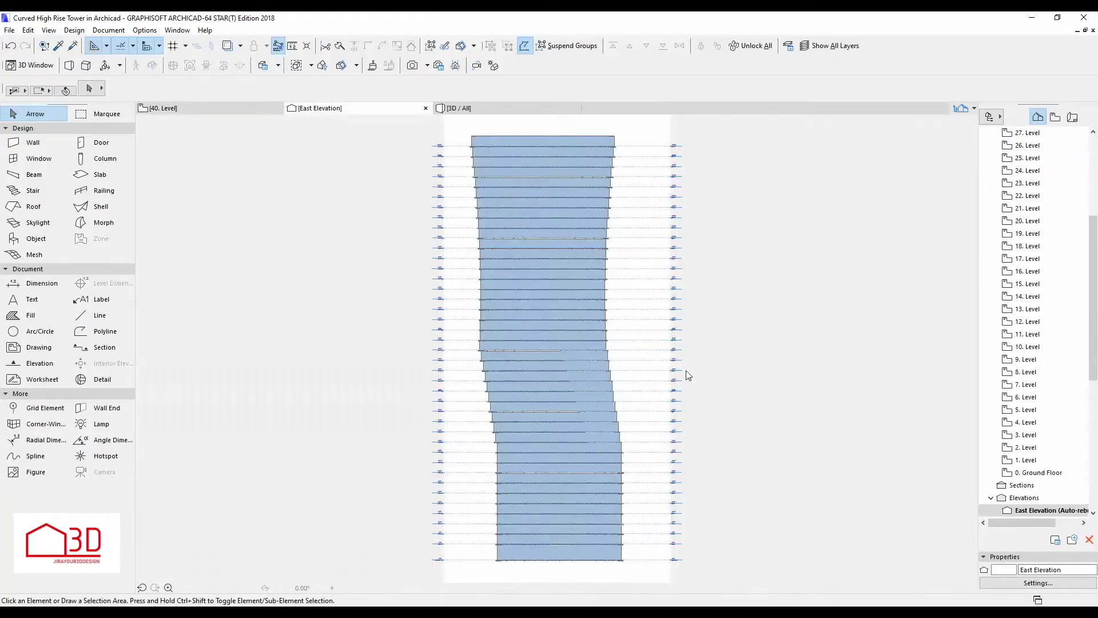
scroll(640, 423, "down", 3)
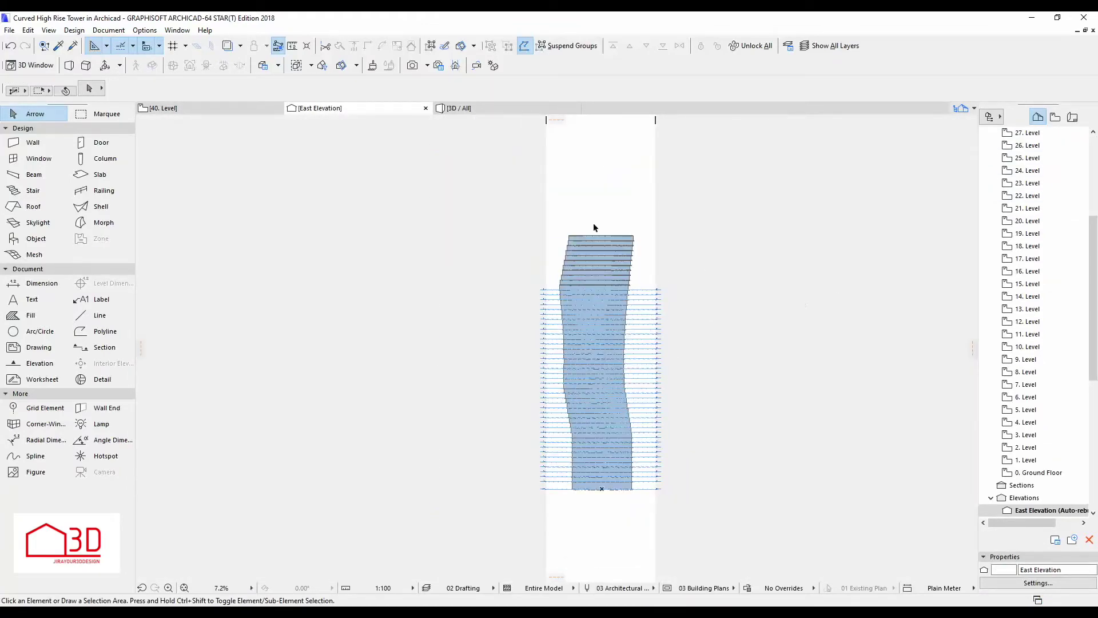
right_click(1027, 145)
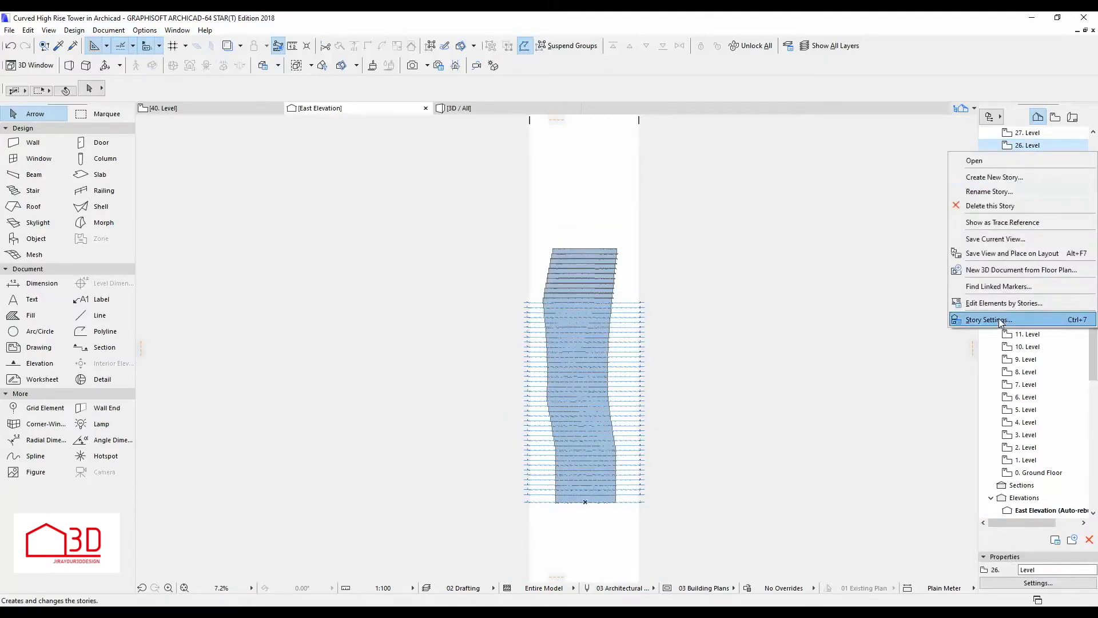
left_click(1001, 320)
left_click(686, 343)
left_click(683, 341)
left_click(681, 341)
left_click(681, 341)
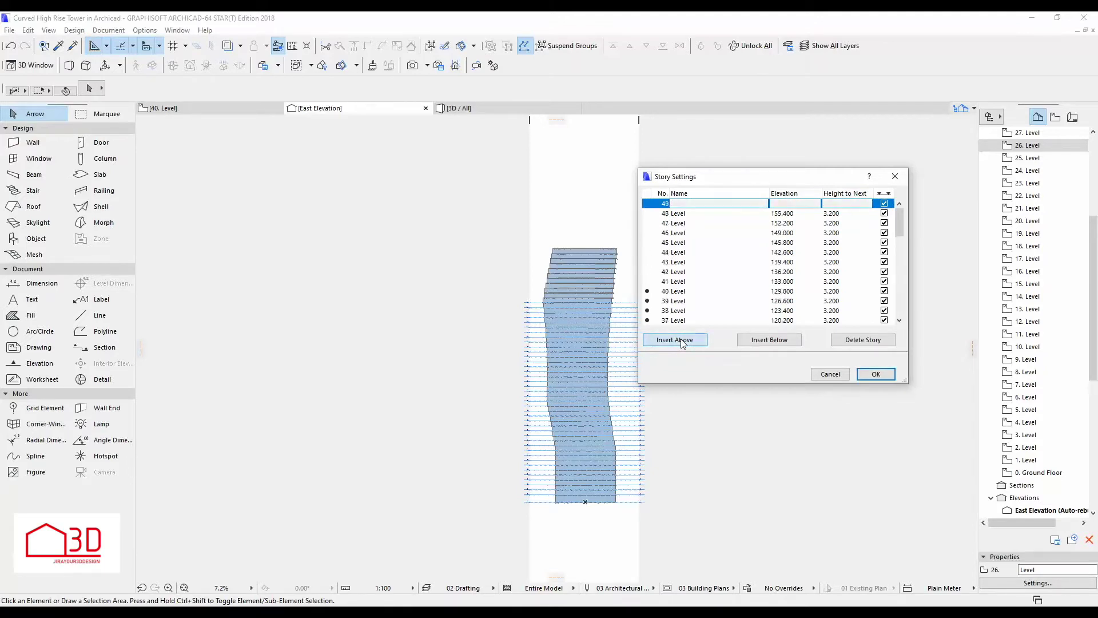
left_click(872, 373)
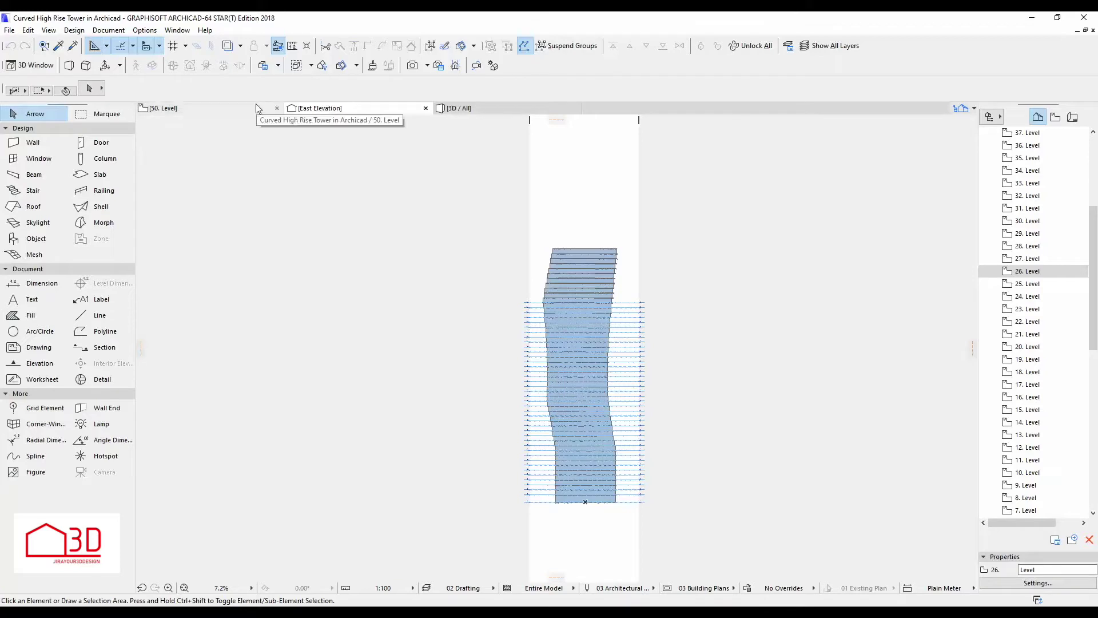
scroll(989, 157, "up", 5)
left_click(992, 146)
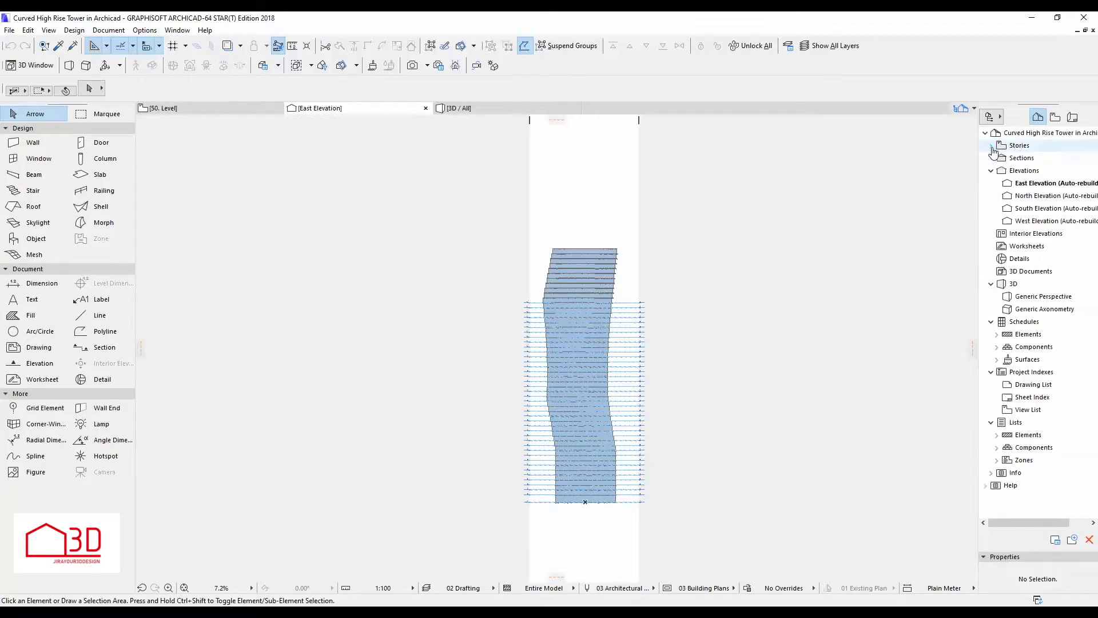
Inspect the tower in North Elevation and 3D, then return to the 40. Level floor plan
double_click(1035, 195)
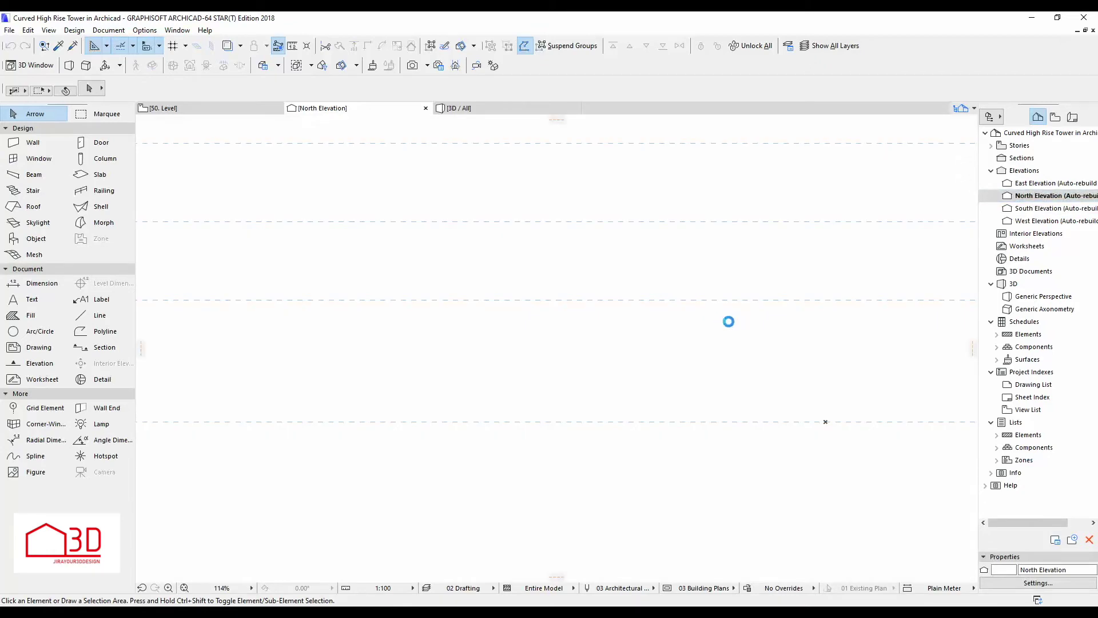
scroll(747, 323, "down", 5)
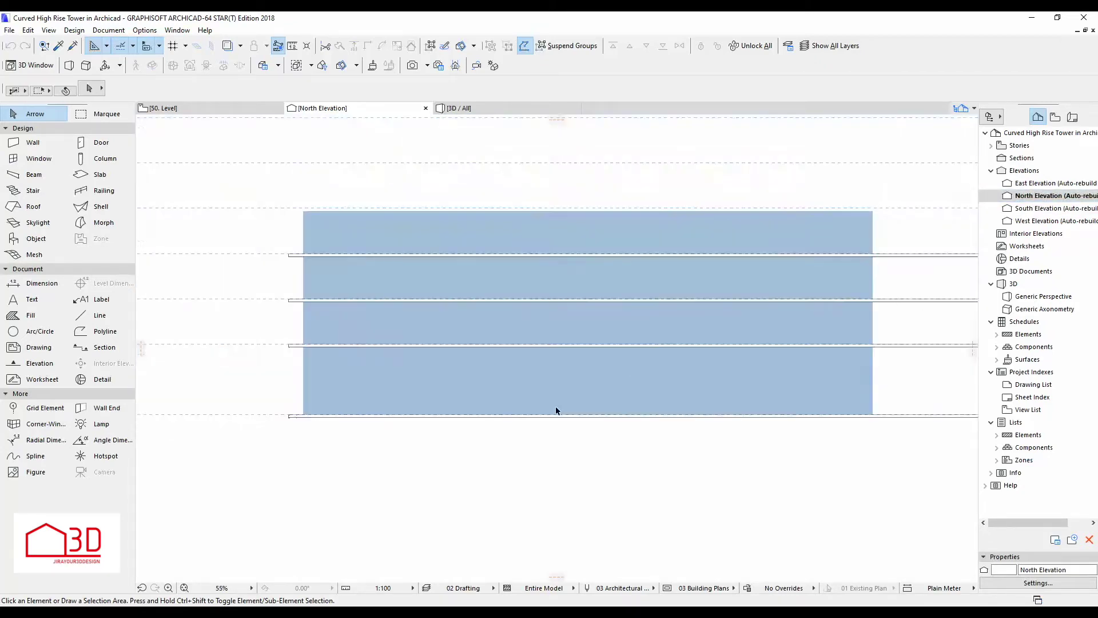
scroll(571, 403, "down", 5)
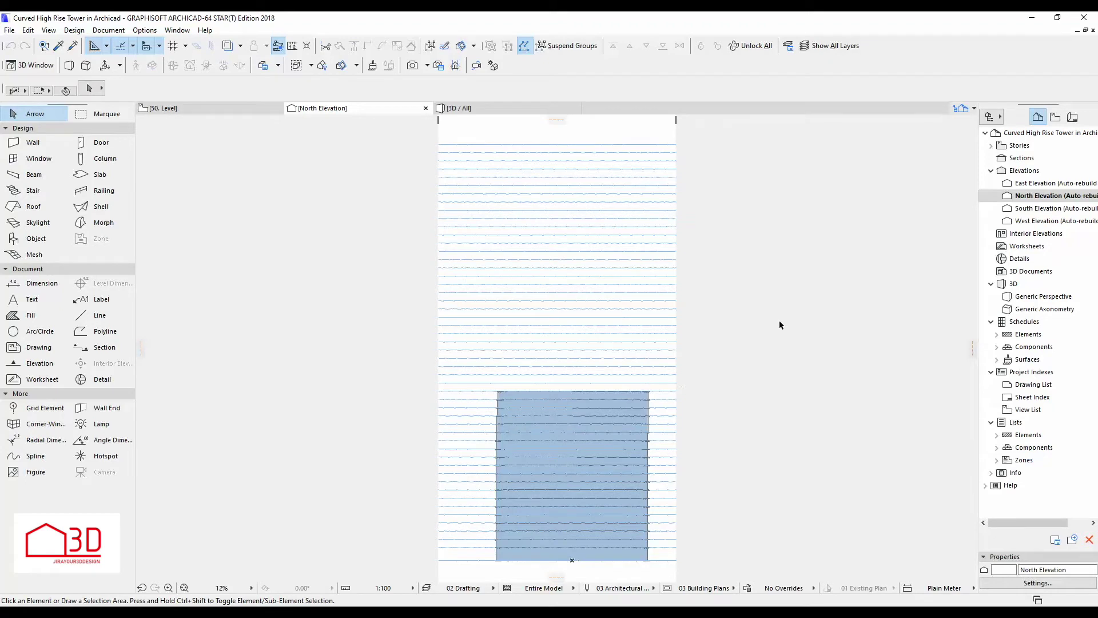
scroll(778, 326, "down", 1)
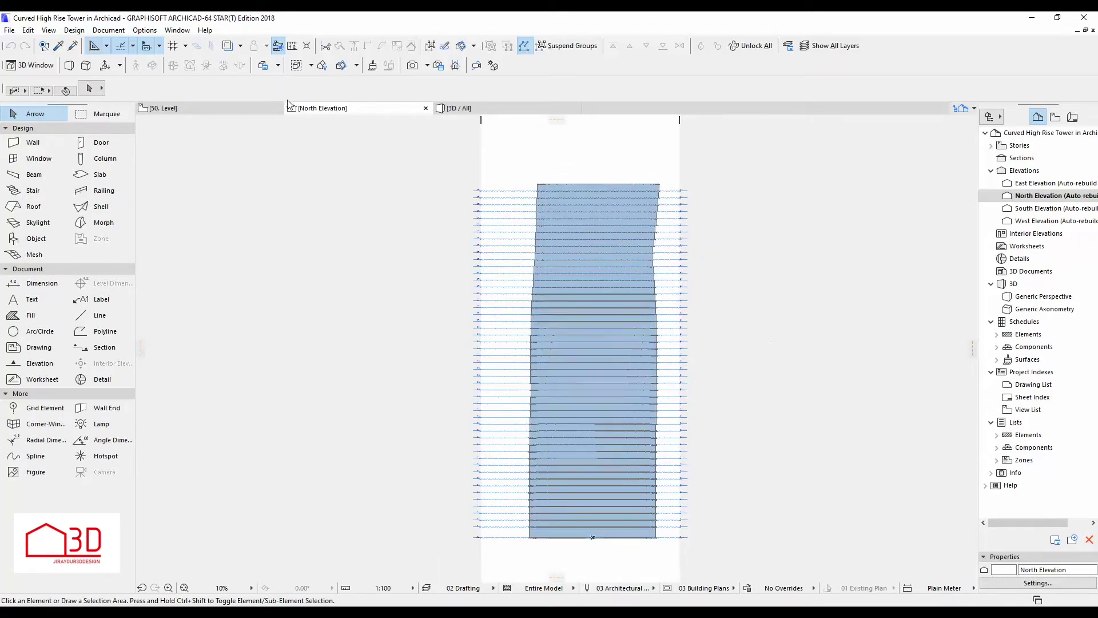
left_click(246, 108)
left_click(426, 108)
left_click(309, 108)
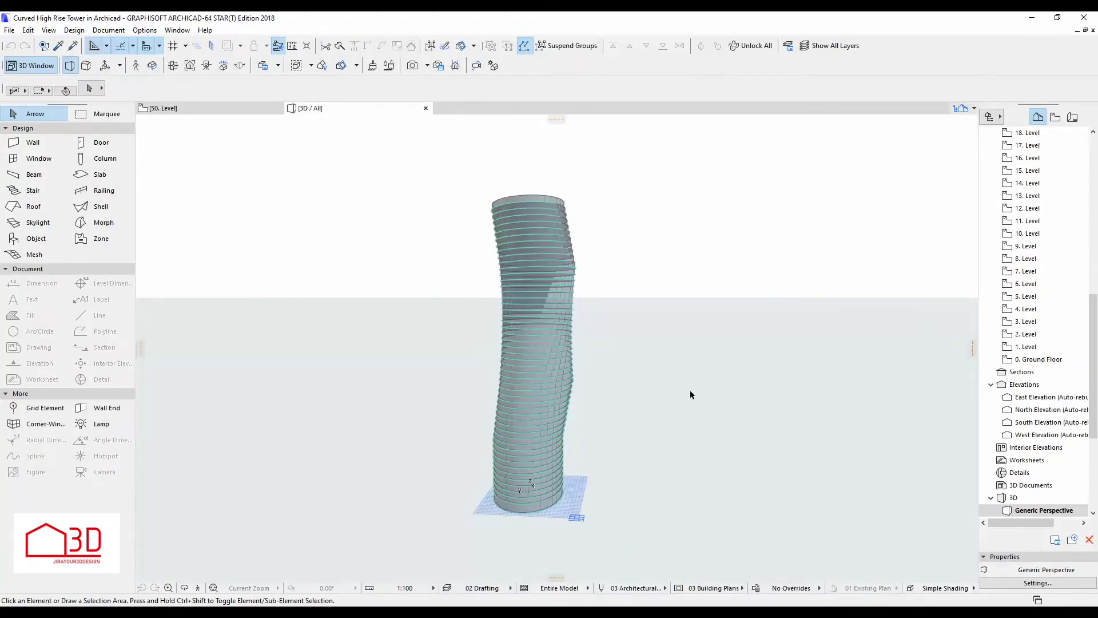
key("F2")
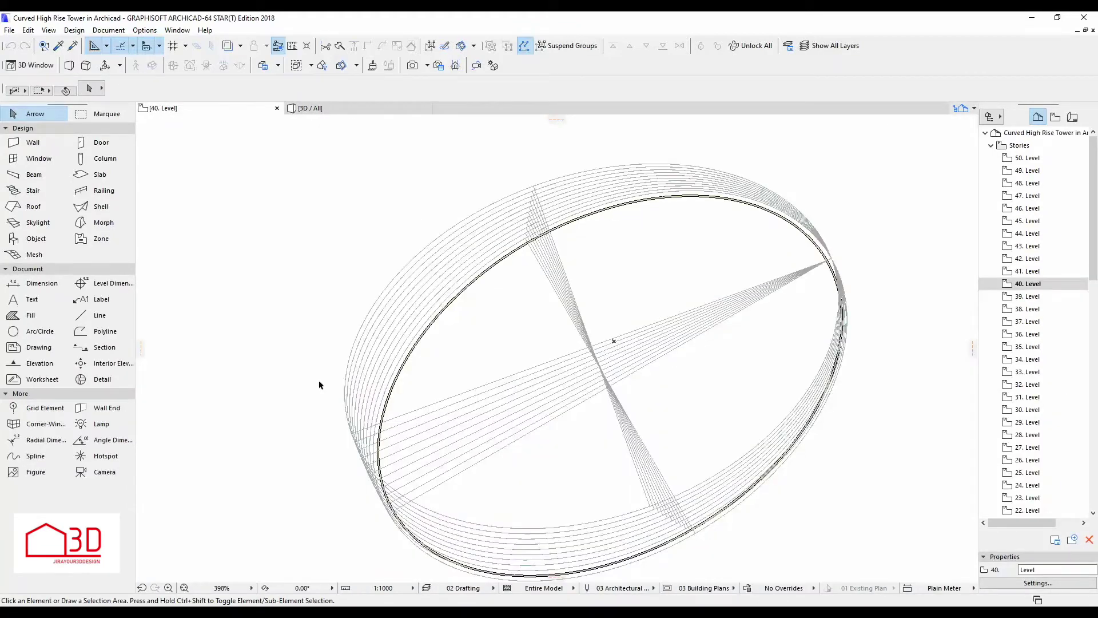
Select the outer ellipse and its two diagonal axes on 40. Level
left_click(431, 404)
left_click(552, 282)
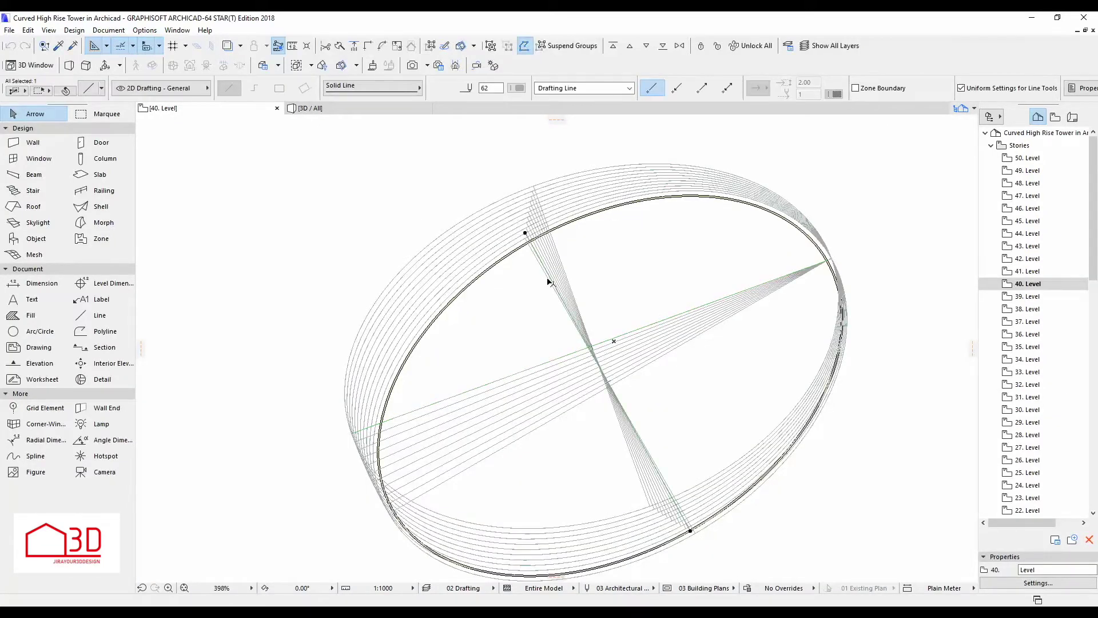
left_click(554, 243)
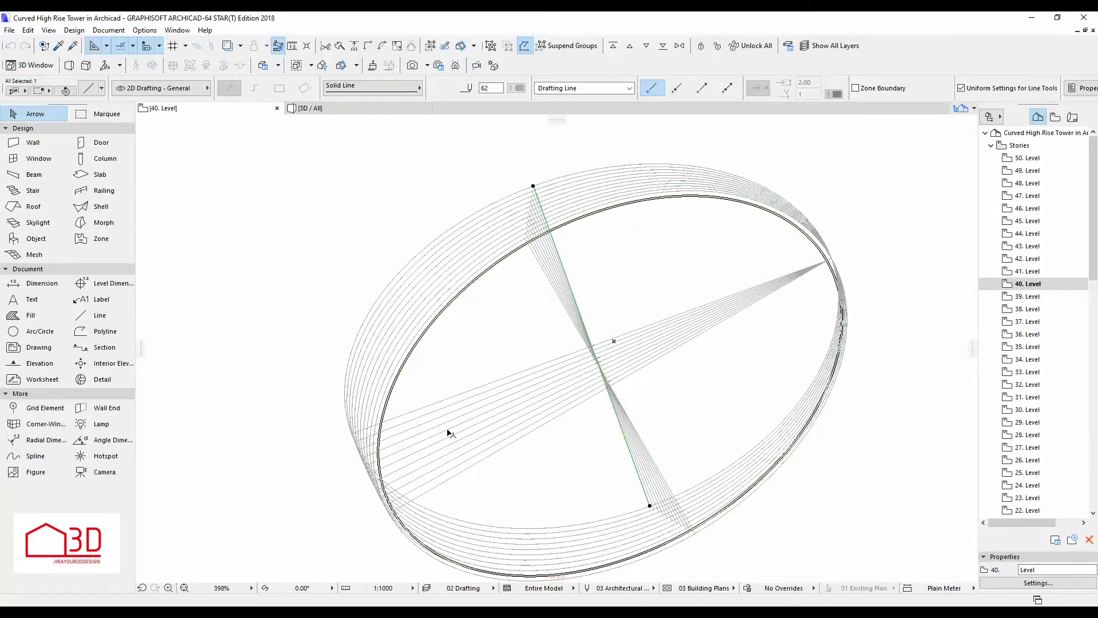
left_click(461, 395, "shift")
left_click(385, 294, "shift")
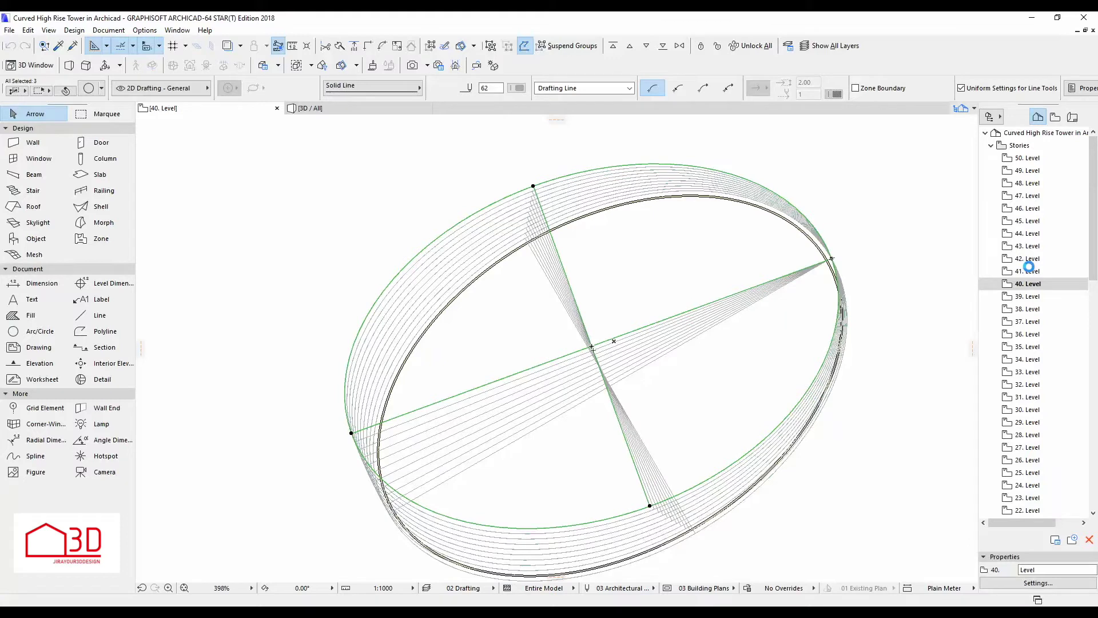
Paste the ellipse and diagonal axes onto 50. Level and select everything there
double_click(1027, 158)
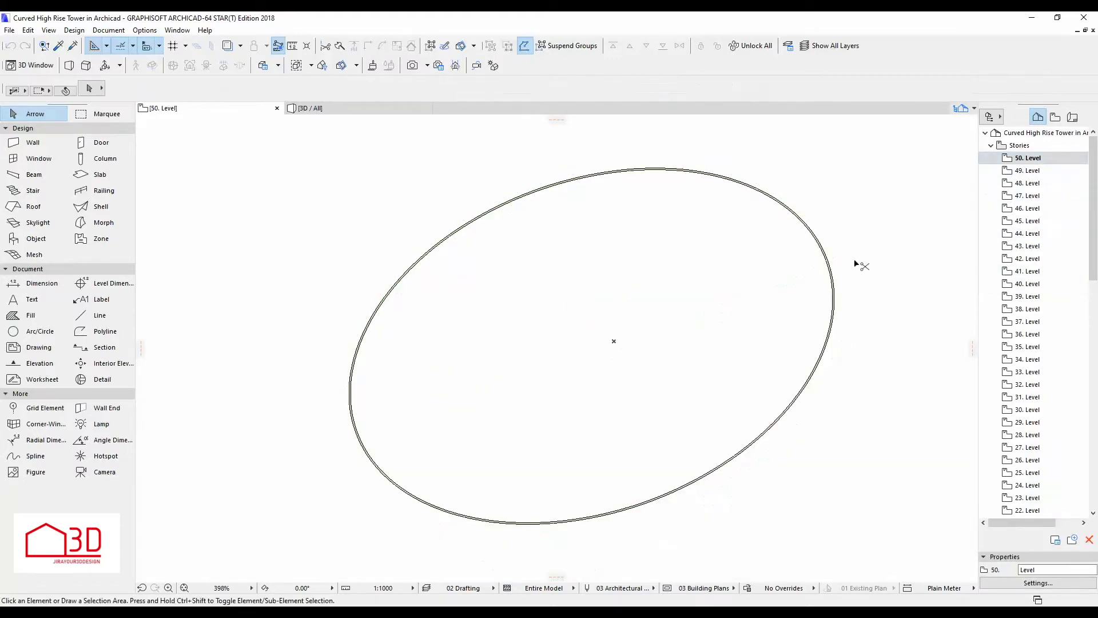
key("ctrl+v")
left_click(894, 286)
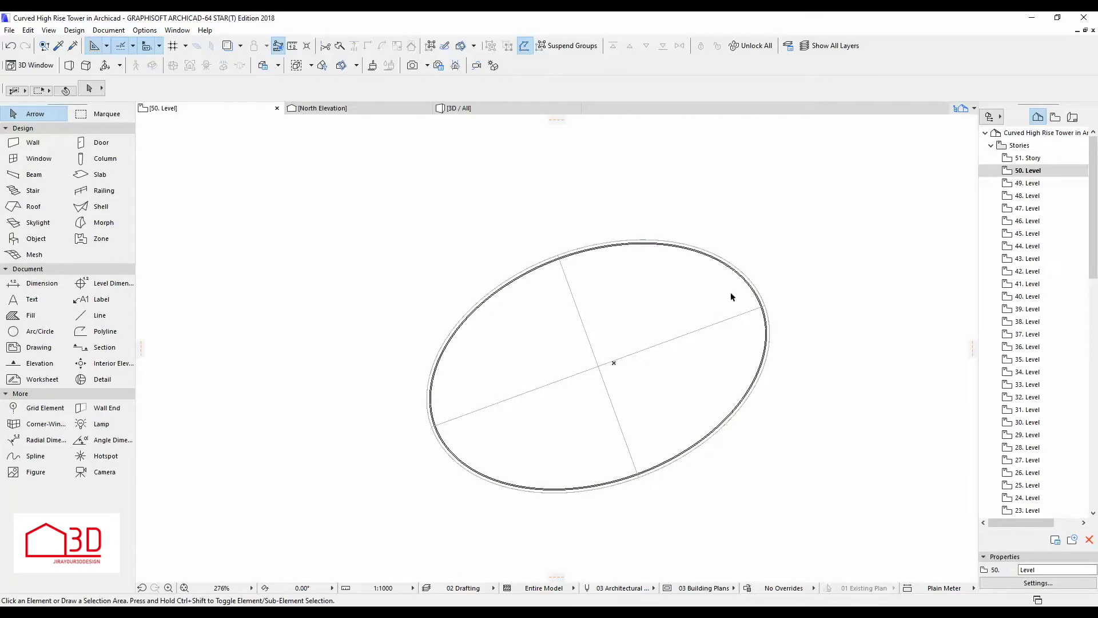
left_click_drag(846, 220, 292, 540)
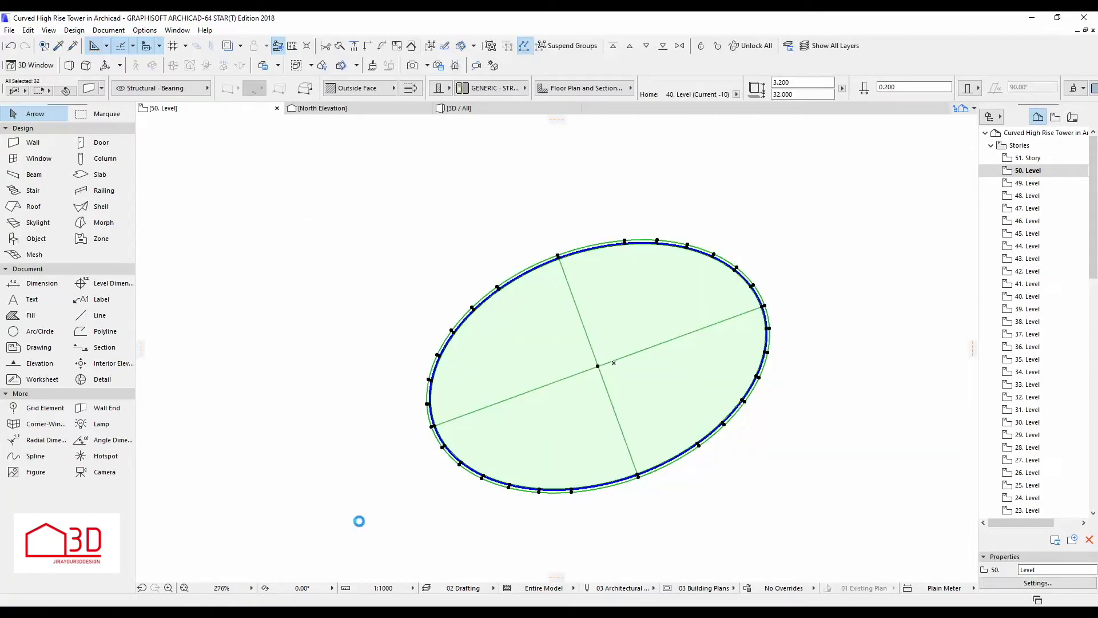
Copy the 50. Level elements to 51 Story with Edit Elements by Stories
right_click(1046, 172)
left_click(1012, 336)
left_click(561, 245)
left_click(647, 351)
Check the copied ellipse and diagonal axes on 51. Story, then reopen 50. Level
key("ctrl+Up")
left_click_drag(848, 225, 458, 461)
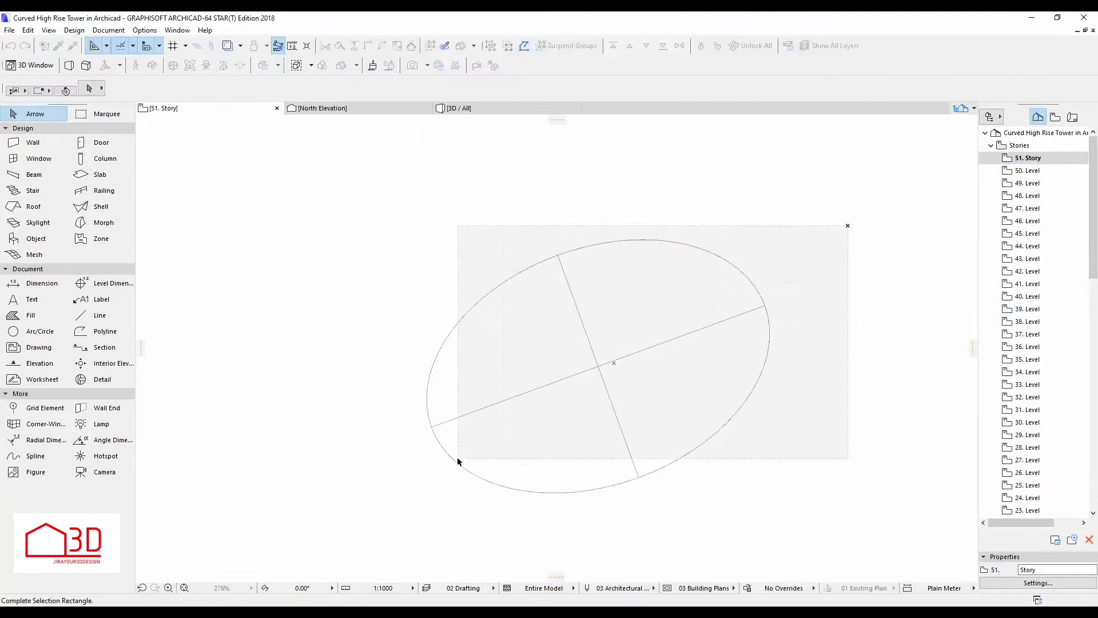
left_click_drag(595, 372, 620, 343)
left_click(756, 267)
left_click(416, 478)
double_click(1028, 171)
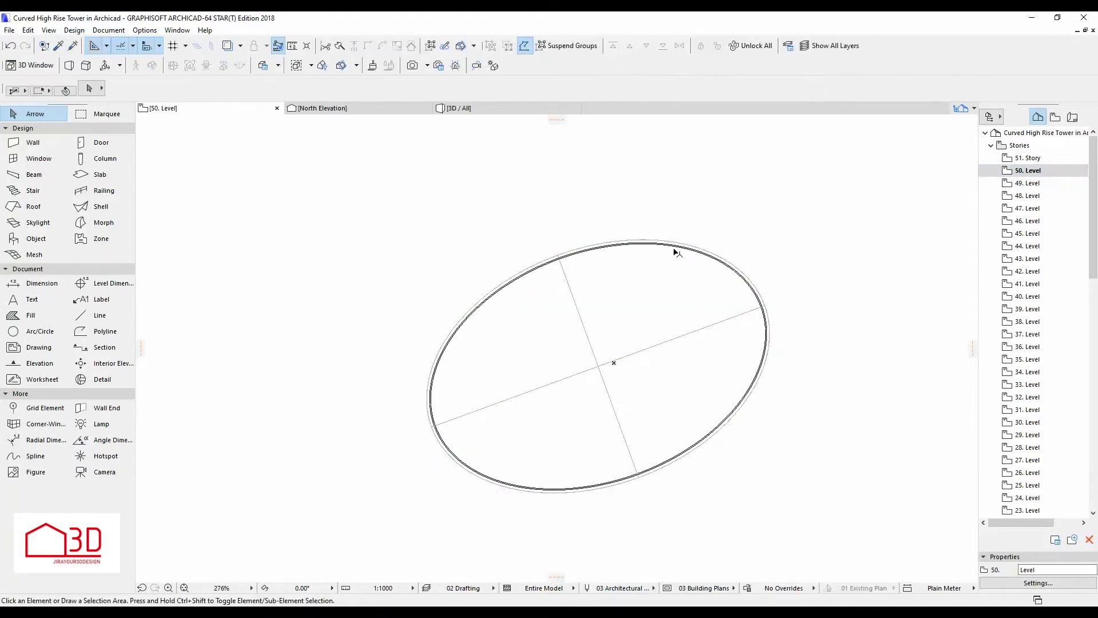
left_click(1044, 158)
On 51. Story, set the default wall surfaces to Glass - Blue
double_click(1044, 158)
double_click(33, 142)
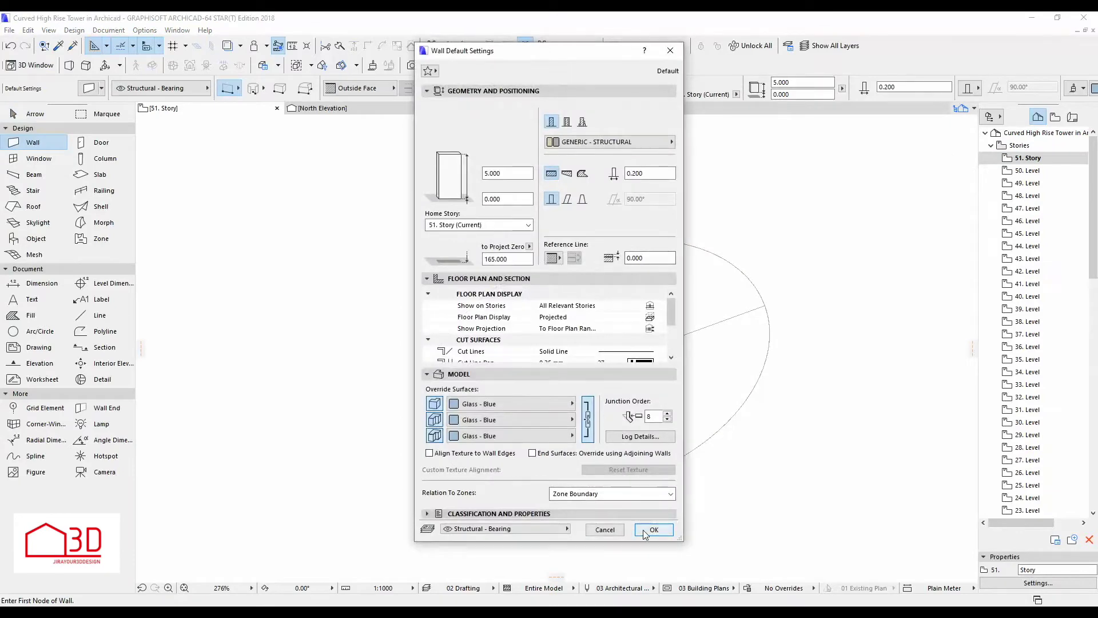
left_click(653, 529)
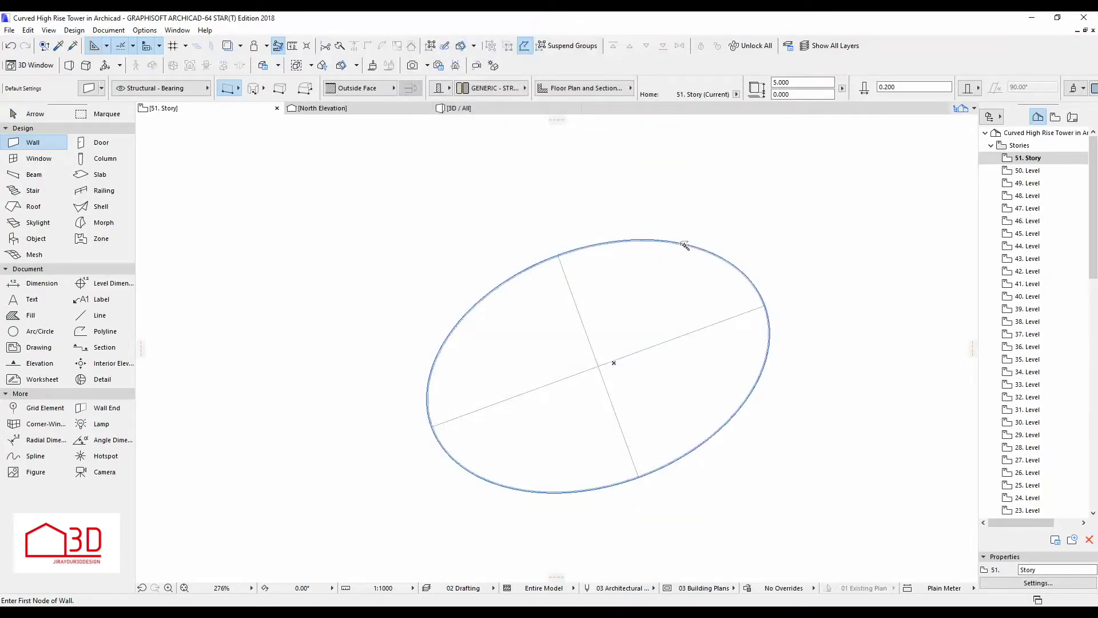
key("Escape")
Build the wall ring along the ellipse and apply Offset All Edges to position it
left_click(595, 247)
left_click(560, 256)
key("Escape")
left_click(47, 146)
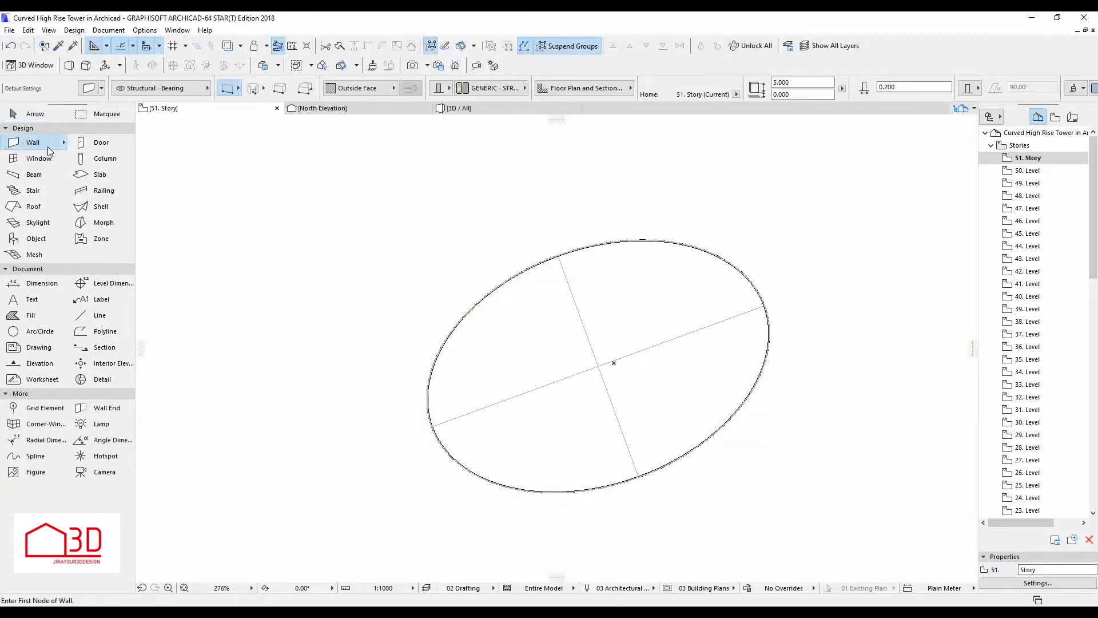
left_click(499, 287)
left_click(451, 443)
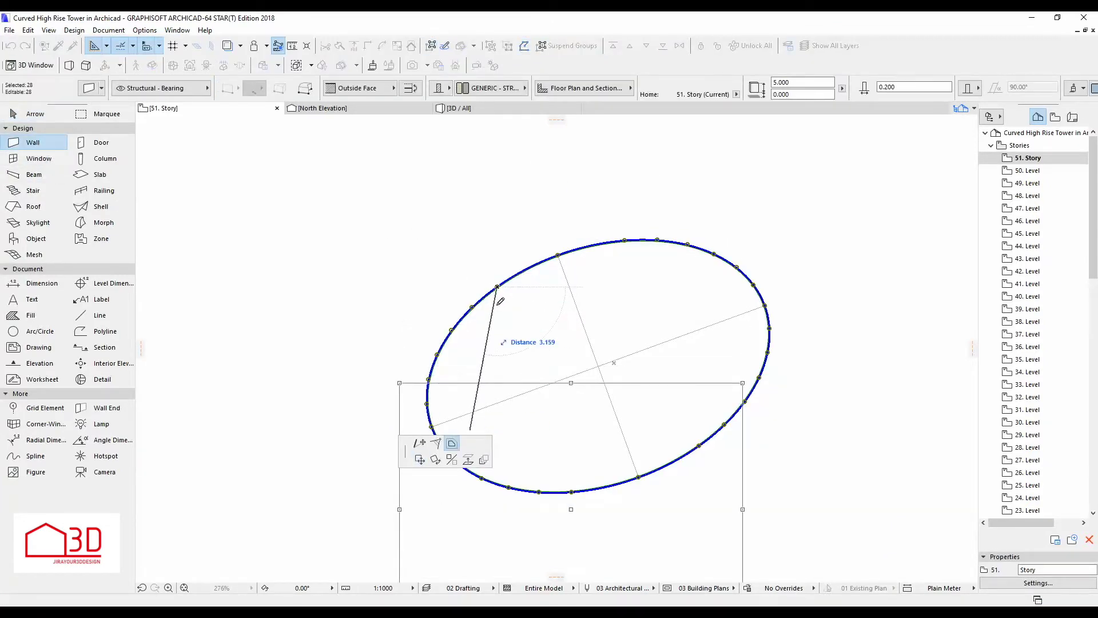
left_click(502, 295)
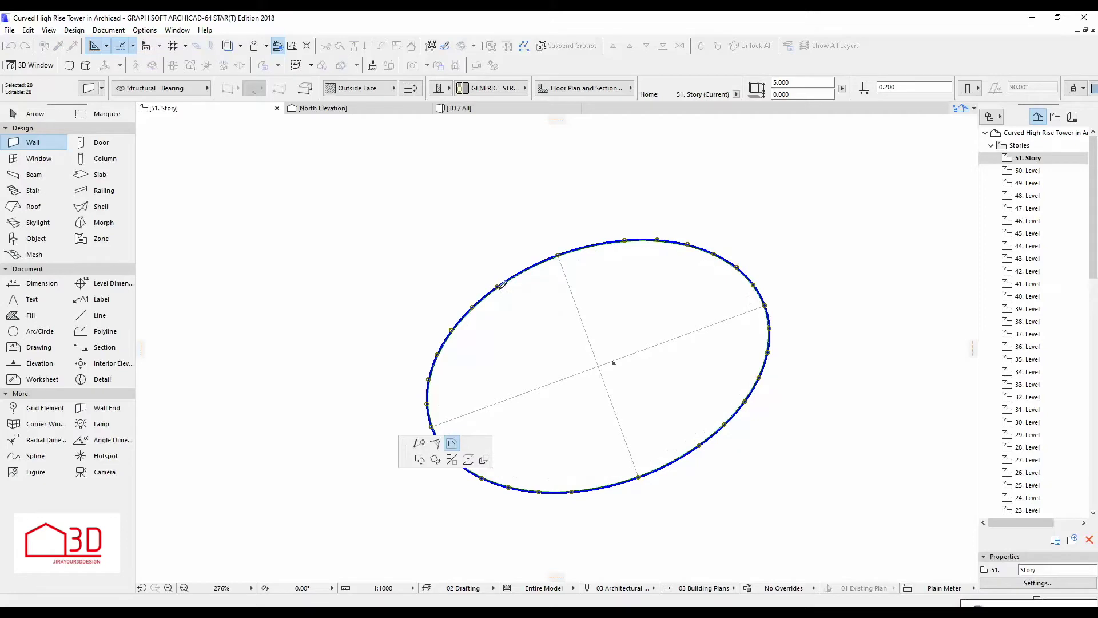
scroll(486, 311, "up", 2)
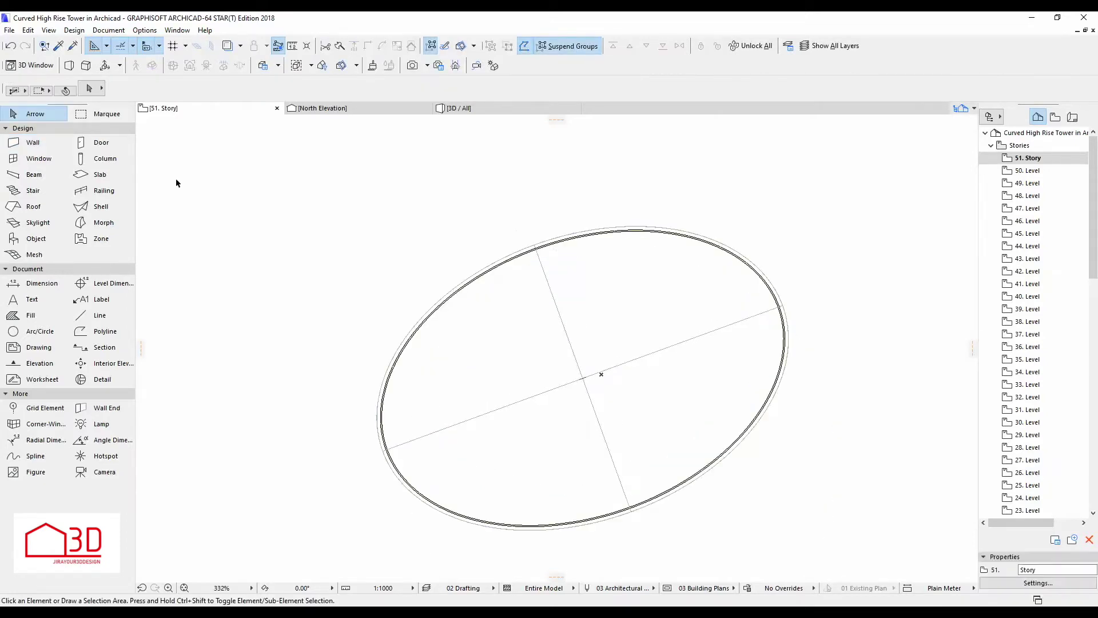
Move a node of the elliptical outline by a distance of 19
key("Escape")
left_click(561, 237)
key("Return")
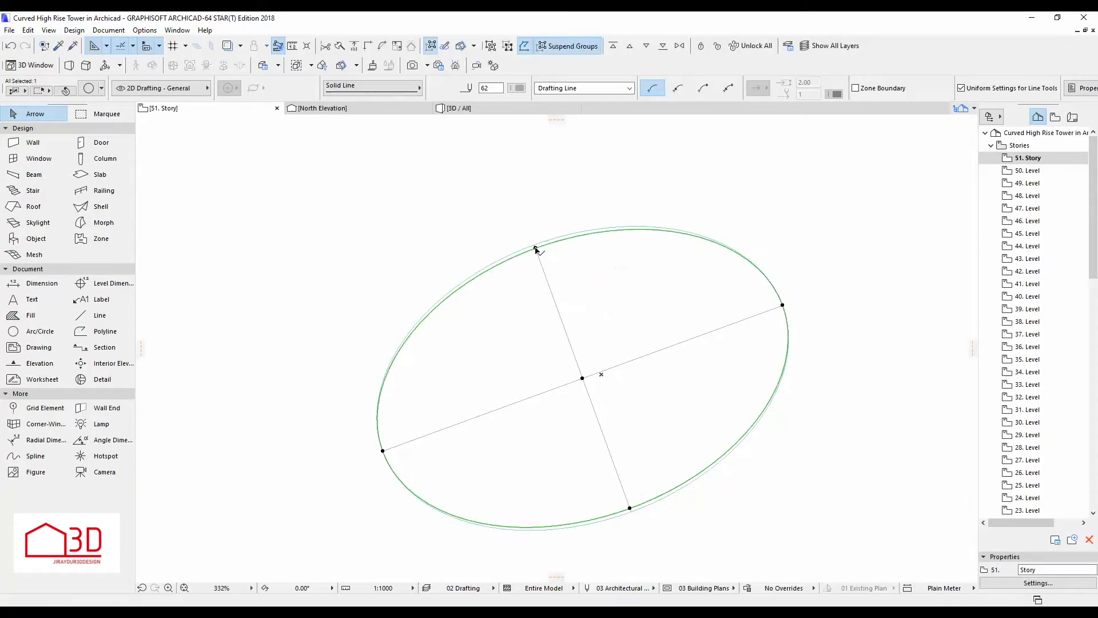
key("Escape")
left_click(595, 228)
key("Escape")
Create an elliptical slab inside the adjusted ellipse outline on 51. Story
left_click(583, 232)
key("Escape")
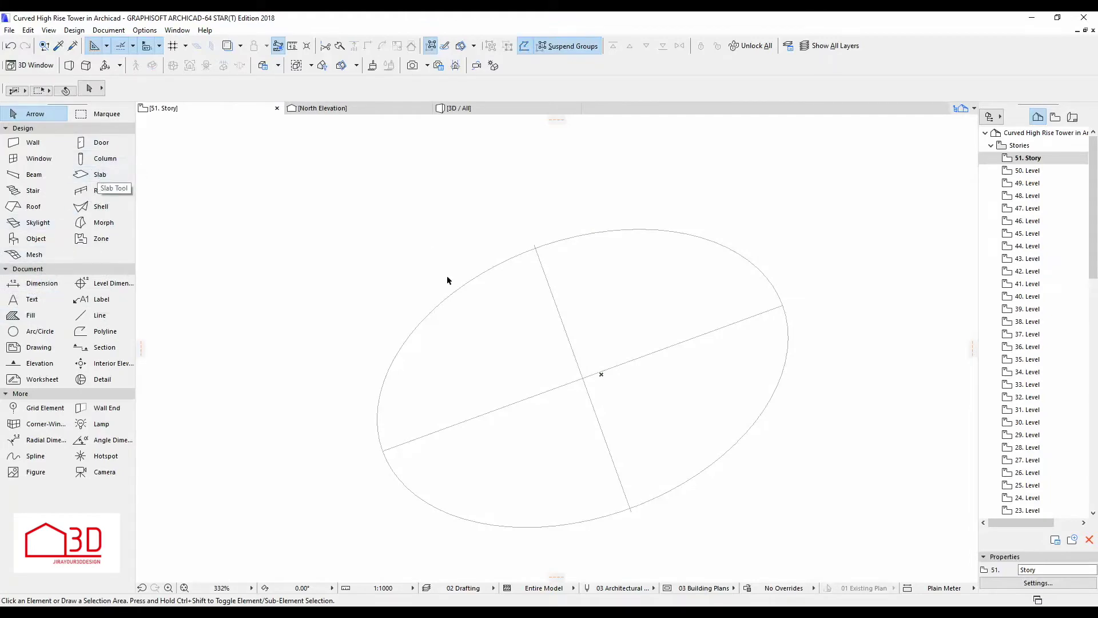
left_click(109, 174)
left_click(502, 266)
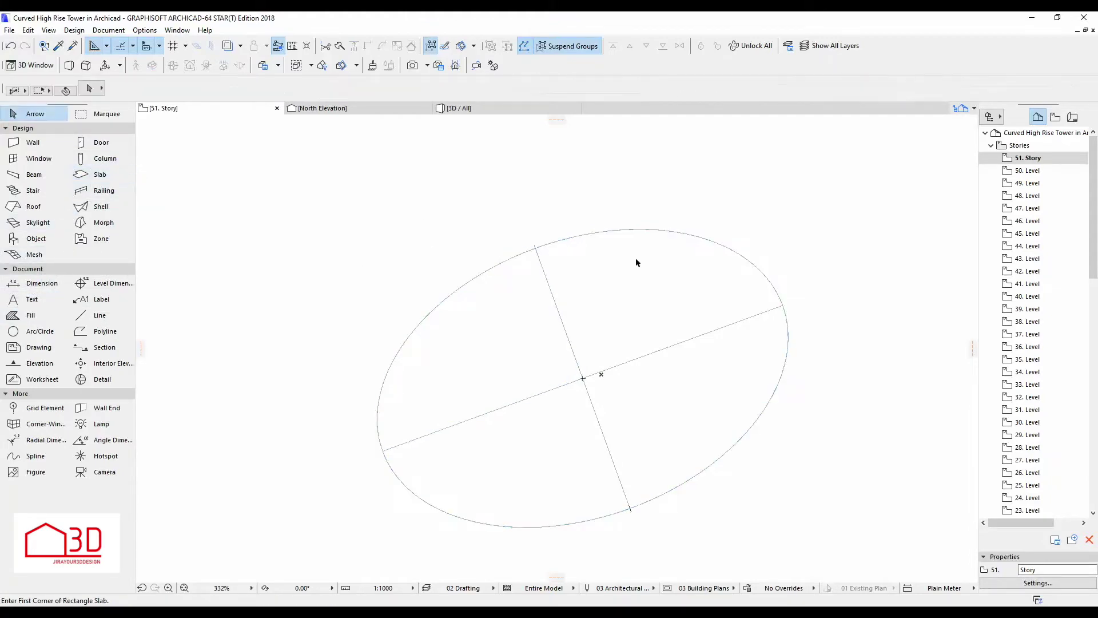
Insert new 3.200-high stories above 51. Story up to 71. Story in Story Settings
key("Escape")
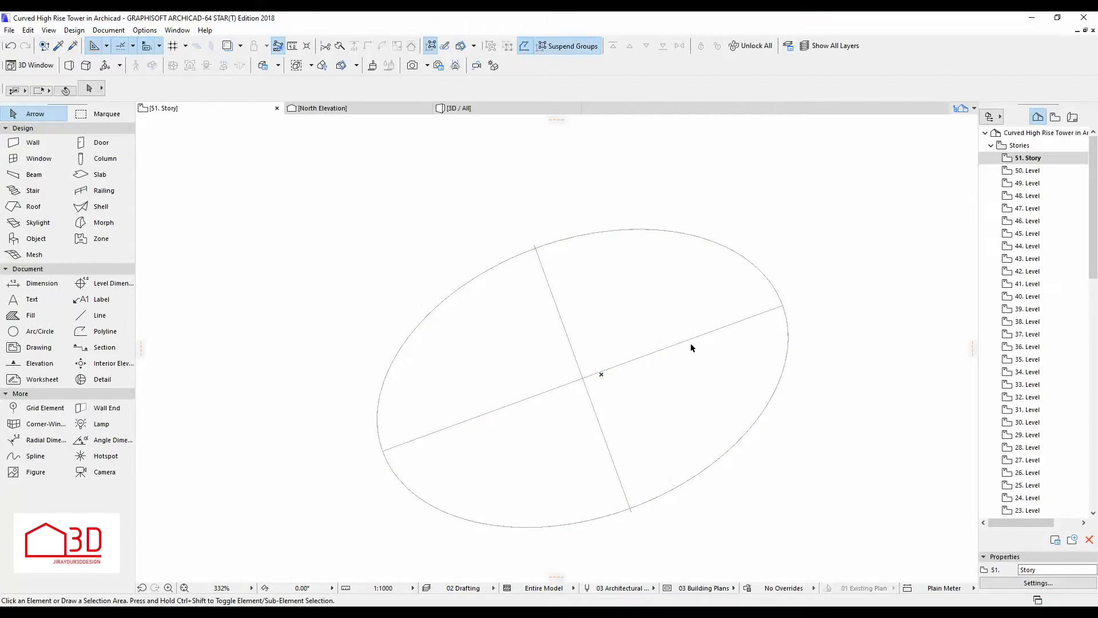
right_click(1028, 158)
left_click(972, 328)
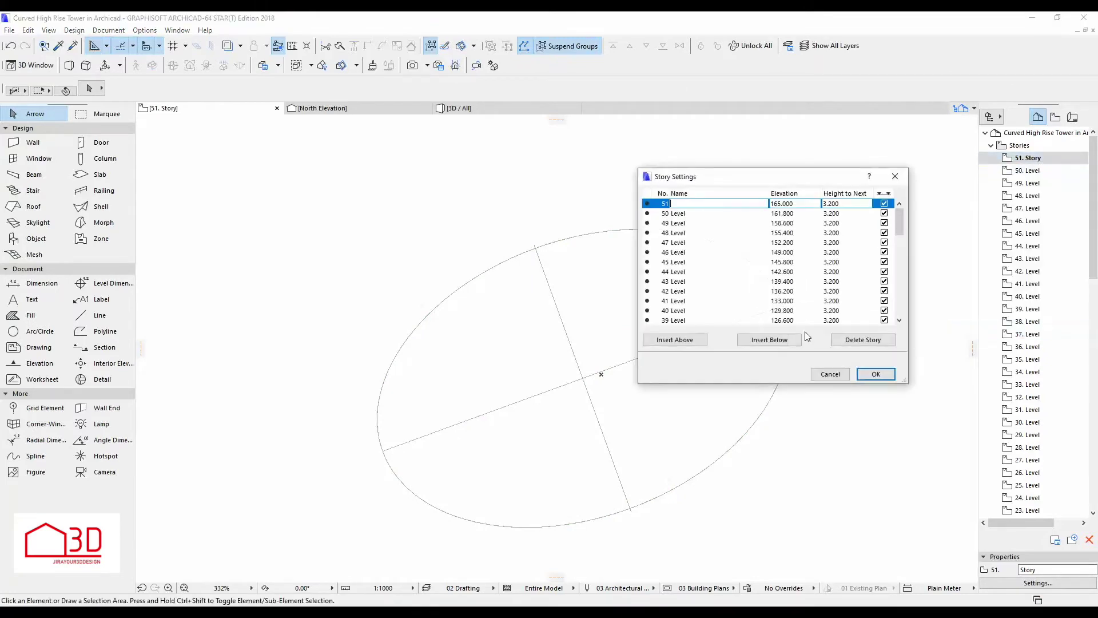
left_click(686, 341)
left_click(686, 342)
left_click(687, 342)
left_click(689, 343)
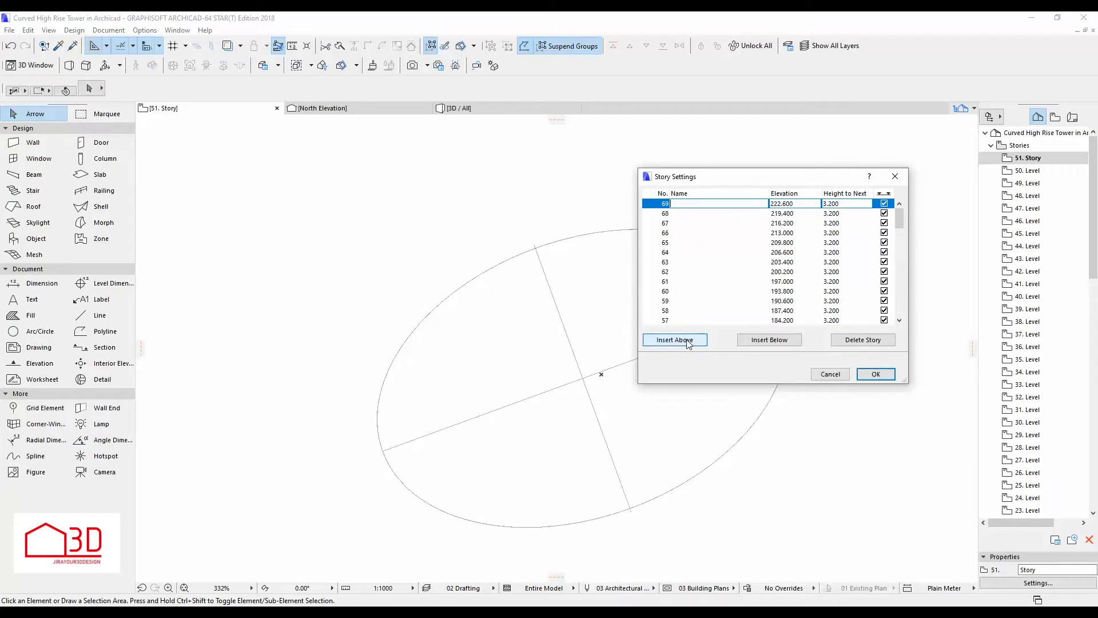
left_click(872, 378)
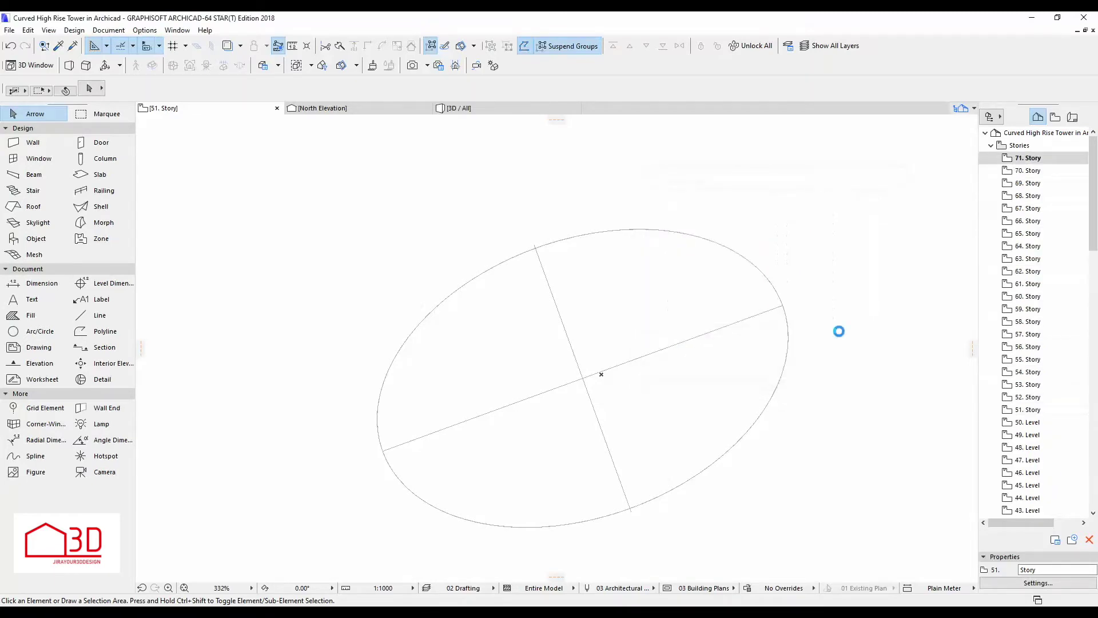
left_click(1032, 410)
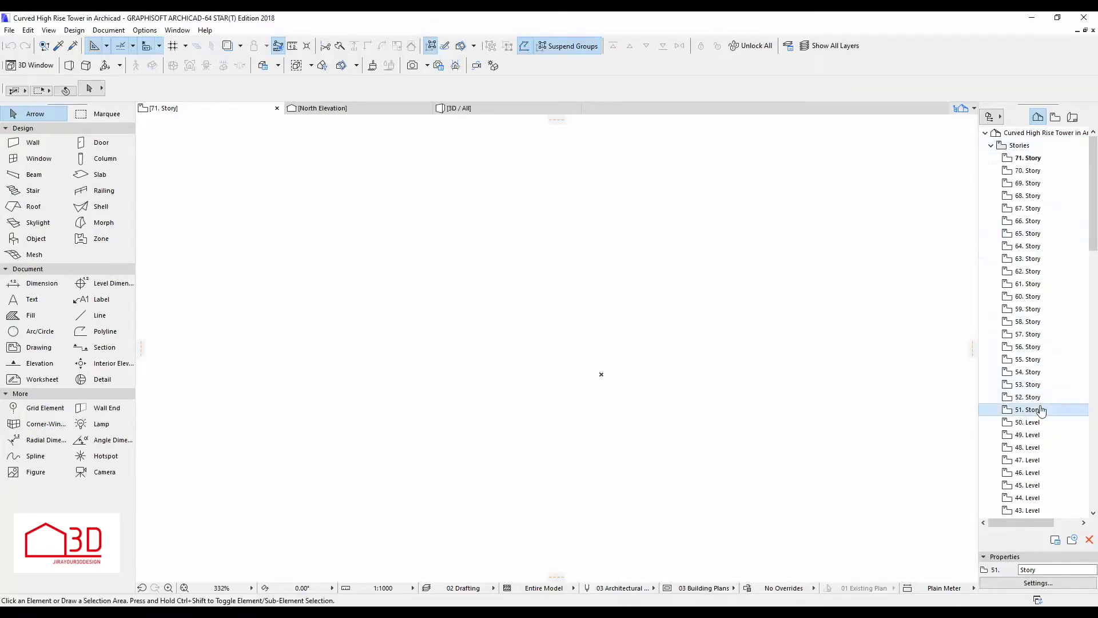
Review the default wall settings and start an offset of the 51. Story wall ring, then cancel it
left_click_drag(744, 209, 611, 338)
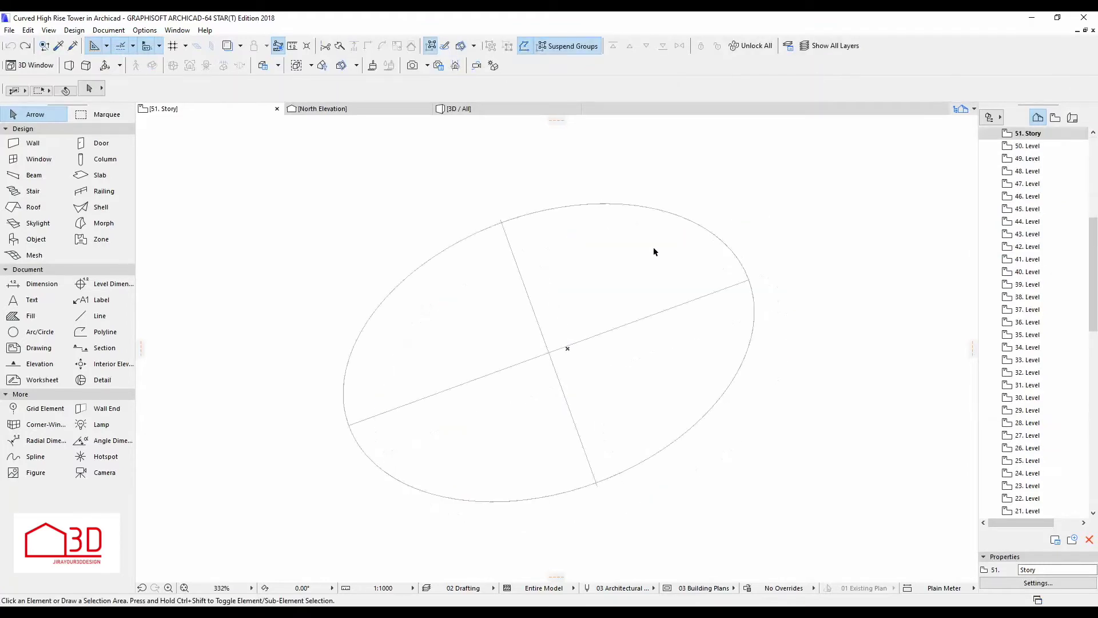
left_click(33, 143)
double_click(33, 143)
left_click(650, 529)
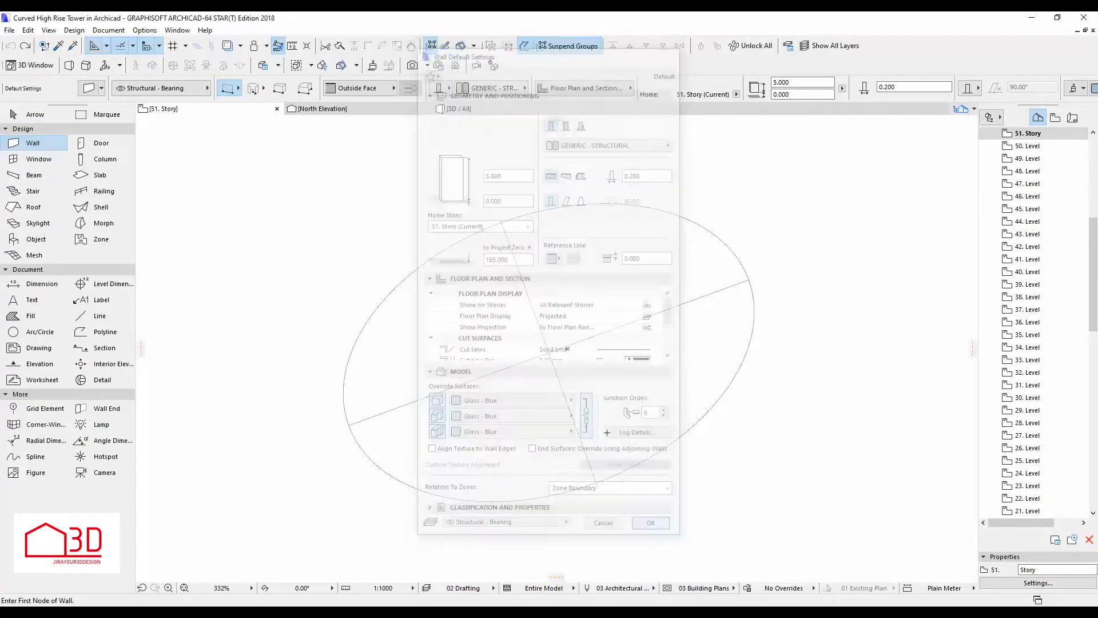
key("Escape")
scroll(480, 233, "up", 3)
scroll(485, 160, "down", 5)
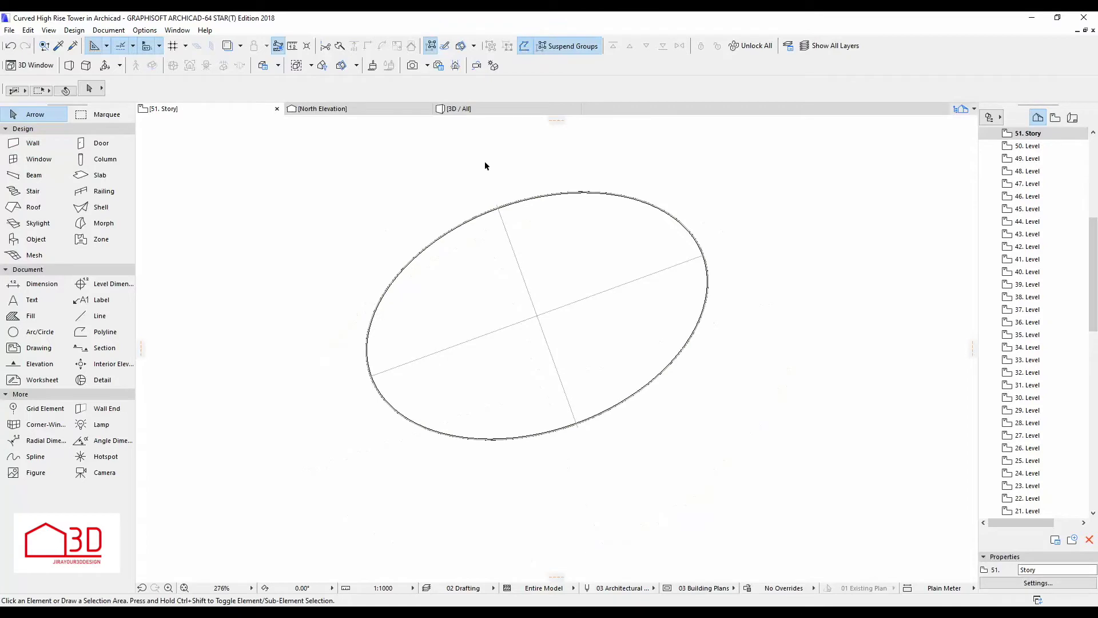
left_click(50, 147)
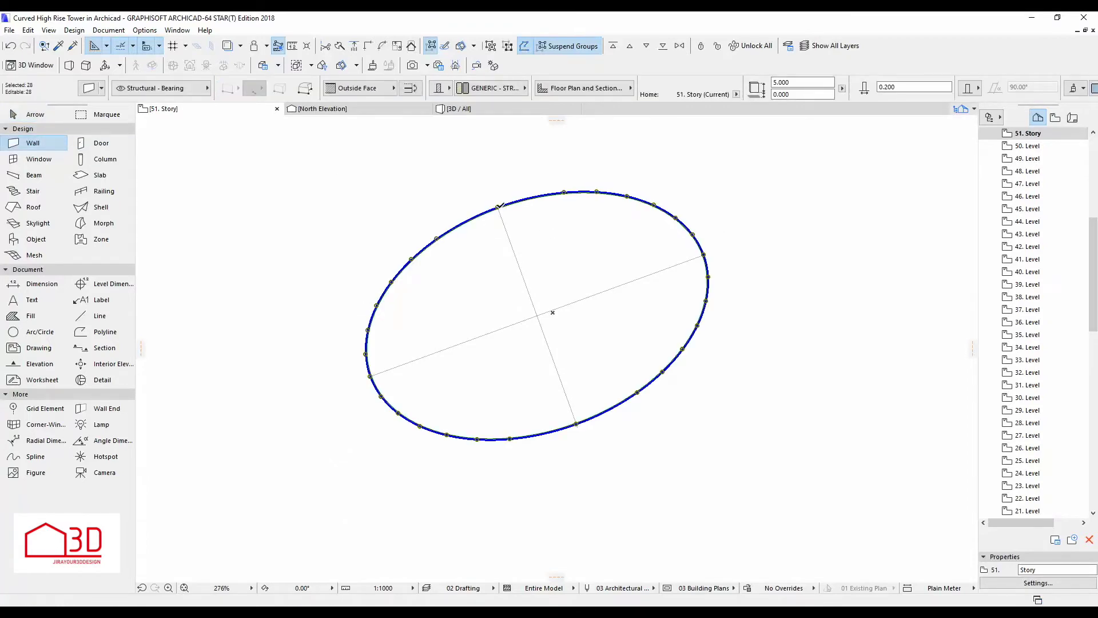
left_click(499, 206)
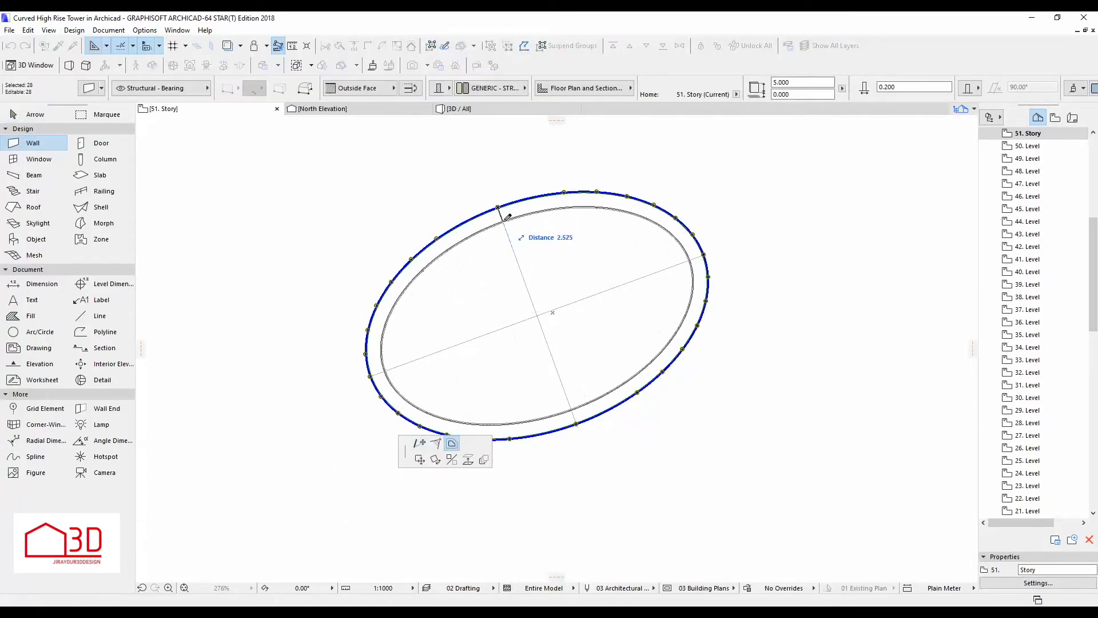
key("Escape")
Select all the 51. Story ellipse walls, then open 52. Story and North Elevation
key("Escape")
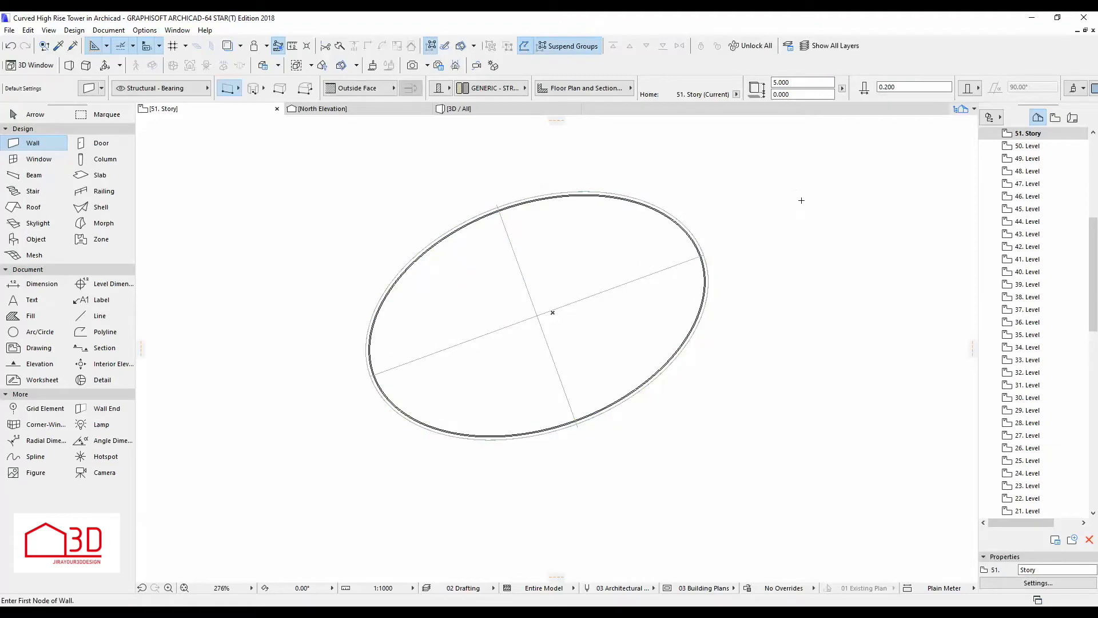
key("ctrl+a")
scroll(640, 275, "down", 2)
key("Escape")
key("ctrl+a")
scroll(572, 320, "down", 3)
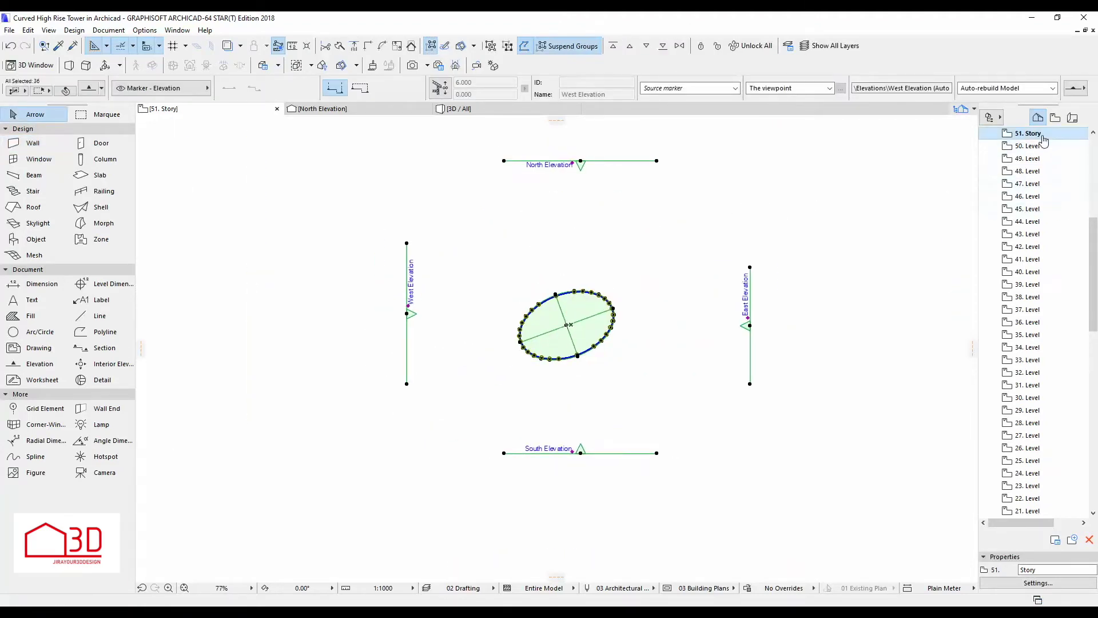
scroll(1043, 140, "up", 2)
double_click(1032, 171)
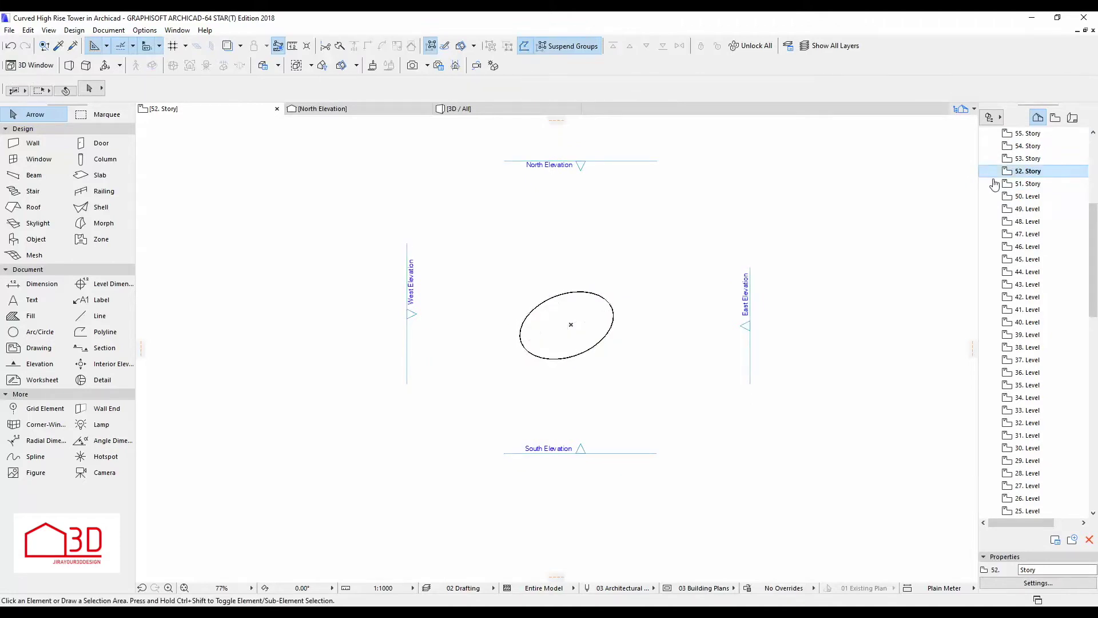
scroll(612, 270, "up", 5)
scroll(669, 263, "down", 1)
scroll(619, 274, "up", 1)
scroll(619, 278, "up", 3)
scroll(728, 284, "down", 3)
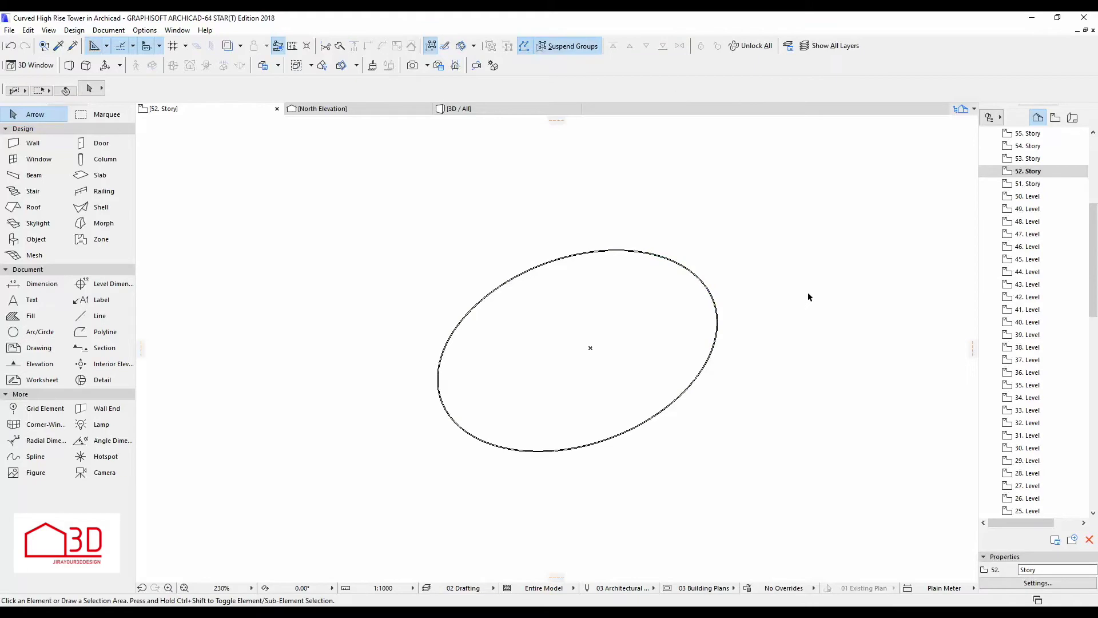
left_click(384, 114)
Select all 28 ellipse walls on 51. Story and change their height from 5 to 3.2
scroll(600, 246, "up", 5)
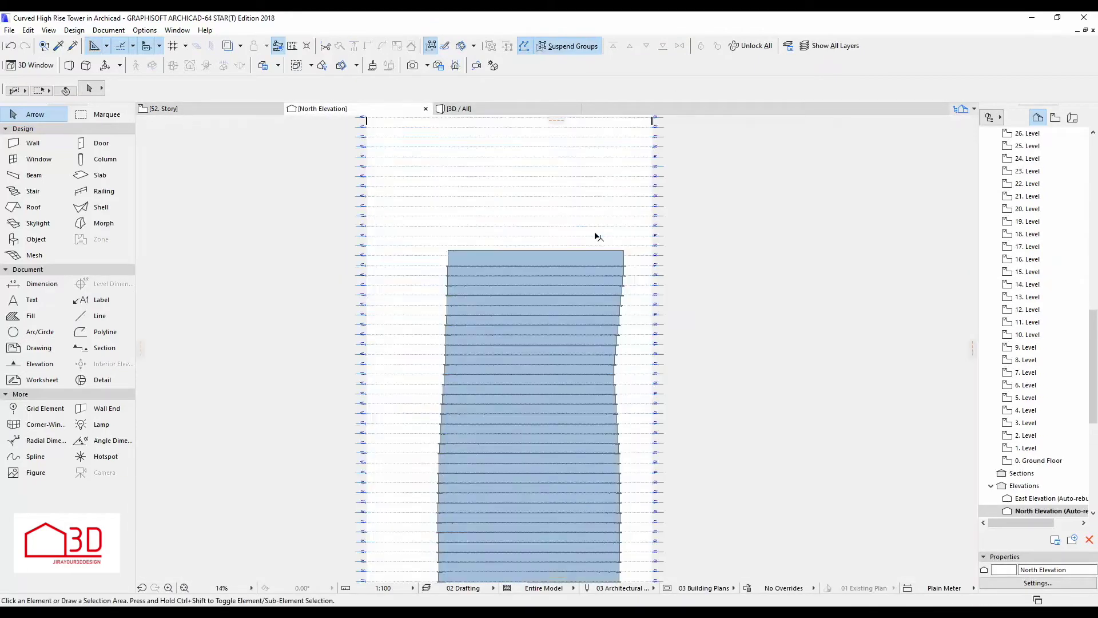
scroll(657, 266, "up", 5)
scroll(658, 266, "down", 5)
left_click(163, 108)
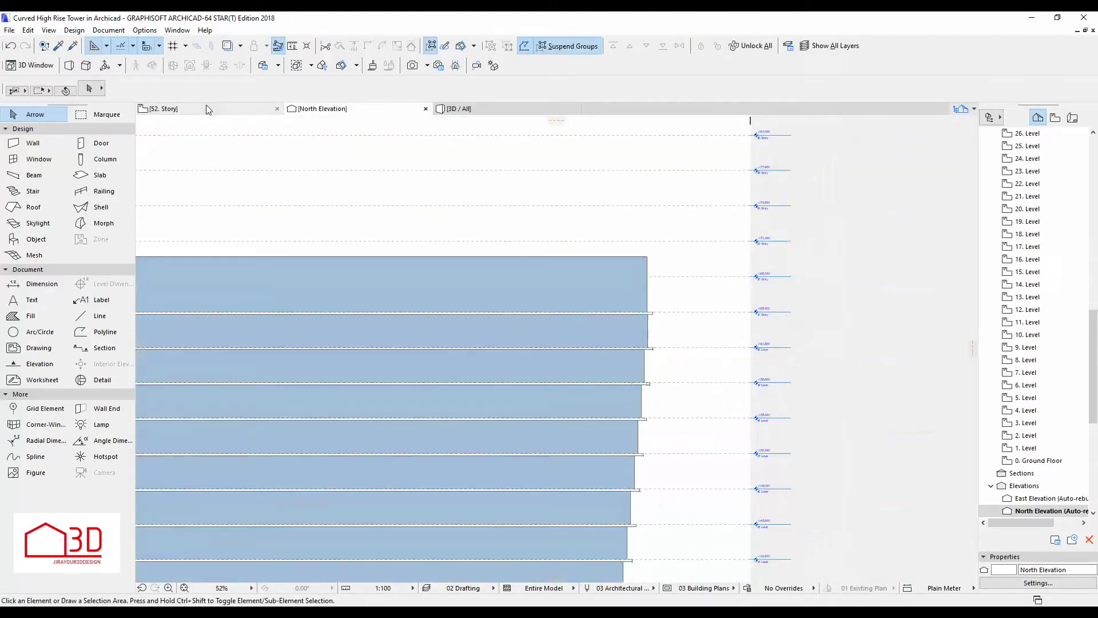
left_click(437, 458)
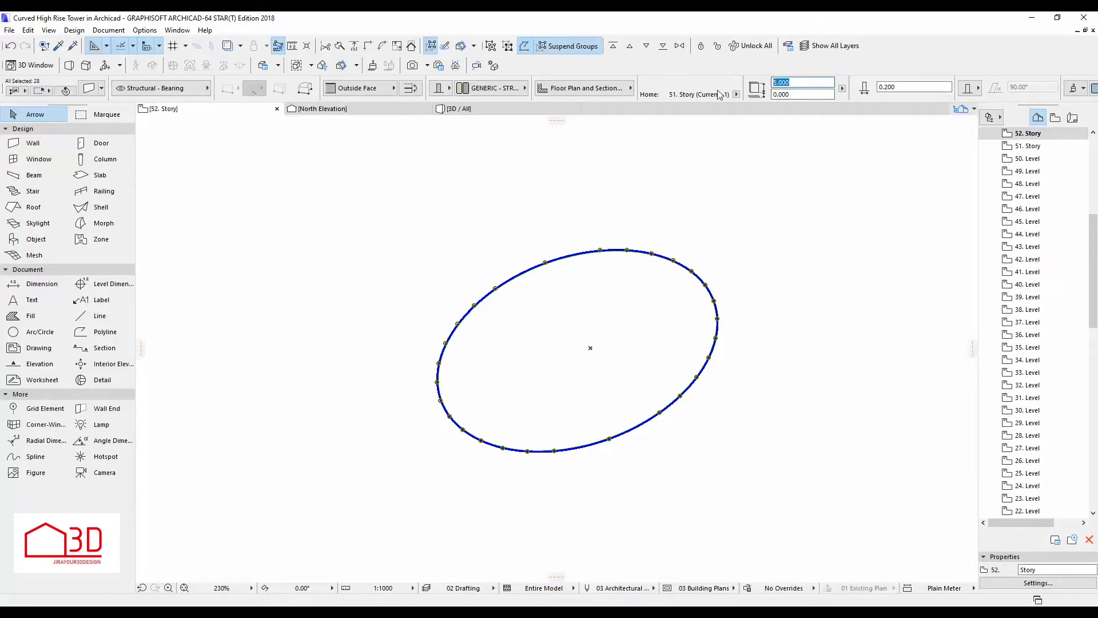
double_click(1024, 148)
left_click(34, 143)
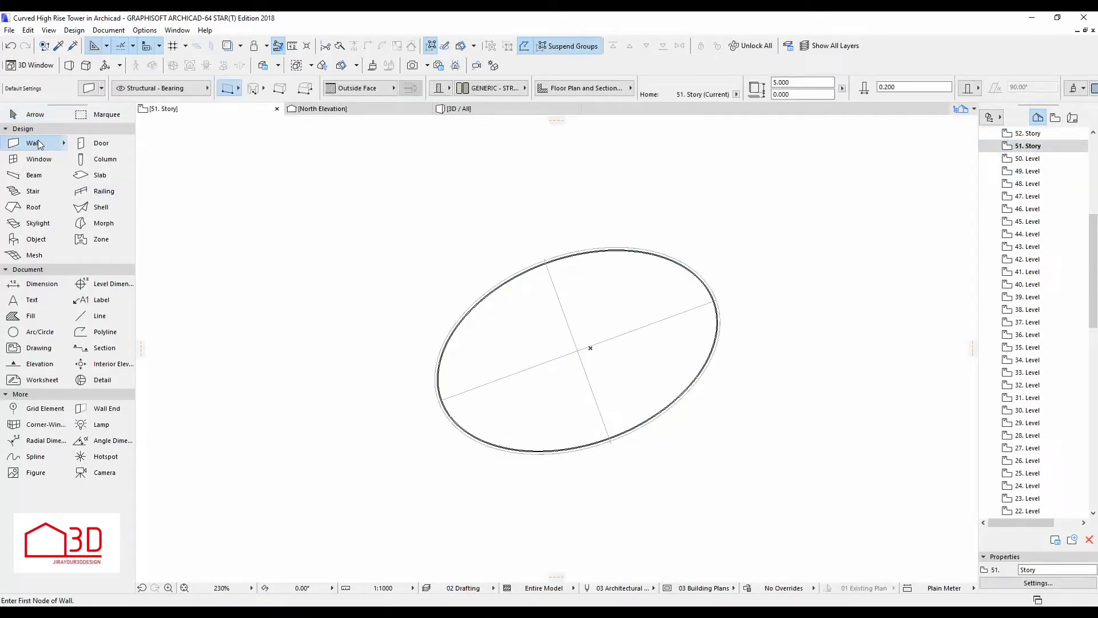
key("ctrl+a")
left_click(90, 88)
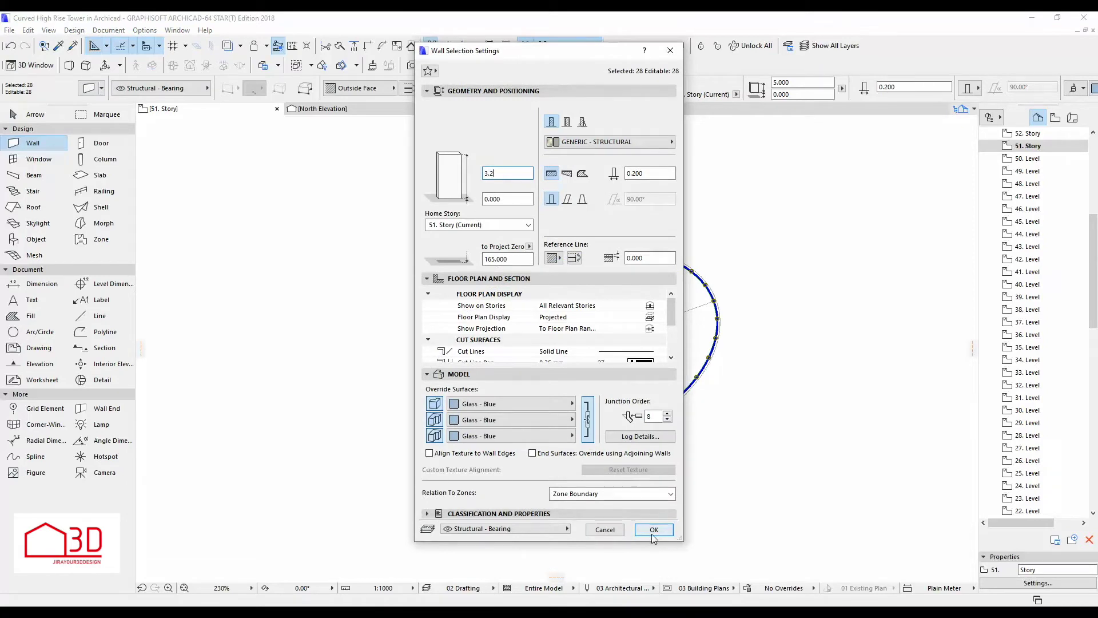
left_click(653, 530)
left_click(343, 109)
left_click(263, 109)
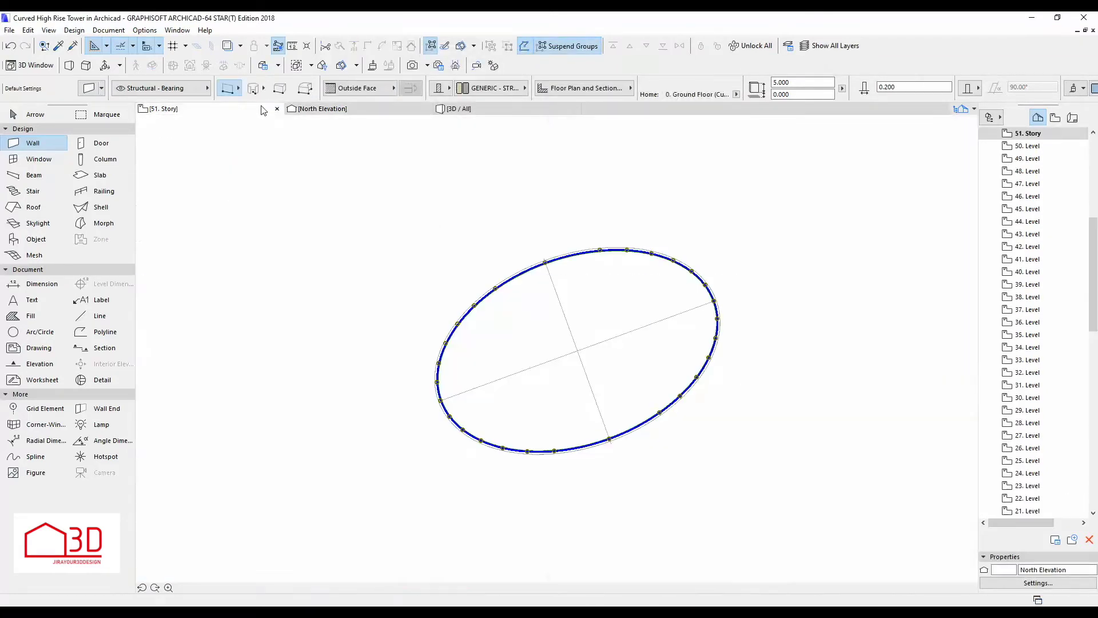
Select the ellipse elements on 51. Story, excluding the elevation markers and elliptical wall
left_click(559, 288)
left_click(475, 250)
left_click_drag(475, 250, 762, 395)
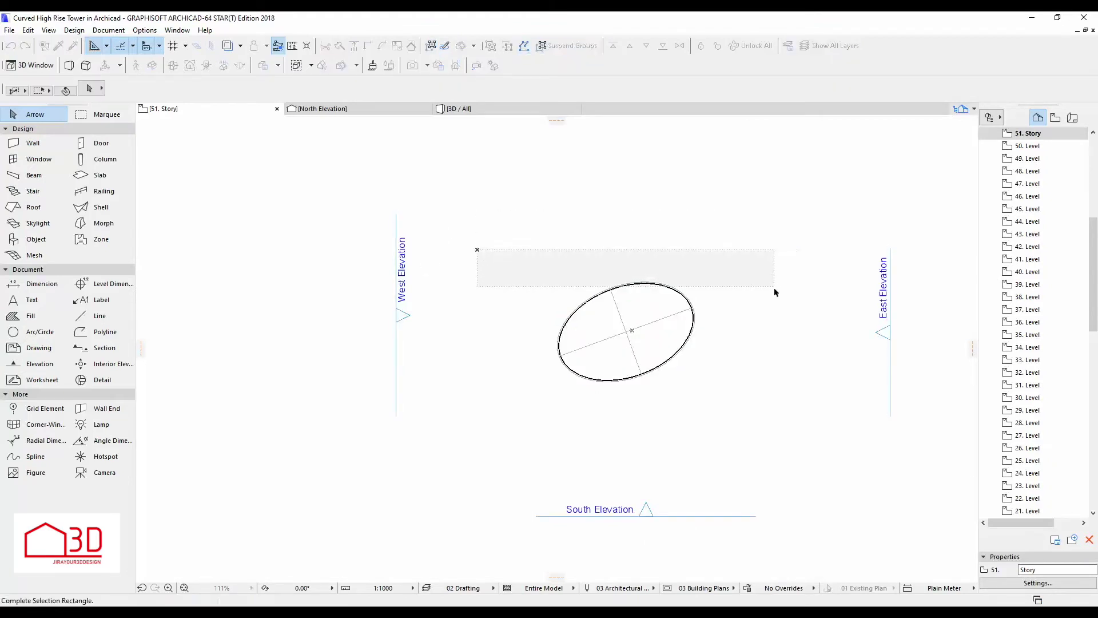
left_click(761, 390)
key("ctrl+a")
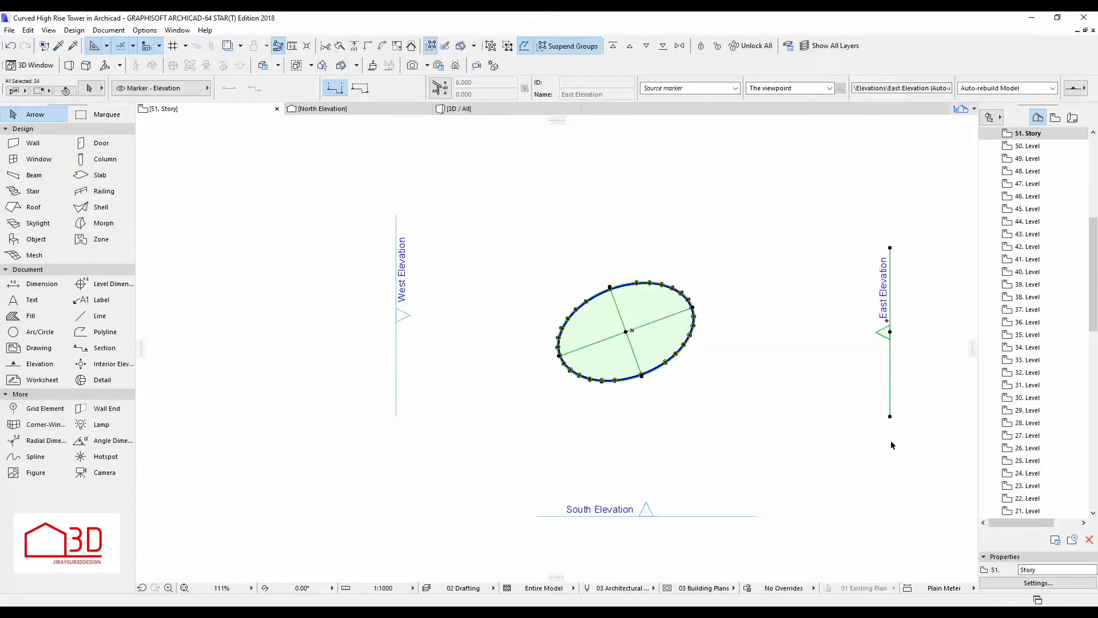
left_click(703, 451)
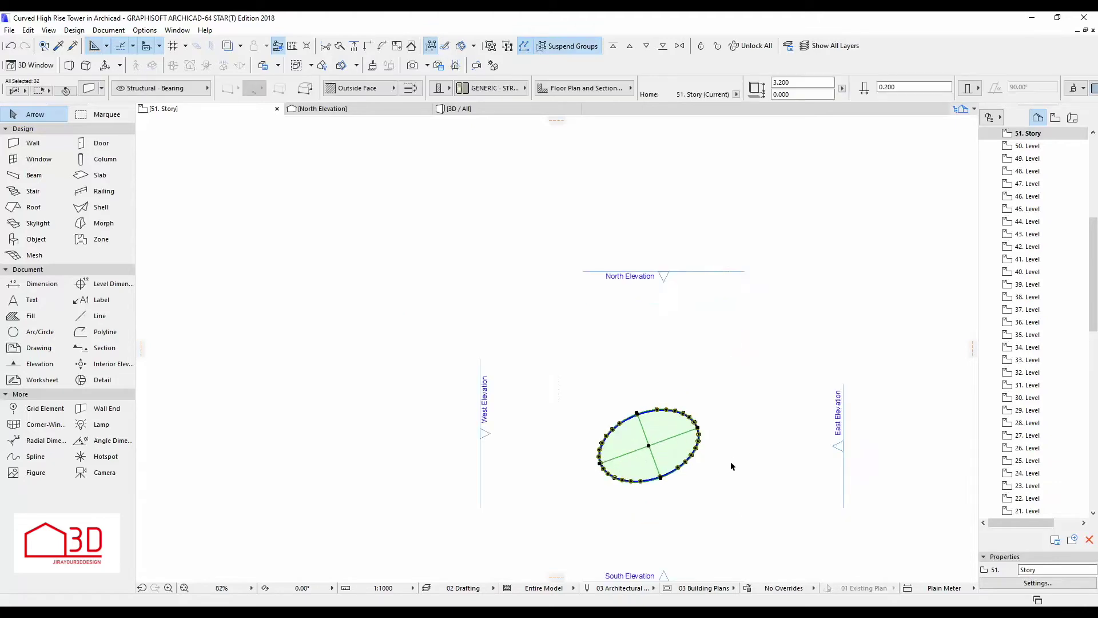
scroll(640, 517, "up", 3)
left_click(748, 391)
Copy 51. Story's selected elements to 52. Story using Edit Elements by Stories
right_click(1029, 134)
left_click(1004, 288)
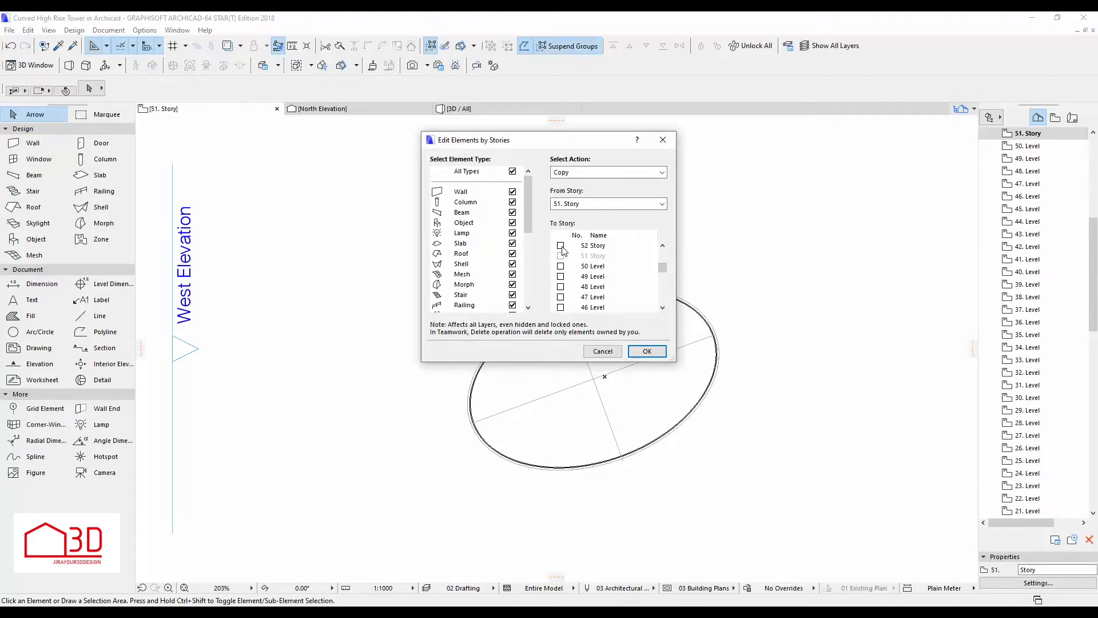
left_click(644, 351)
Offset the whole outer ellipse line on 52. Story
scroll(569, 303, "up", 2)
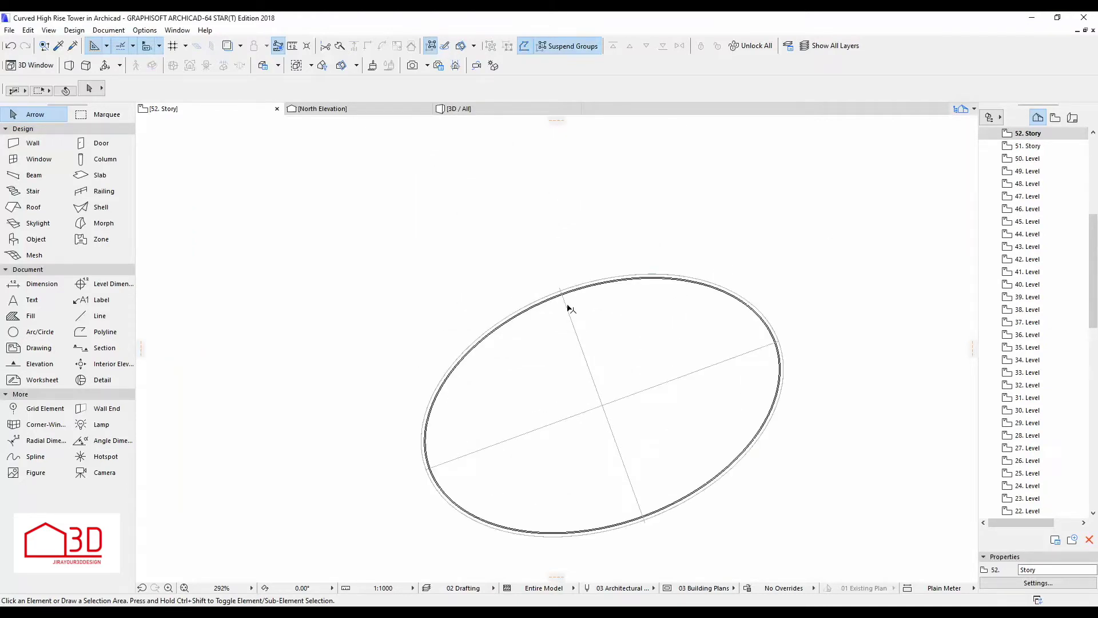
scroll(556, 295, "up", 3)
left_click(551, 280)
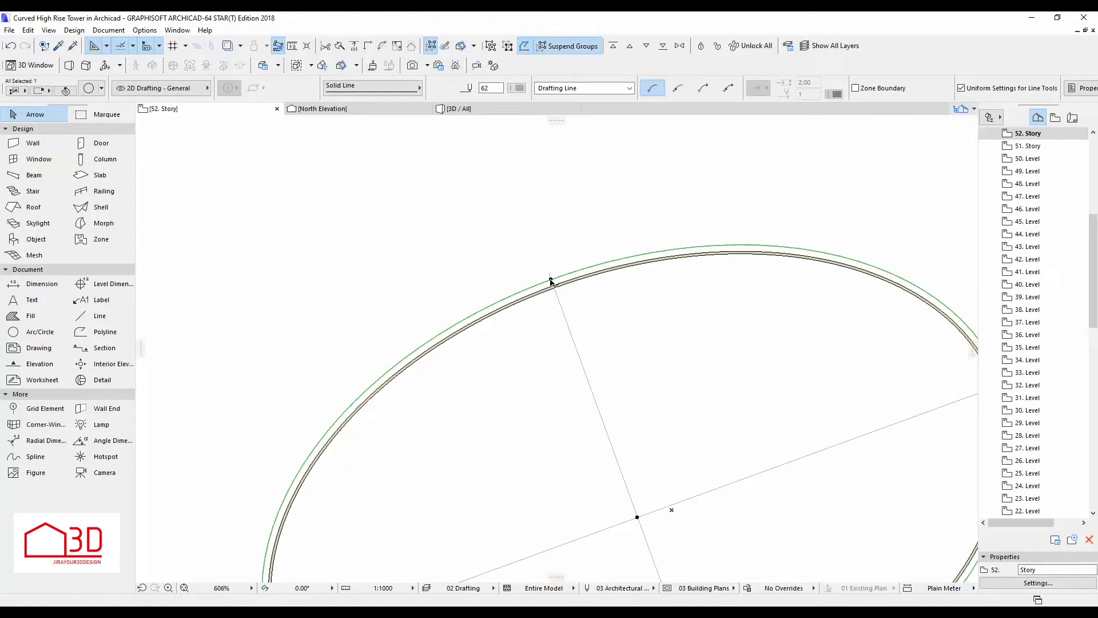
left_click(550, 280)
left_click(419, 443)
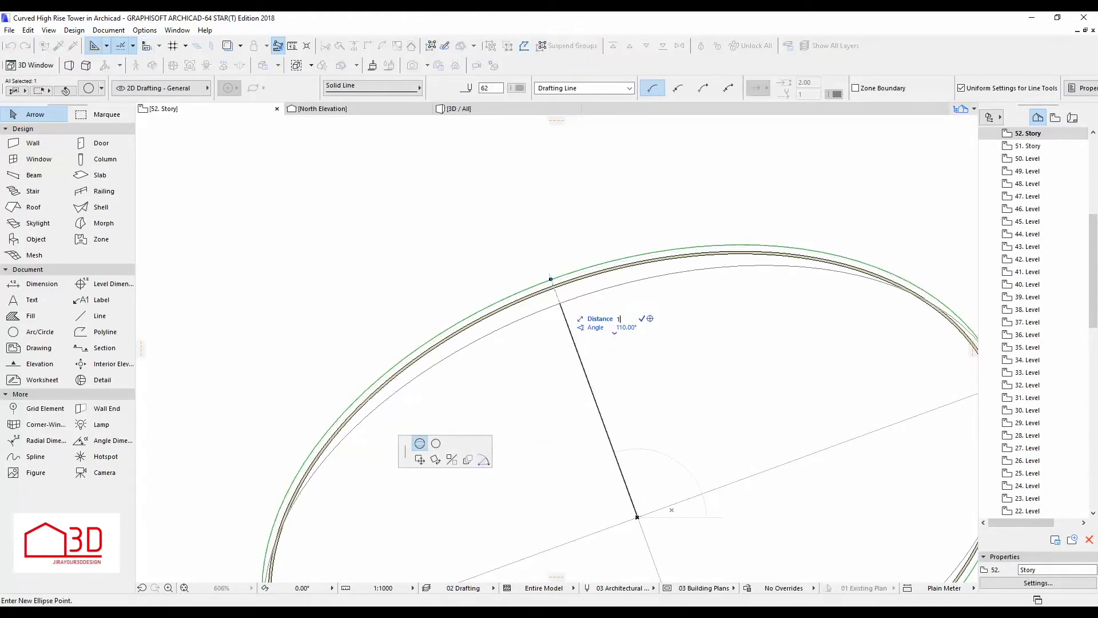
key("Return")
Move the displaced slab corner back onto the ellipse arc
scroll(552, 289, "down", 2)
scroll(547, 223, "down", 3)
key("Escape")
scroll(547, 229, "up", 7)
left_click(558, 257)
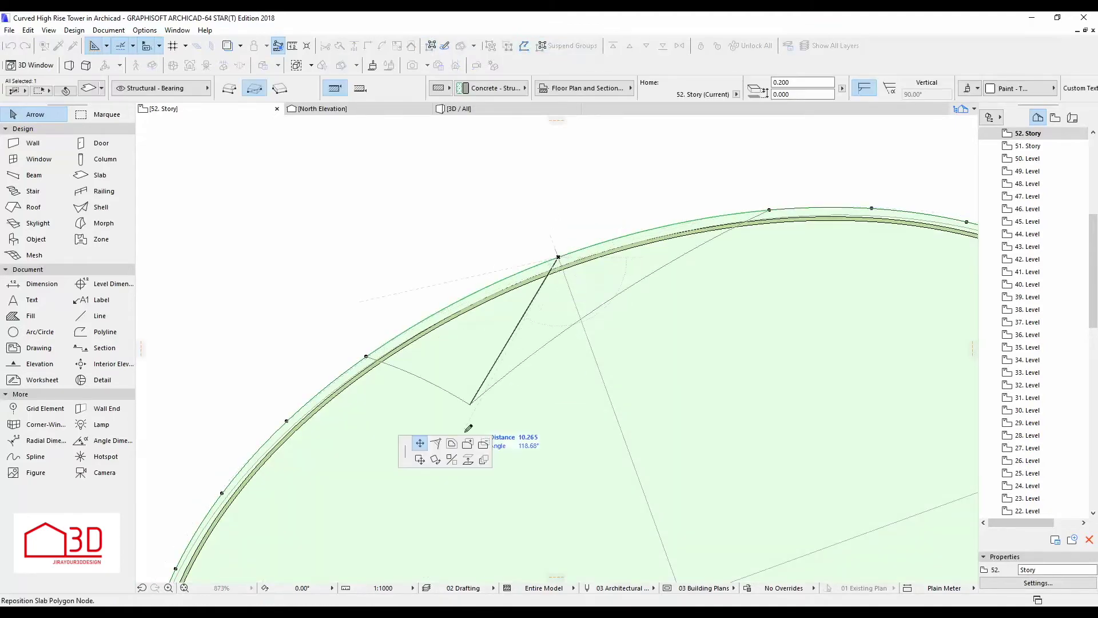
left_click(561, 265)
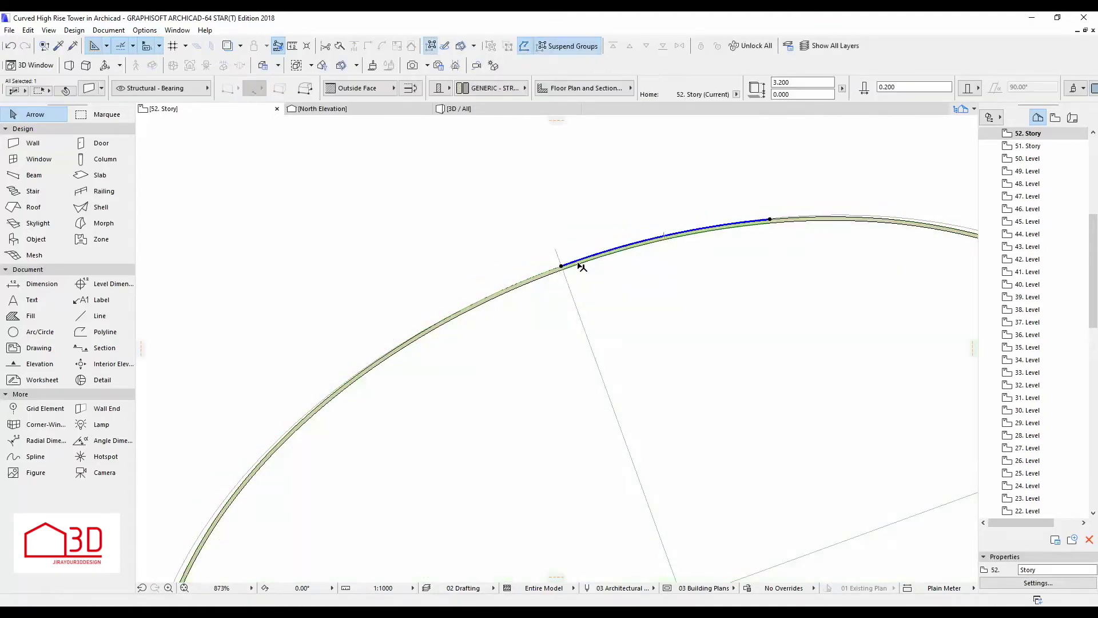
scroll(581, 267, "down", 3)
Offset the elliptical wall ring by 0.5 and show the North Elevation
left_click(32, 143)
key("ctrl+a")
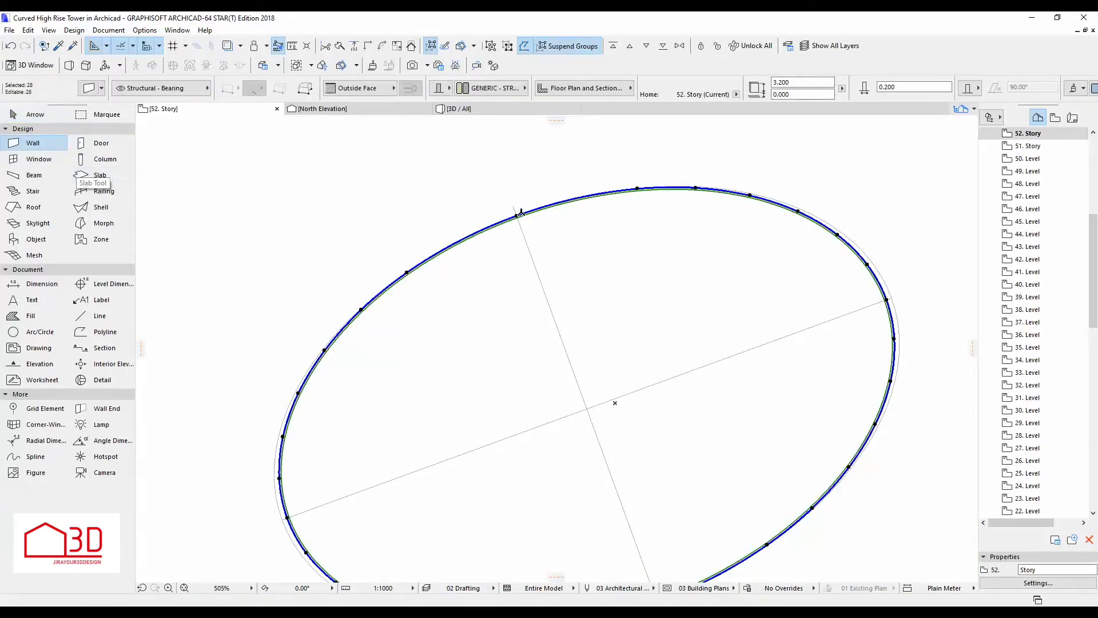
left_click(516, 213)
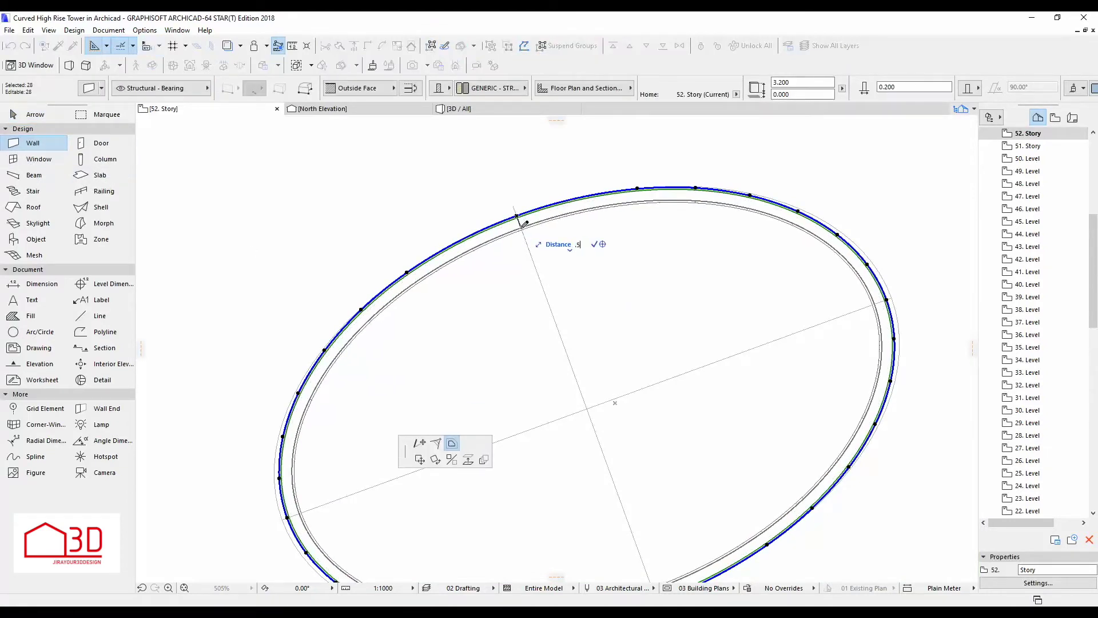
key("Return")
scroll(571, 343, "down", 2)
scroll(572, 320, "down", 2)
left_click(363, 109)
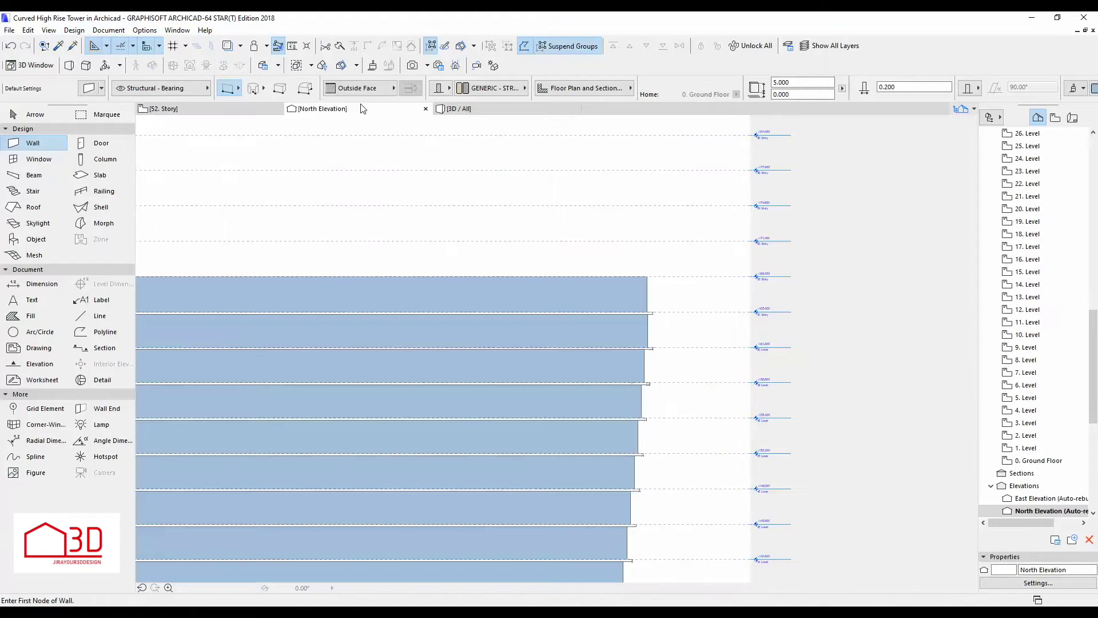
Select the ellipse and both axis lines on 52. Story, then open the 53. Story plan
scroll(793, 298, "down", 2)
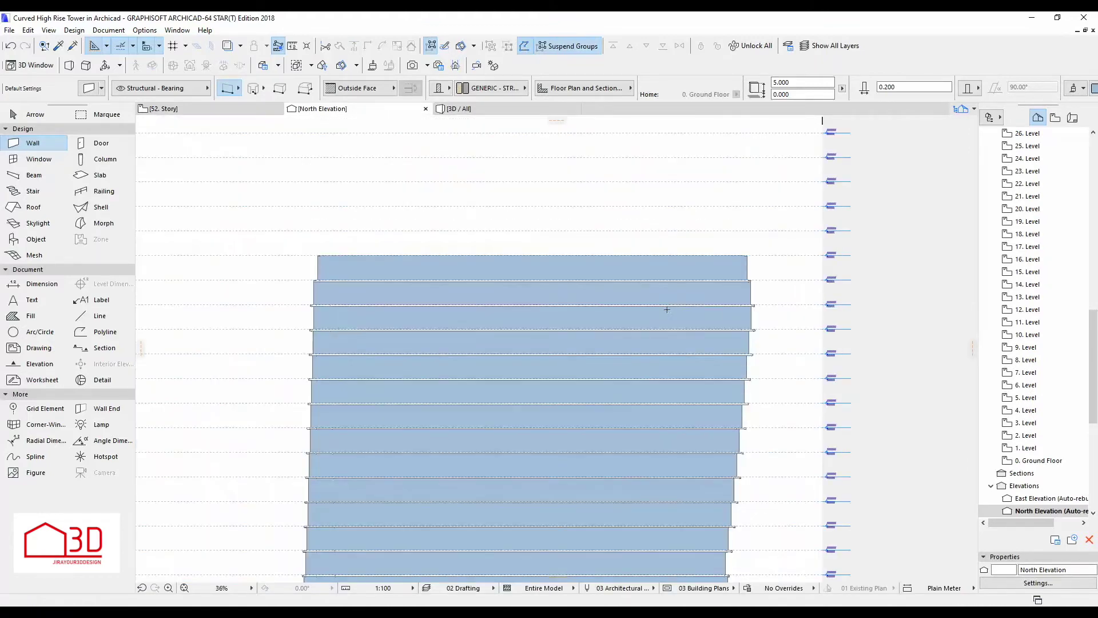
left_click(172, 109)
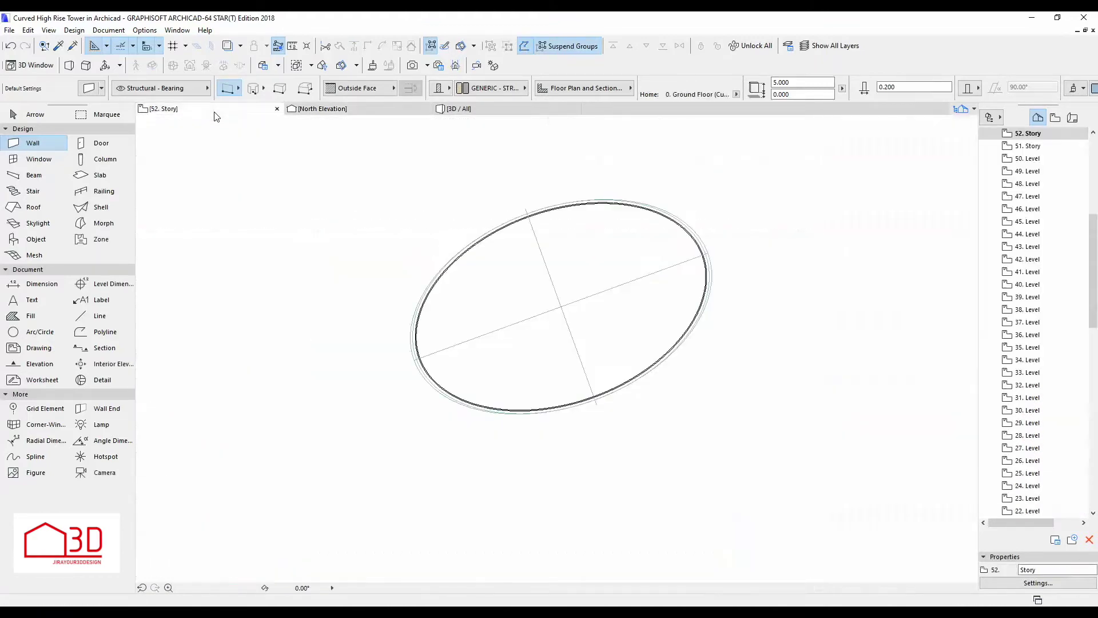
scroll(645, 335, "up", 3)
left_click(583, 312)
left_click(538, 363)
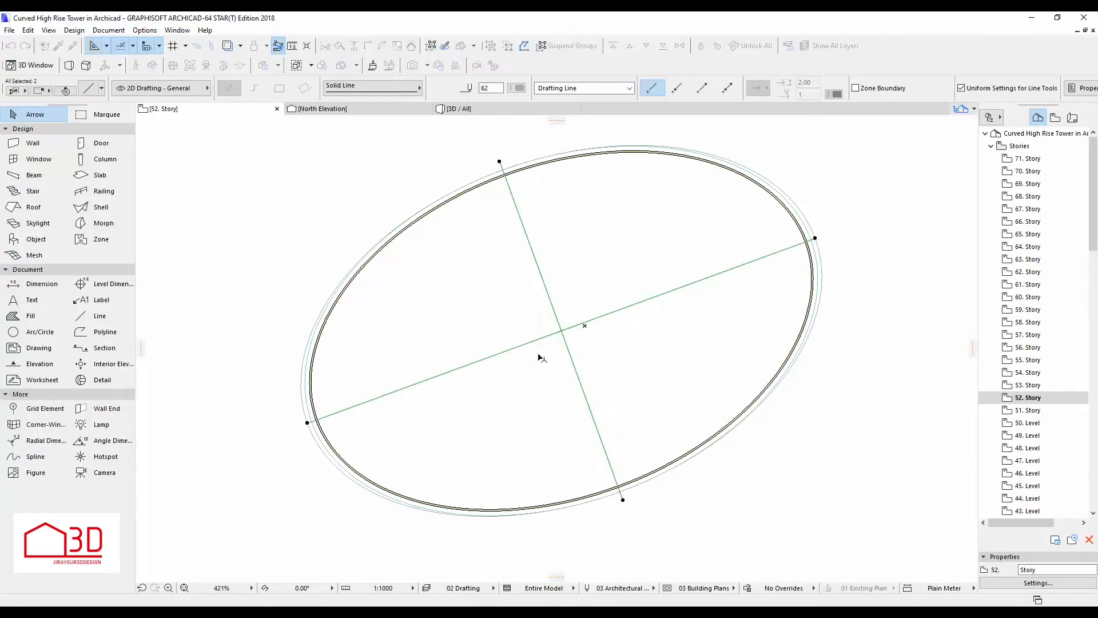
left_click(338, 458, "shift")
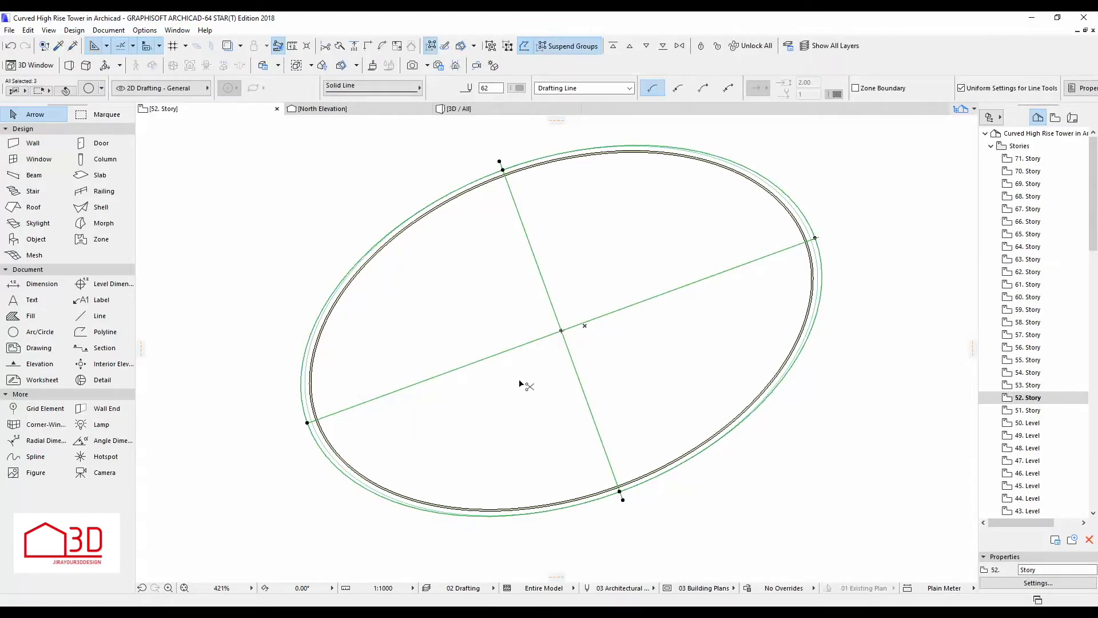
double_click(1042, 386)
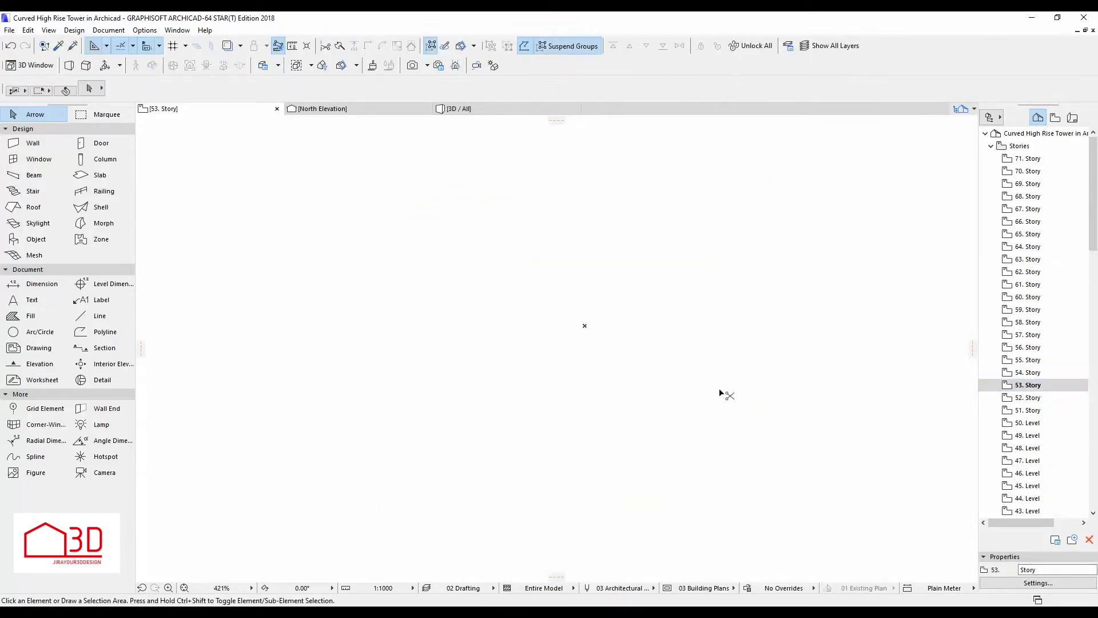
Paste the ellipse and axis lines onto 53. Story and set the ellipse distance to 18
key("ctrl+v")
left_click(856, 325)
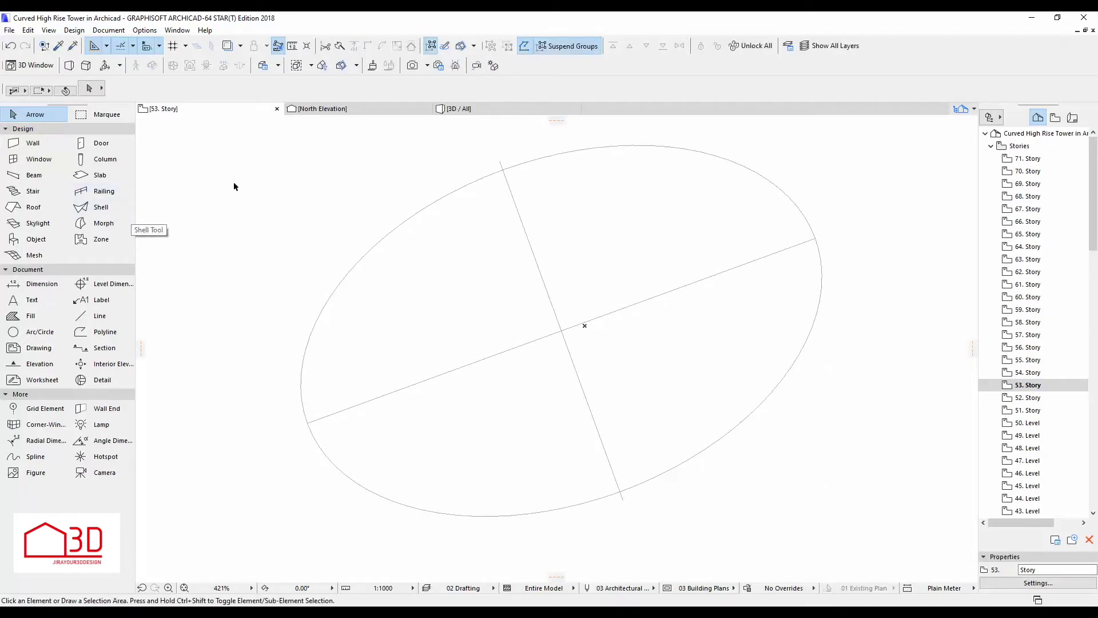
left_click(555, 156)
left_click(503, 171)
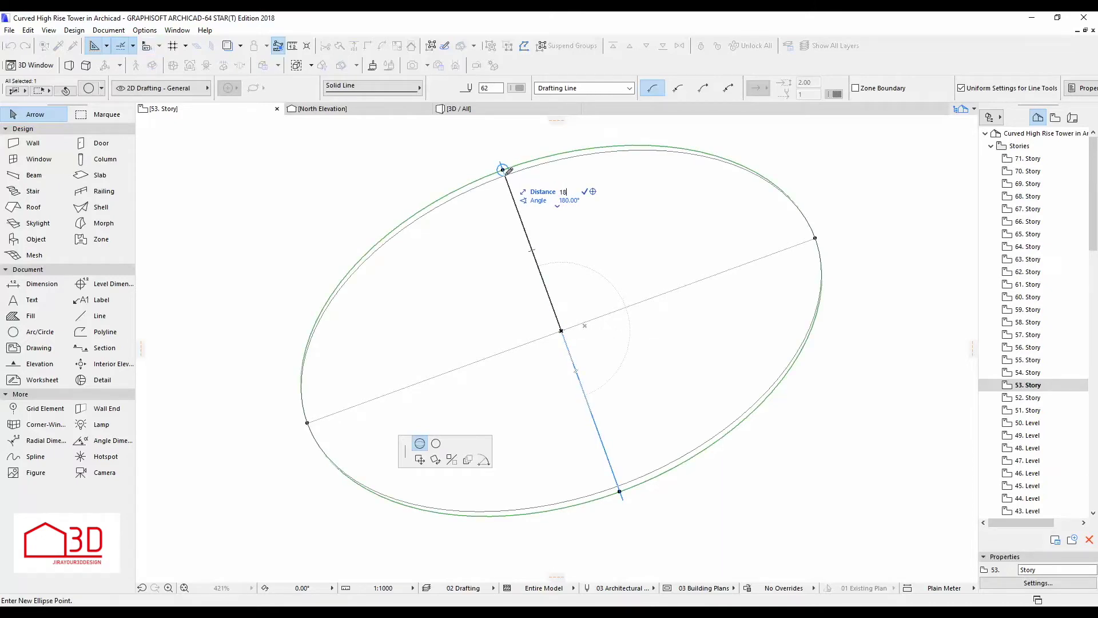
key("Return")
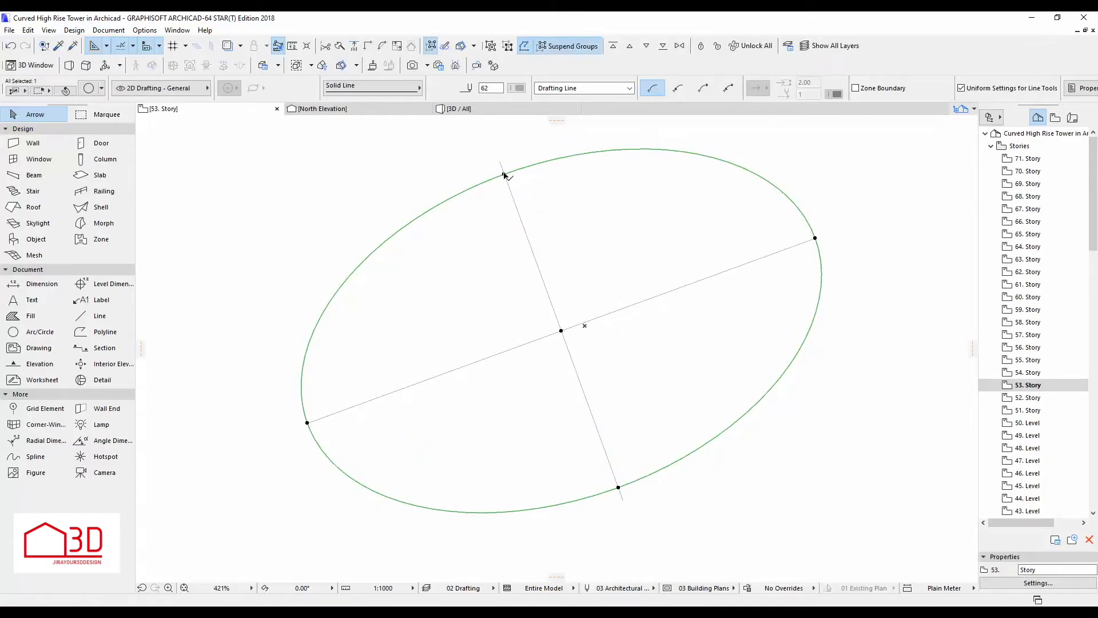
Reposition the ellipse's axis point at distance 18
left_click(504, 173)
left_click(504, 173)
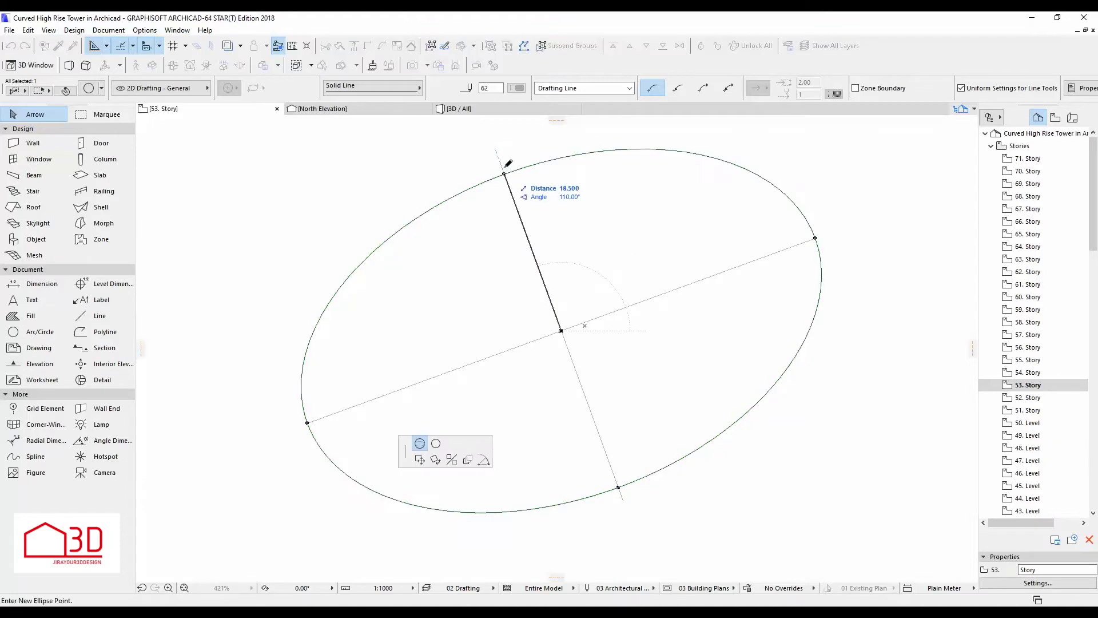
type("18")
key("Return")
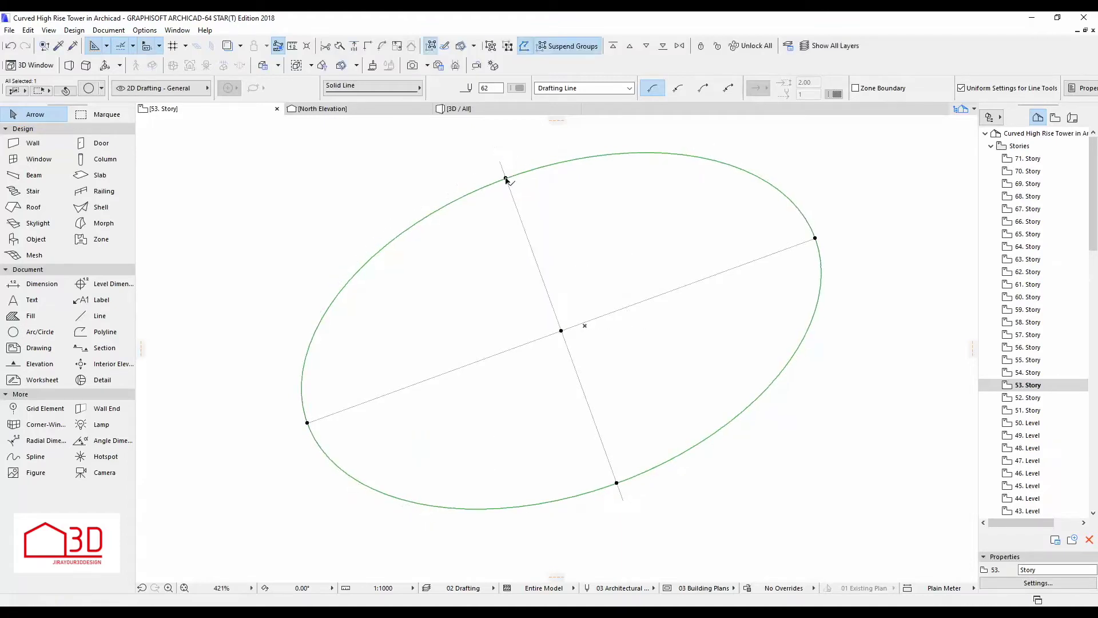
key("Escape")
double_click(100, 174)
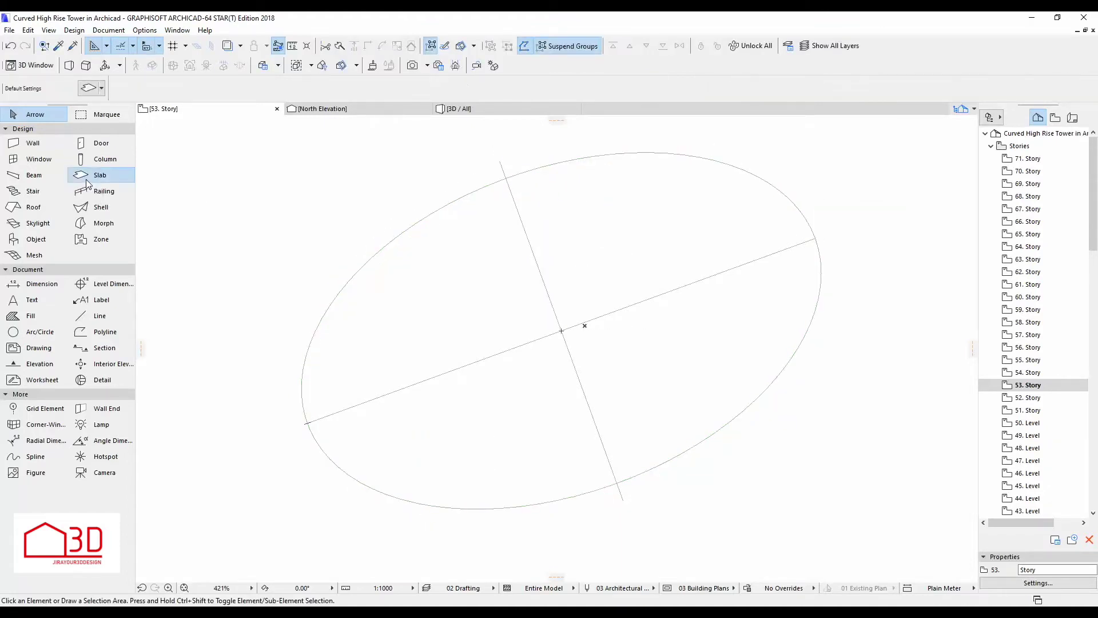
Trace an elliptical slab and wall ring on the ellipse, offsetting the walls 0.5 inward
left_click(655, 590)
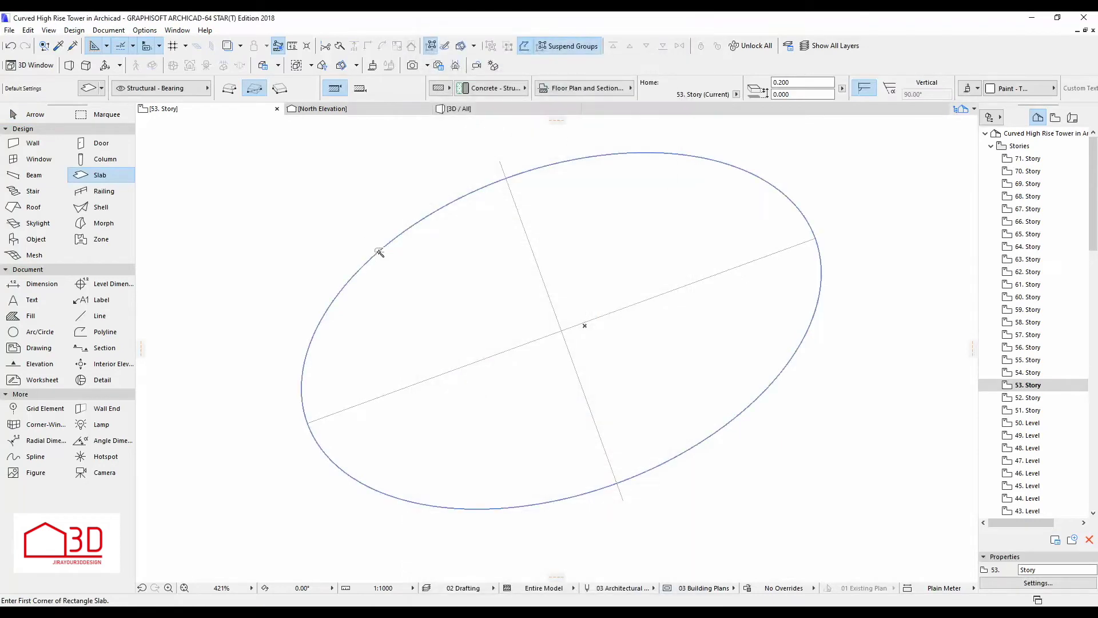
key("Escape")
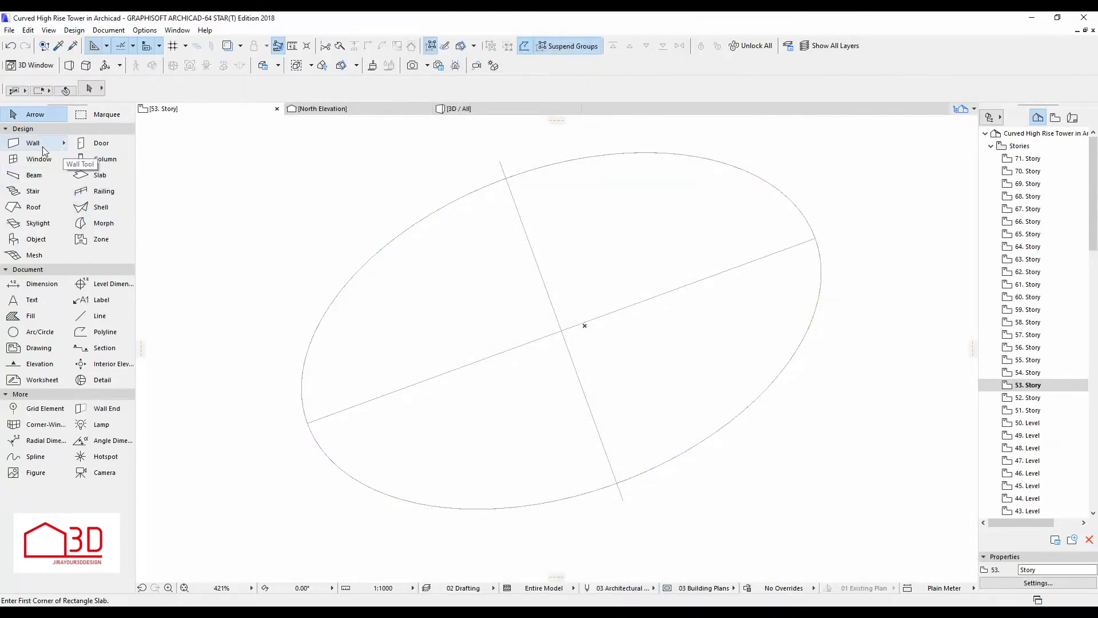
left_click(529, 200)
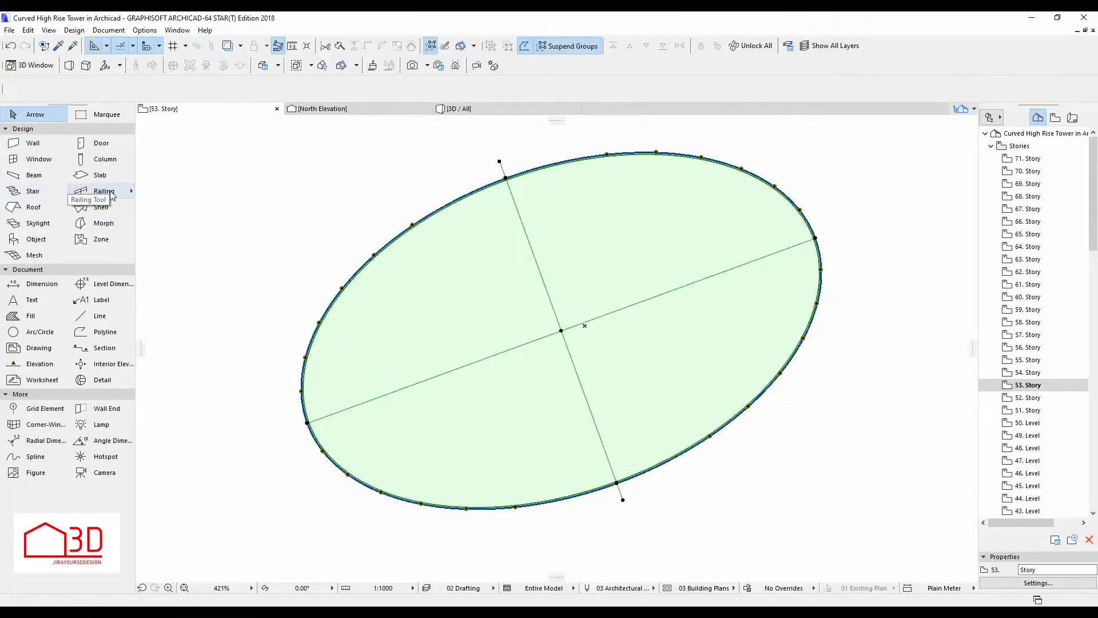
left_click(33, 142)
left_click(424, 218)
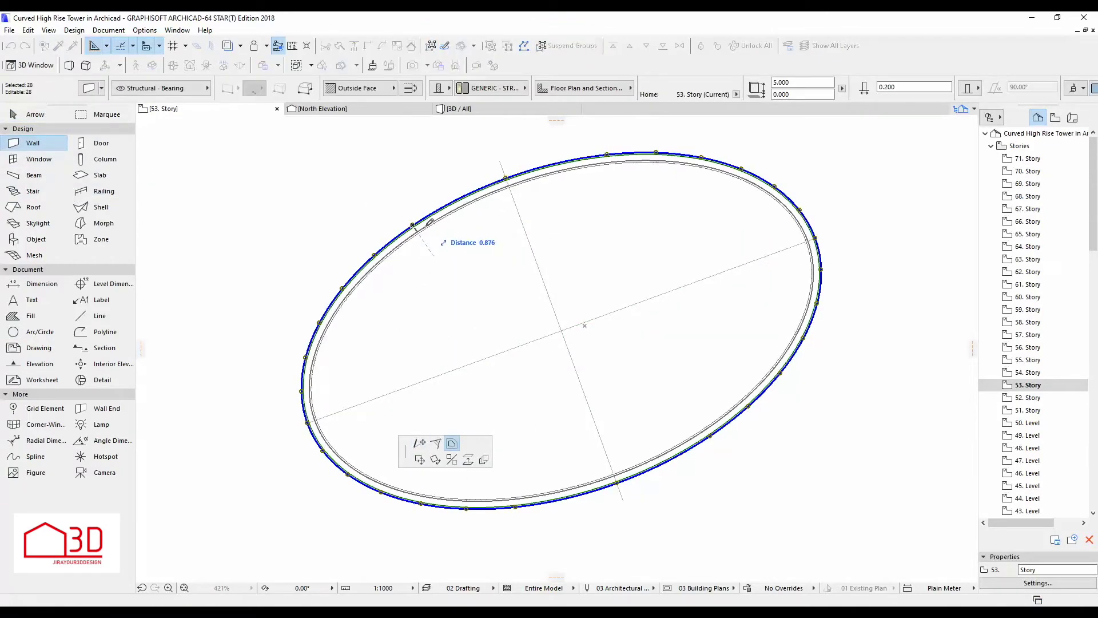
type(".")
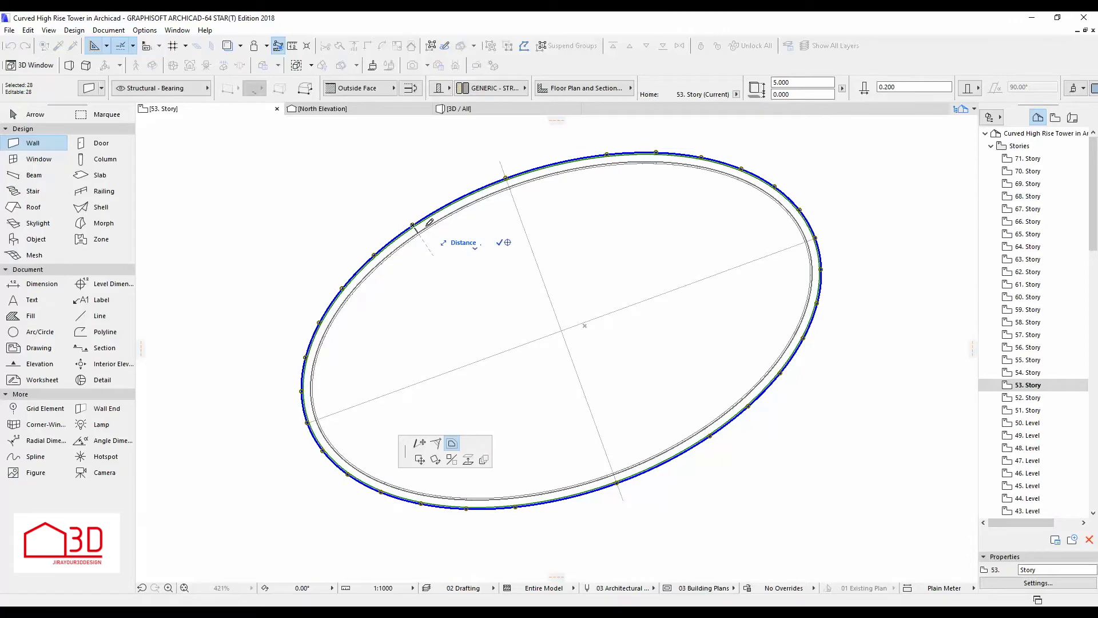
key("Return")
key("Escape")
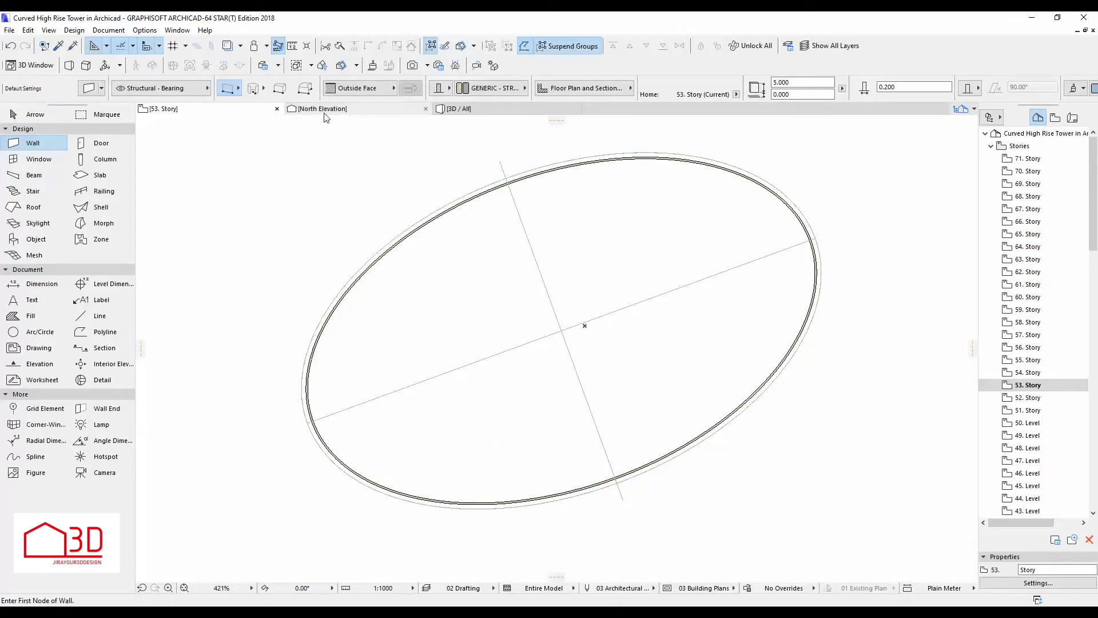
Check the new story on the tower in 3D, then return to the 52. Story plan
left_click(478, 109)
scroll(715, 257, "up", 5)
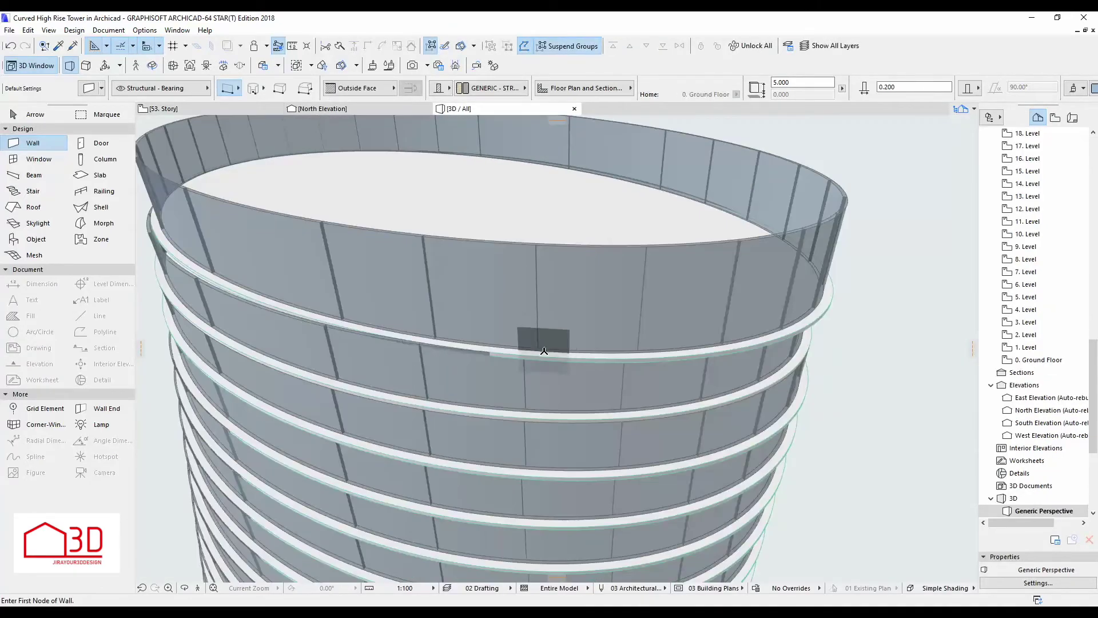
key("Escape")
scroll(810, 348, "down", 2)
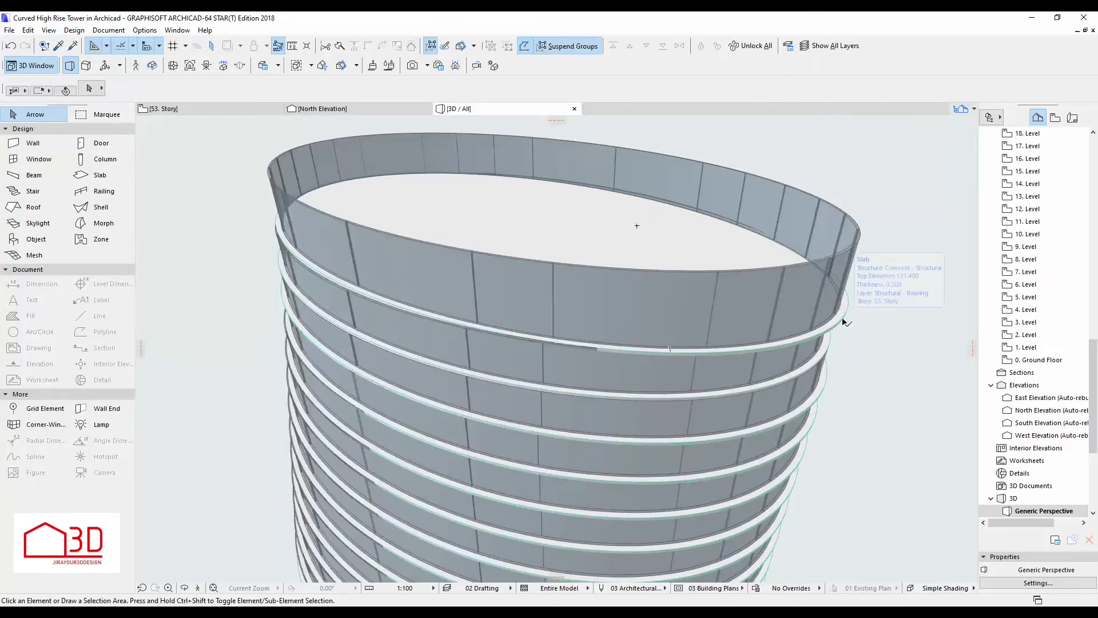
key("F2")
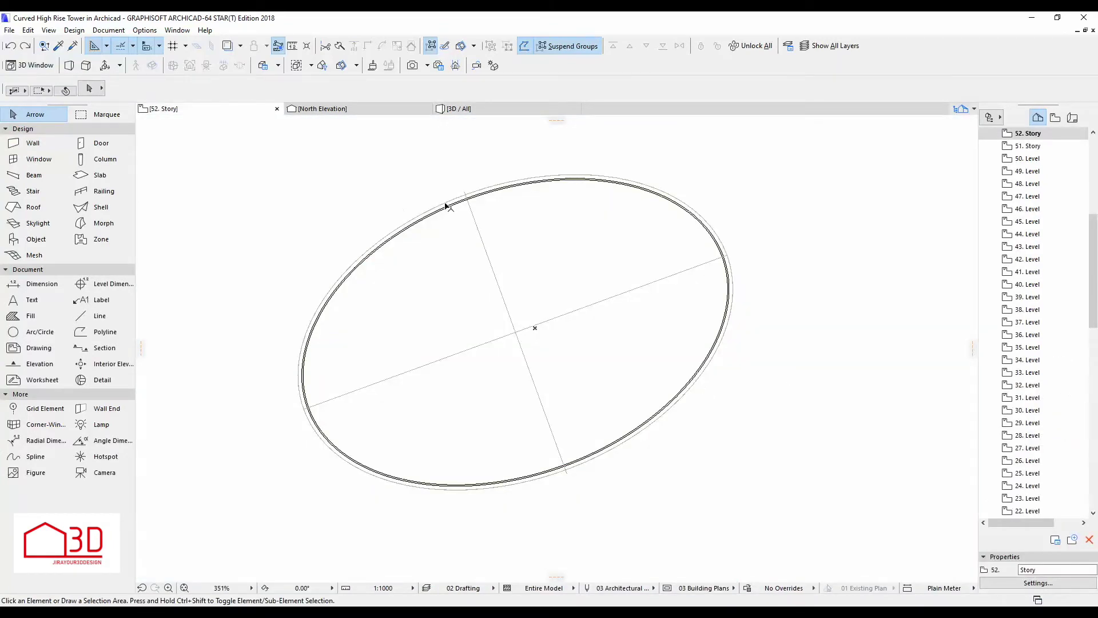
Shrink the ellipse via its axis point and remove the old wall ring
left_click(447, 207)
left_click(420, 443)
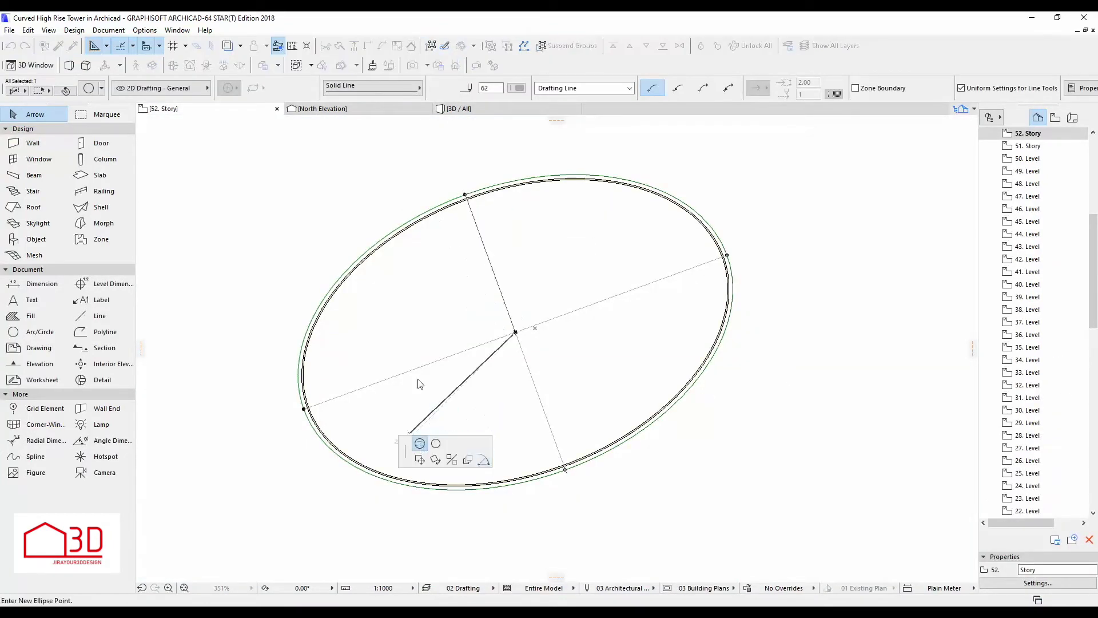
left_click(470, 204)
key("Escape")
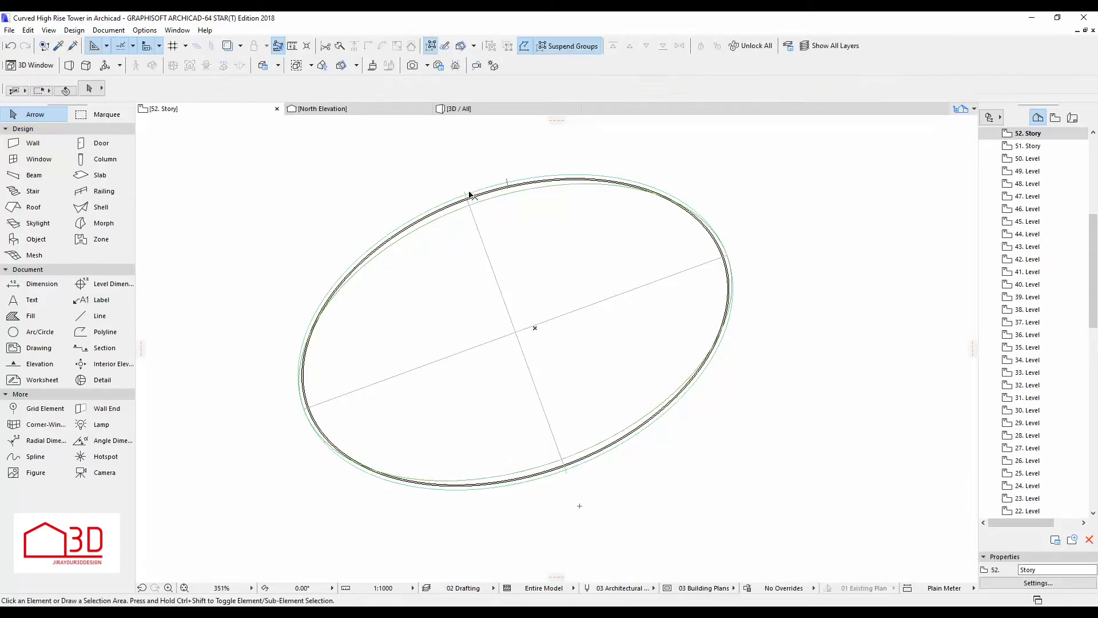
double_click(32, 143)
left_click(650, 528)
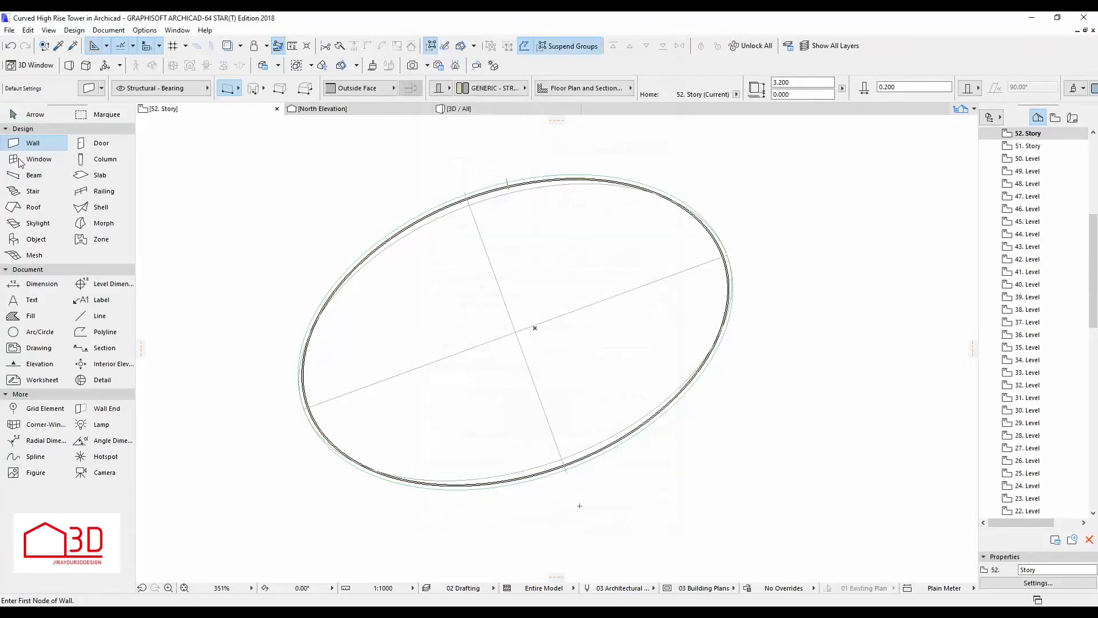
key("ctrl+z")
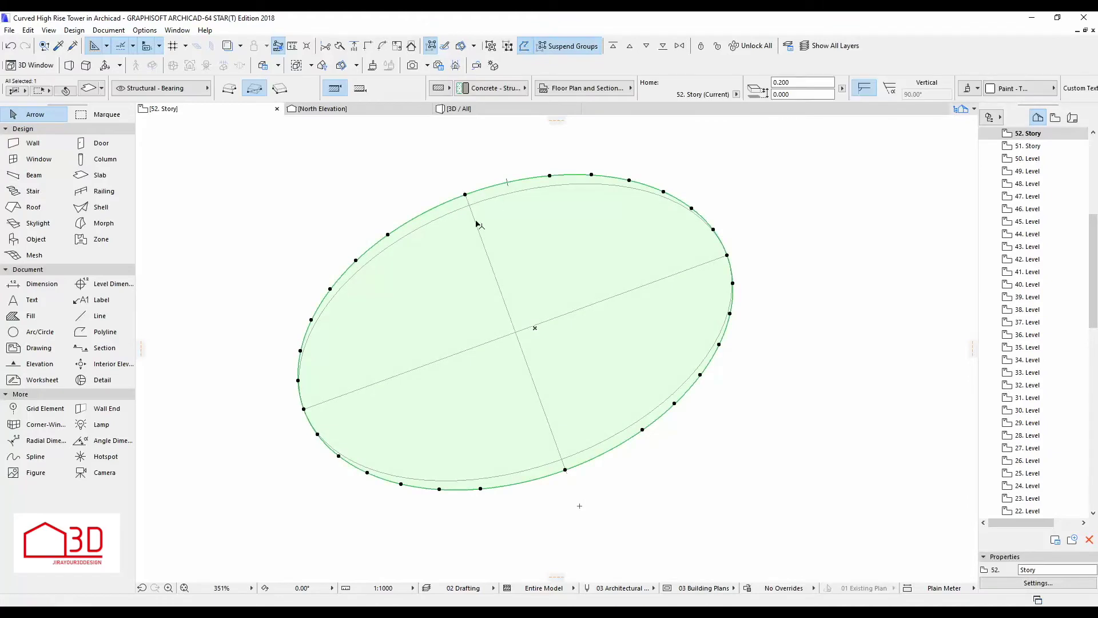
key("Escape")
Adjust the slab edge and build a new wall ring along the inner ellipse
left_click(483, 189)
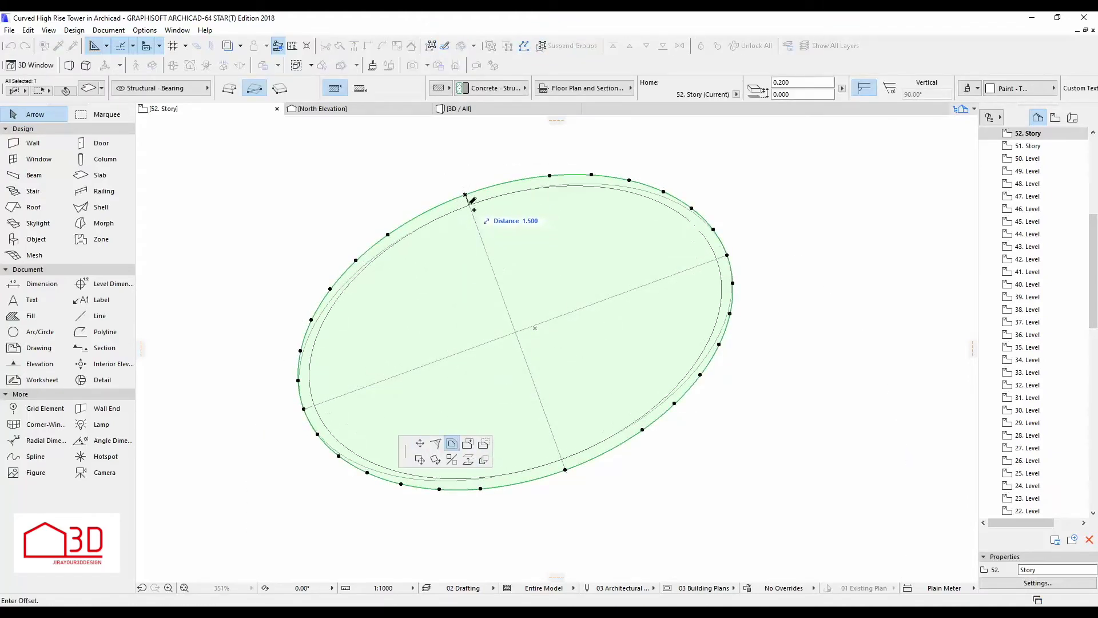
left_click(464, 195)
key("Escape")
left_click(42, 163)
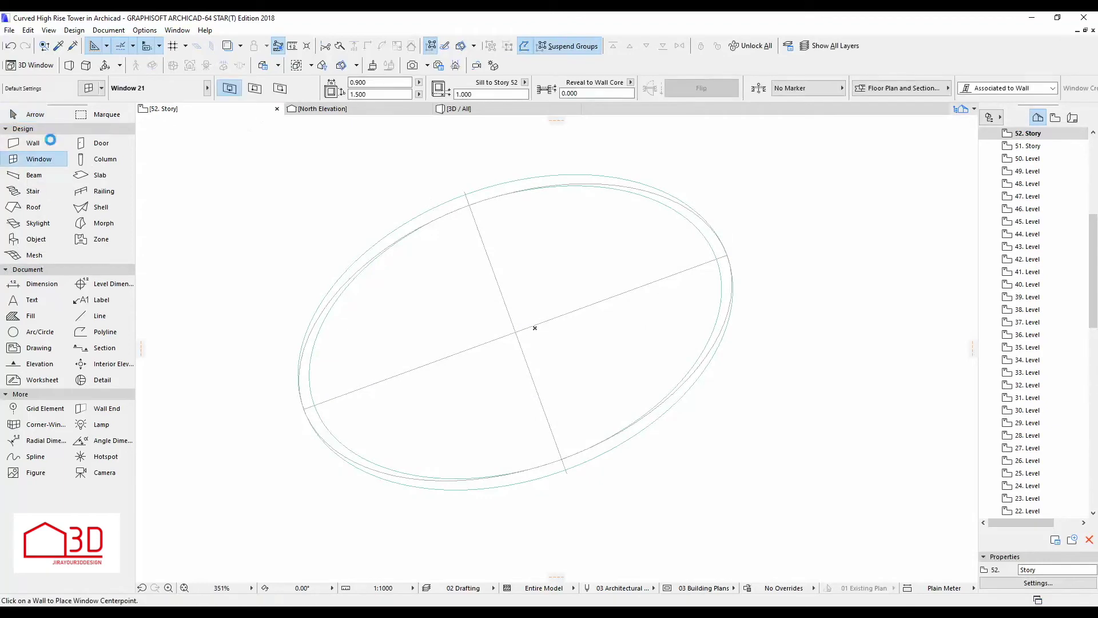
double_click(50, 139)
left_click(652, 527)
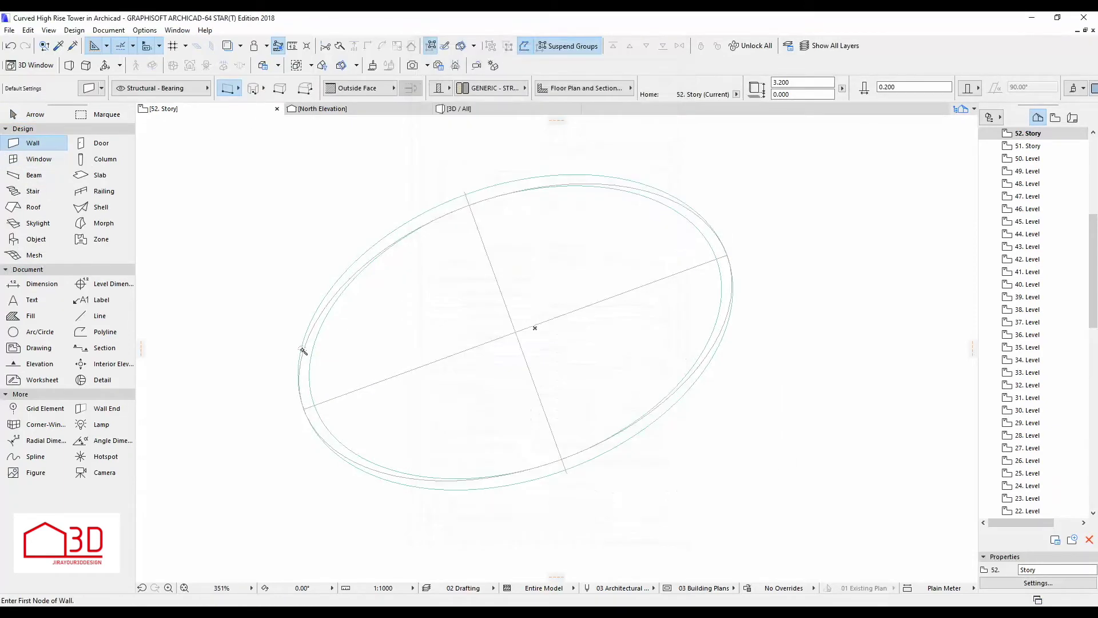
left_click(303, 350)
key("shift")
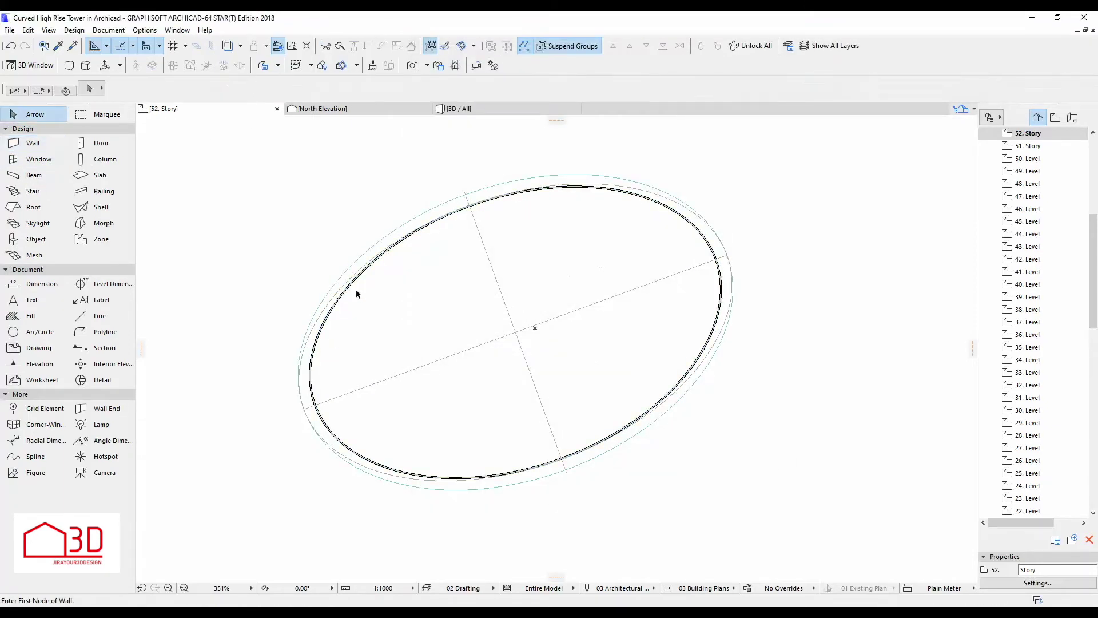
Orbit the tower in 3D, then review the slab and walls on the 52. Story plan
key("F3")
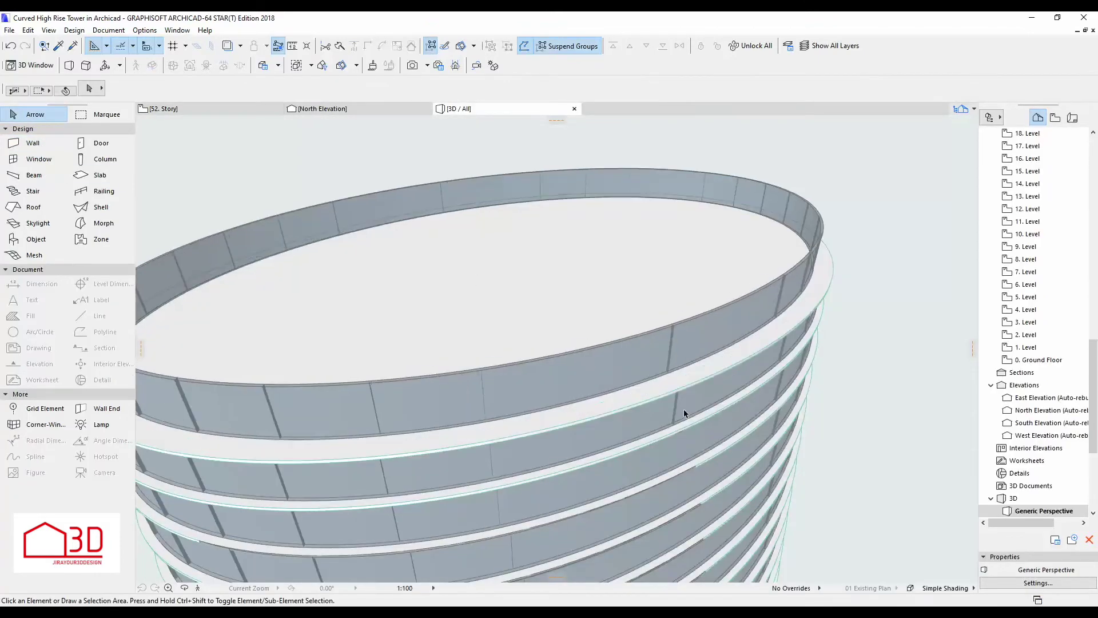
scroll(706, 311, "down", 2)
mouse_move(309, 396)
middle_mouse_down("shift")
mouse_move(687, 327)
mouse_move(537, 361)
mouse_move(558, 348)
middle_mouse_up("shift")
key("F2")
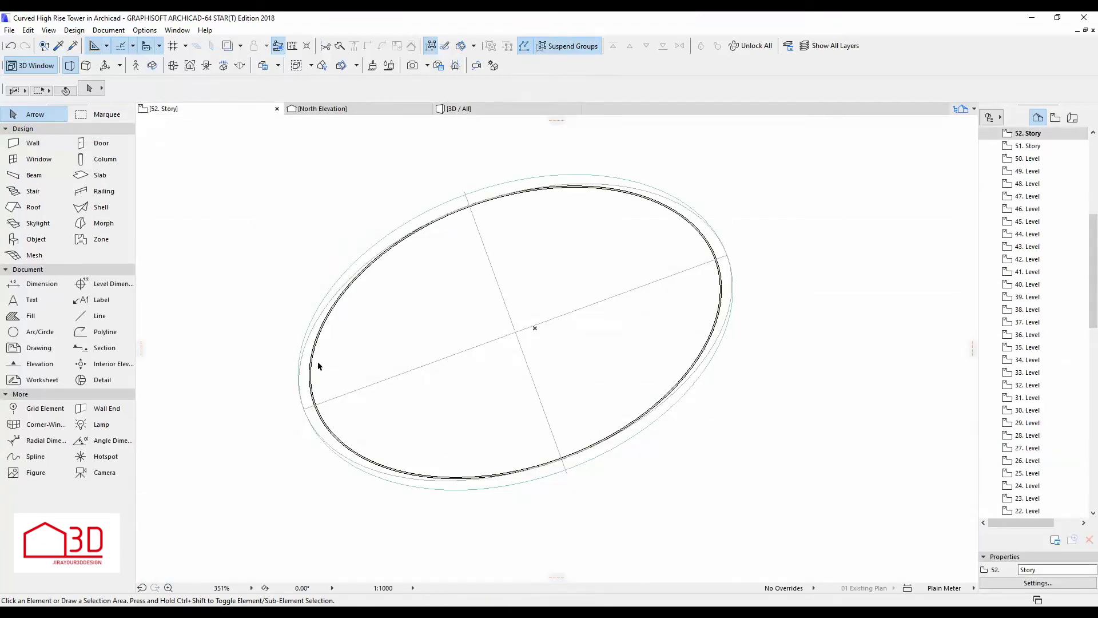
left_click(33, 143)
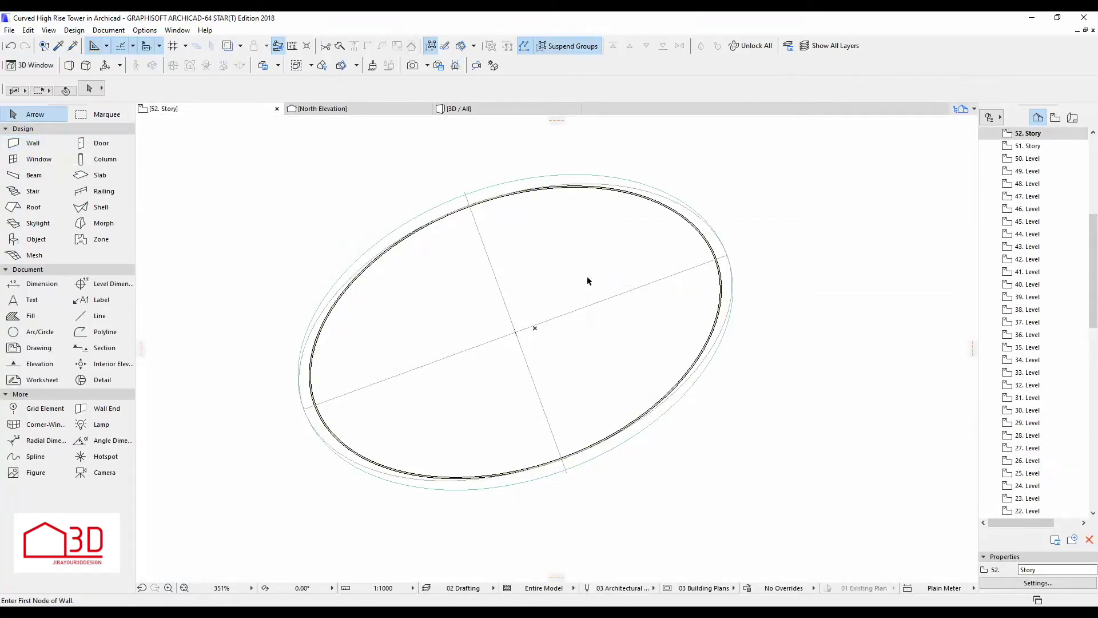
left_click(655, 196)
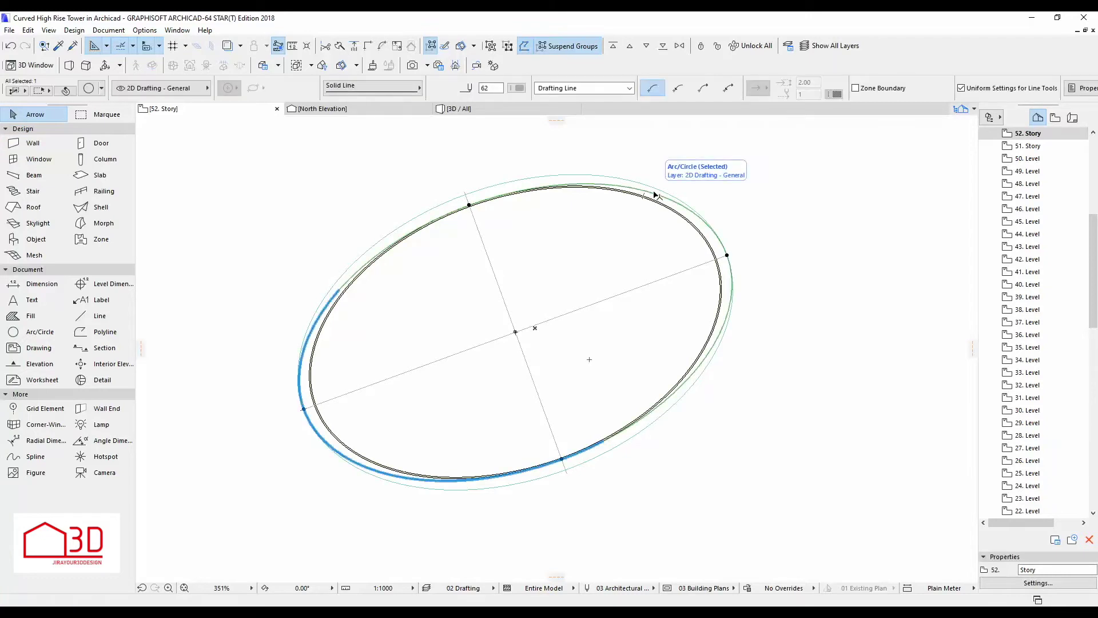
left_click(454, 292)
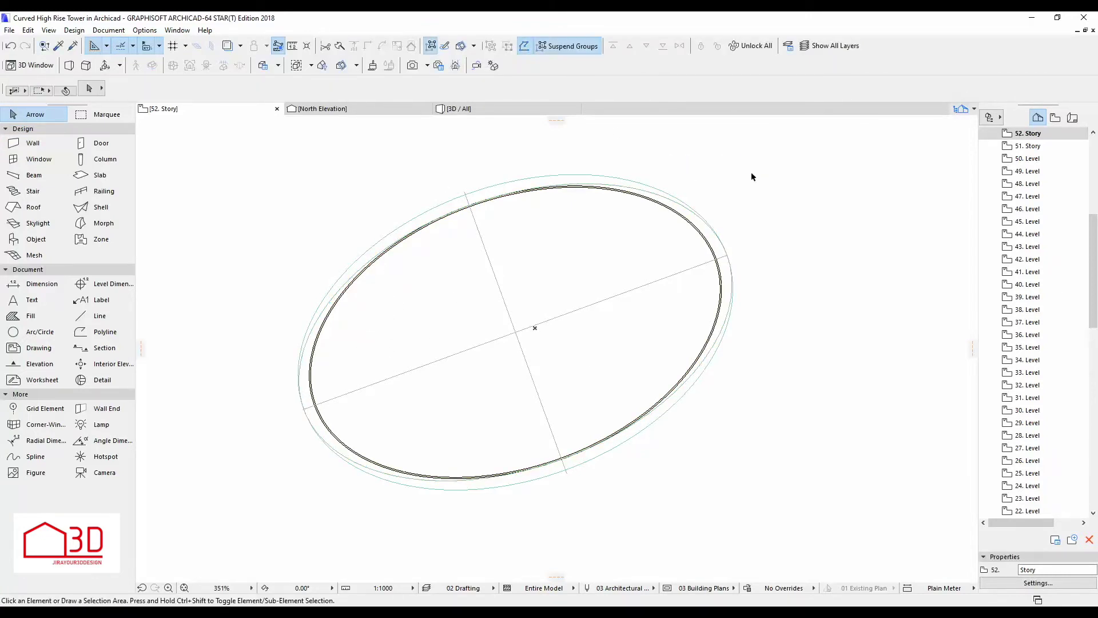
left_click_drag(772, 166, 221, 522)
key("Escape")
scroll(1055, 137, "up", 1)
Copy all 52. Story elements onto 53. Story via Edit Elements by Stories
right_click(1032, 184)
left_click(1007, 337)
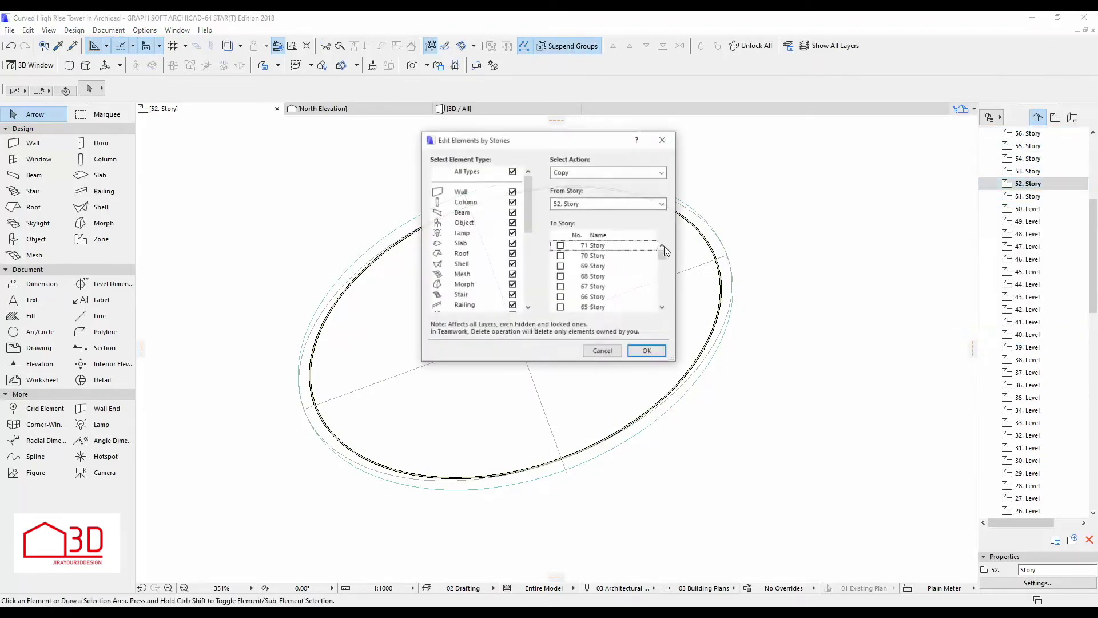
scroll(667, 269, "down", 1)
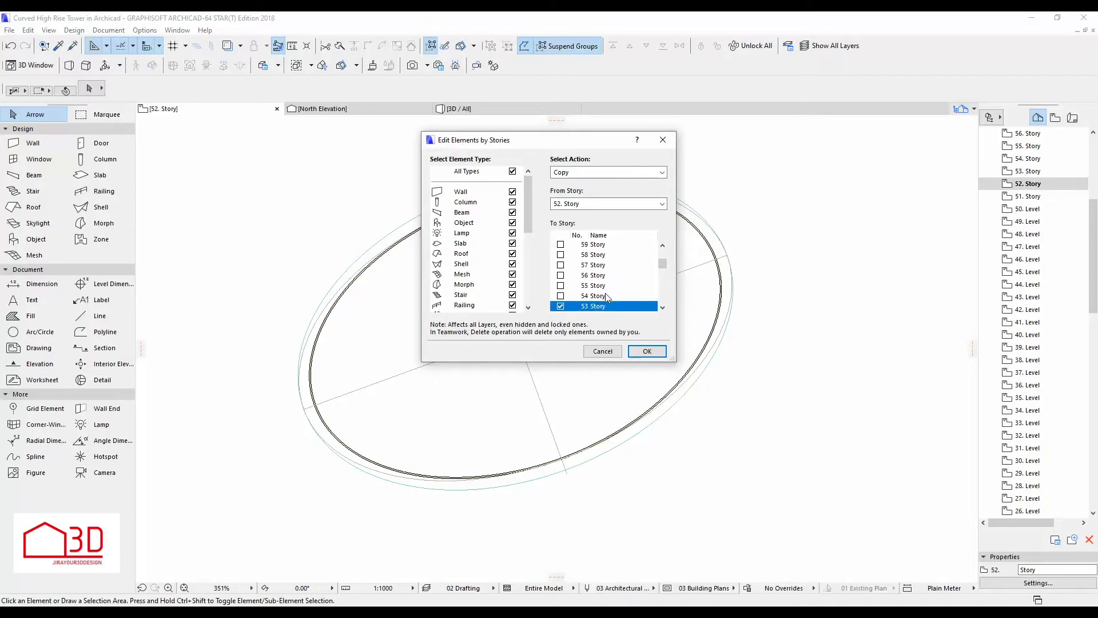
scroll(607, 297, "down", 1)
left_click(646, 350)
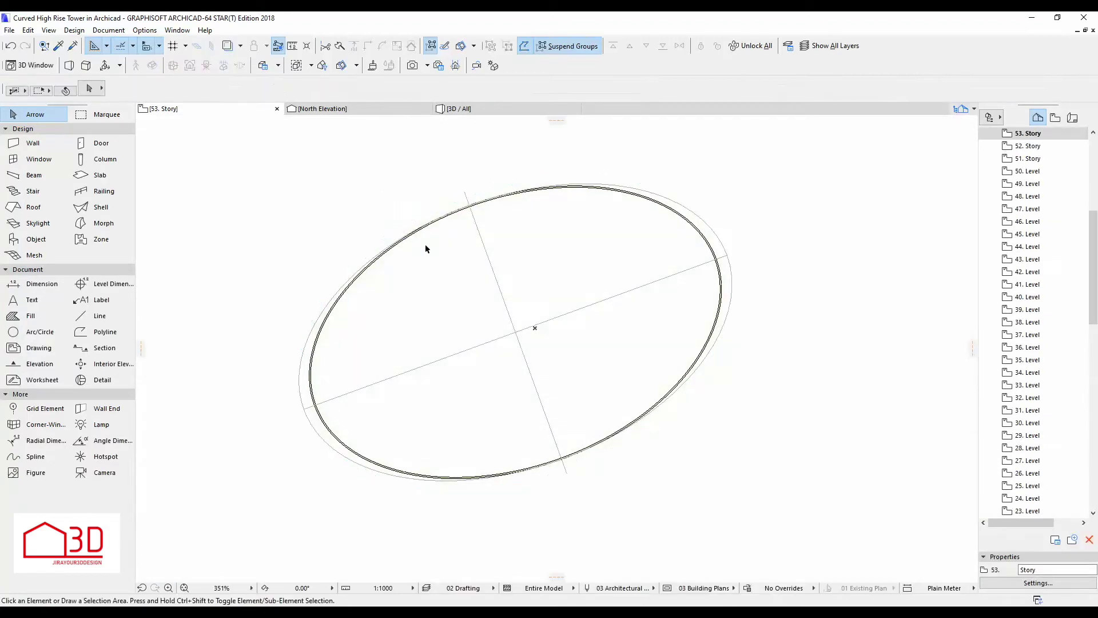
left_click(497, 109)
Delete the copied elliptical wall on 53. Story
left_click(323, 109)
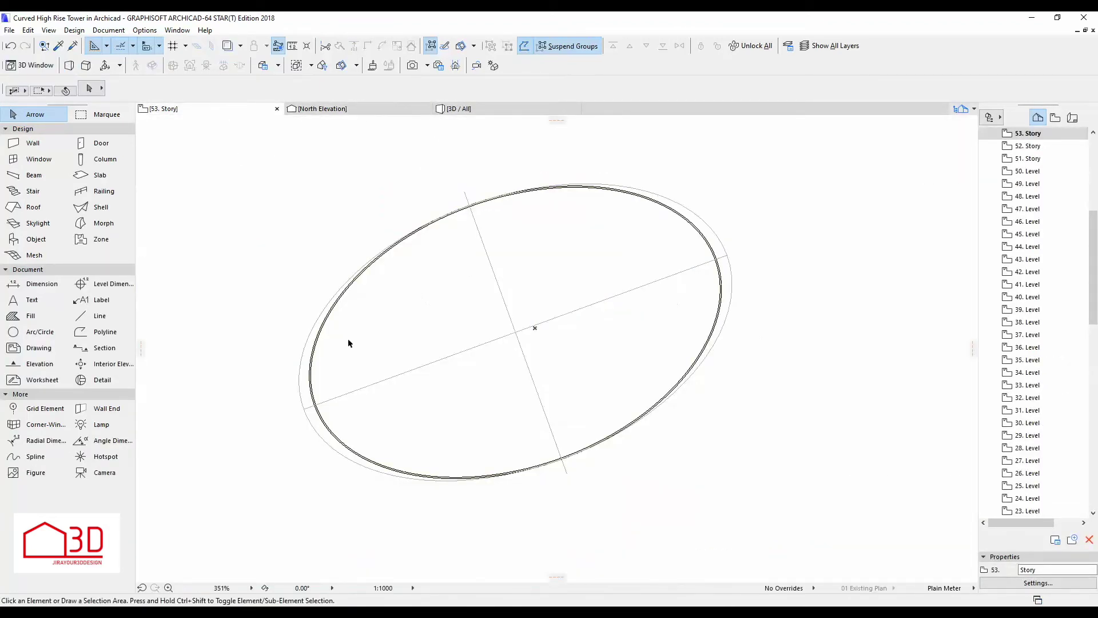
left_click(317, 340)
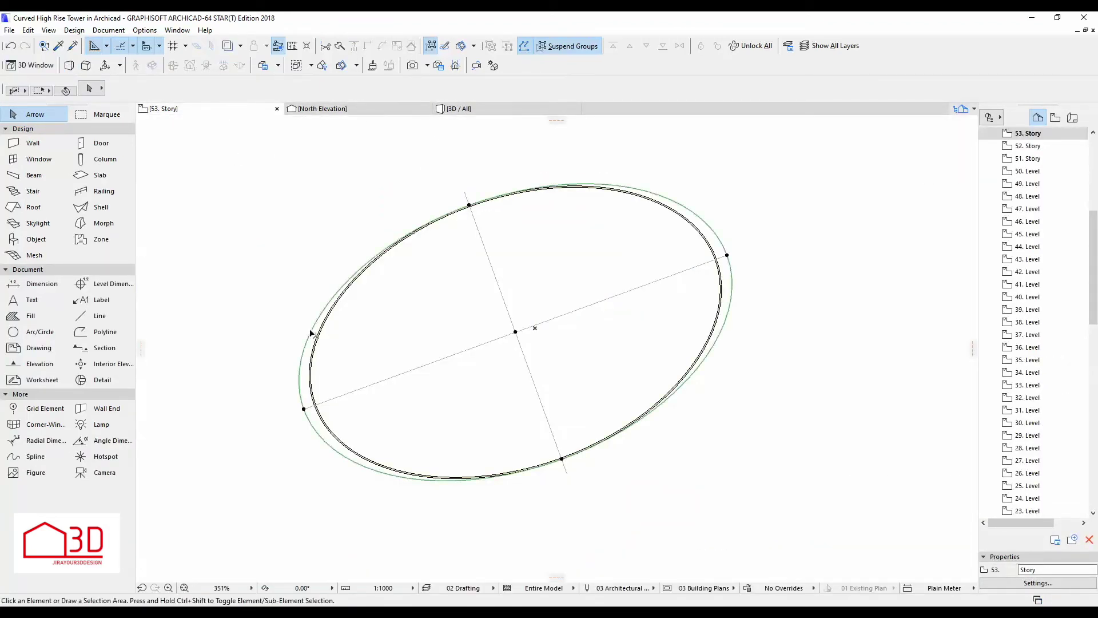
key("Escape")
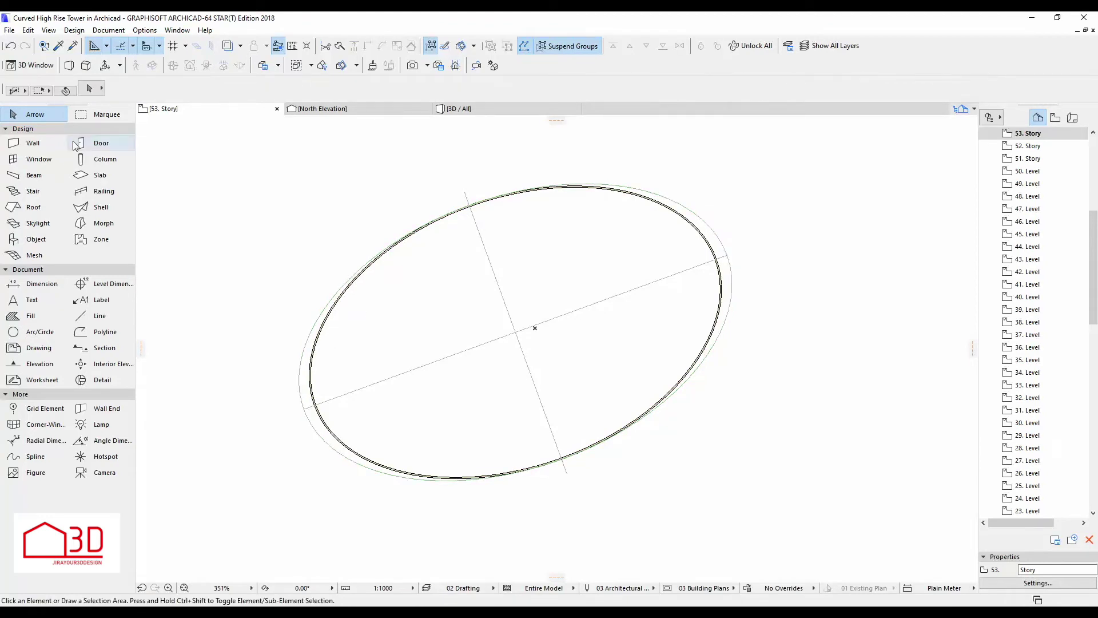
left_click(32, 143)
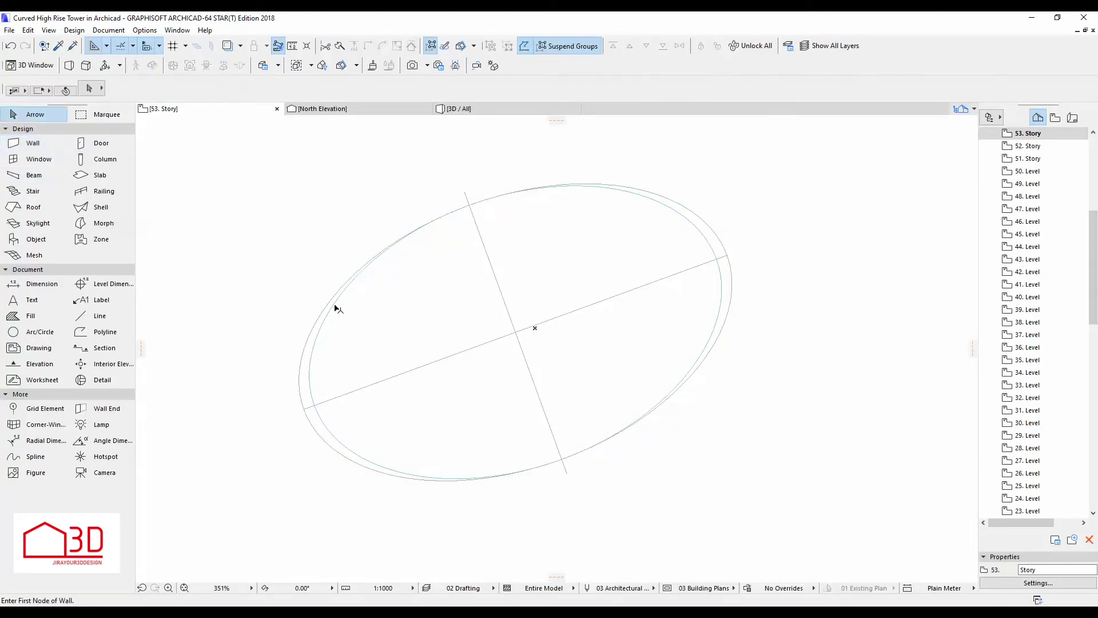
Try a 15 offset on the slab edge, then undo and cancel it
left_click(337, 309)
left_click(470, 202)
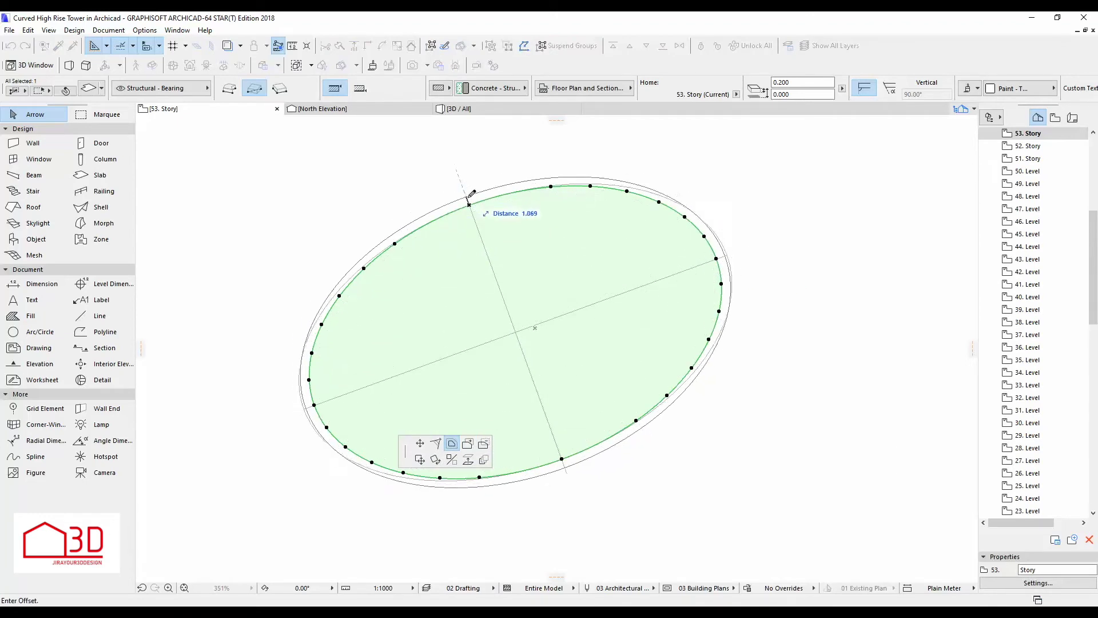
type("15")
key("Return")
key("ctrl+z")
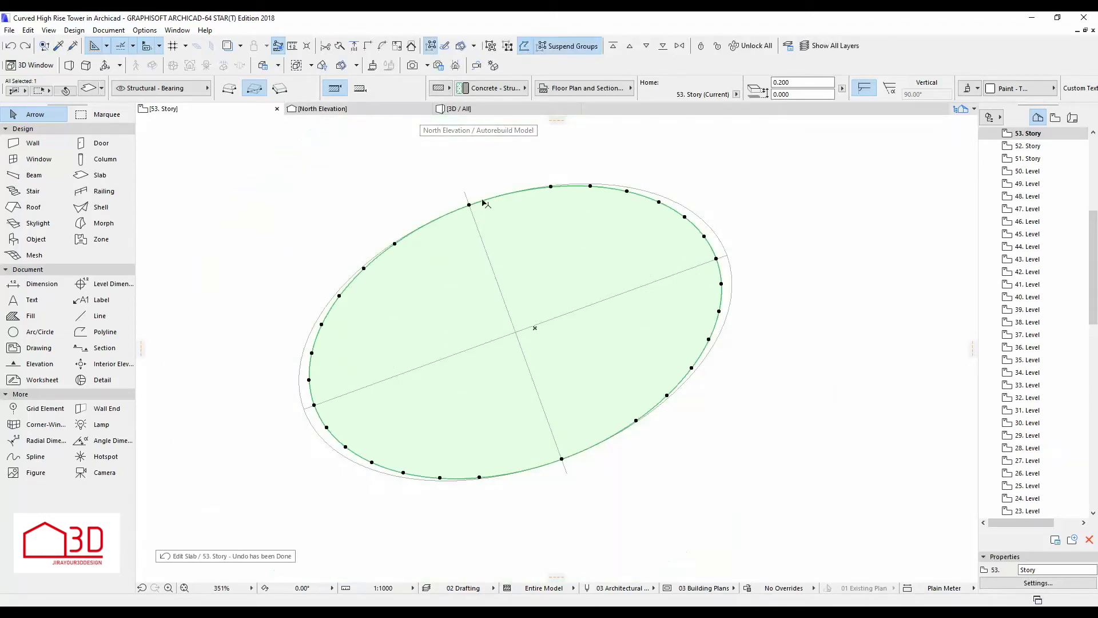
left_click(469, 203)
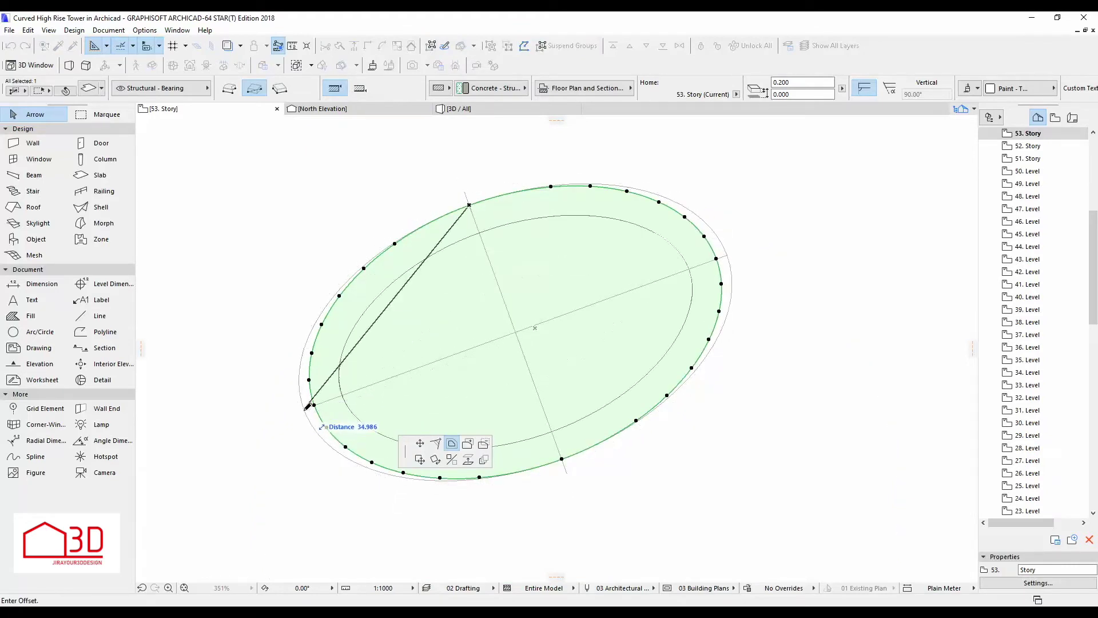
key("Escape")
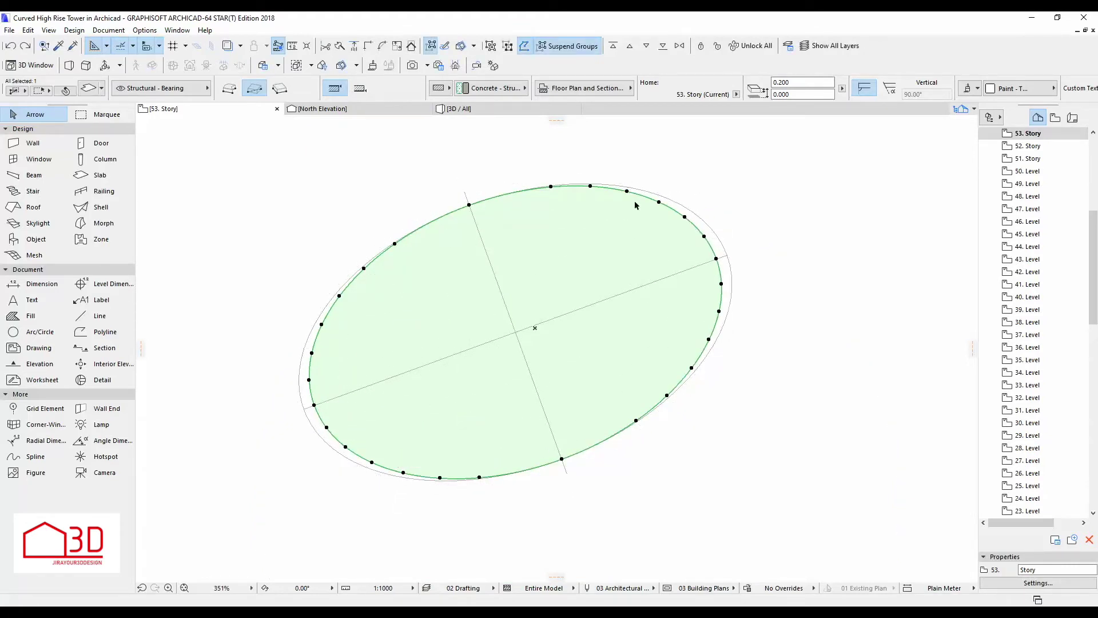
Check the tower top in 3D and inspect the slab and guide ellipse on 53. Story
left_click(715, 259)
left_click(479, 110)
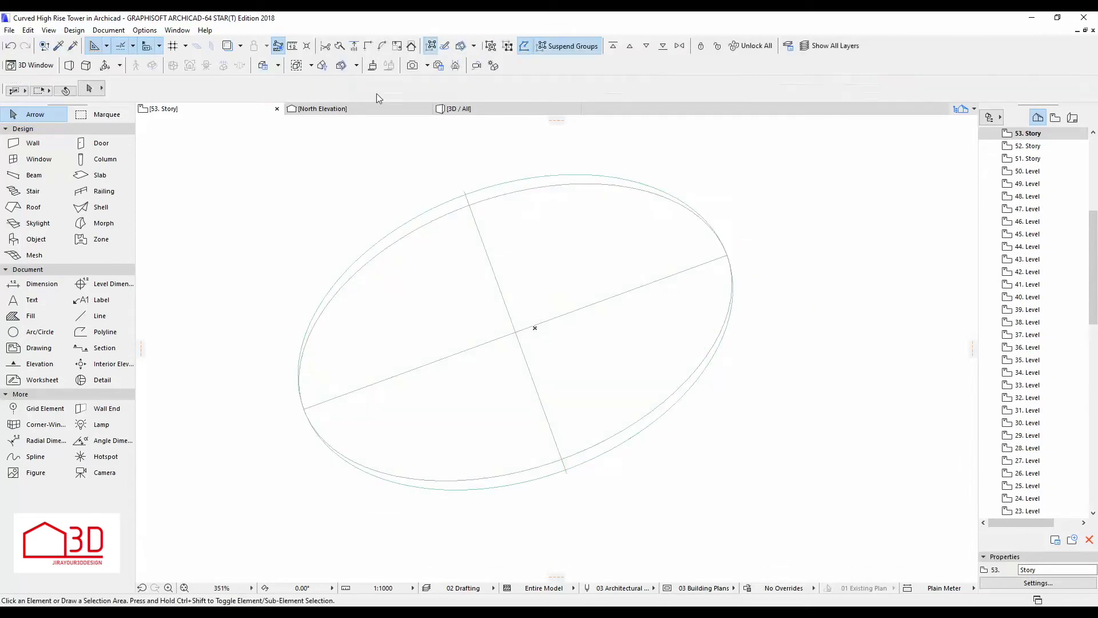
left_click(207, 109)
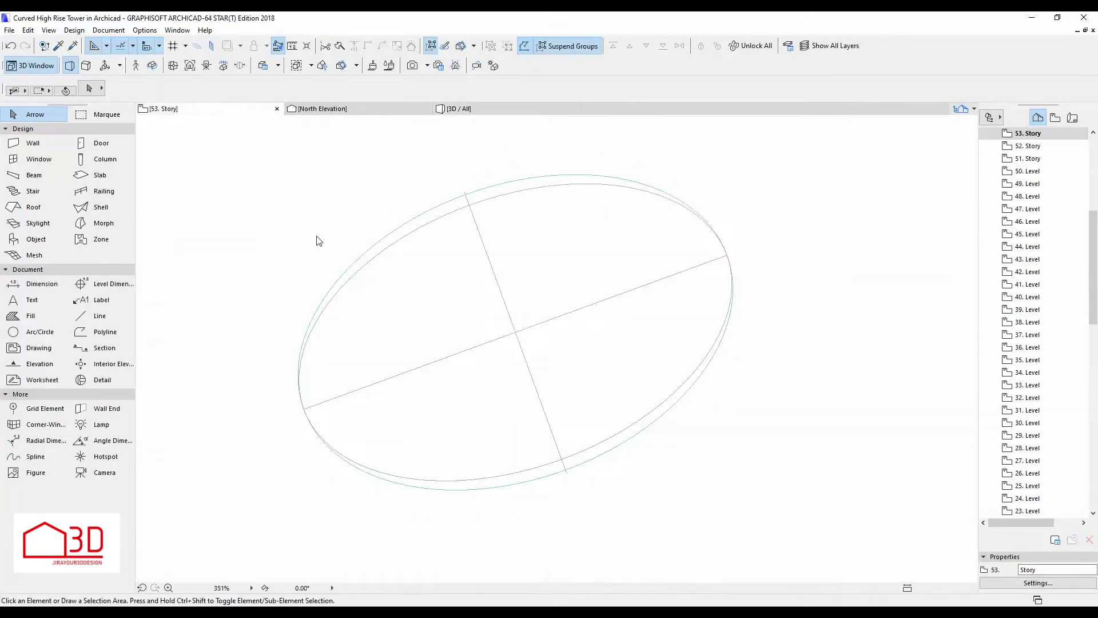
left_click(484, 203)
key("Escape")
key("Escape")
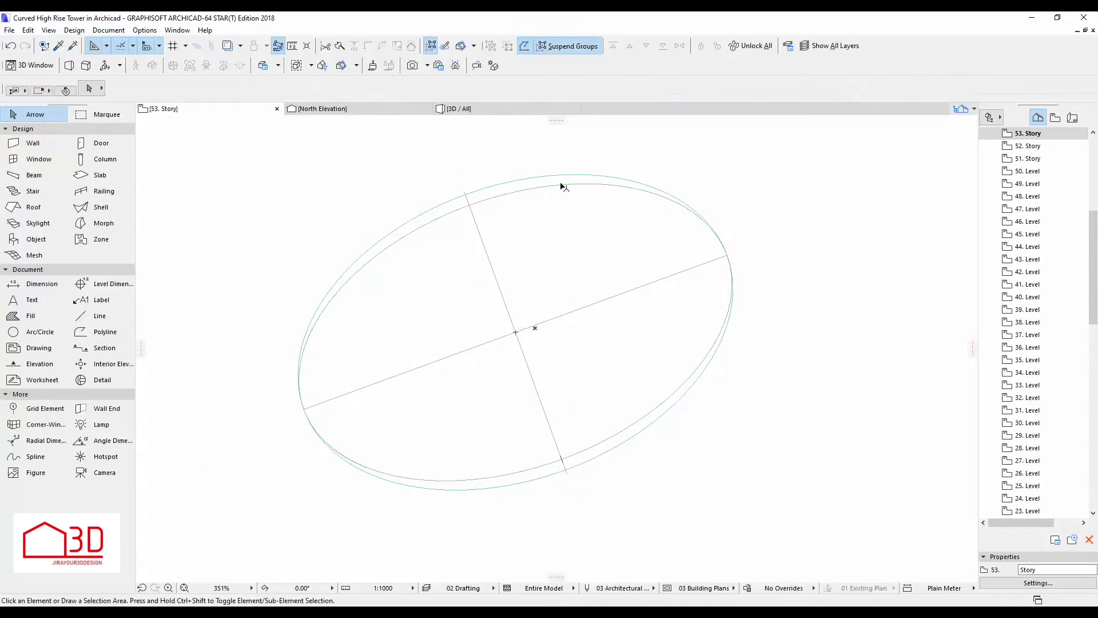
left_click(552, 187)
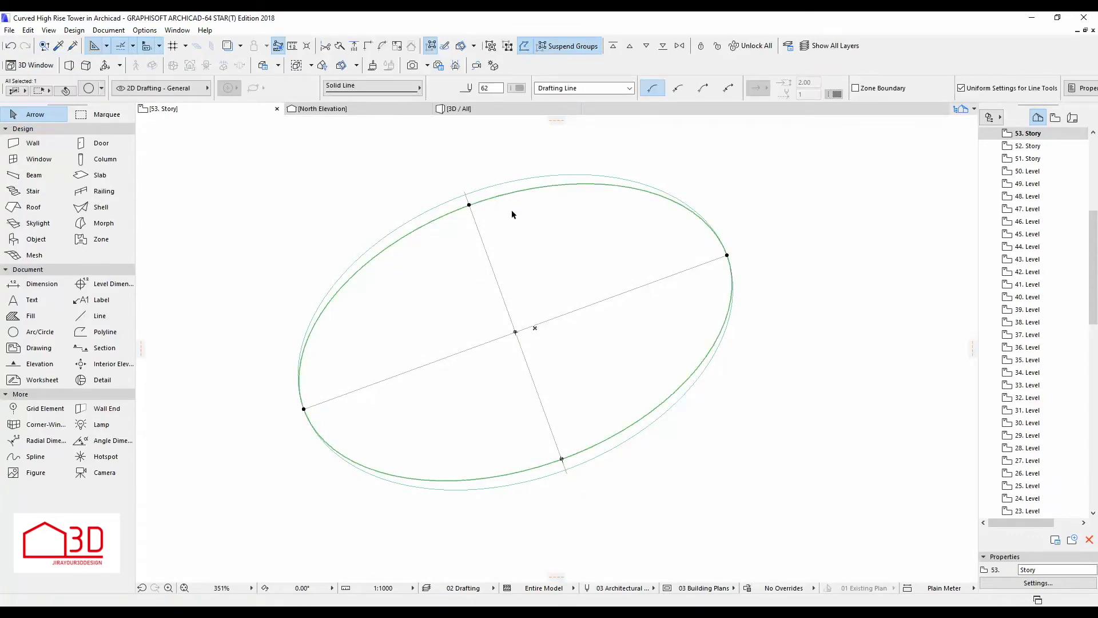
key("Escape")
left_click(457, 108)
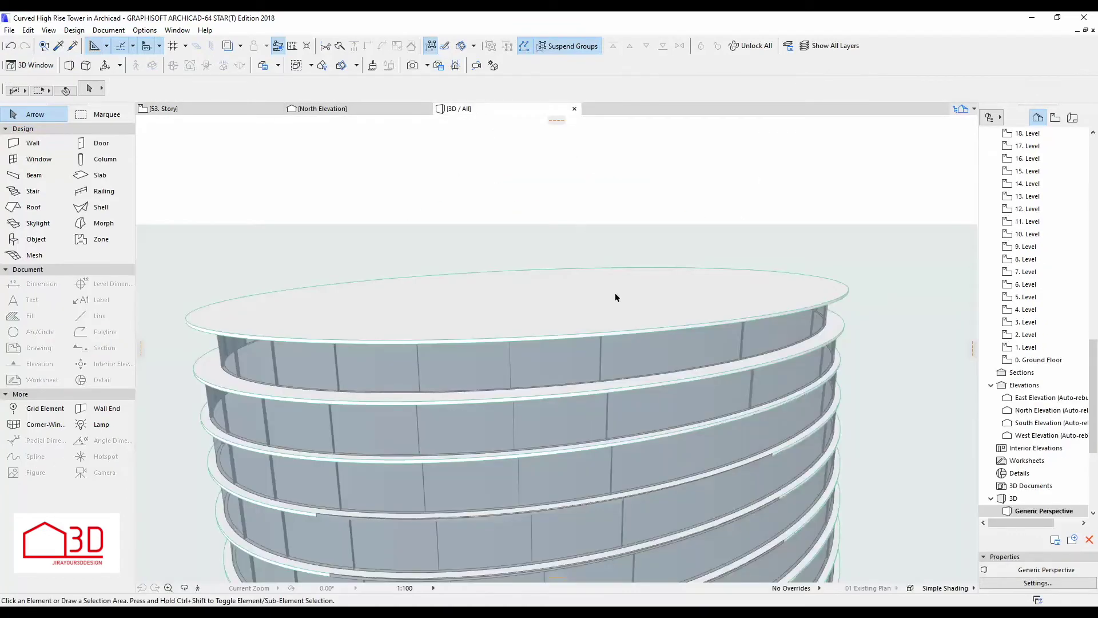
left_click(162, 109)
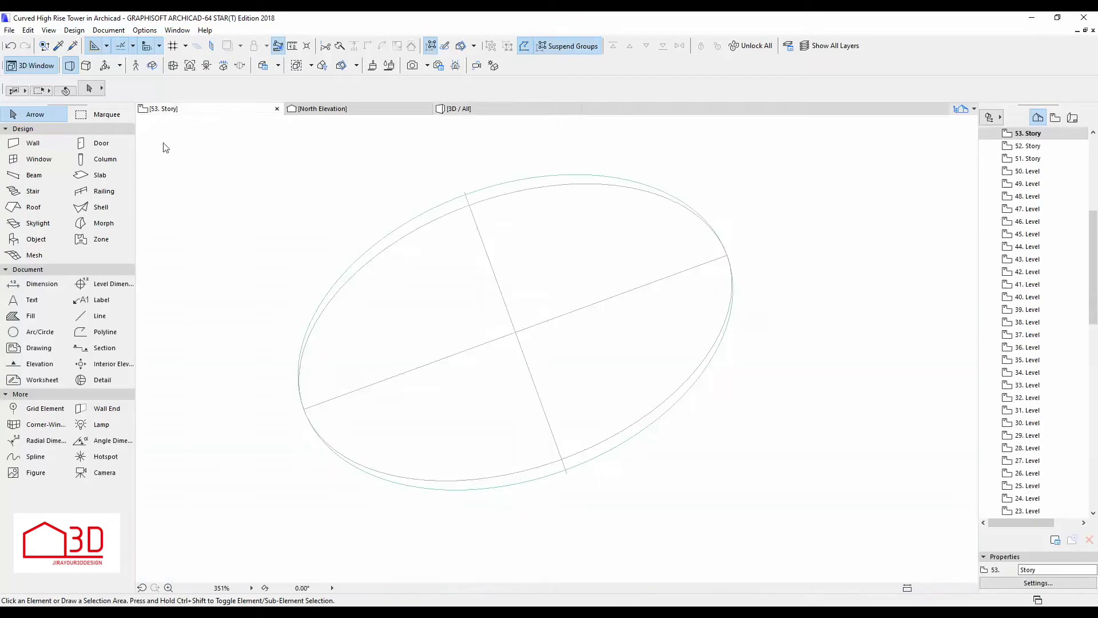
Shrink the guide ellipse on 53. Story to a new ellipse point
left_click(607, 175)
key("Escape")
left_click(36, 144)
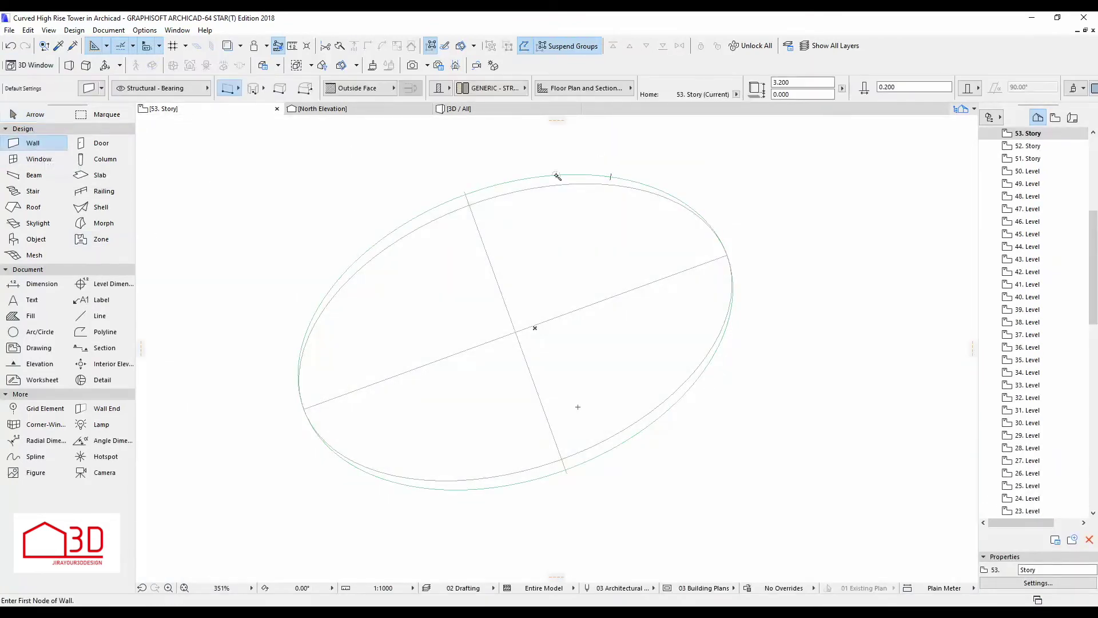
left_click(466, 207, "shift")
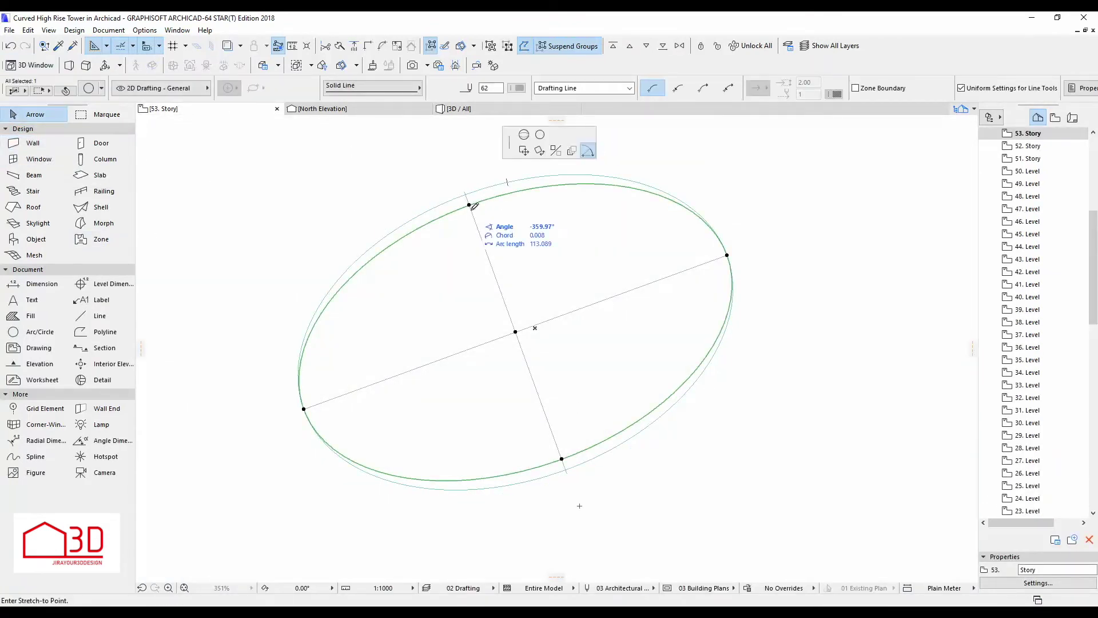
left_click(420, 445)
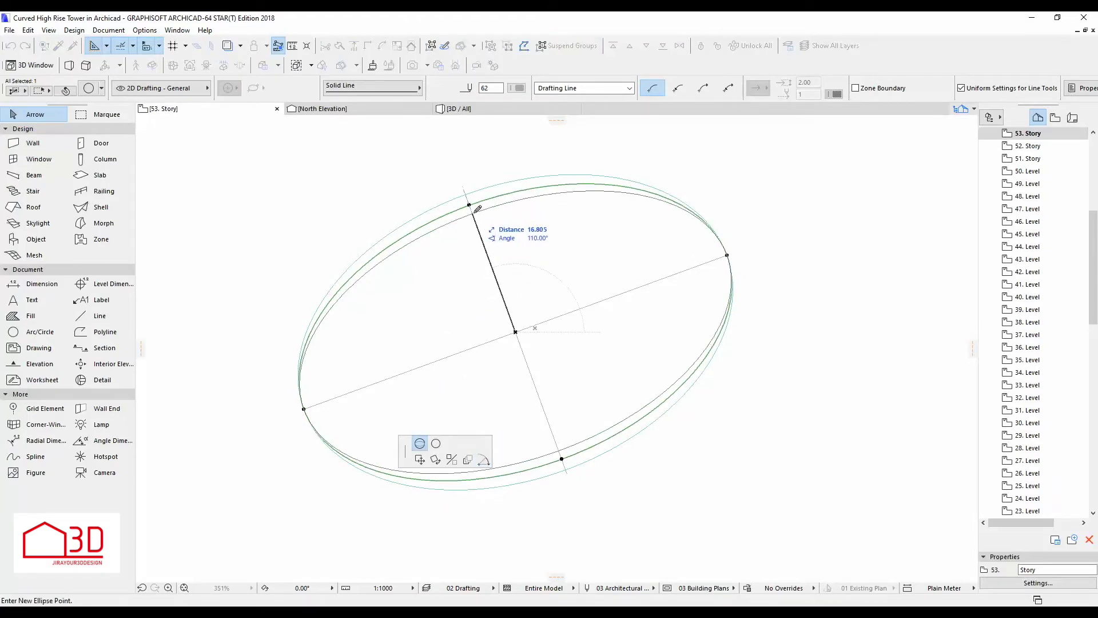
type("1")
key("Return")
Offset the slab edge inward to fit the reshaped guide ellipse
left_click(468, 197)
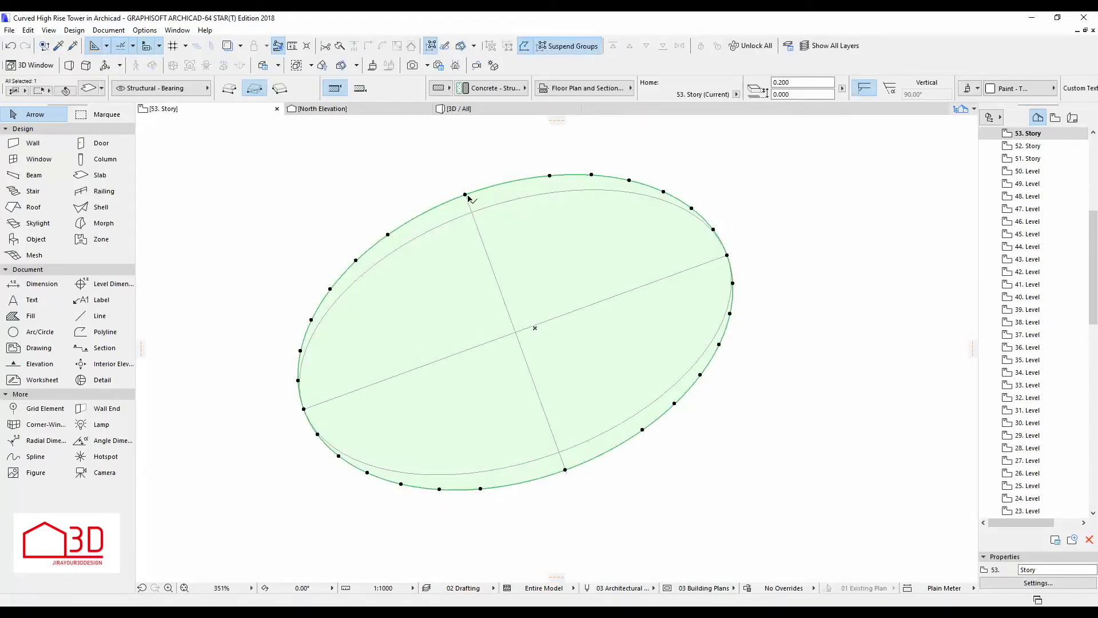
key("Escape")
left_click(473, 195)
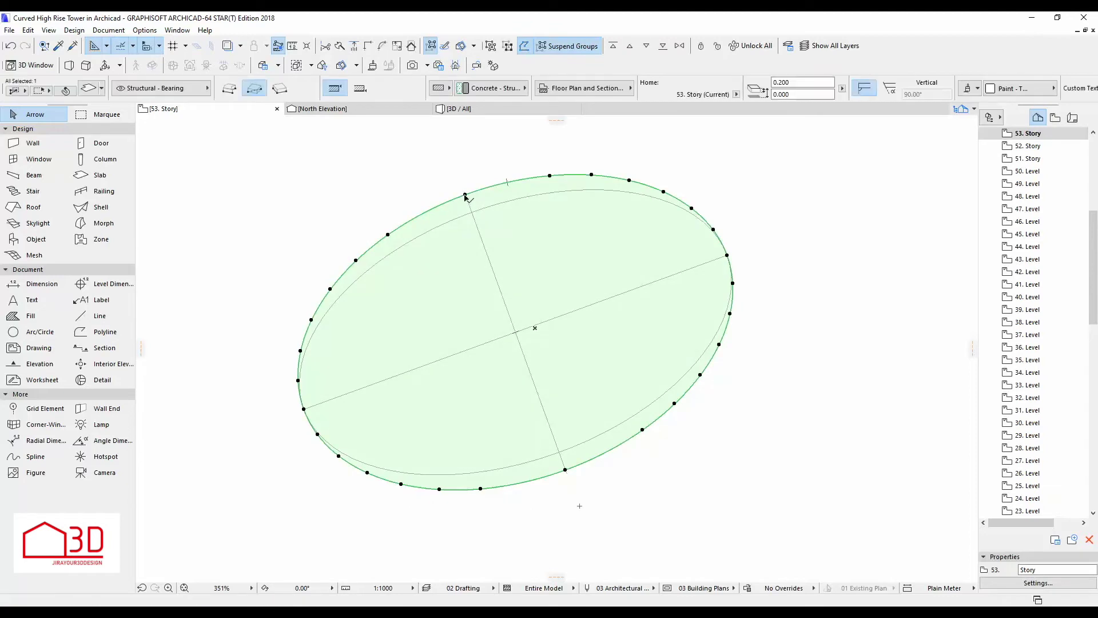
left_click(524, 263)
left_click(474, 209)
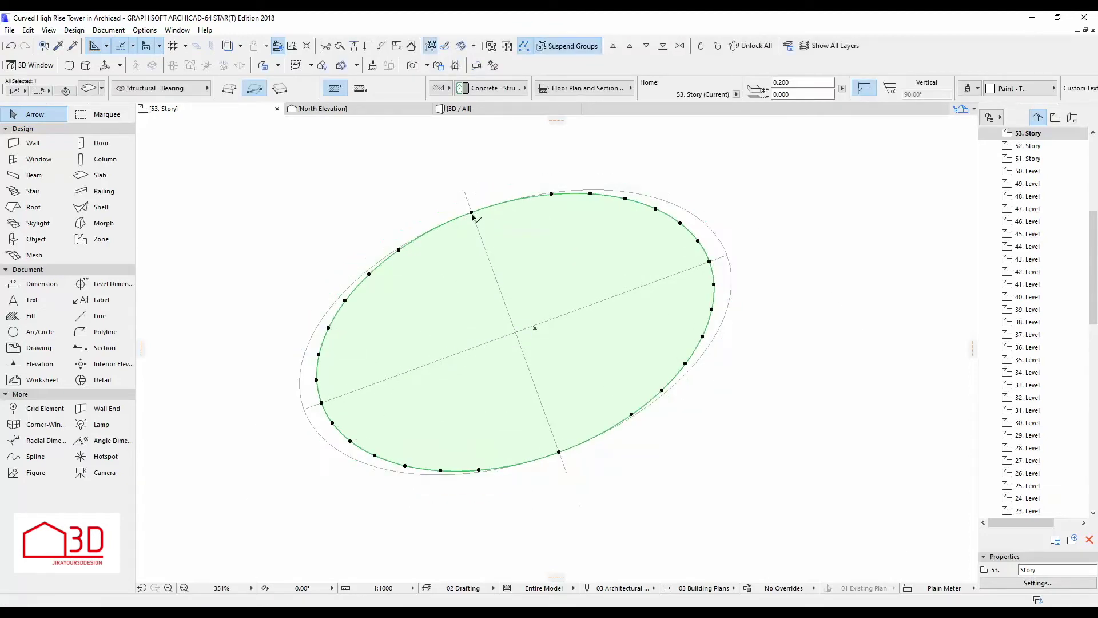
left_click(472, 213)
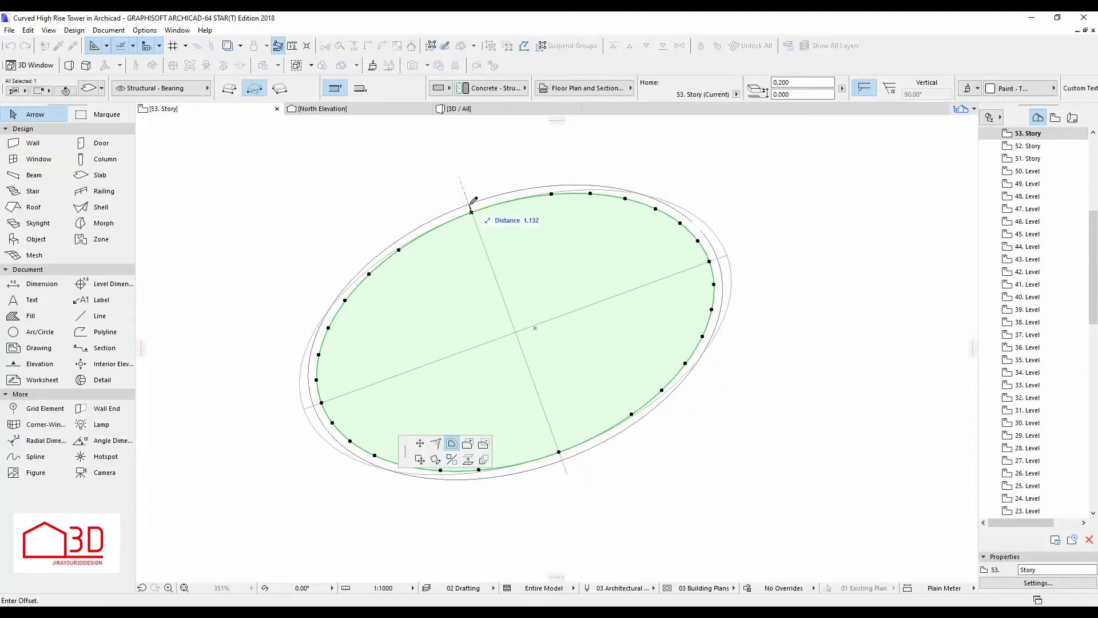
left_click(472, 200)
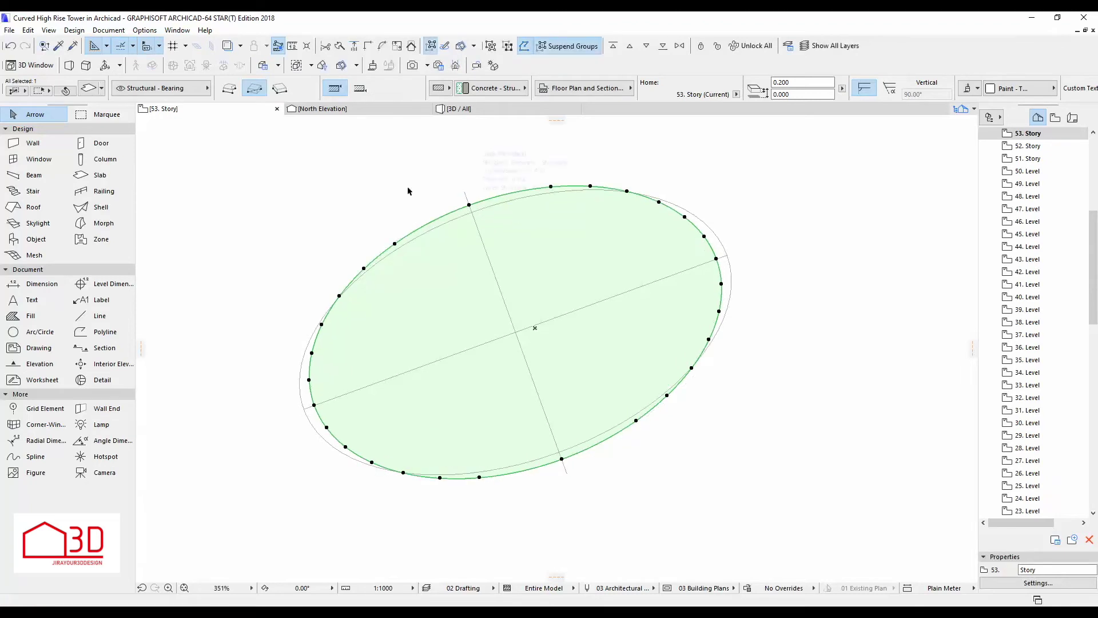
key("Escape")
left_click(30, 143)
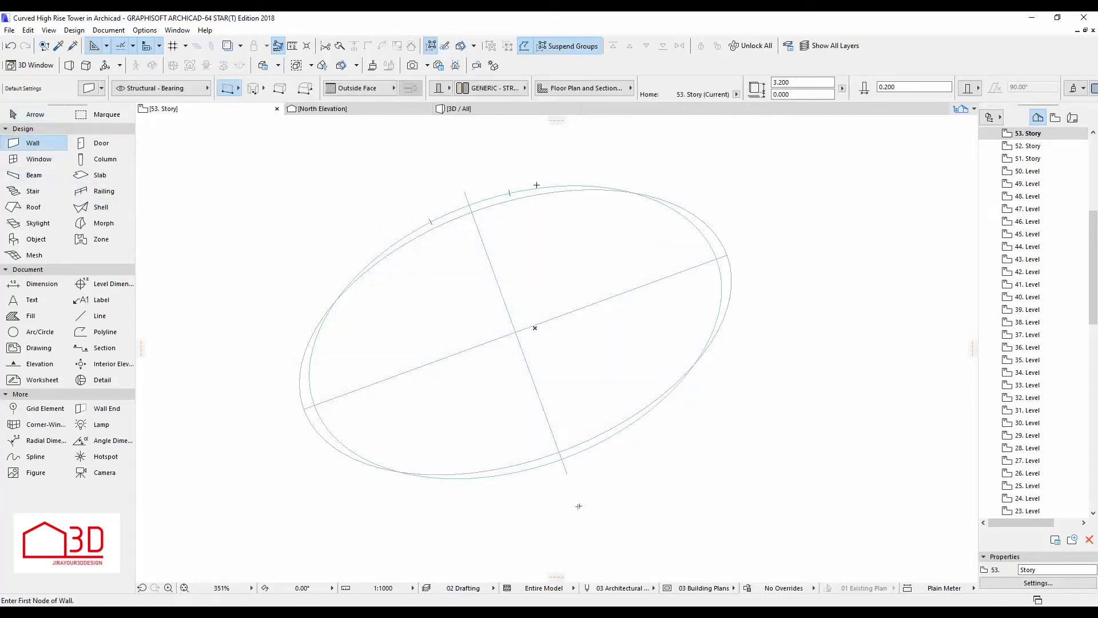
Close the elliptical wall ring on 53. Story and select all 28 wall segments
left_click(424, 224)
left_click(30, 114)
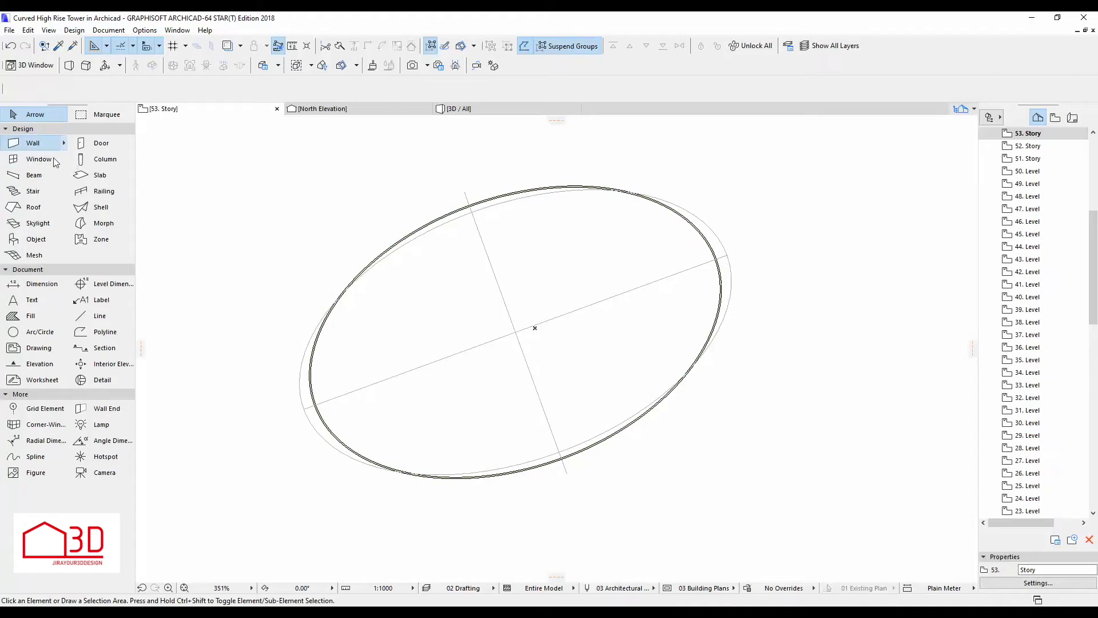
left_click(41, 151)
key("ctrl+a")
Offset the selected wall edges along the outline and view the tower in 3D
left_click(469, 205)
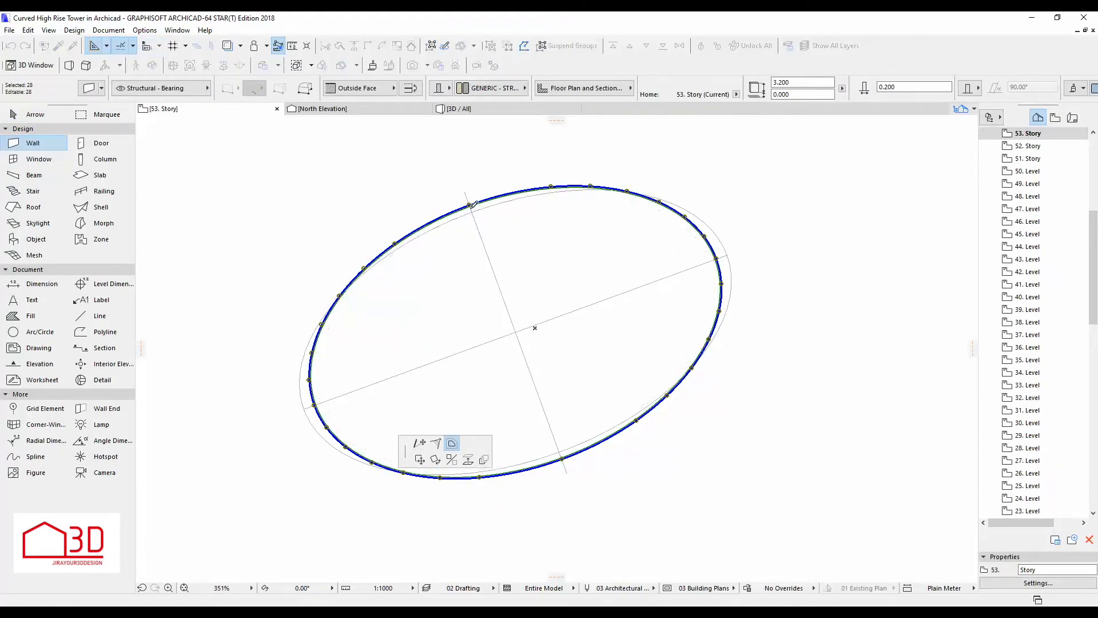
key("Escape")
key("F3")
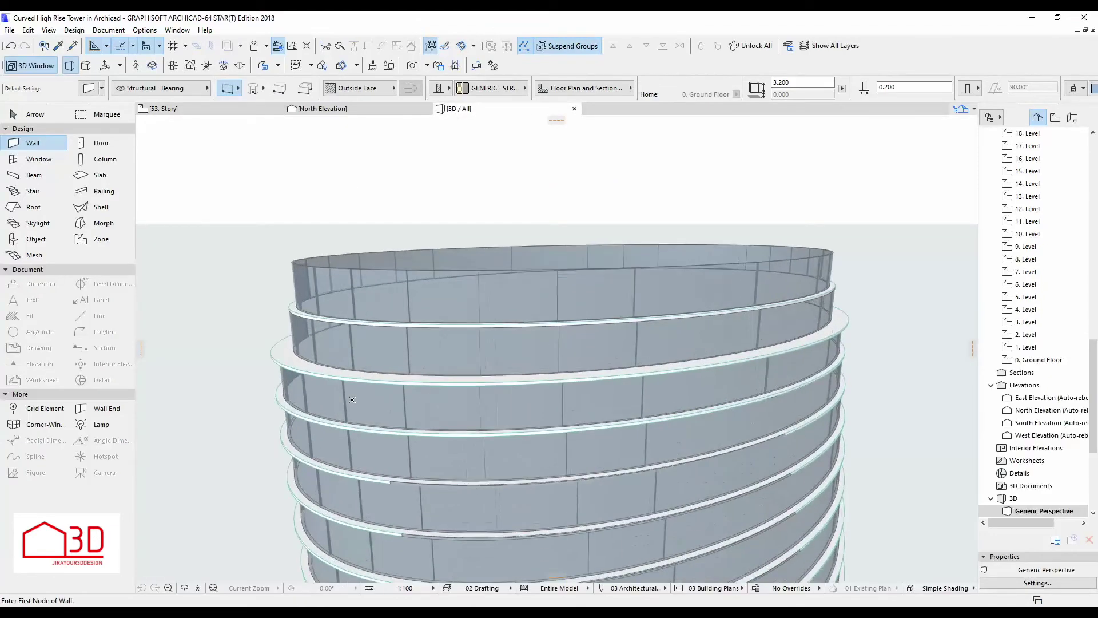
Orbit the 3D tower, then go to the 52. Story floor plan
key("Escape")
mouse_move(351, 399)
middle_mouse_down("shift")
mouse_move(451, 379)
mouse_move(386, 358)
middle_mouse_up("shift")
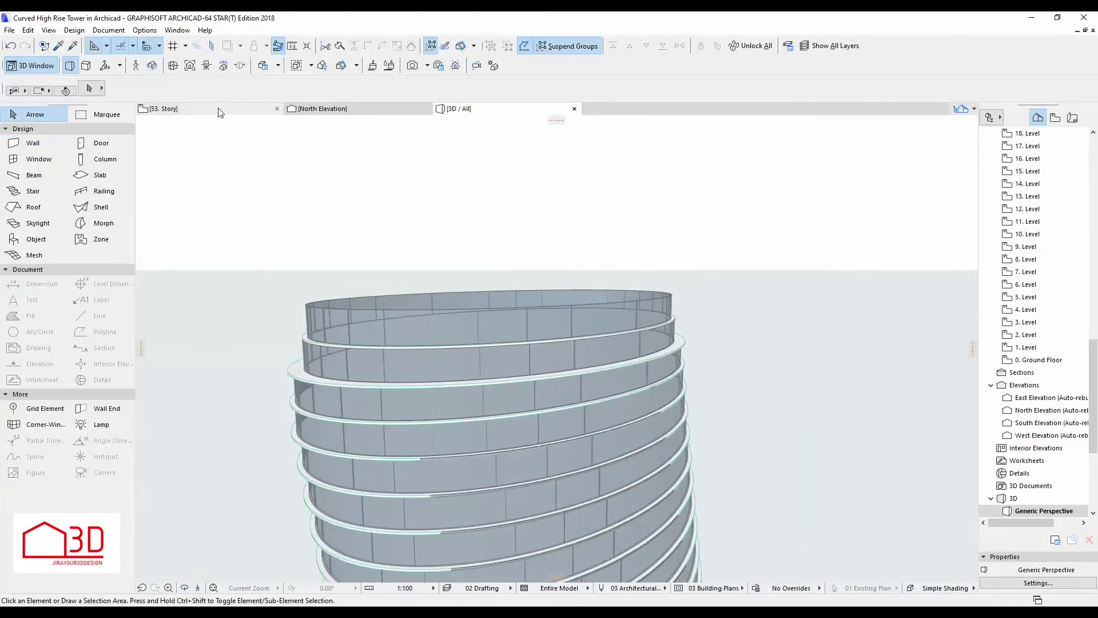
left_click(218, 112)
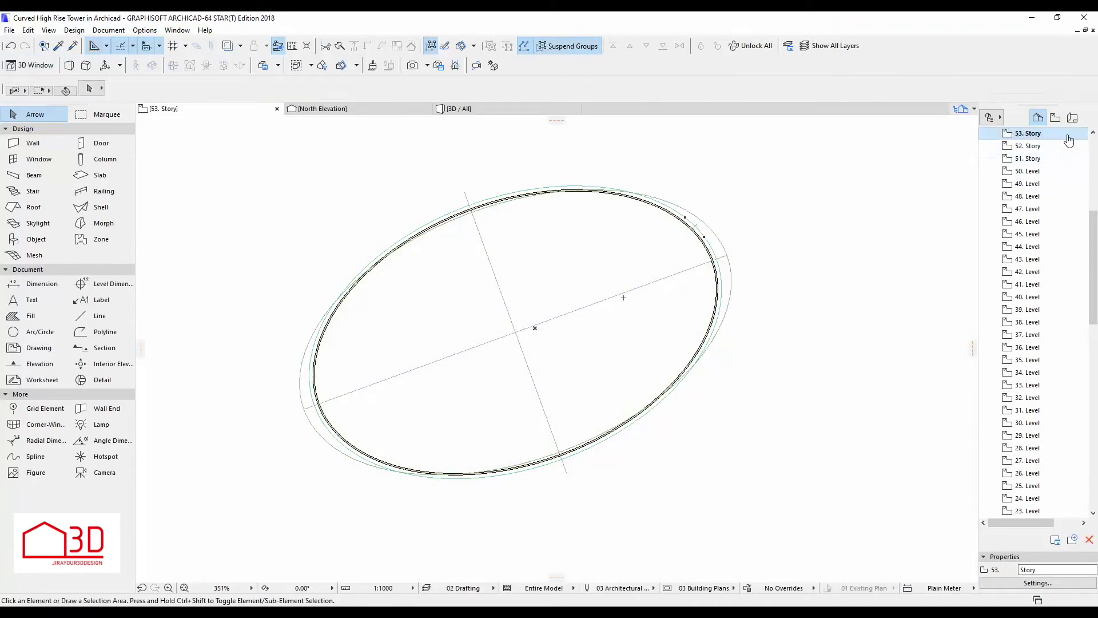
key("ctrl+Down")
Offset the elliptical wall on 52. Story and check it in 3D
left_click(673, 200)
scroll(734, 256, "up", 3)
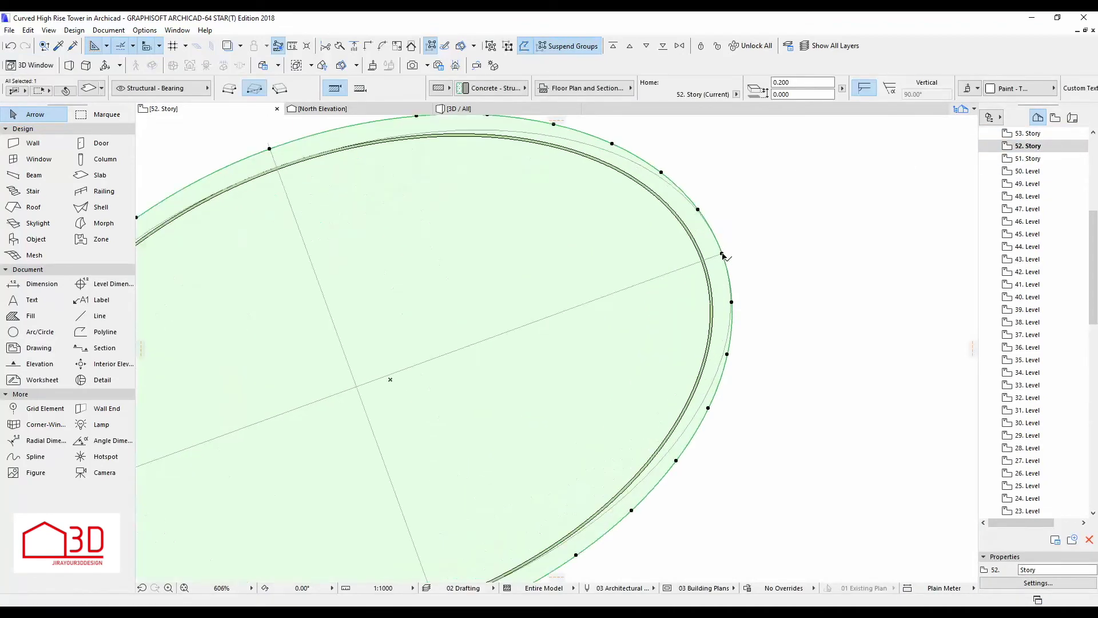
left_click(705, 264)
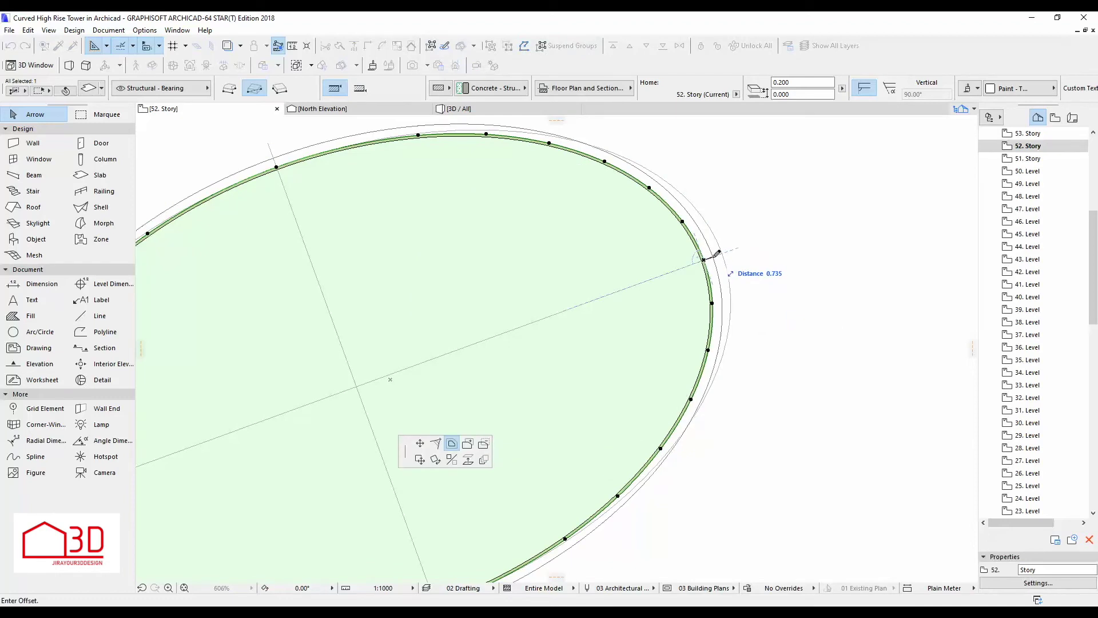
key("Escape")
left_click(447, 109)
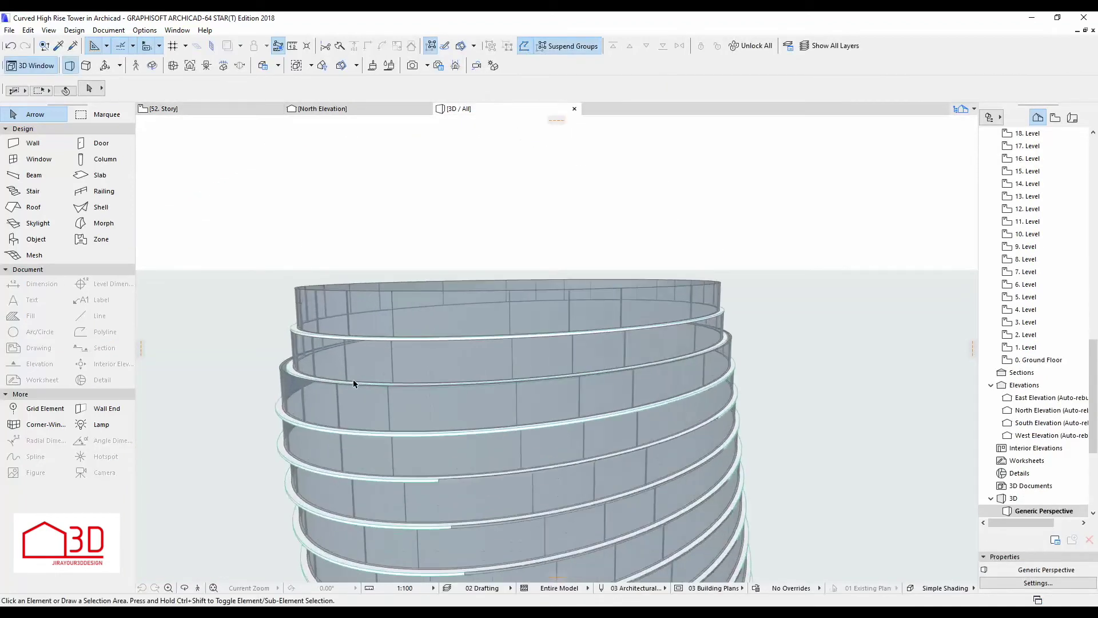
left_click(240, 109)
Re-offset the 52. Story wall onto the slab edge and orbit 3D to verify
left_click(709, 261)
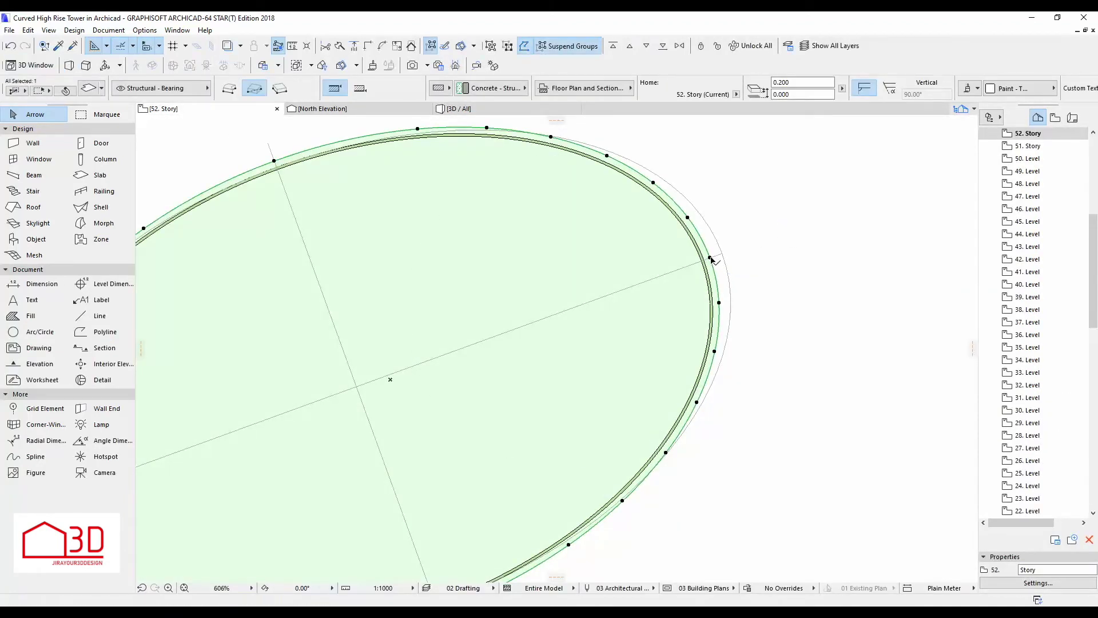
left_click(710, 258)
left_click(718, 252)
key("Escape")
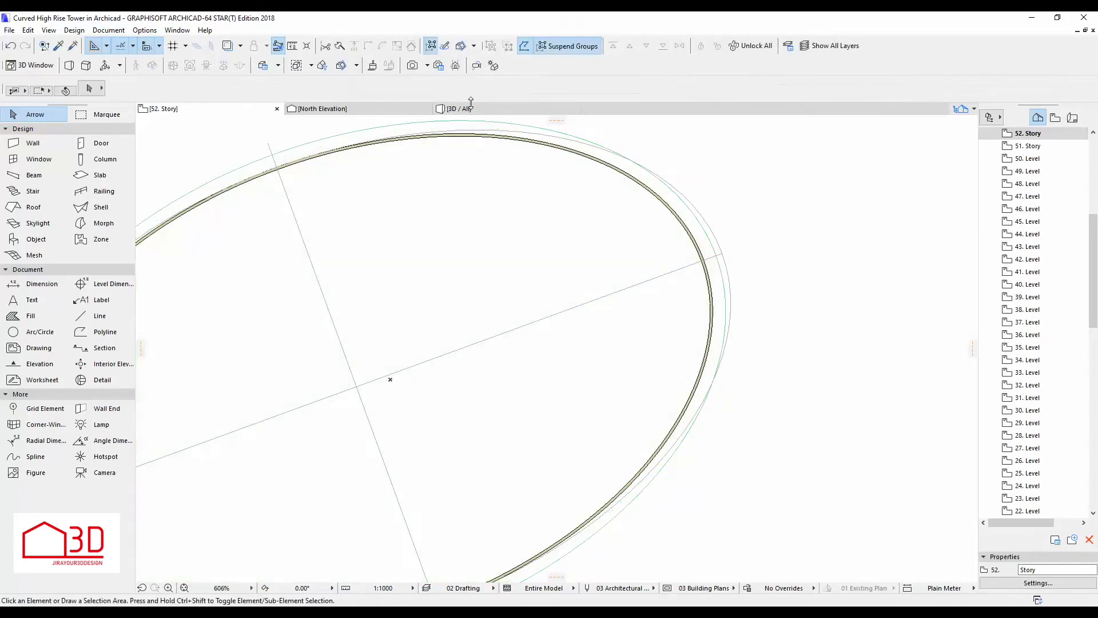
left_click(457, 108)
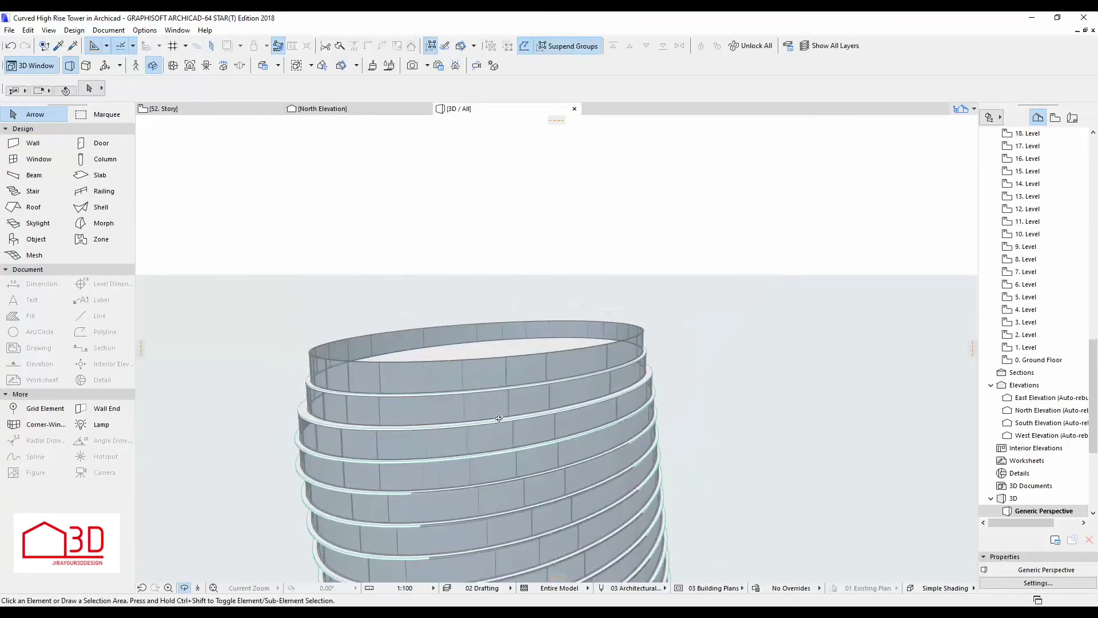
middle_click_drag(341, 388, 556, 348, "shift")
Return to the floor plans and open the empty 54. Story plan
left_click(239, 105)
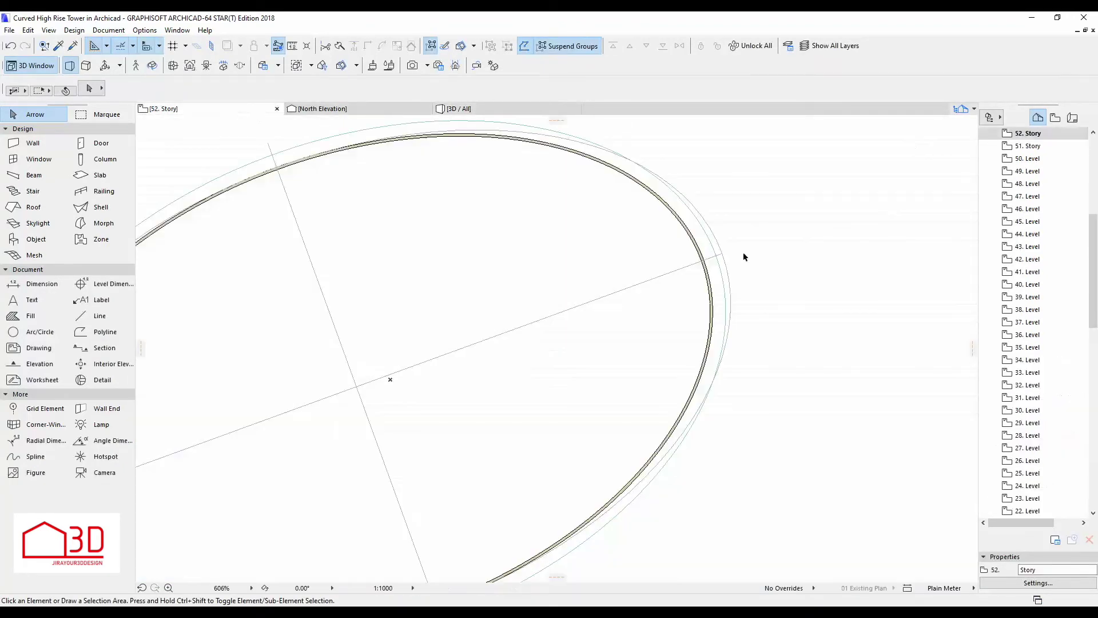
scroll(1050, 212, "up", 1)
left_click(1039, 198)
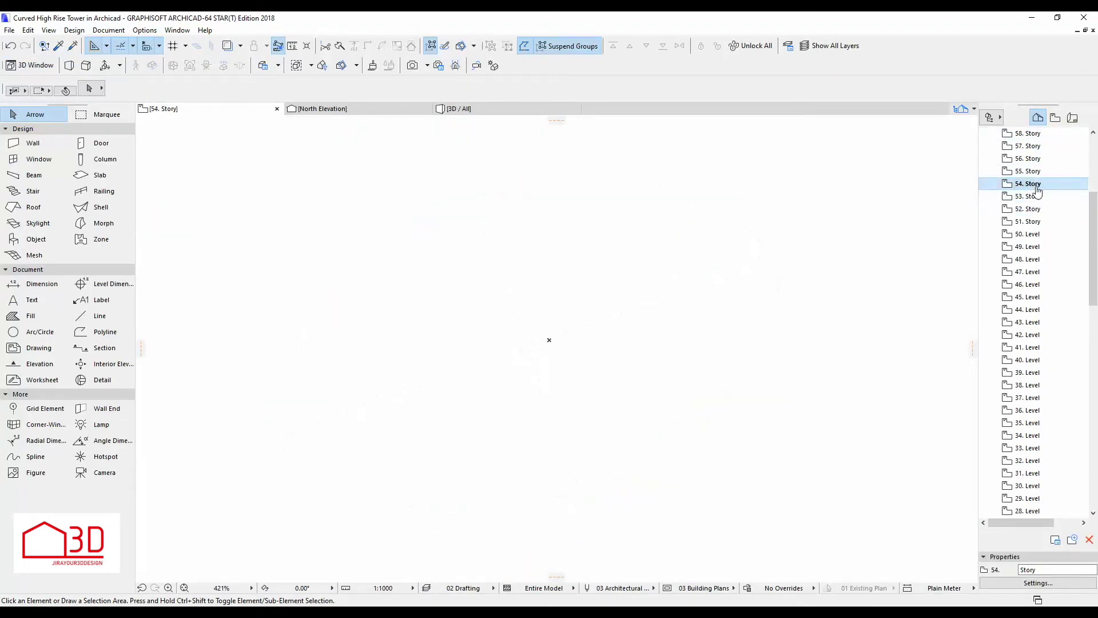
Copy 53. Story's elements onto 54. Story with Edit Elements by Stories
right_click(1029, 196)
left_click(982, 347)
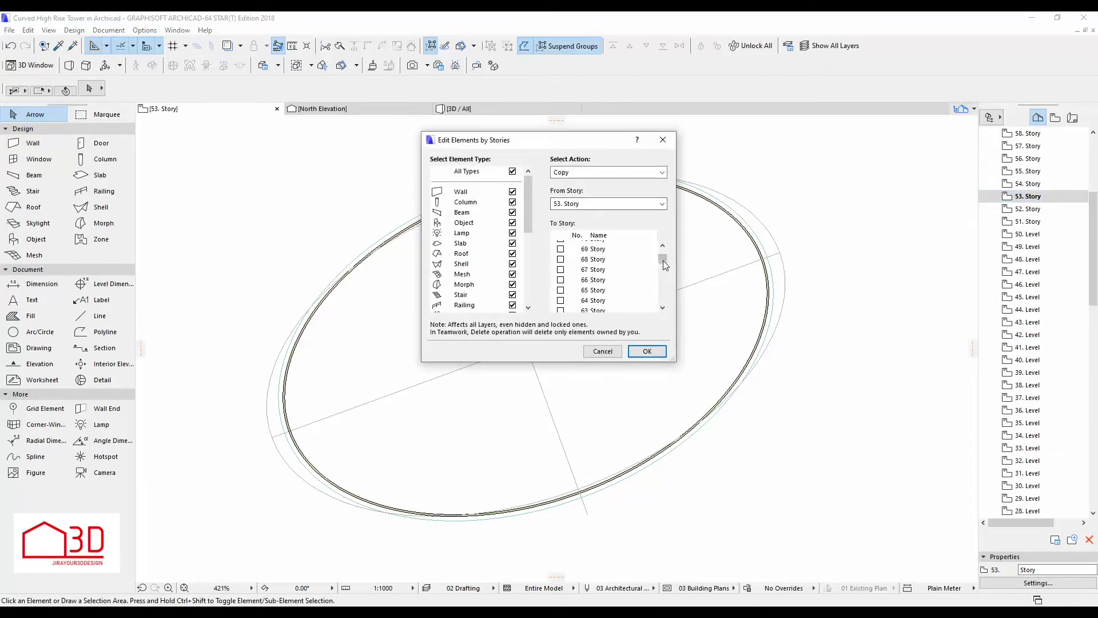
left_click(647, 351)
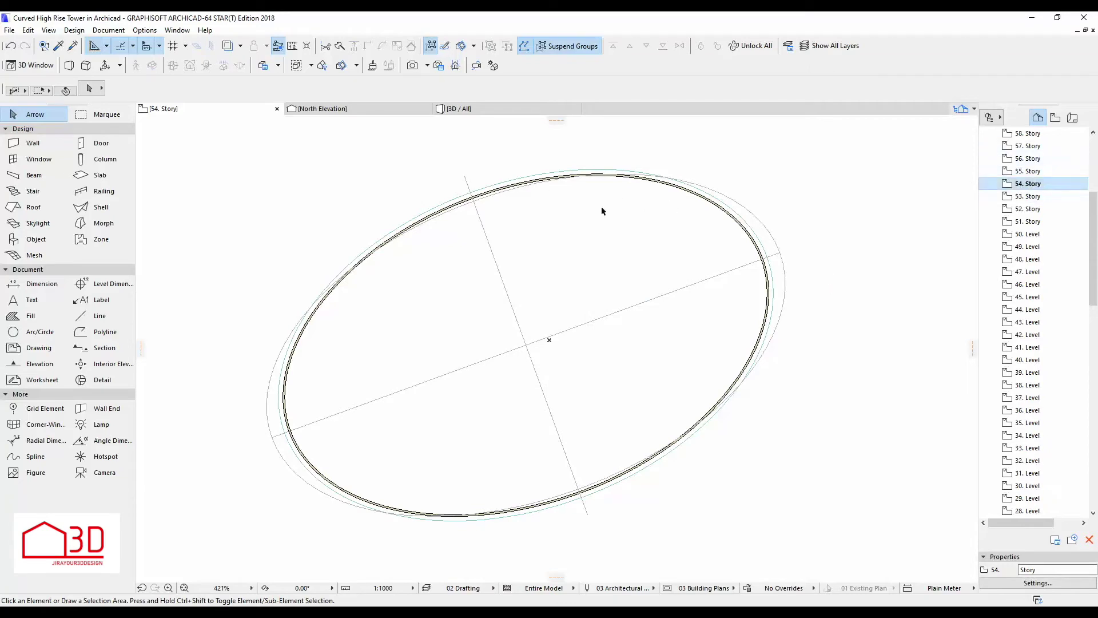
left_click(474, 204)
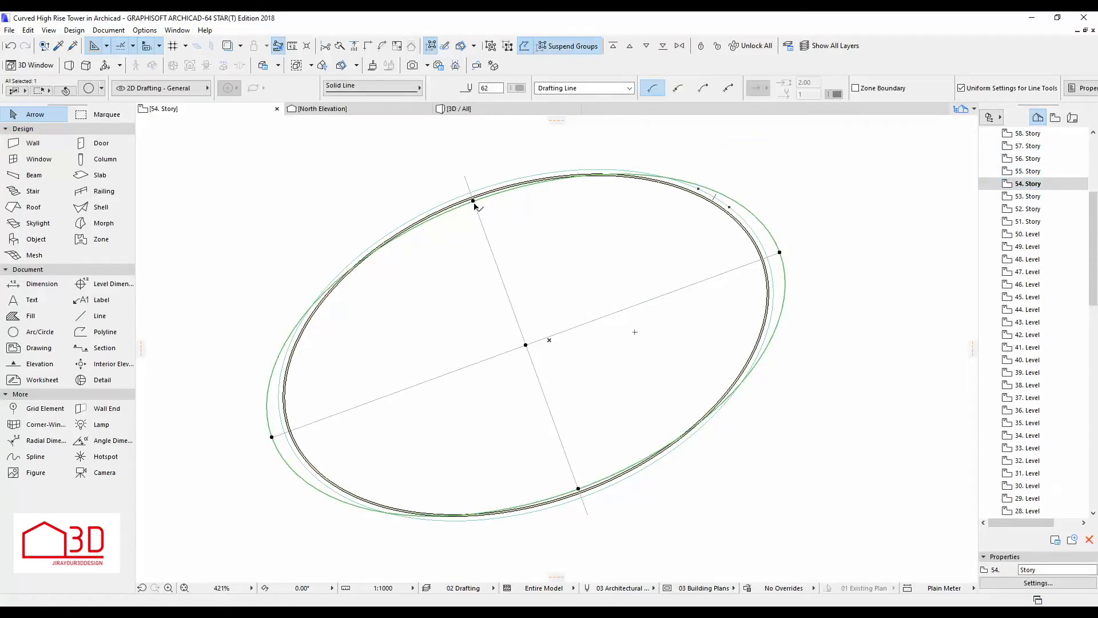
Reshape the outer guide ellipse on 54. Story by moving one of its points
left_click(473, 201)
left_click(419, 443)
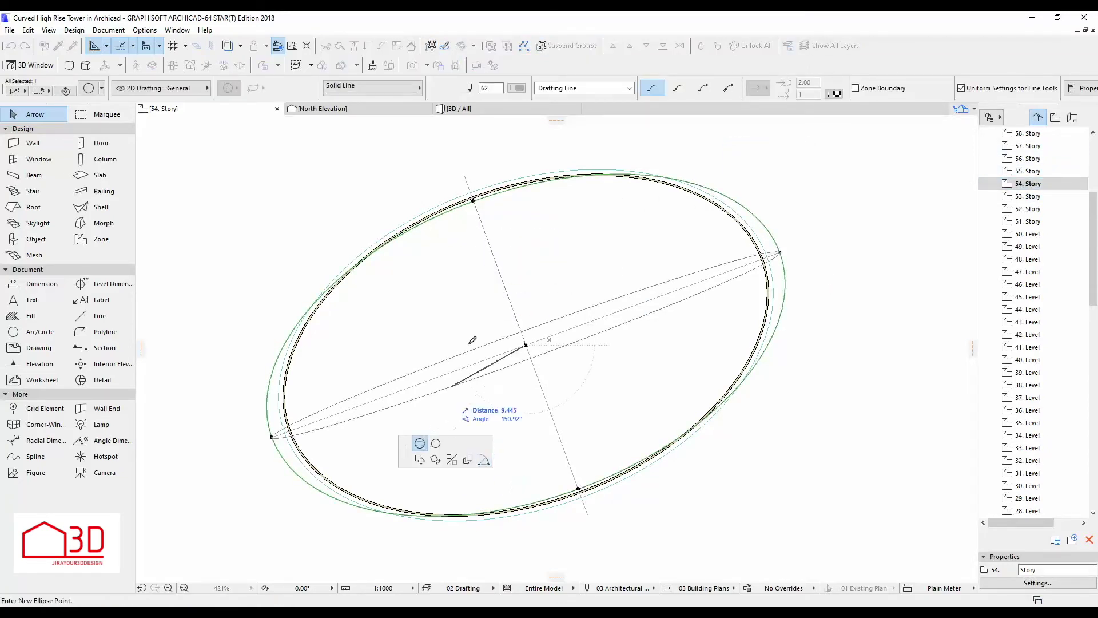
scroll(499, 212, "up", 2)
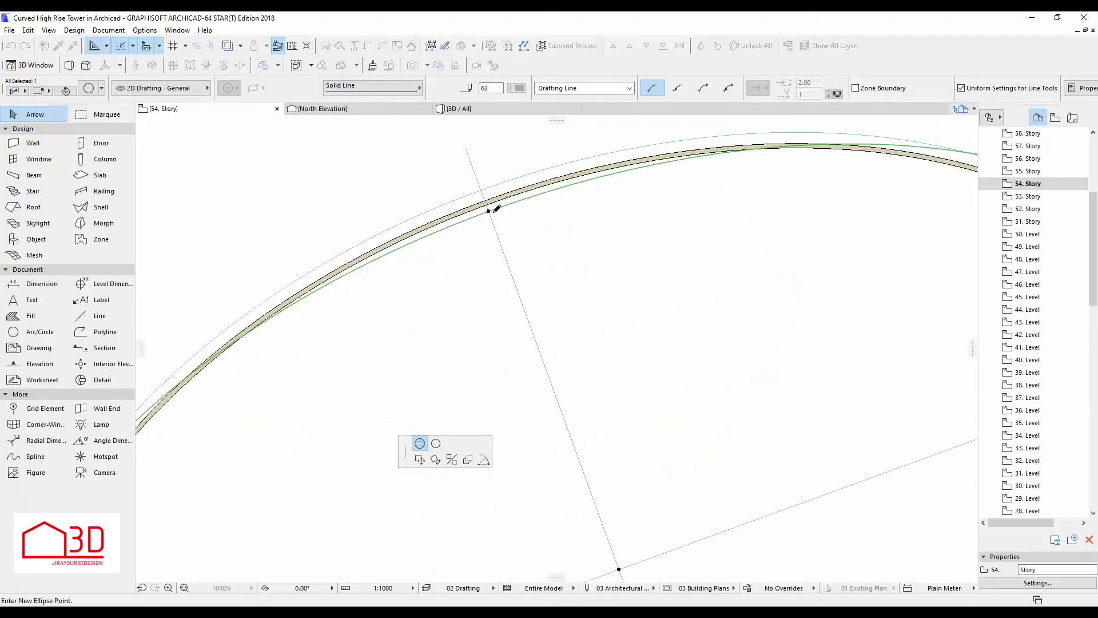
left_click(503, 216)
Offset the elliptical slab's curved edge to fit the new ellipse
left_click(879, 222)
key("Escape")
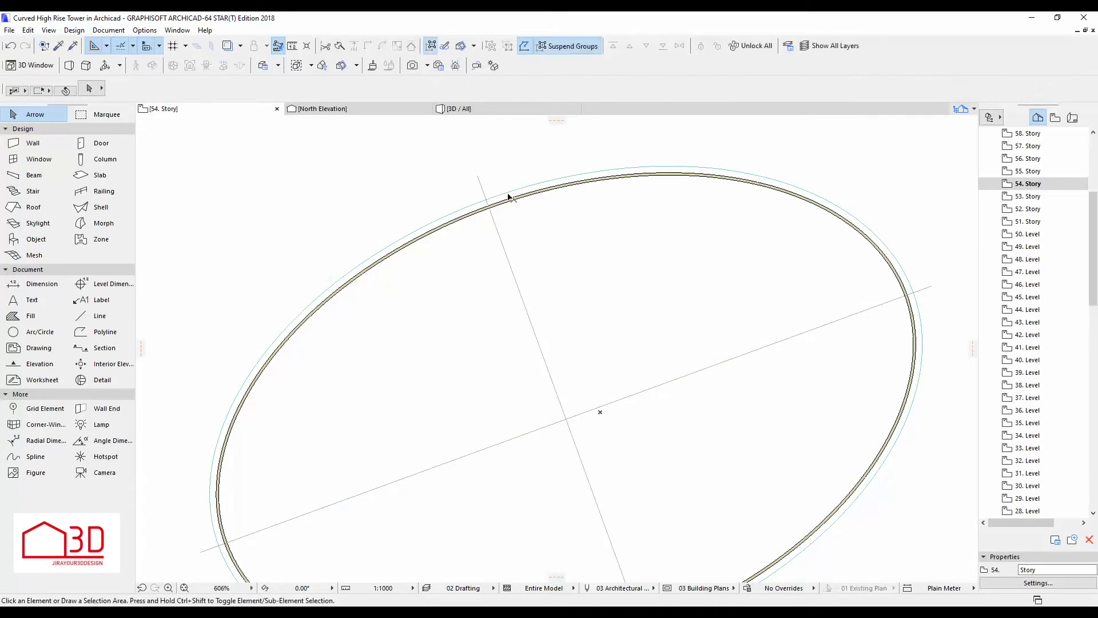
left_click(507, 194)
left_click(459, 447)
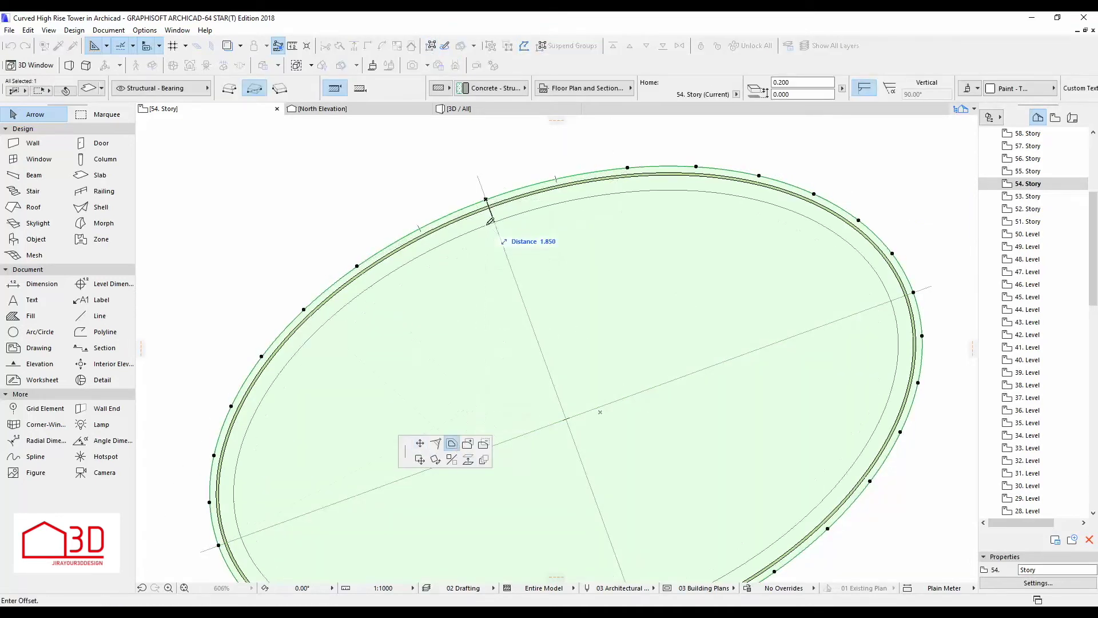
left_click(487, 200)
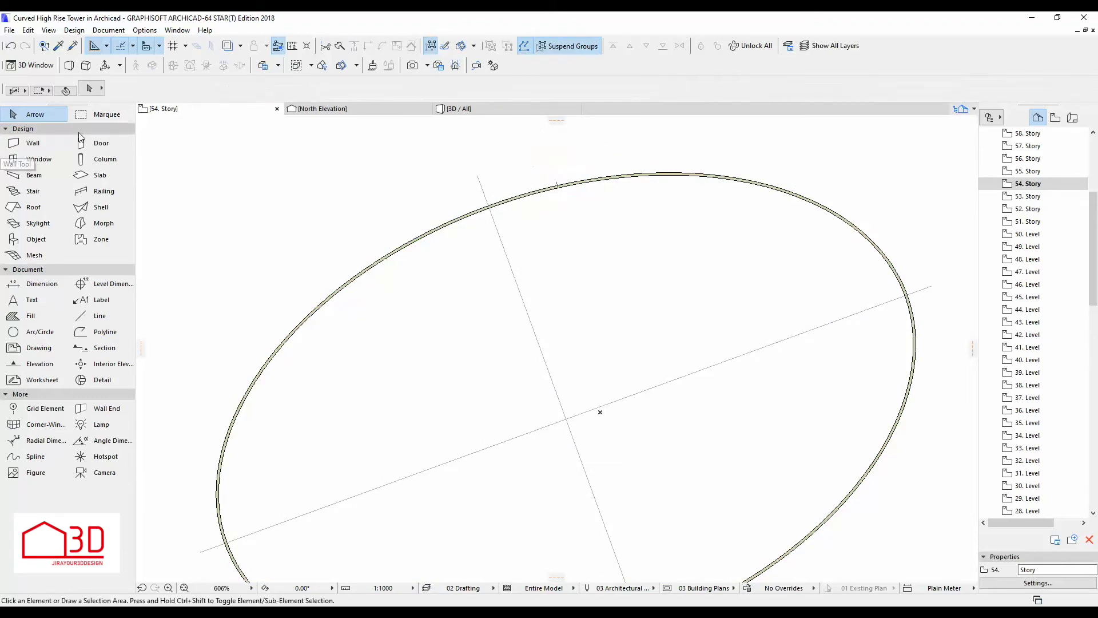
Offset all the elliptical wall segments out to the new outline
left_click(33, 143)
key("ctrl+a")
left_click(487, 203)
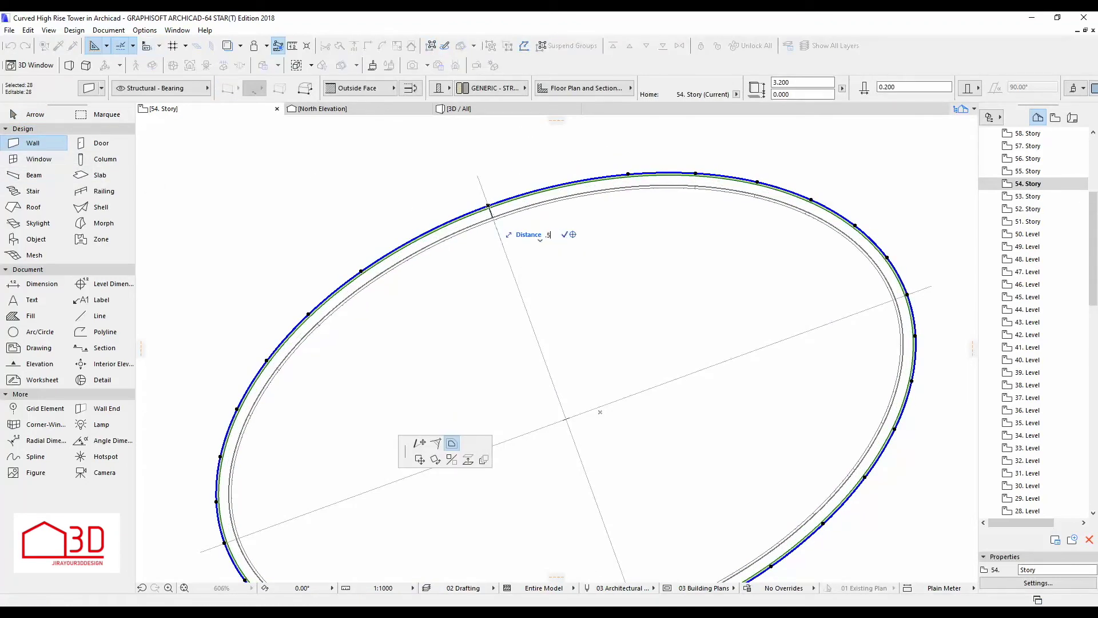
key("Escape")
key("Escape")
Check the tower's twist in 3D and return to the 56. Story plan
key("F3")
middle_click_drag(710, 340, 487, 206, "shift")
left_click(231, 109)
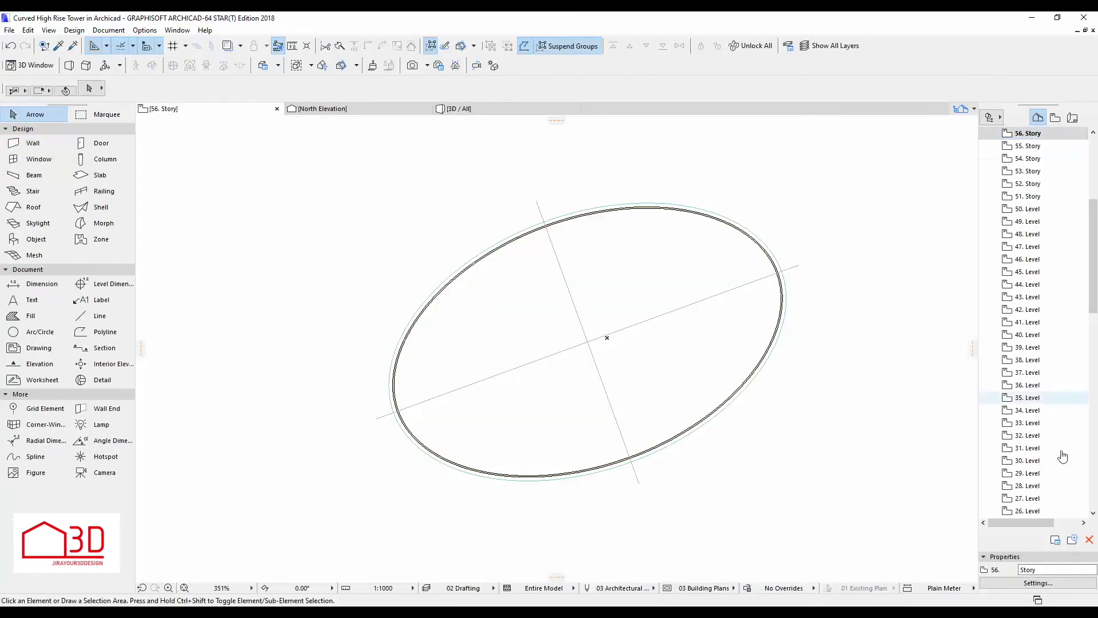
Copy the current story's elements to the chosen stories via Edit Elements by Stories
right_click(1050, 143)
left_click(1024, 285)
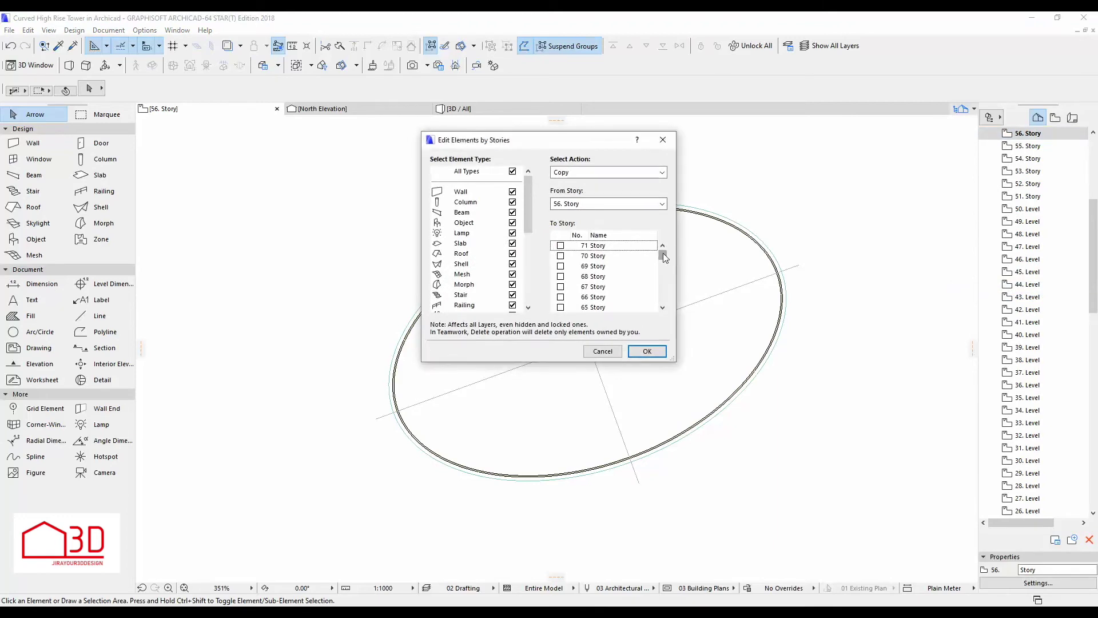
left_click(617, 353)
Offset 56. Story's elliptical slab edge outward
left_click(546, 220)
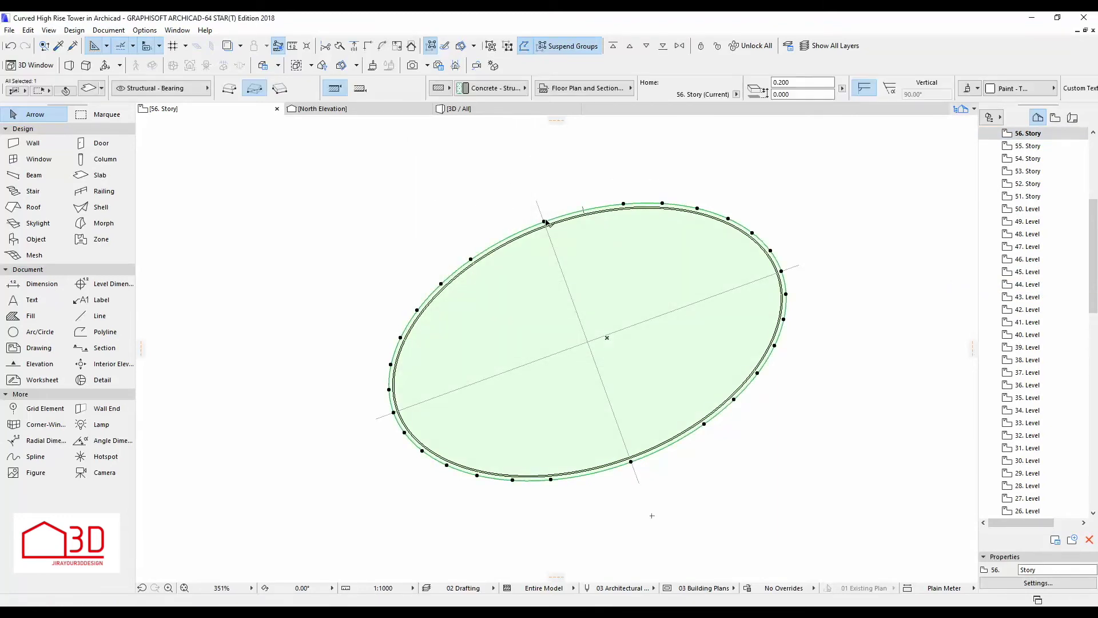
scroll(548, 216, "up", 3)
left_click(543, 227)
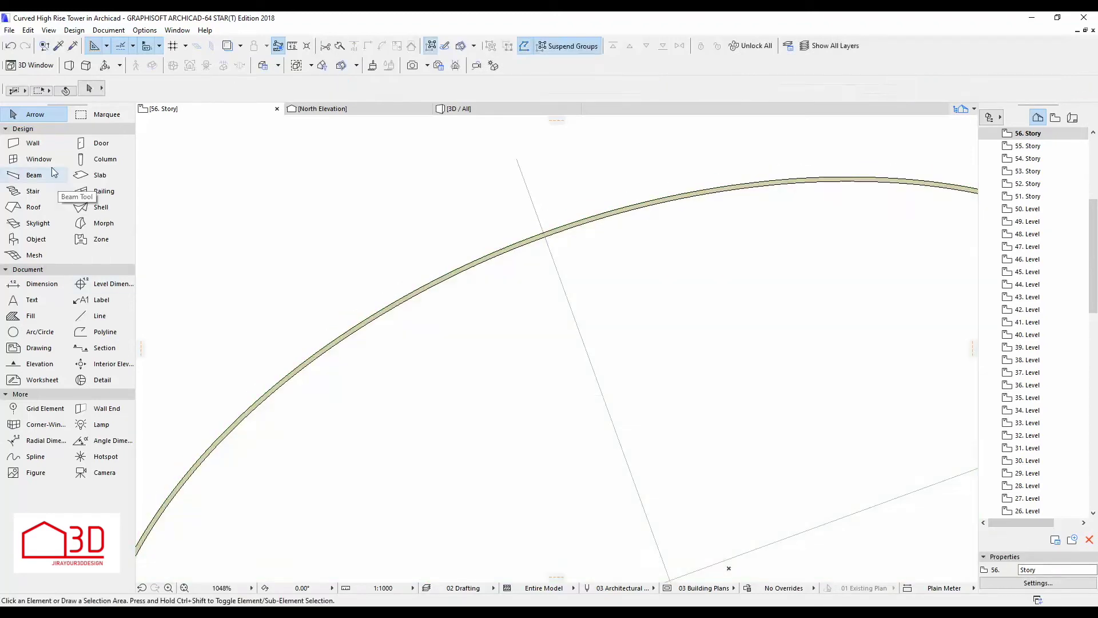
Select all 28 curved walls on 56. Story and offset them to the slab edge
left_click(32, 143)
double_click(40, 146)
left_click(649, 526)
key("ctrl+a")
left_click(545, 231)
left_click(548, 213)
scroll(549, 213, "down", 2)
scroll(638, 244, "down", 1)
key("Escape")
Copy 56. Story's elements onto 57. Story with Edit Elements by Stories
right_click(1028, 133)
left_click(1003, 286)
left_click(661, 269)
left_click(646, 350)
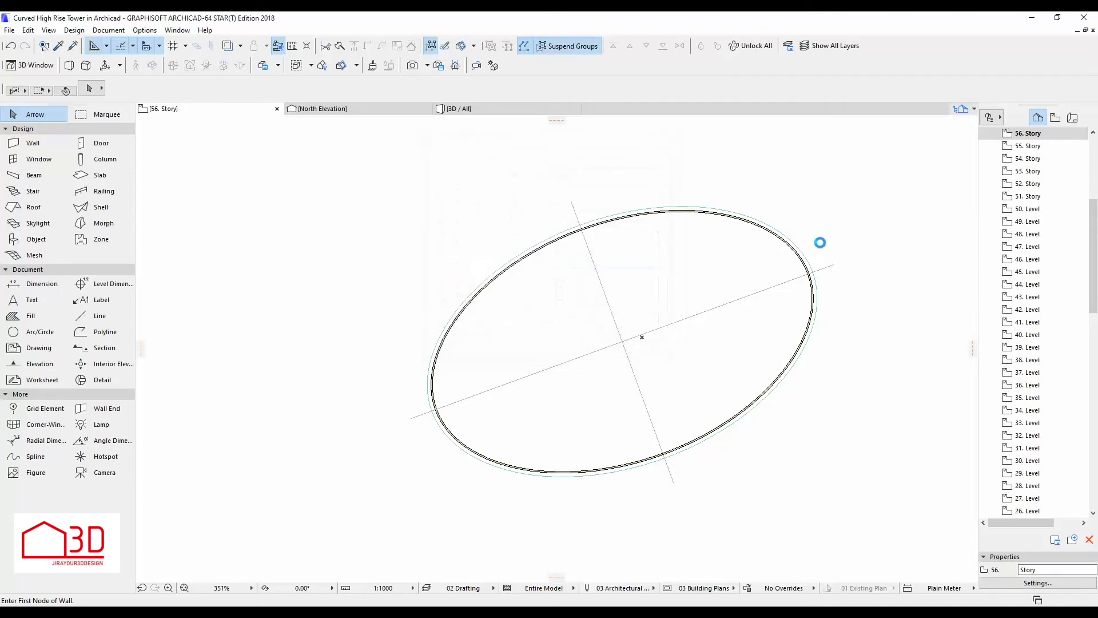
left_click(662, 239)
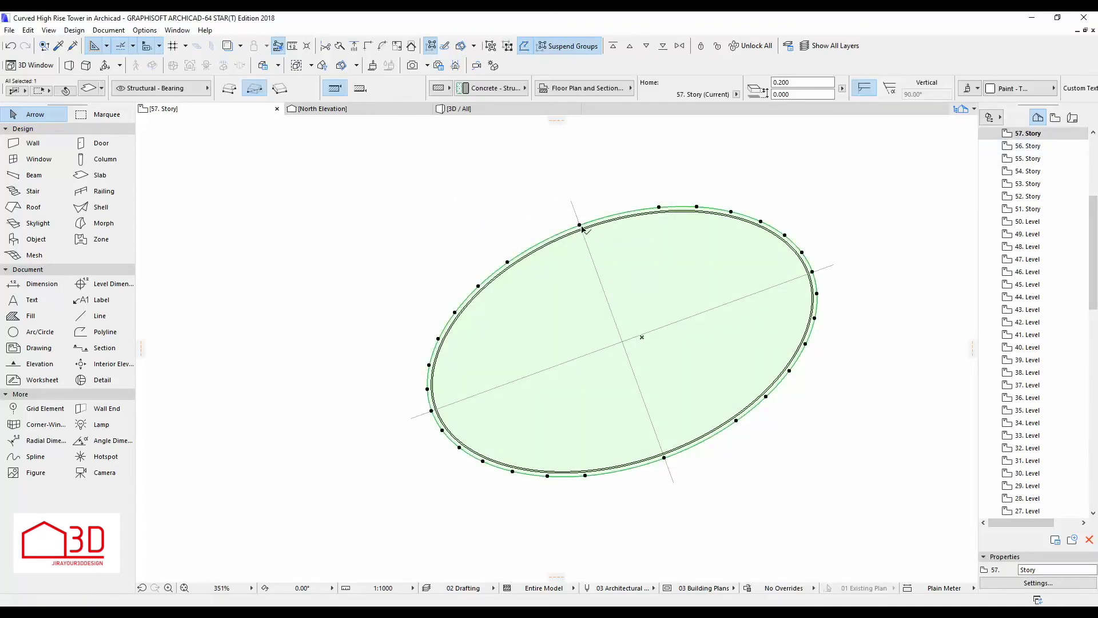
scroll(587, 226, "up", 4)
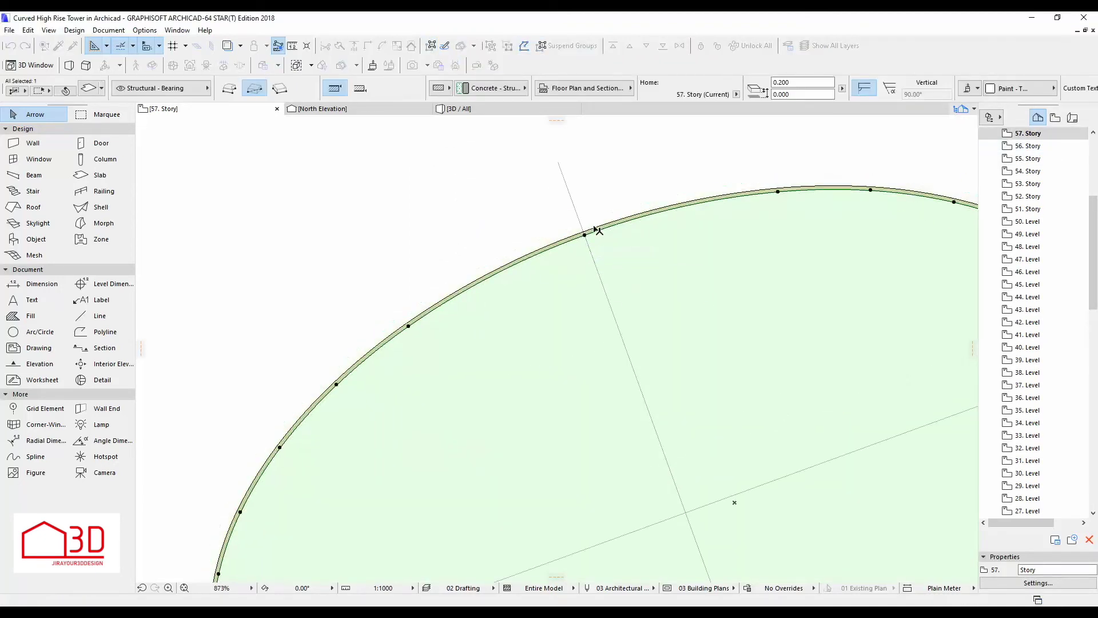
key("Escape")
double_click(50, 144)
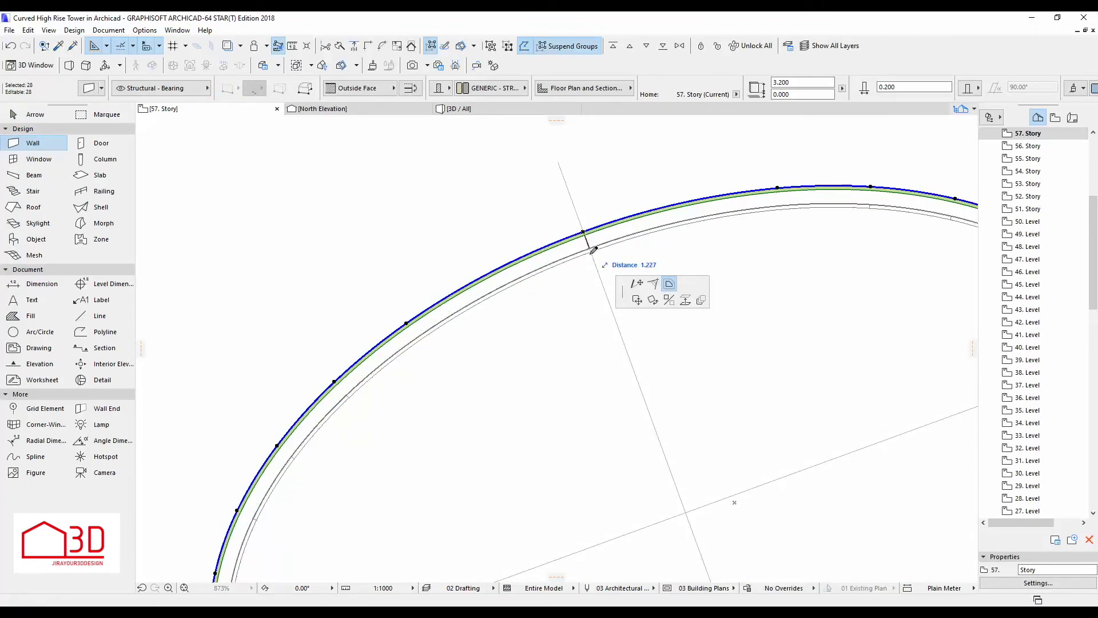
scroll(535, 204, "down", 2)
scroll(535, 204, "up", 2)
scroll(572, 200, "down", 3)
left_click(506, 111)
scroll(499, 297, "up", 5)
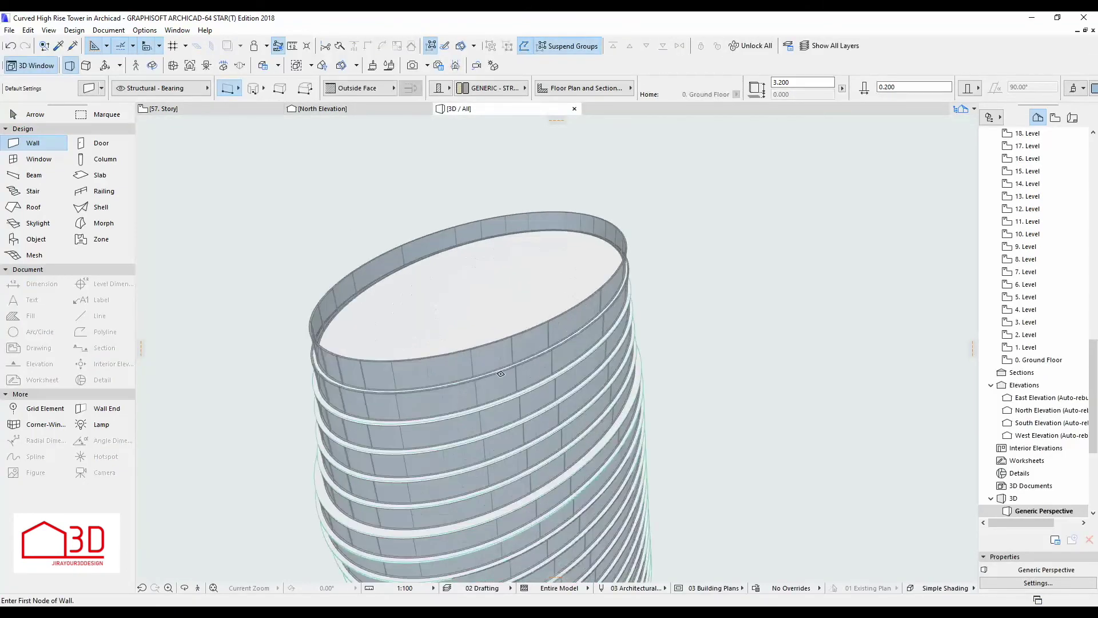
scroll(373, 150, "down", 3)
scroll(492, 205, "down", 3)
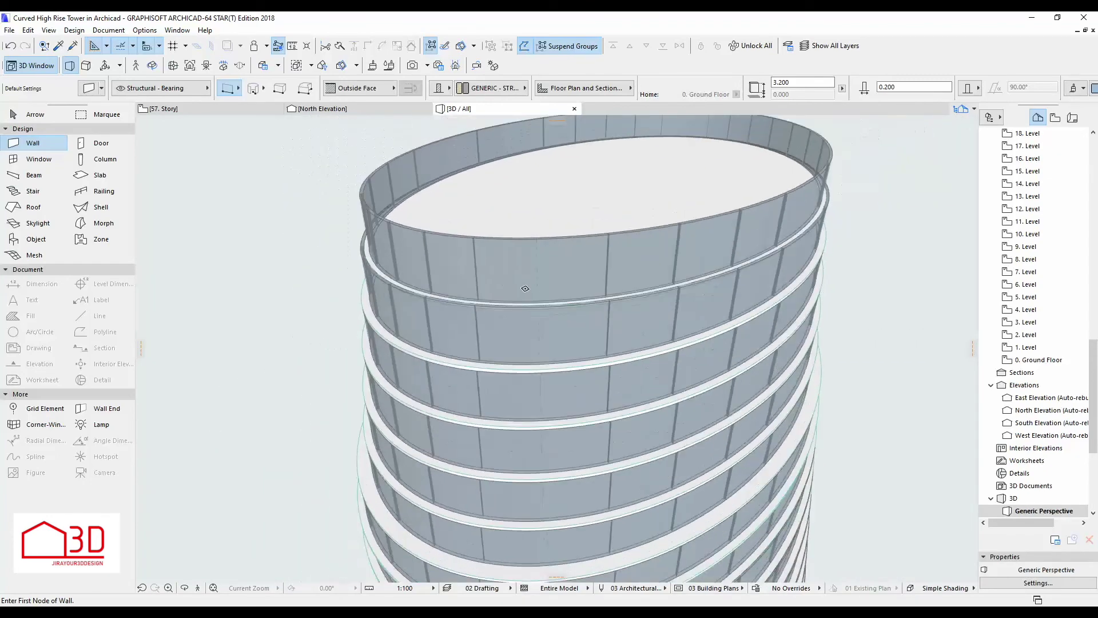
key("ctrl+z")
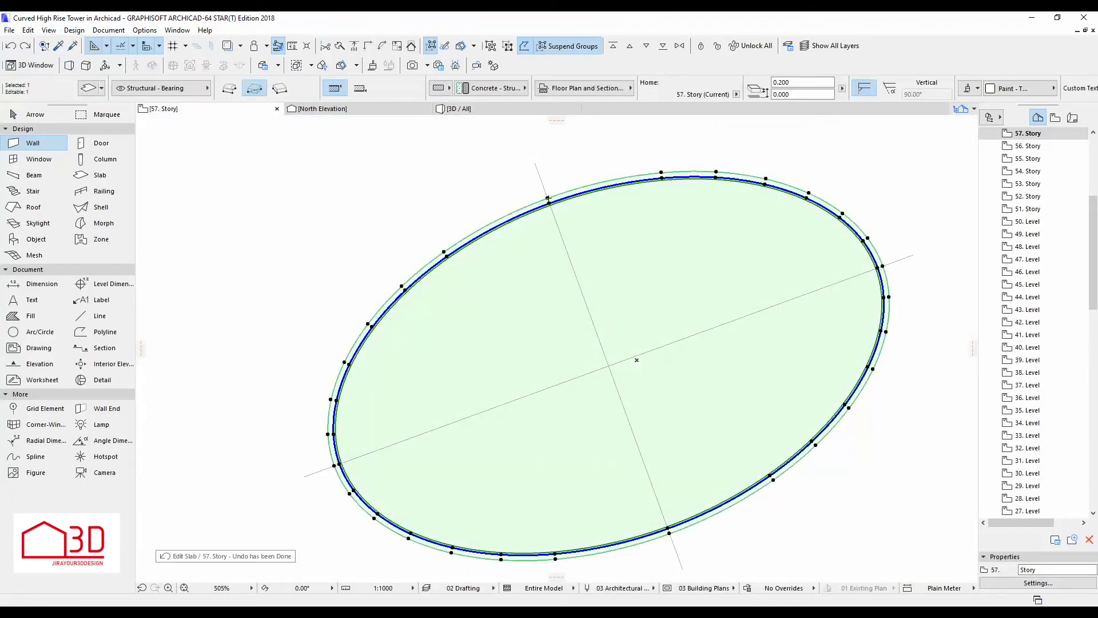
Offset 57. Story's slab edge and 28 curved walls, checking the result in 3D
left_click(551, 199)
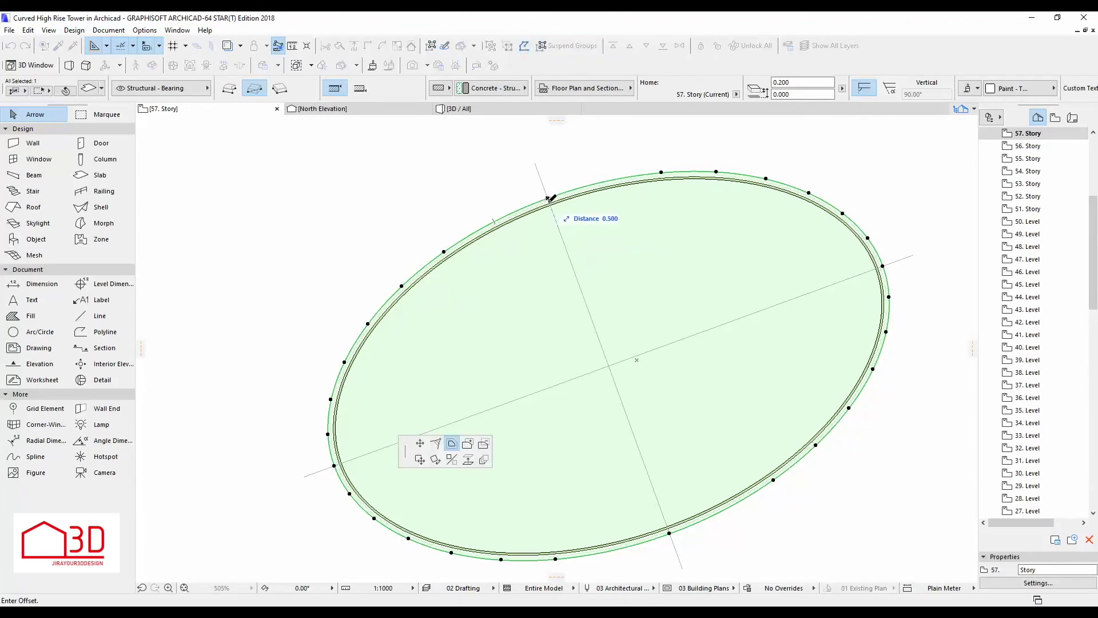
key("Delete")
double_click(32, 142)
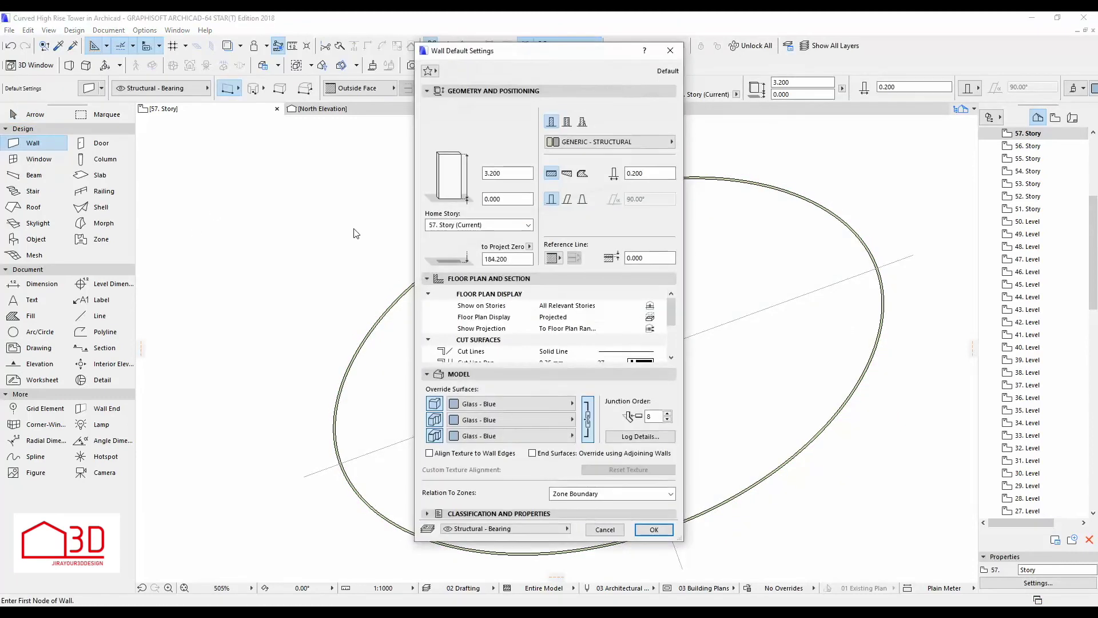
key("Return")
key("ctrl+a")
left_click(555, 196)
left_click(554, 211)
key("Escape")
key("F3")
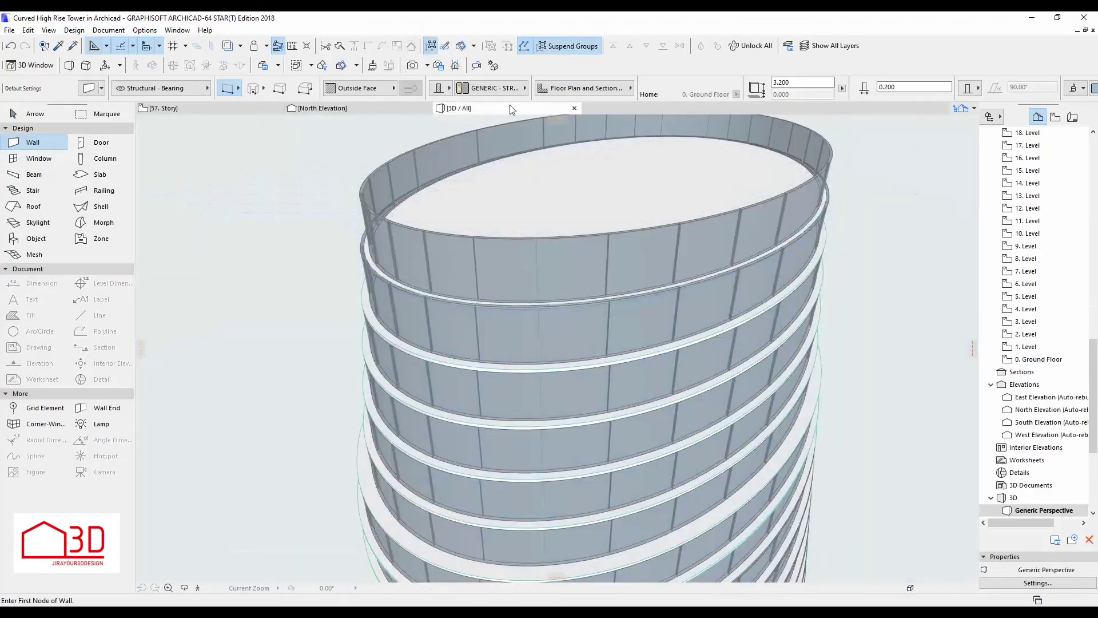
key("F2")
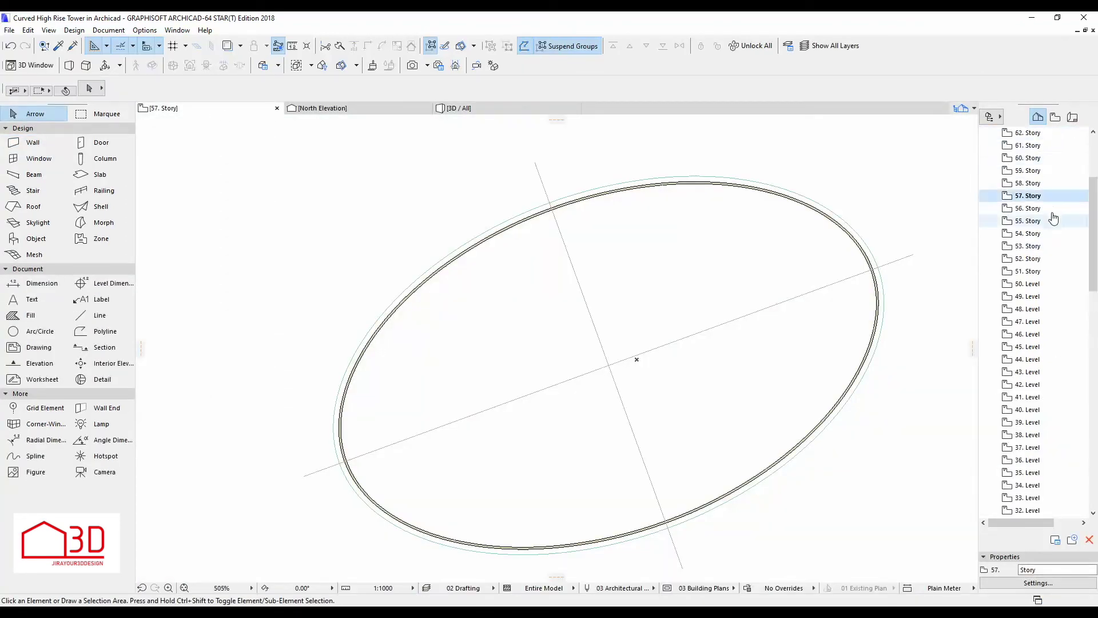
Copy 57. Story's elements onto 58. Story via Edit Elements by Stories
right_click(1027, 245)
left_click(1003, 400)
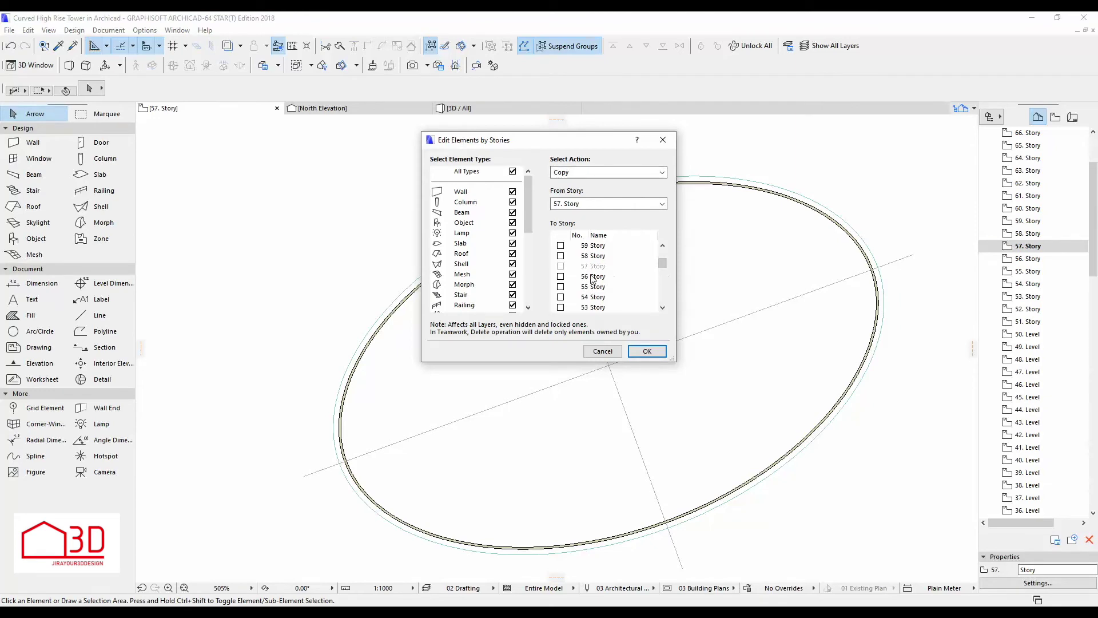
left_click(643, 350)
Offset 58. Story's elliptical slab edge and its curved walls outward
left_click(672, 331)
left_click(553, 201)
scroll(555, 201, "up", 5)
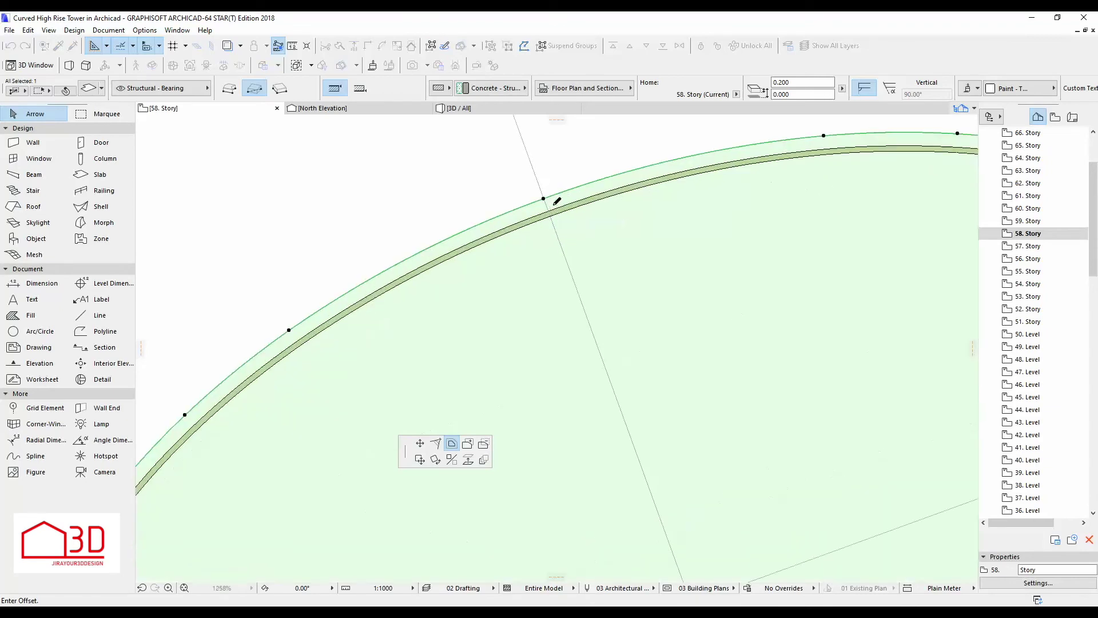
left_click(553, 208)
left_click(33, 142)
left_click(577, 236)
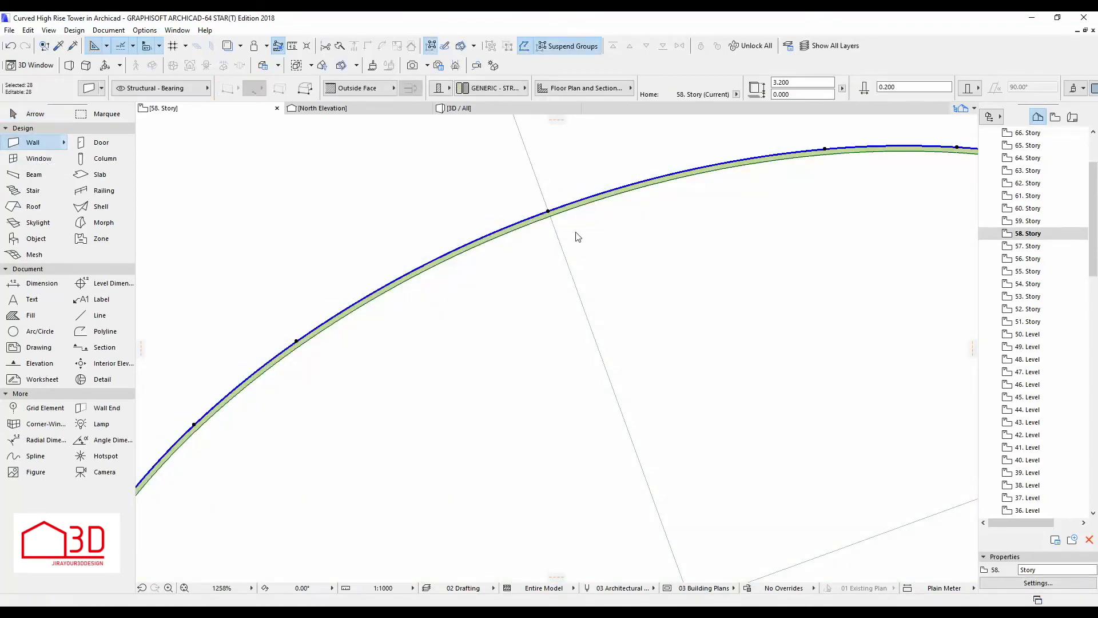
left_click(548, 211)
key("Escape")
key("Escape")
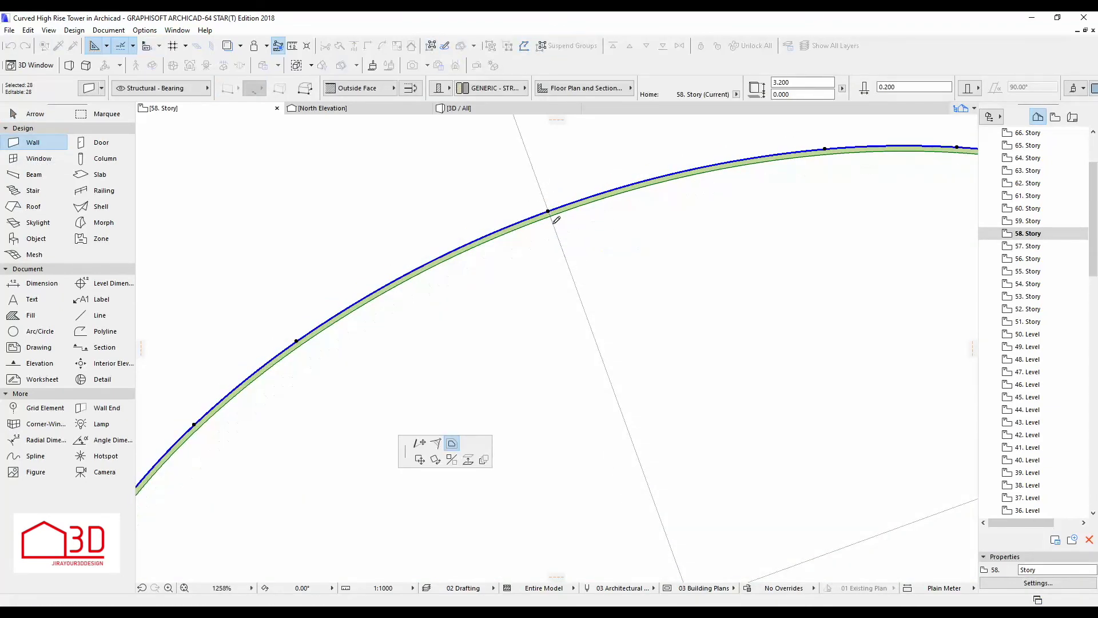
scroll(516, 174, "down", 3)
scroll(516, 175, "down", 4)
right_click(1072, 250)
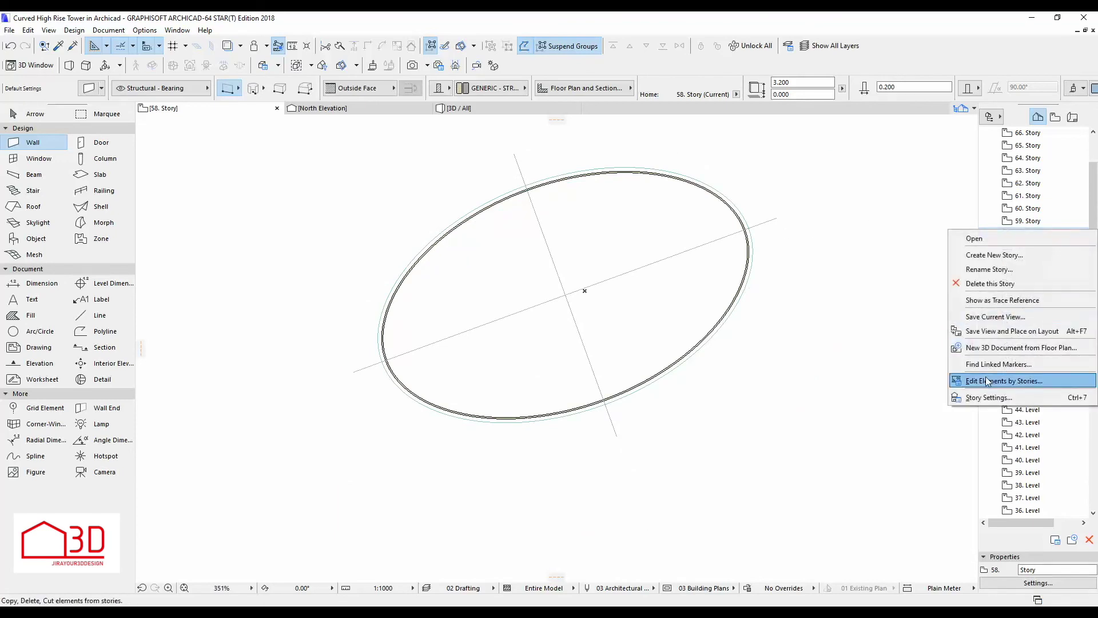
Copy 58. Story's elements onto 59. Story
left_click(1005, 444)
scroll(661, 264, "down", 2)
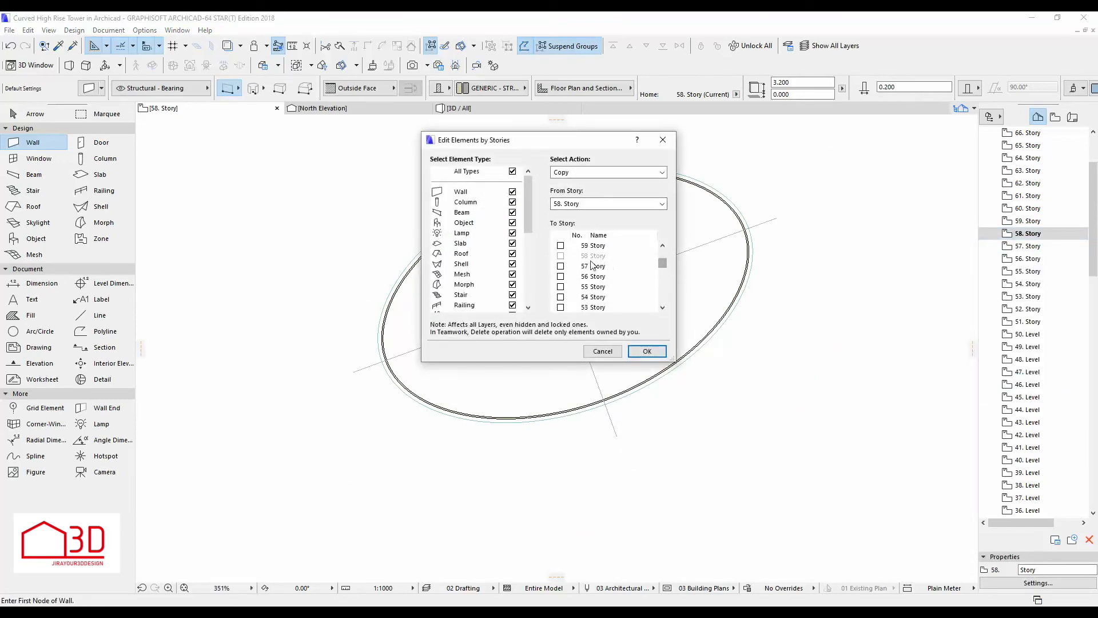
left_click(560, 246)
left_click(651, 351)
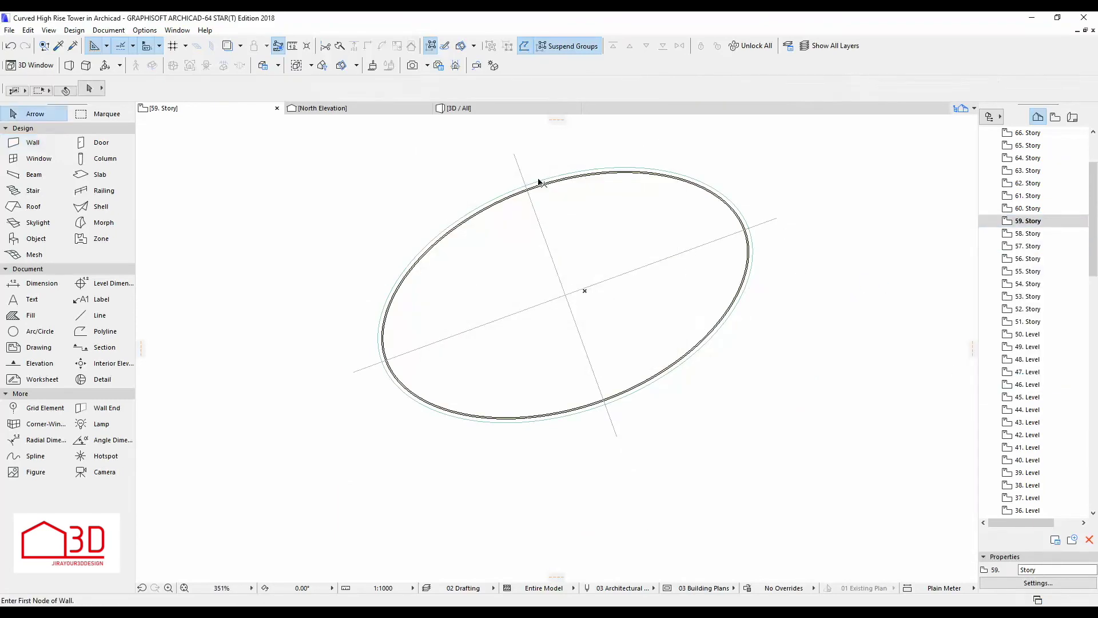
Offset 59. Story's slab edge and curved walls along the ellipse
scroll(562, 179, "up", 3)
left_click(490, 198)
left_click(490, 197)
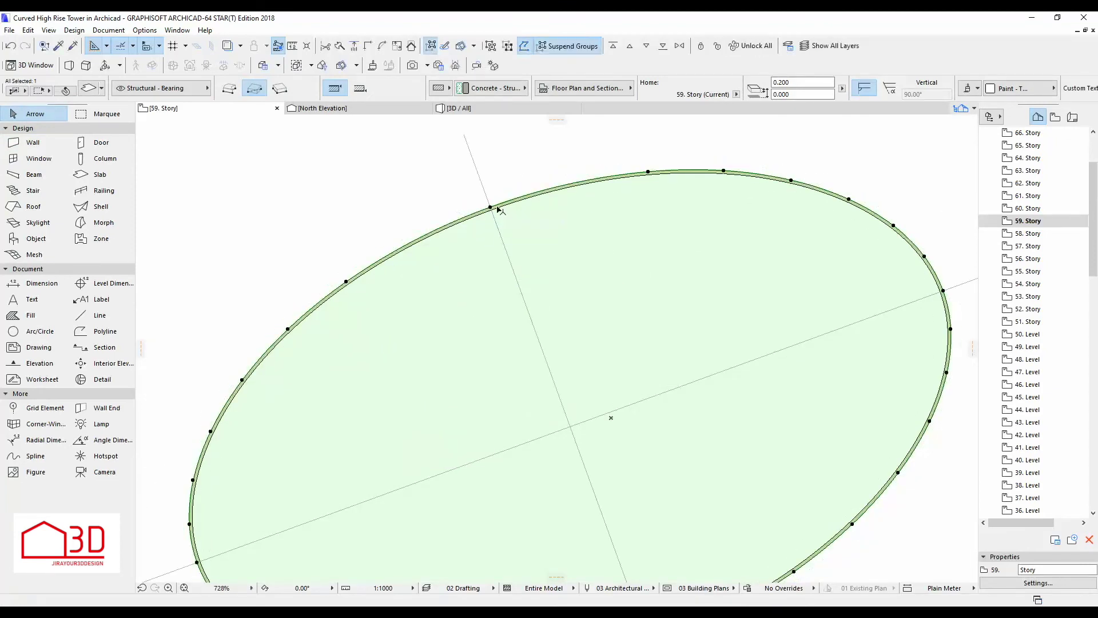
left_click(30, 146)
left_click(490, 204)
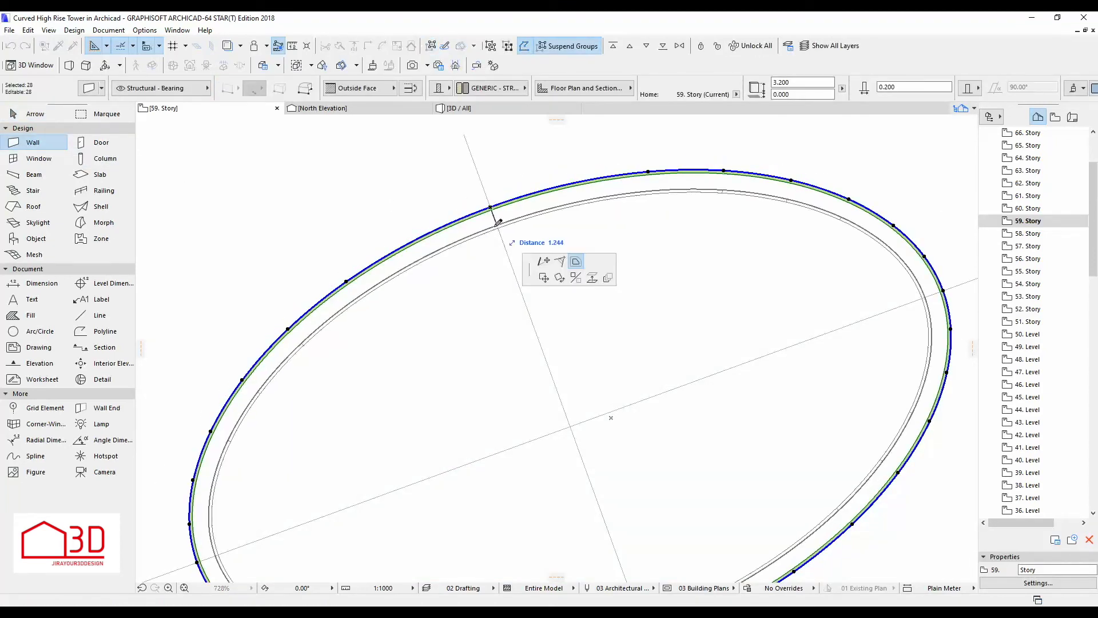
Copy 59. Story's elements onto 60. Story with Edit Elements by Stories
double_click(1069, 207)
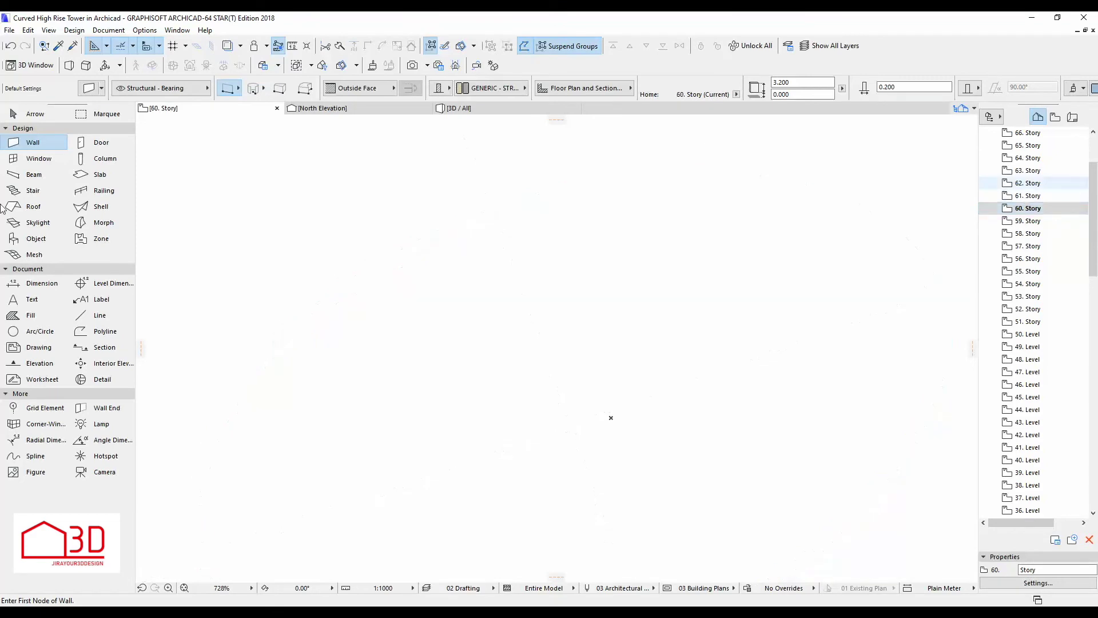
double_click(1019, 222)
right_click(1019, 223)
left_click(926, 372)
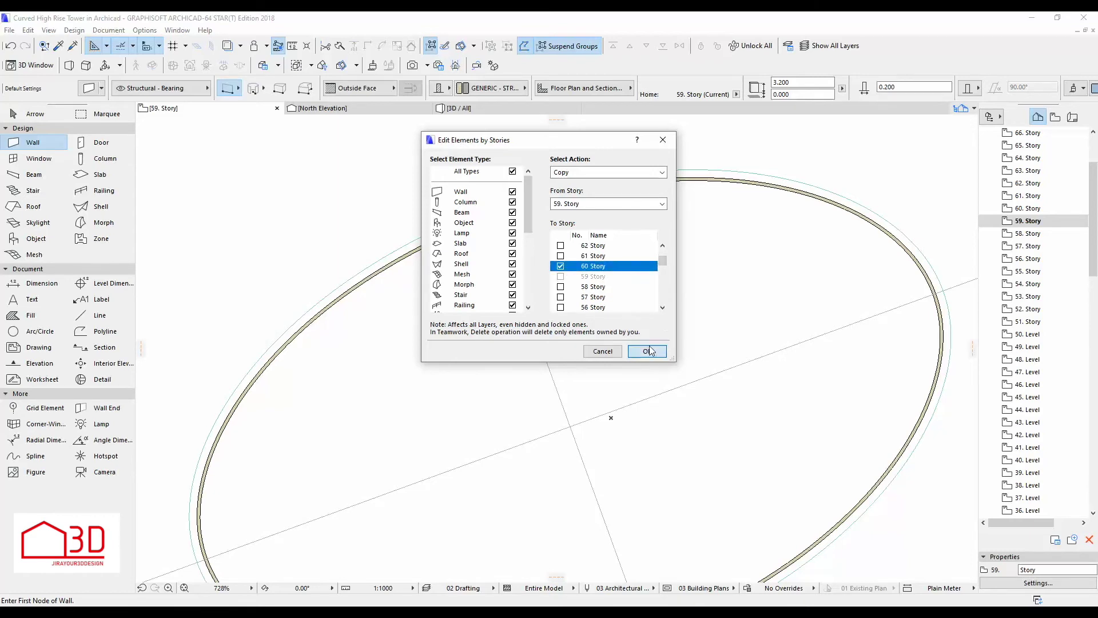
left_click(649, 350)
Offset 60. Story's slab edge and curved walls, then view the whole tower in 3D
scroll(558, 344, "down", 3)
left_click(490, 214)
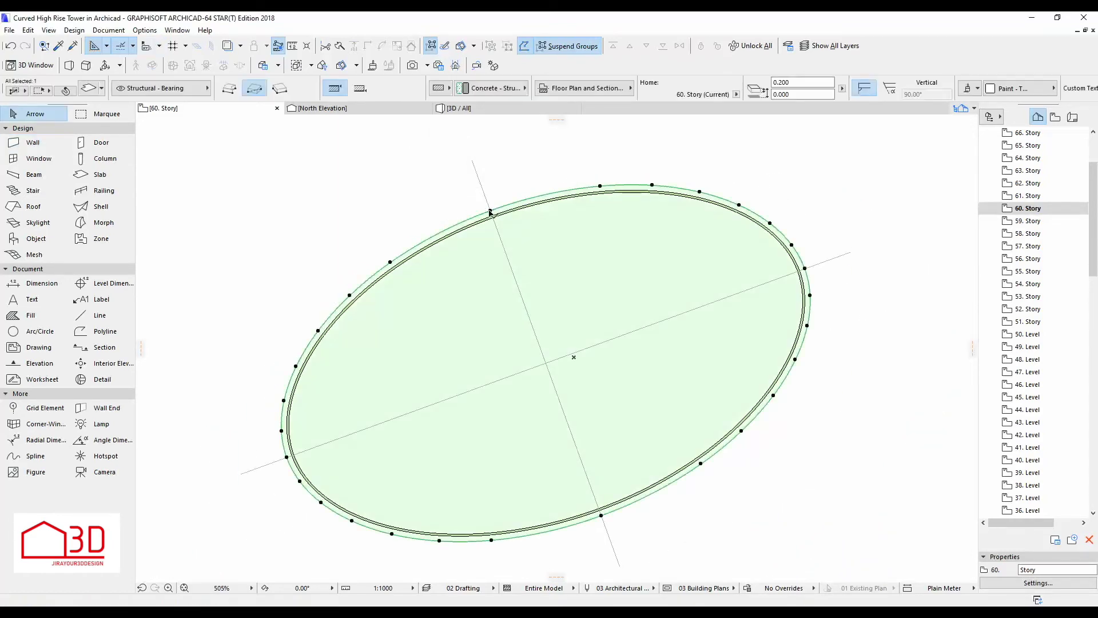
left_click(564, 147)
scroll(499, 214, "up", 3)
left_click(499, 214)
left_click(33, 143)
left_click(478, 223)
left_click(496, 216)
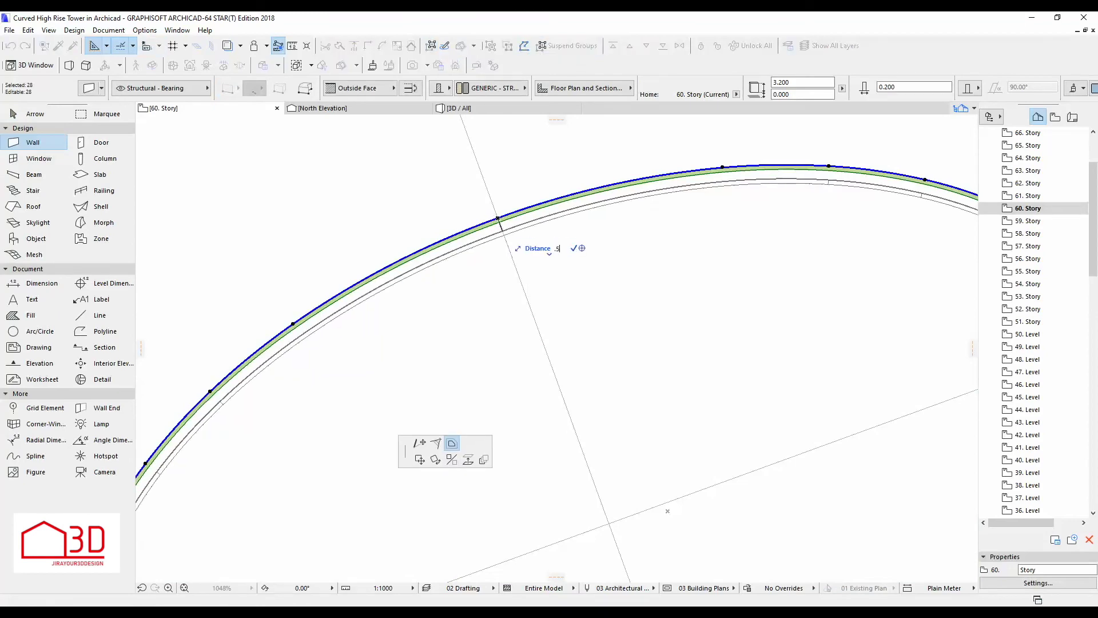
left_click(526, 245)
scroll(661, 198, "down", 3)
left_click(34, 114)
left_click(457, 108)
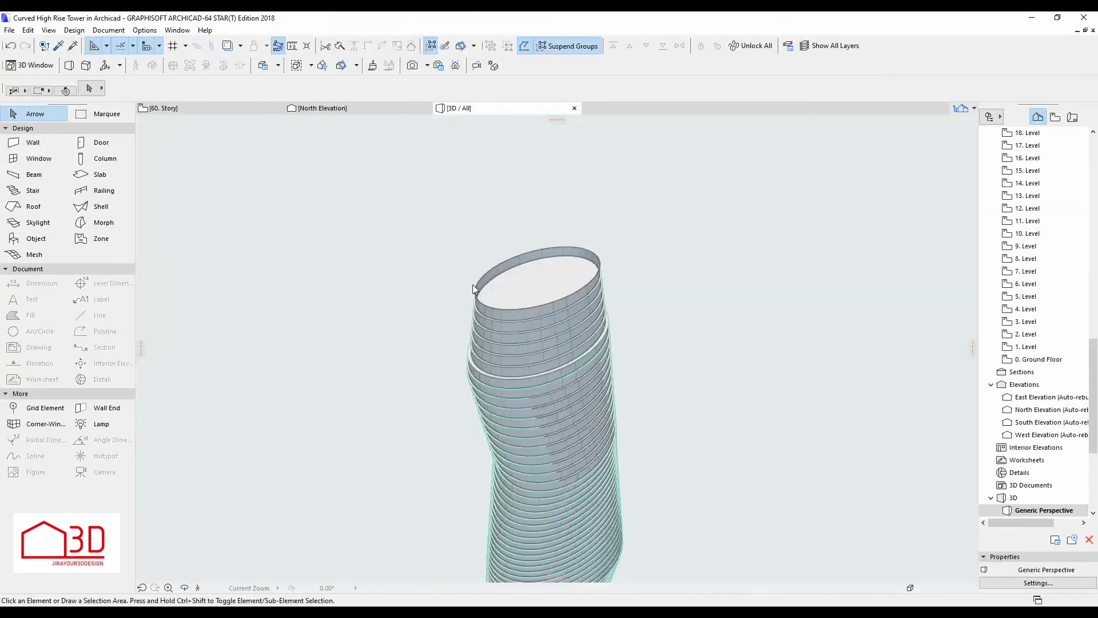
Orbit and zoom around the twisting tower in 3D, then return to the 60. Story plan
scroll(505, 383, "up", 3)
scroll(509, 389, "up", 3)
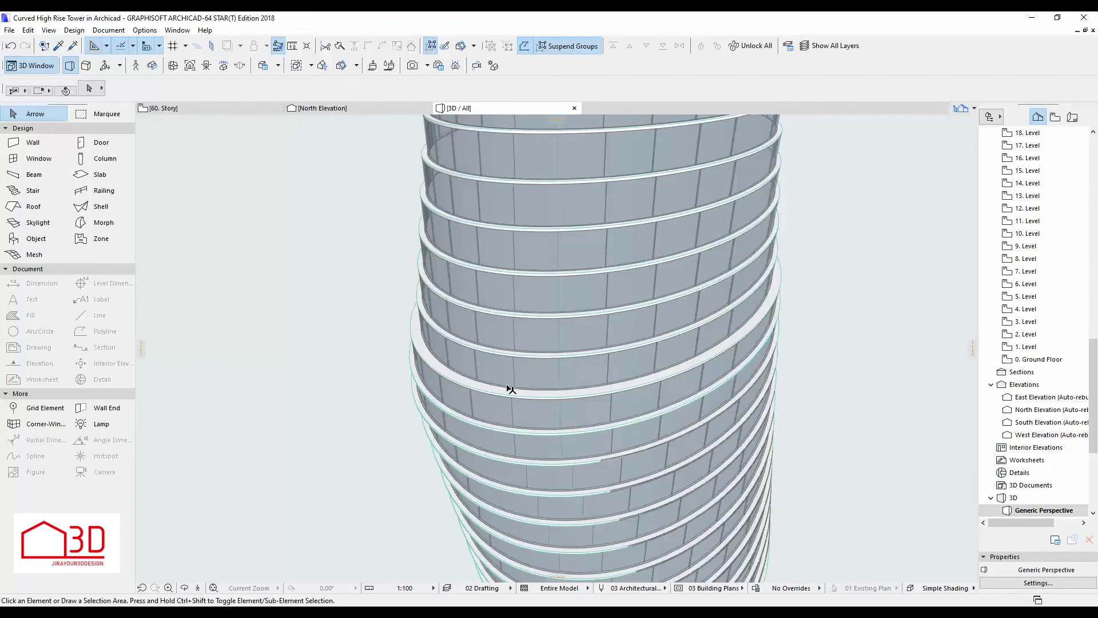
middle_click_drag(537, 428, 515, 418, "shift")
scroll(515, 417, "up", 5)
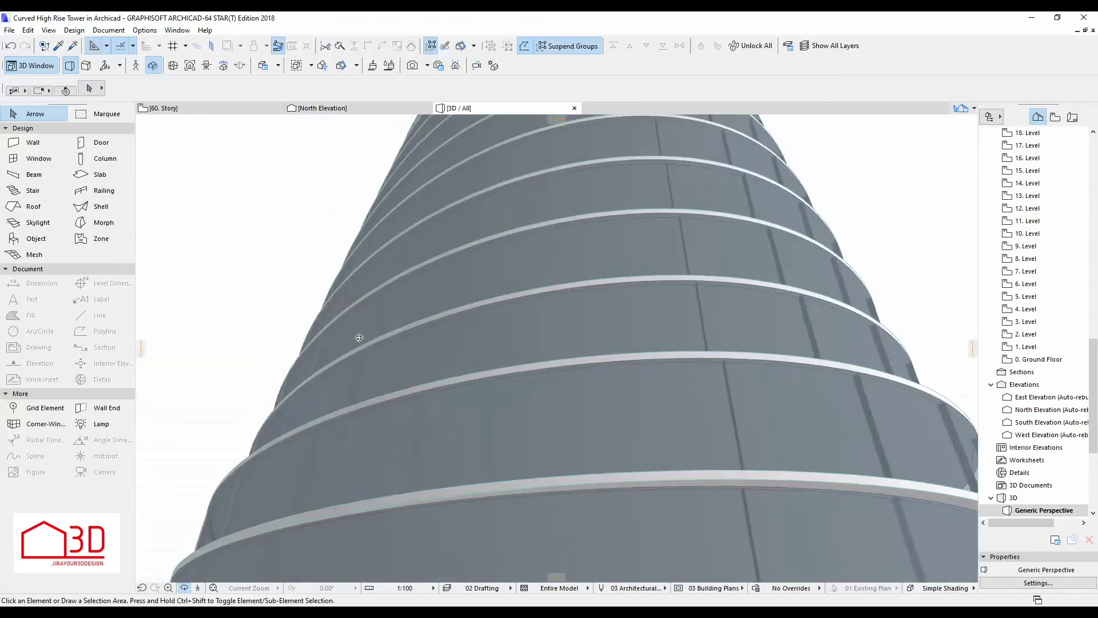
scroll(515, 418, "down", 3)
scroll(503, 412, "down", 3)
scroll(385, 400, "down", 5)
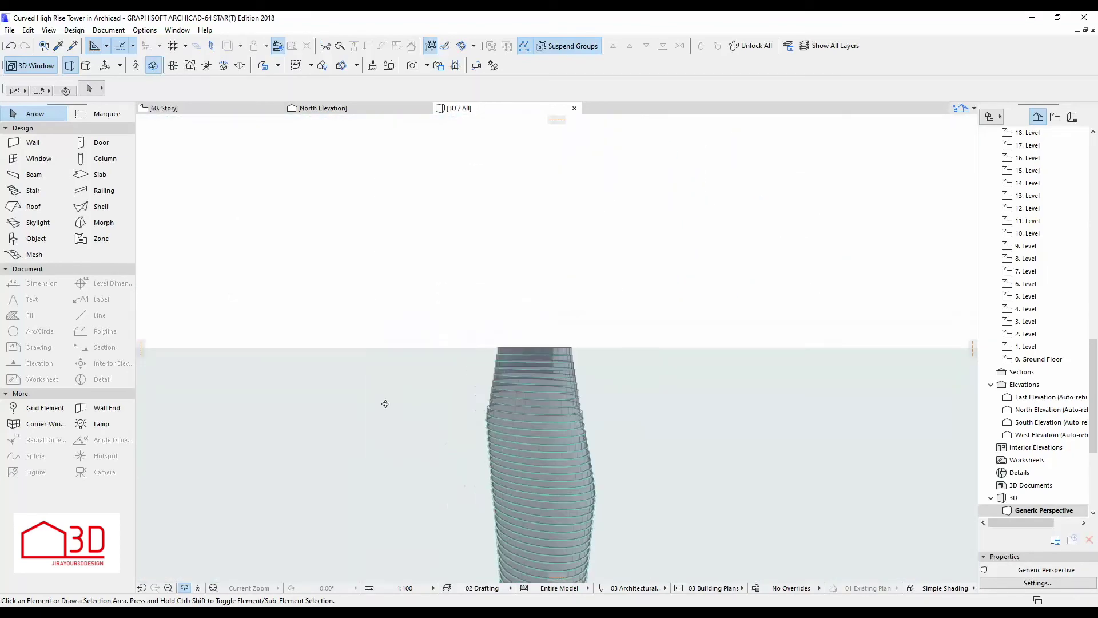
scroll(439, 361, "down", 2)
scroll(439, 361, "up", 3)
scroll(439, 362, "up", 2)
scroll(440, 321, "down", 4)
middle_click_drag(440, 320, 440, 308, "shift")
left_click(211, 108)
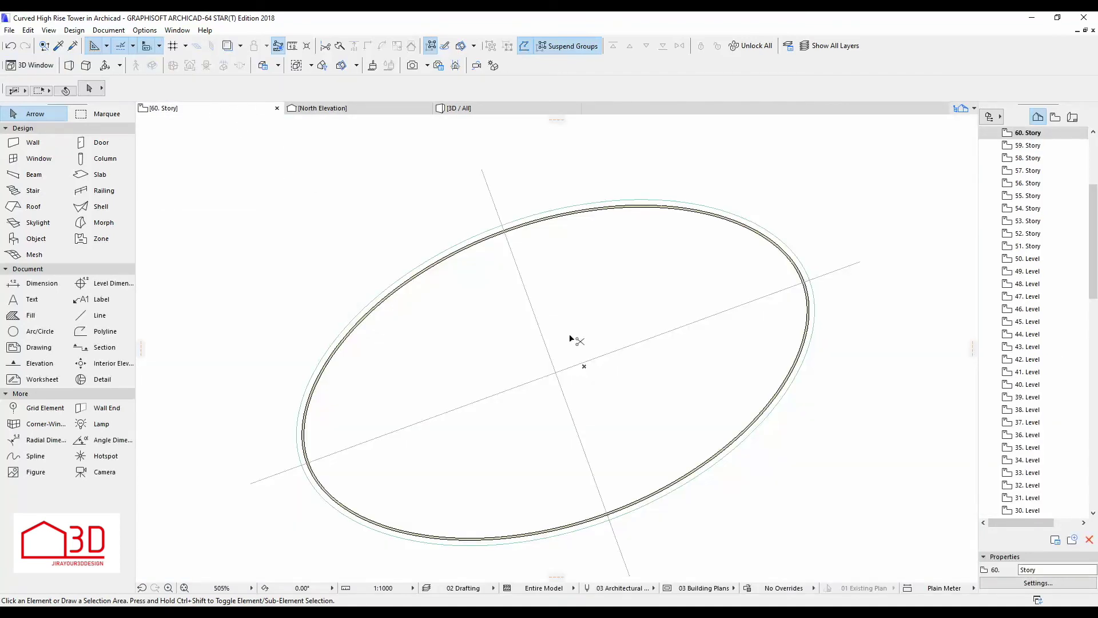
Copy the story's elements to 61. Story and rotate the ellipse there slightly about its axis end
scroll(769, 320, "down", 2)
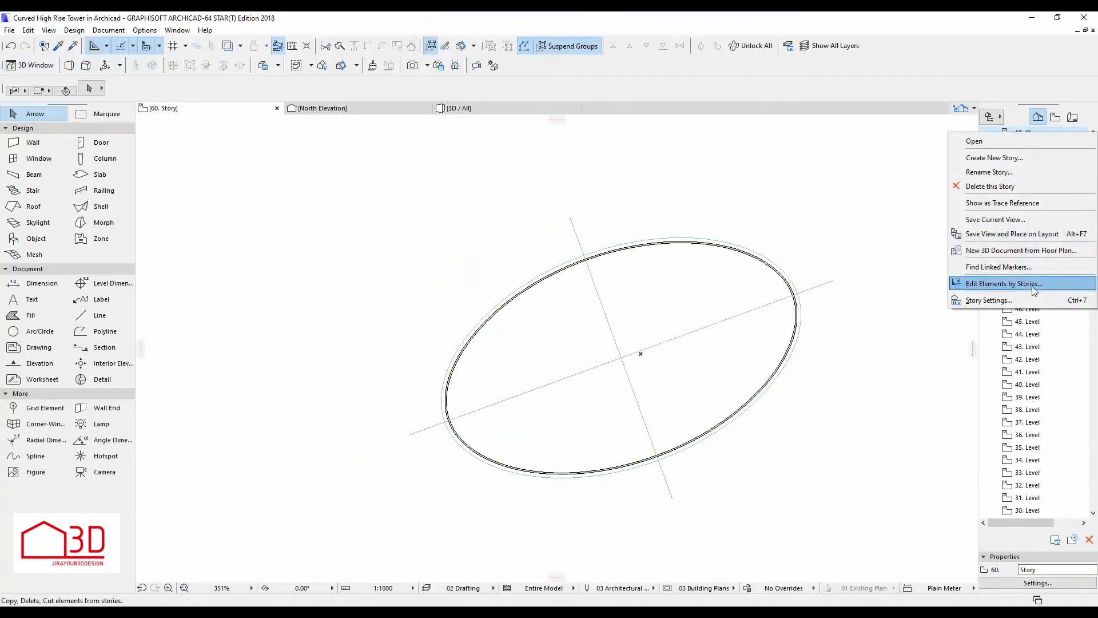
left_click(1004, 283)
left_click(565, 287)
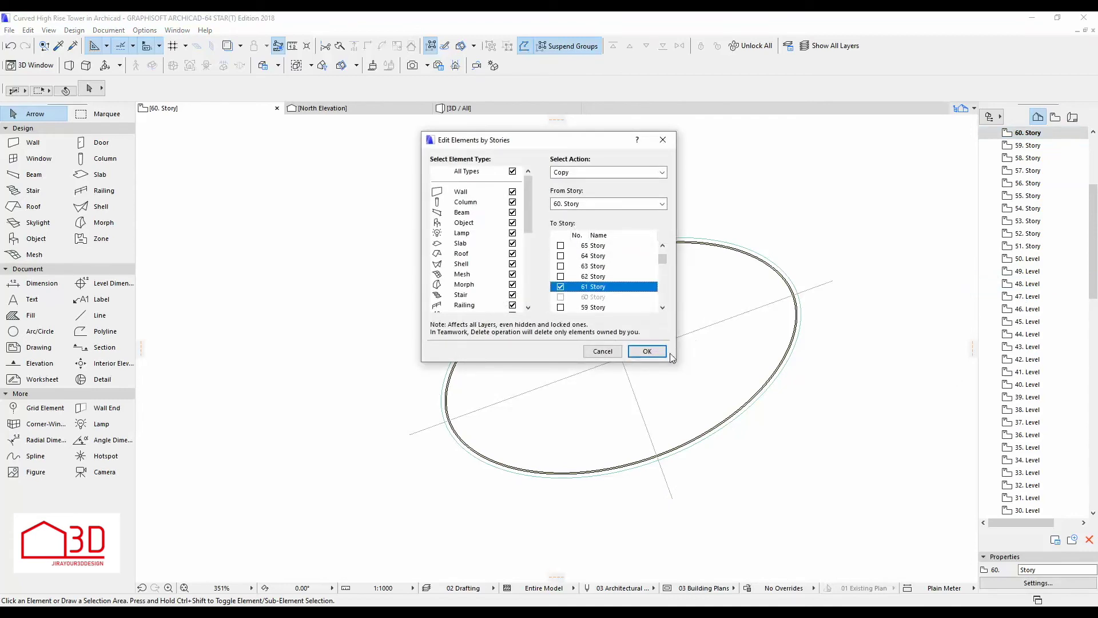
left_click(649, 351)
key("ctrl+a")
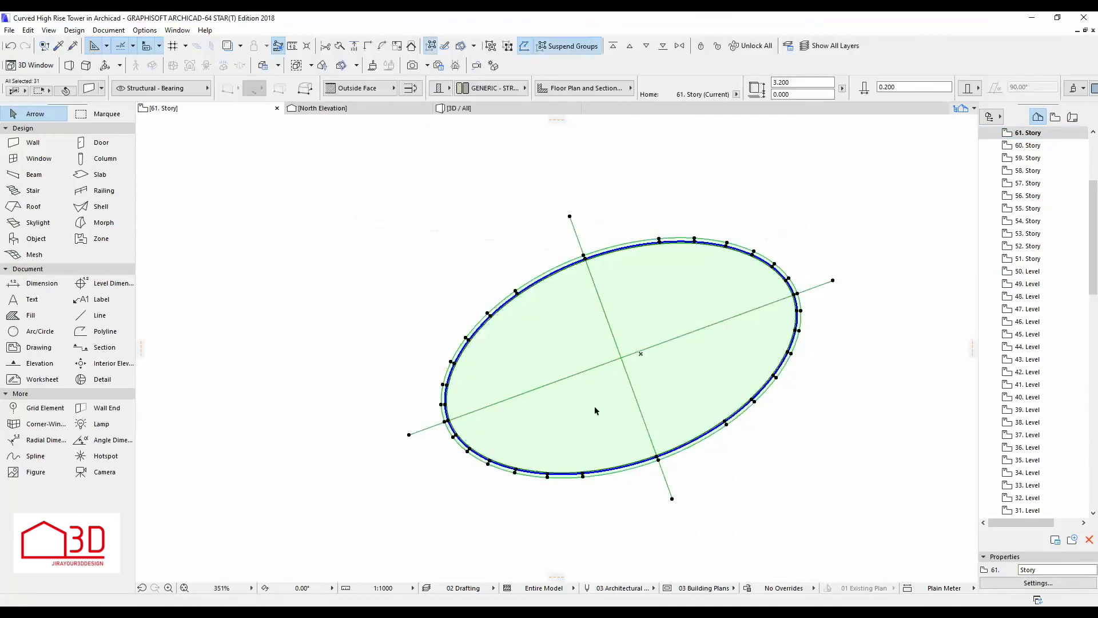
key("ctrl+e")
left_click(658, 457)
left_click(612, 329)
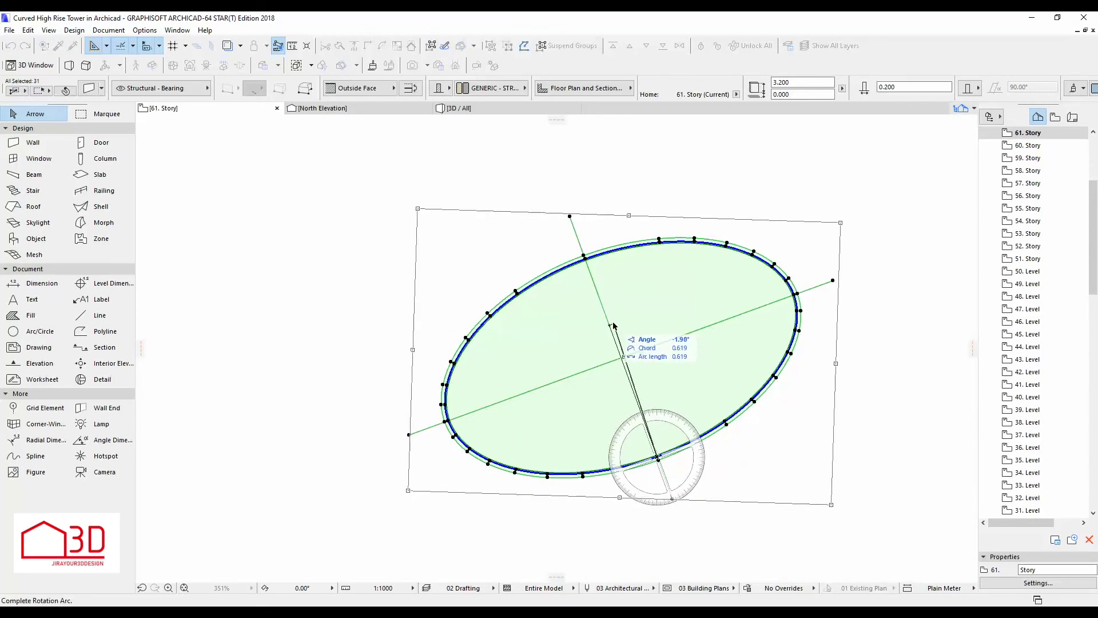
left_click(615, 326)
left_click(615, 323)
Paste the ellipse onto 62. Story and rotate it -2° about the lower axis point
scroll(1038, 171, "up", 1)
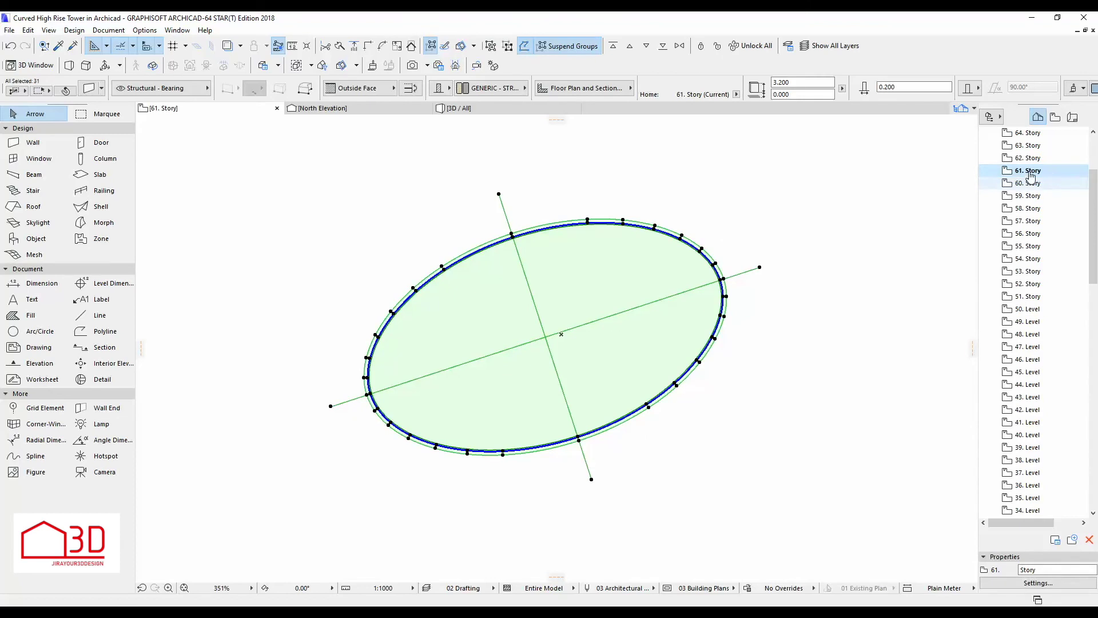
key("ctrl+v")
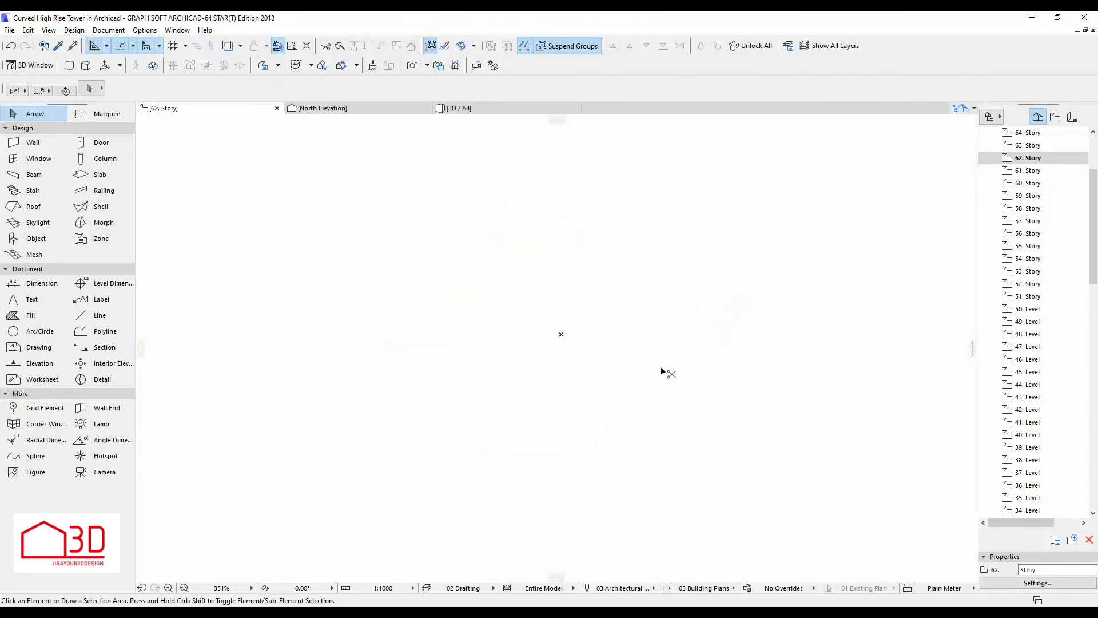
left_click(605, 378)
left_click_drag(292, 248, 788, 507)
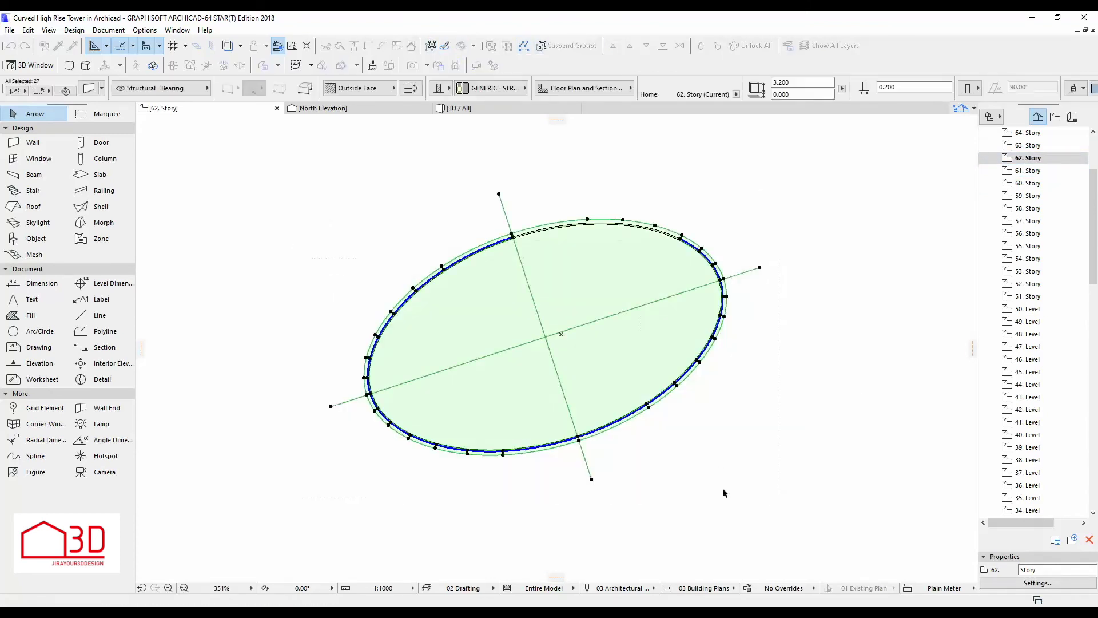
key("ctrl+a")
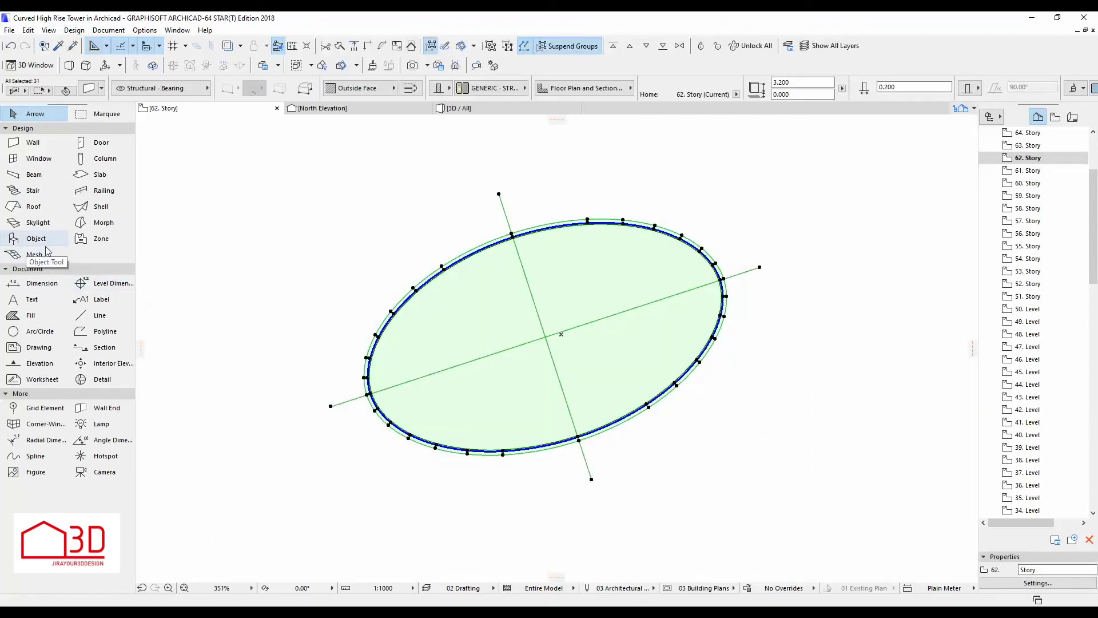
key("ctrl+e")
left_click(579, 438)
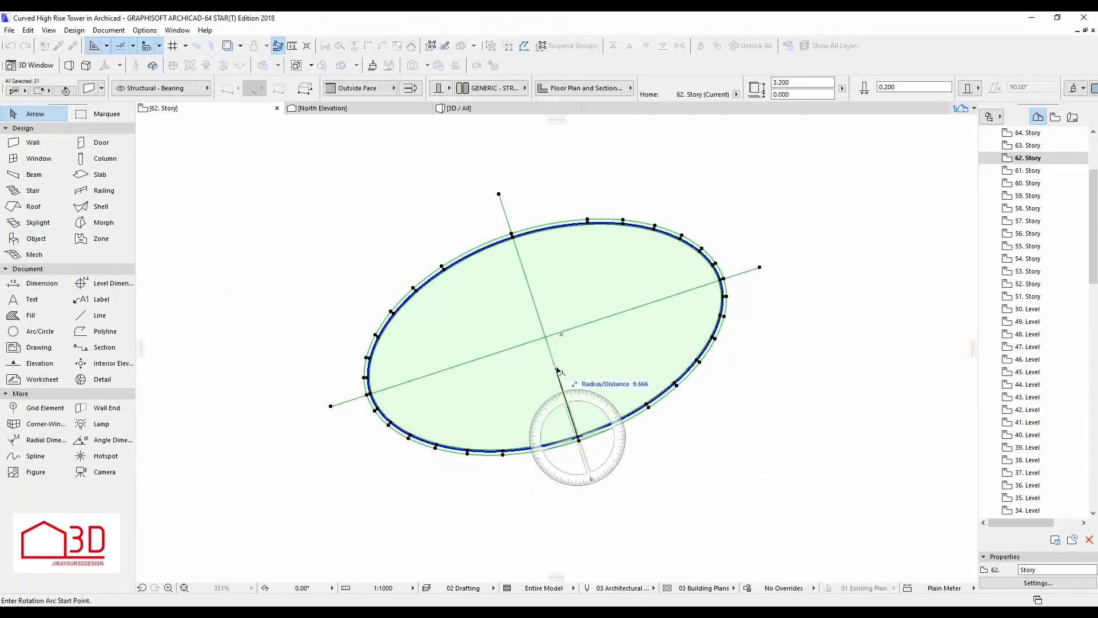
left_click(545, 339)
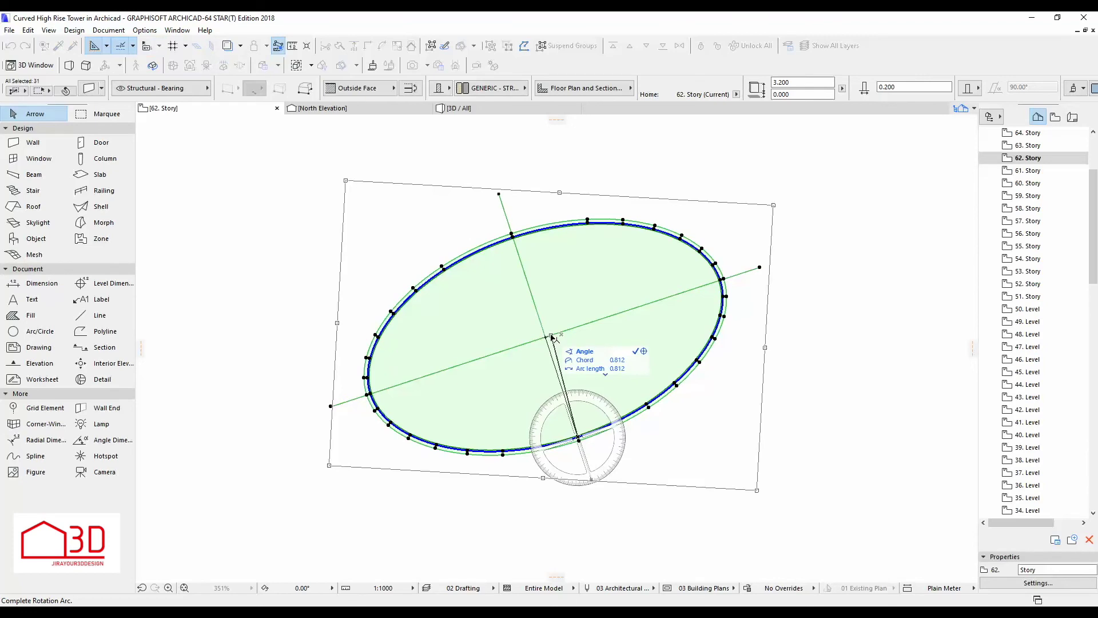
type("-2")
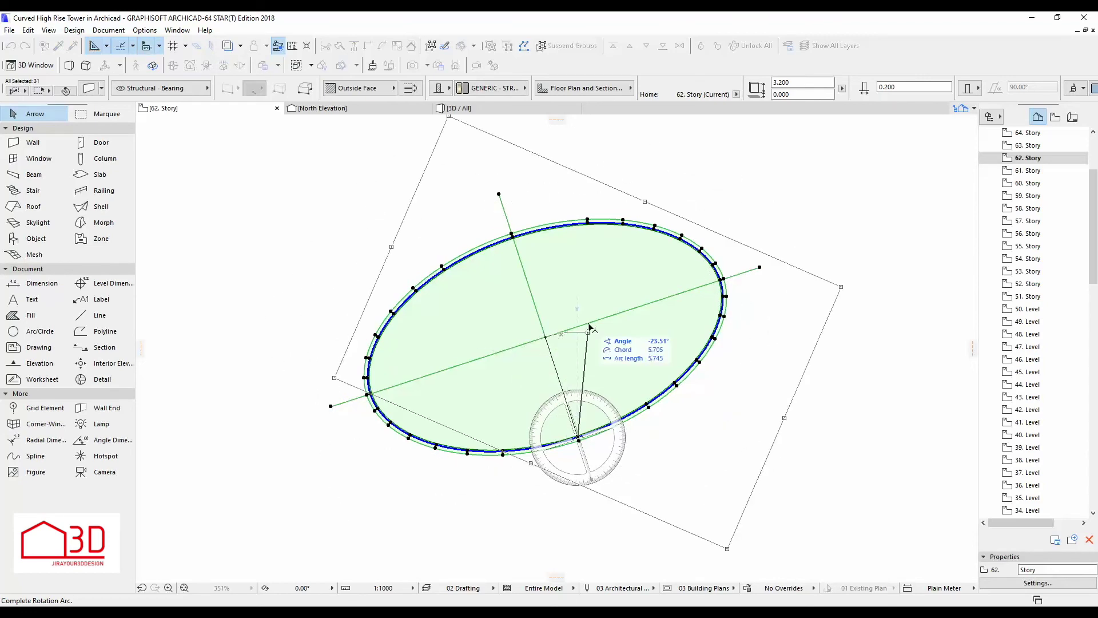
key("Return")
left_click(829, 184)
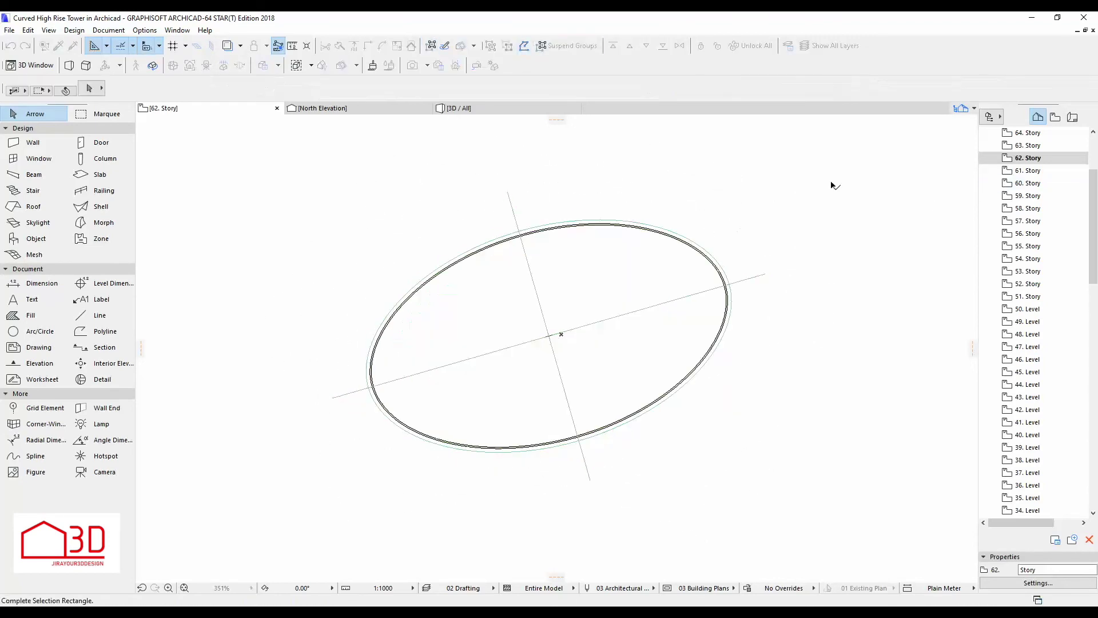
Check the twist in the 3D view, then return to the 62. Story floor plan
key("F3")
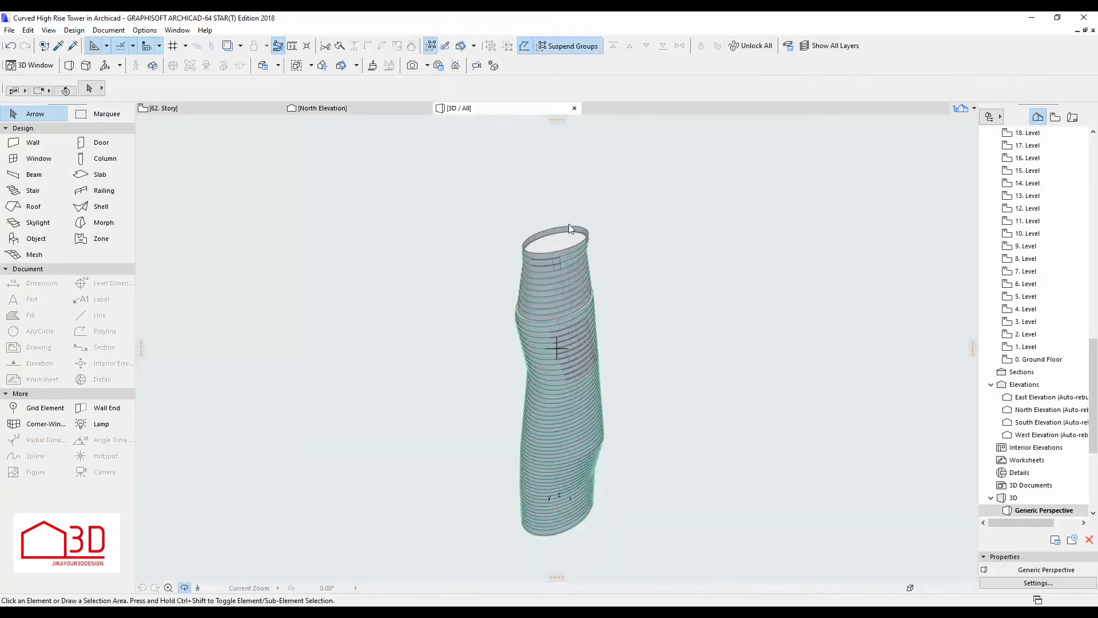
scroll(569, 228, "up", 3)
left_click(247, 108)
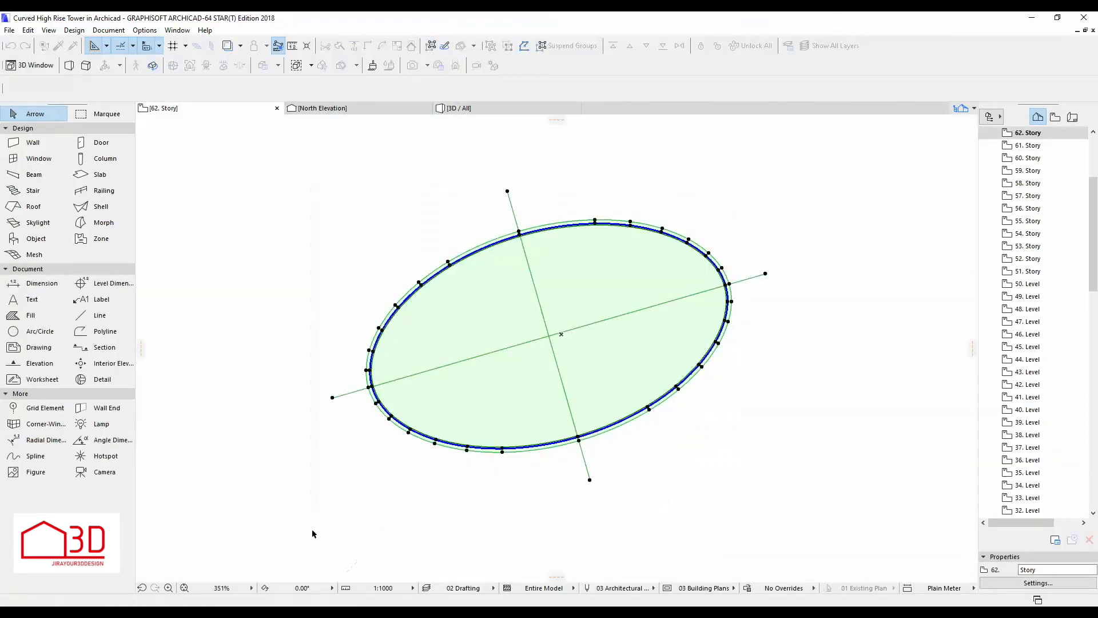
scroll(1048, 161, "up", 4)
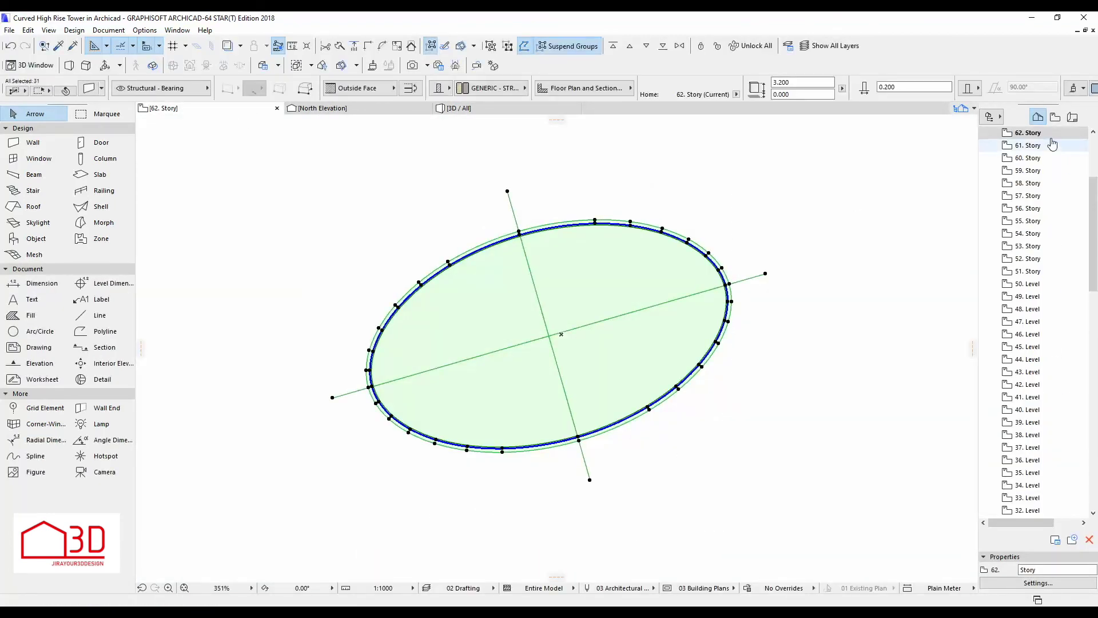
Paste the ellipse onto 63. Story, rotate it 2° about the lower axis point, then open 64. Story
double_click(1060, 170)
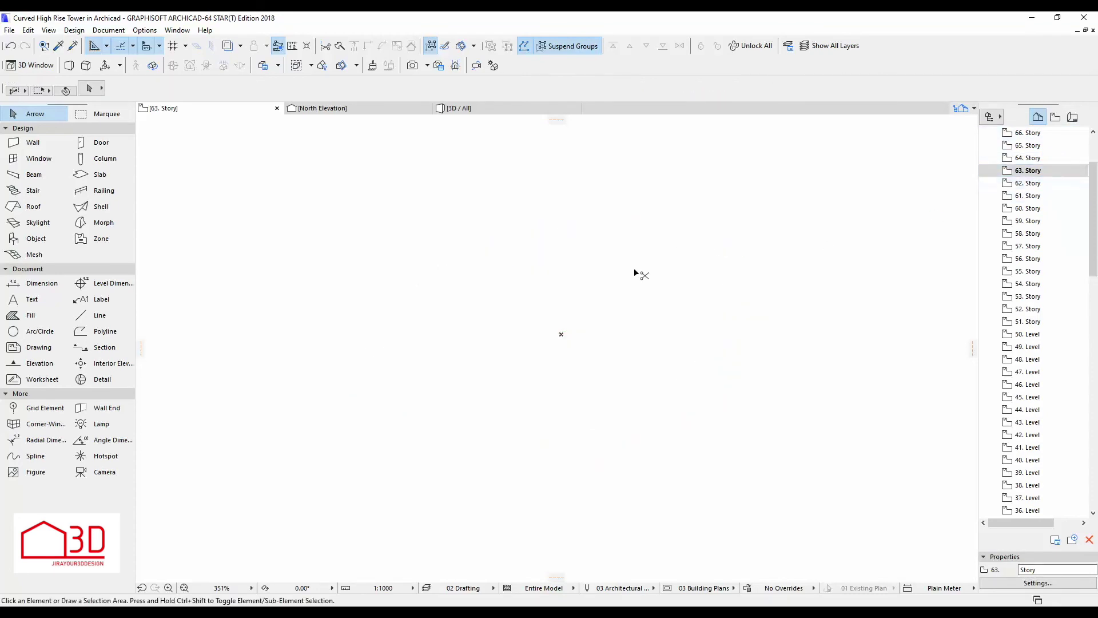
left_click(754, 349)
left_click_drag(792, 228, 348, 444)
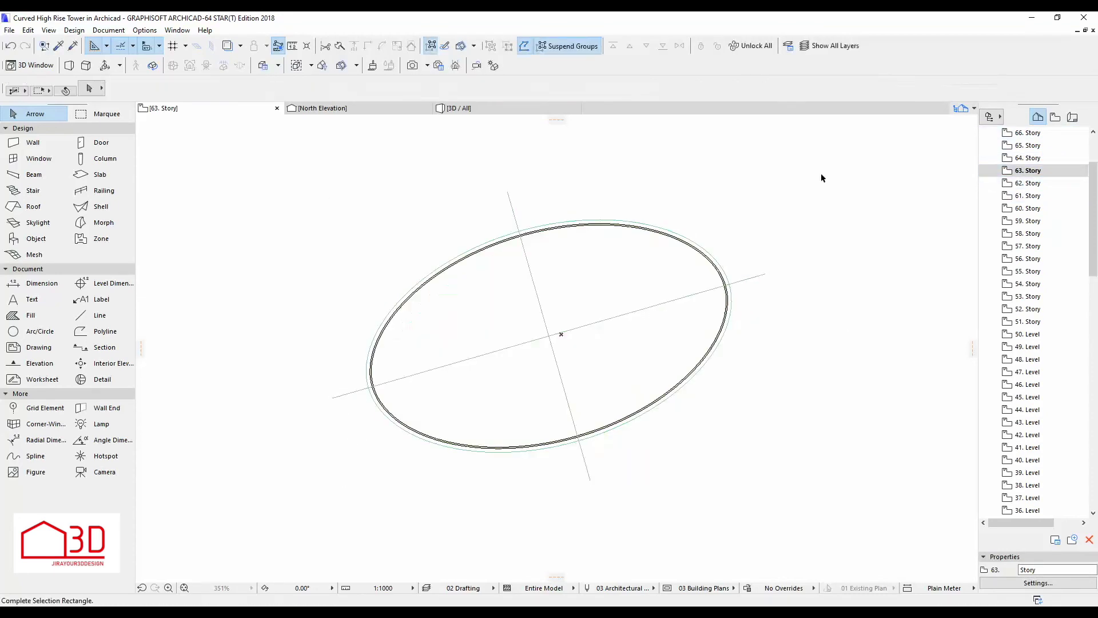
left_click_drag(858, 158, 310, 486)
key("ctrl+e")
left_click(578, 441)
left_click(550, 337)
type("2")
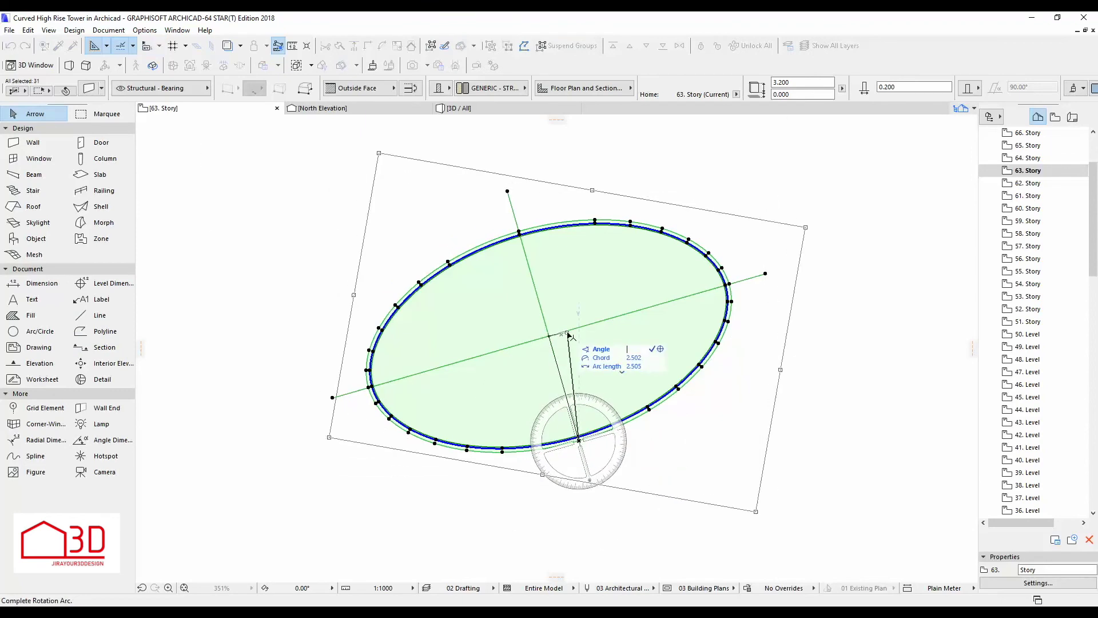
left_click(567, 332)
key("Escape")
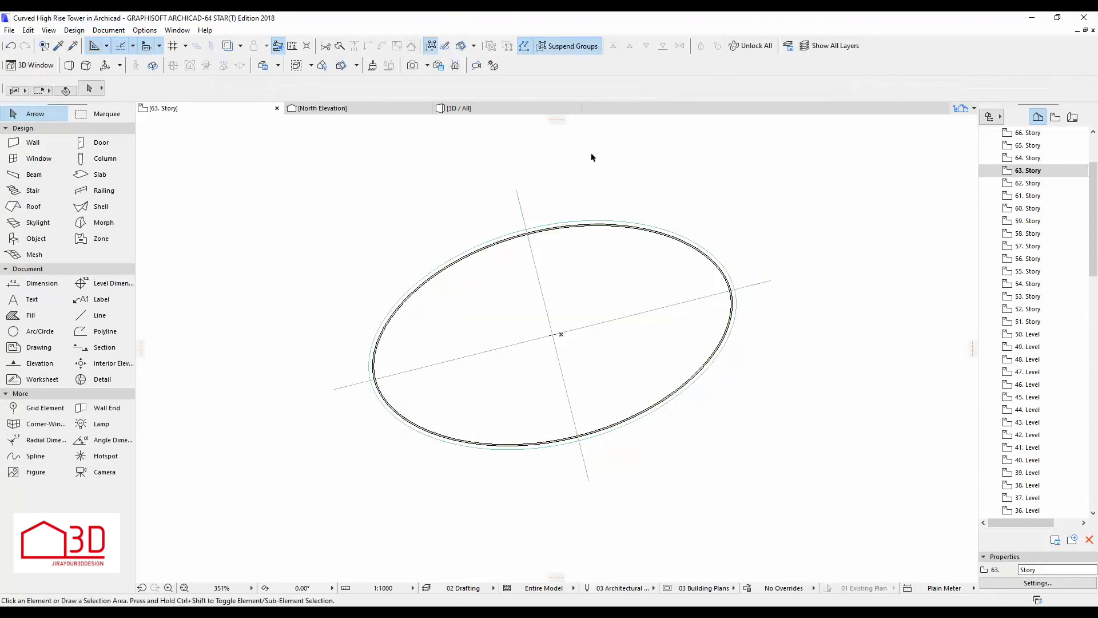
mouse_move(839, 171)
left_mouse_down()
mouse_move(321, 456)
mouse_move(296, 507)
left_mouse_up()
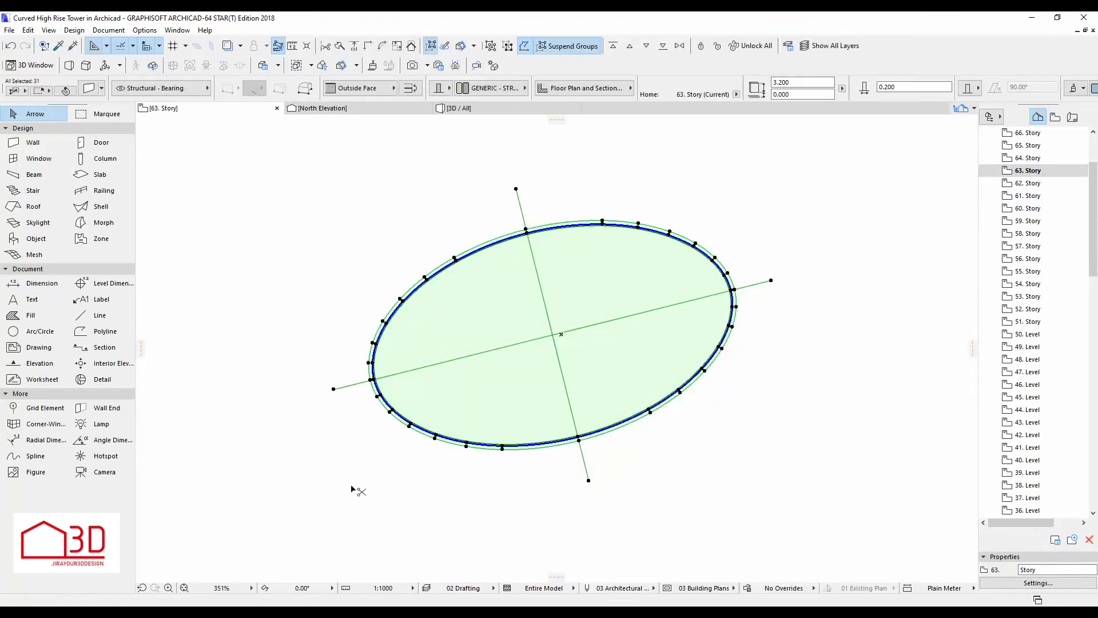
double_click(1032, 158)
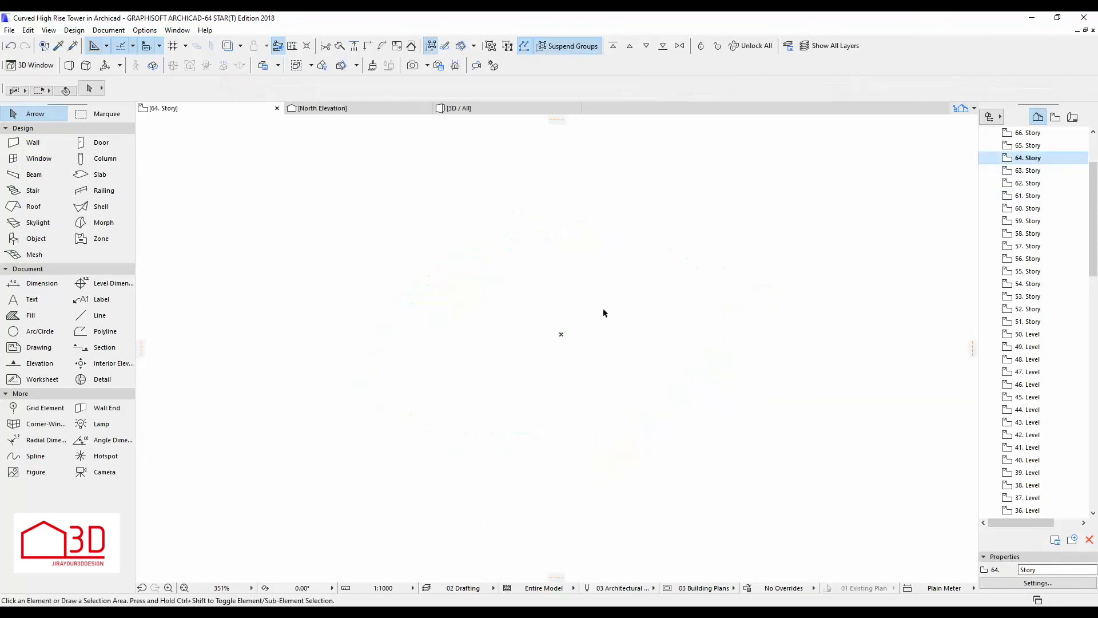
Paste the ellipse onto 64. Story and rotate it 2°, then undo that rotation
key("ctrl+v")
left_click(841, 267)
left_click_drag(846, 188, 296, 515)
key("ctrl+e")
left_click(578, 439)
left_click(552, 335)
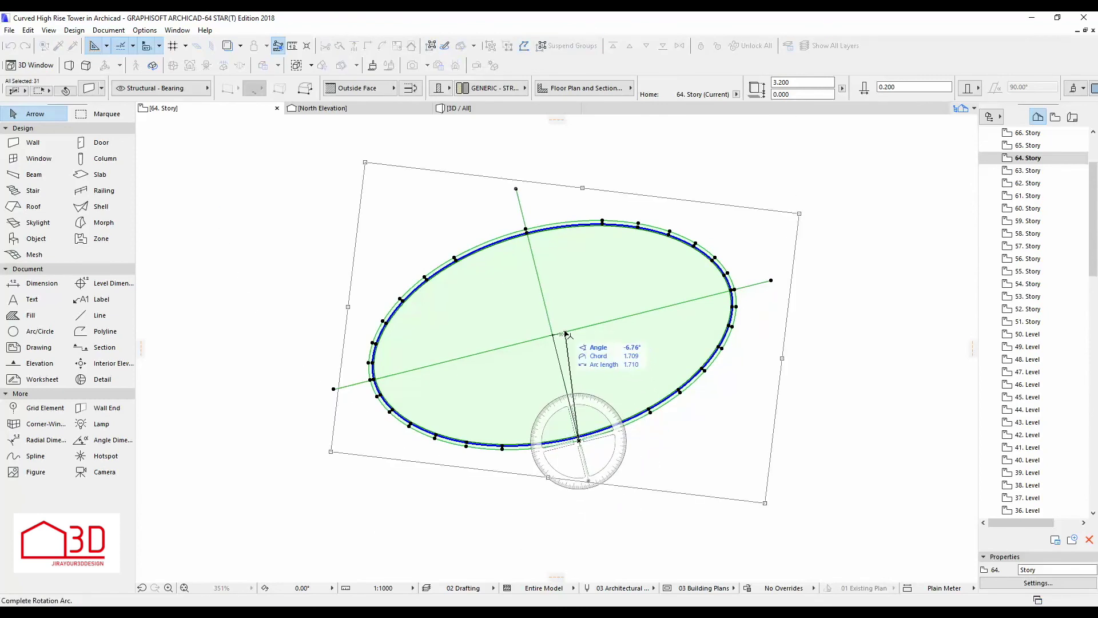
key("Return")
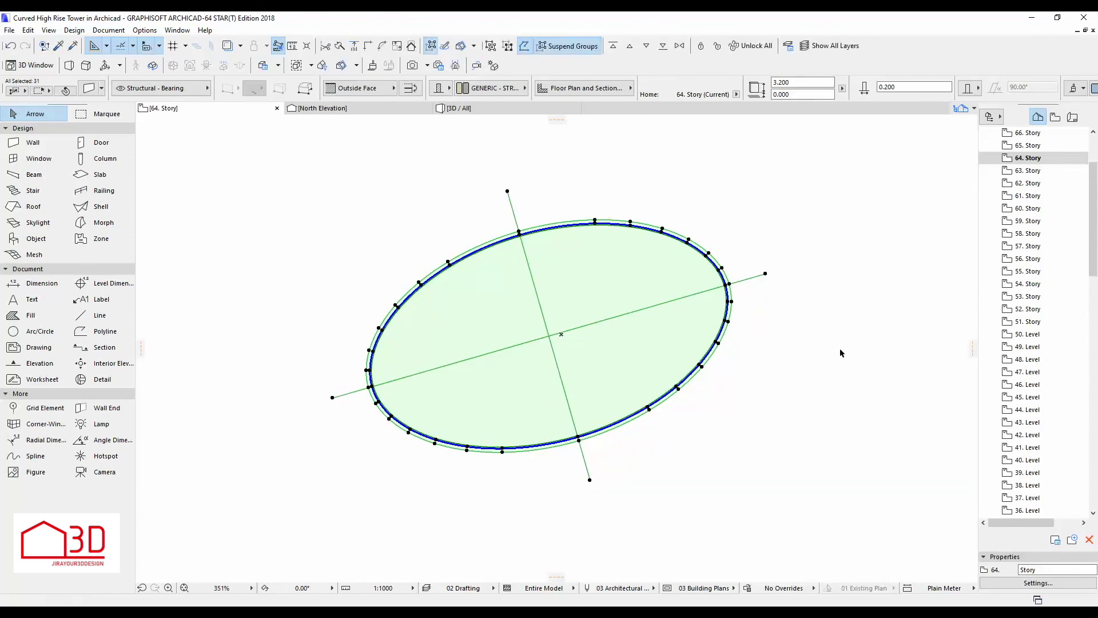
key("ctrl+z")
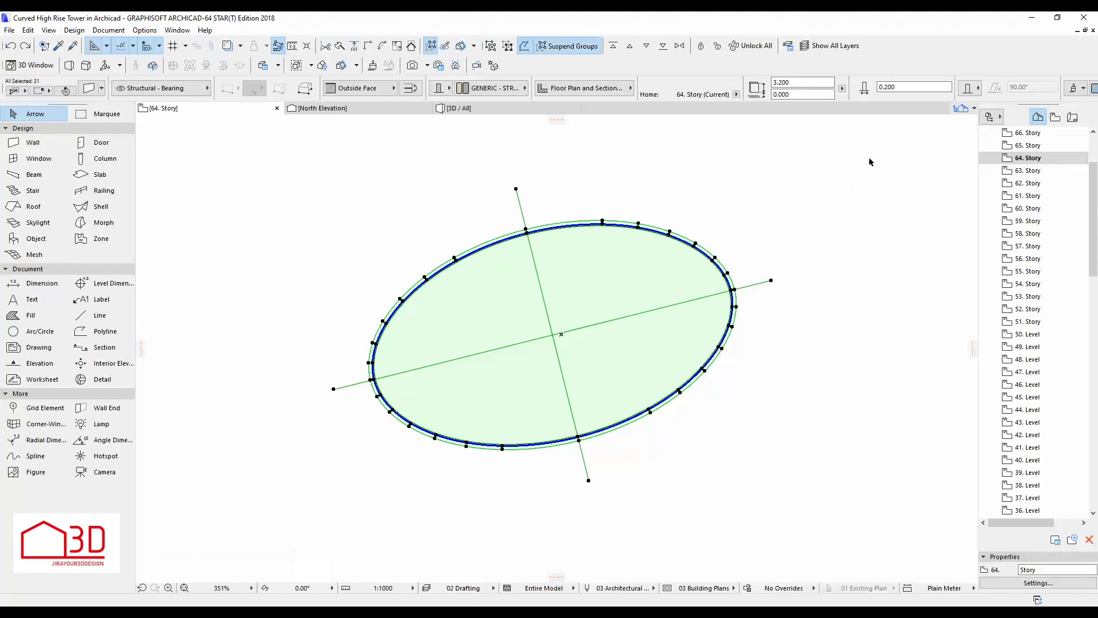
Reselect everything on 64. Story and rotate the ellipse slightly about its bottom point
left_click(841, 169)
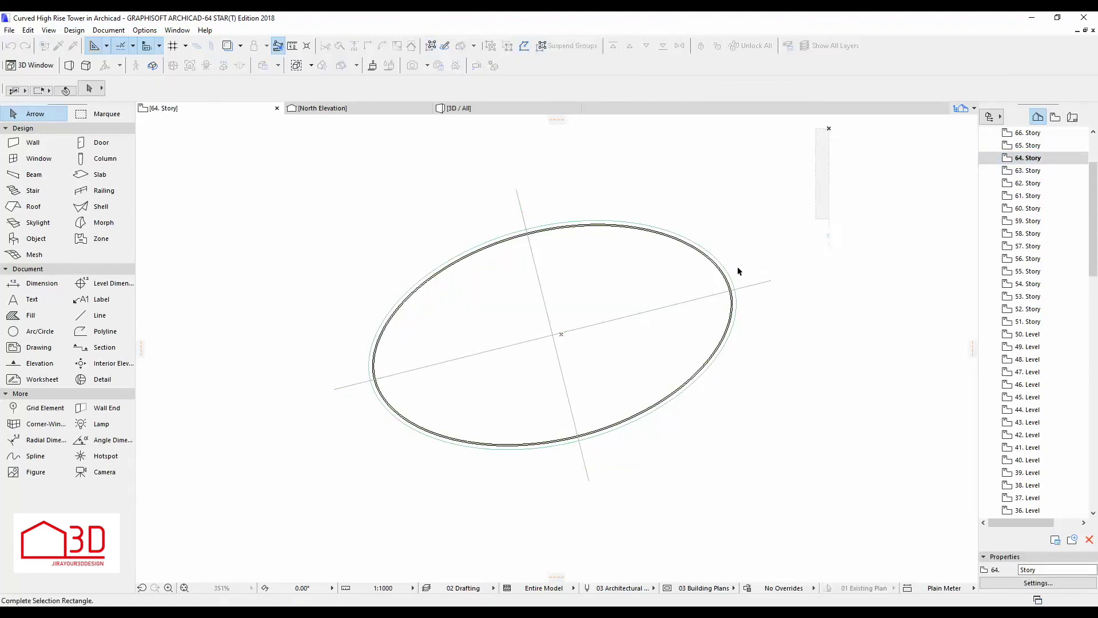
key("ctrl+a")
key("ctrl+e")
left_click(578, 440)
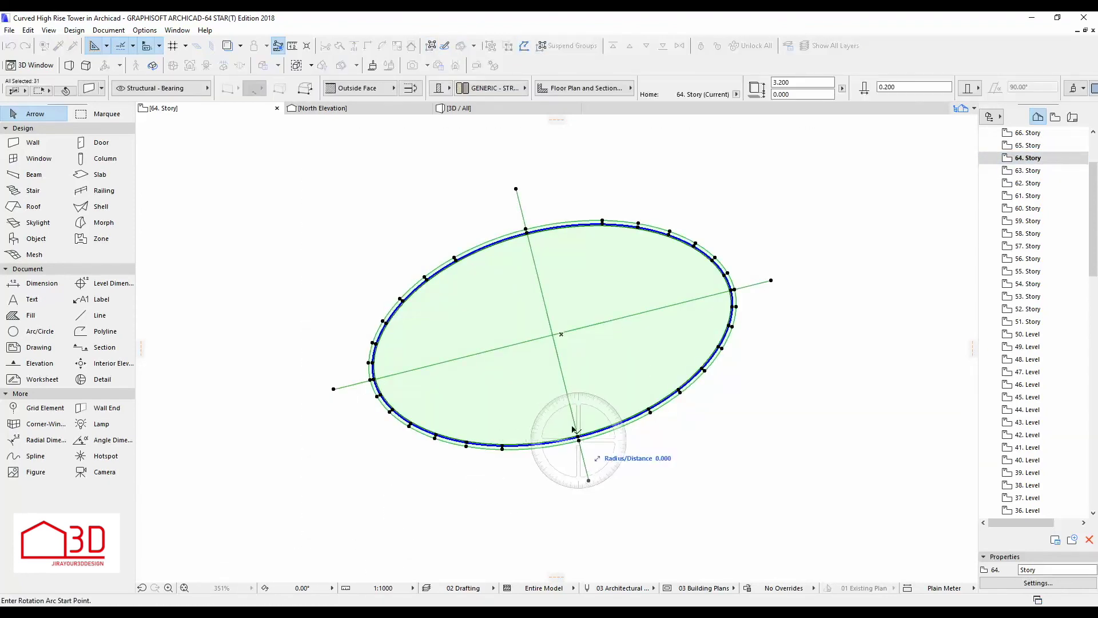
left_click(552, 336)
left_click(558, 334)
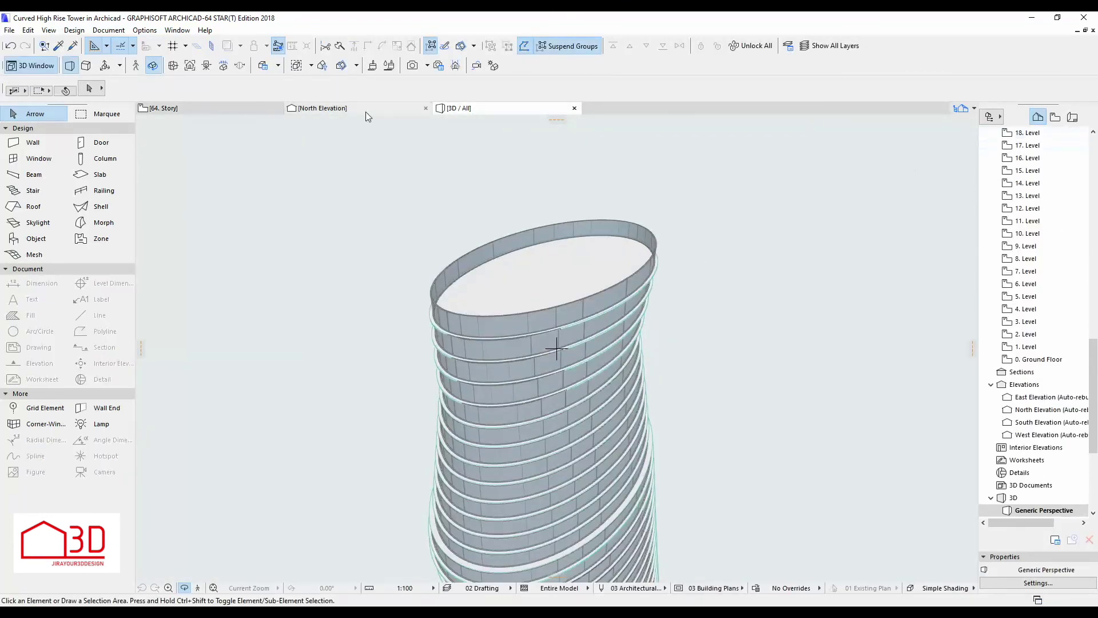
key("ctrl+a")
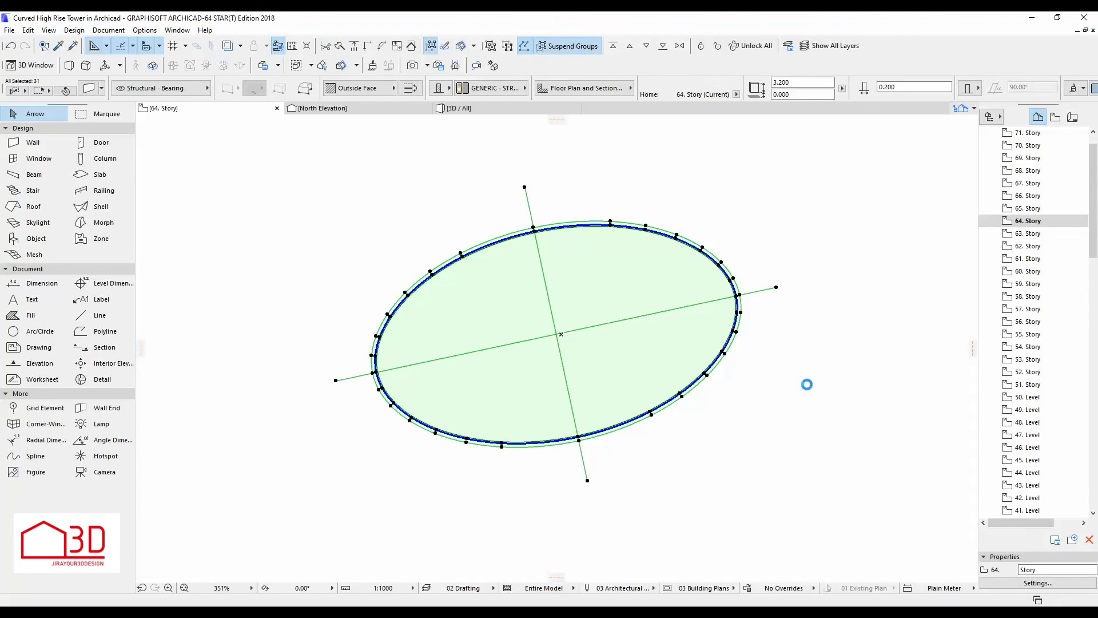
On 65. Story, rotate the ellipse and its axes slightly about the lower edge
double_click(1042, 209)
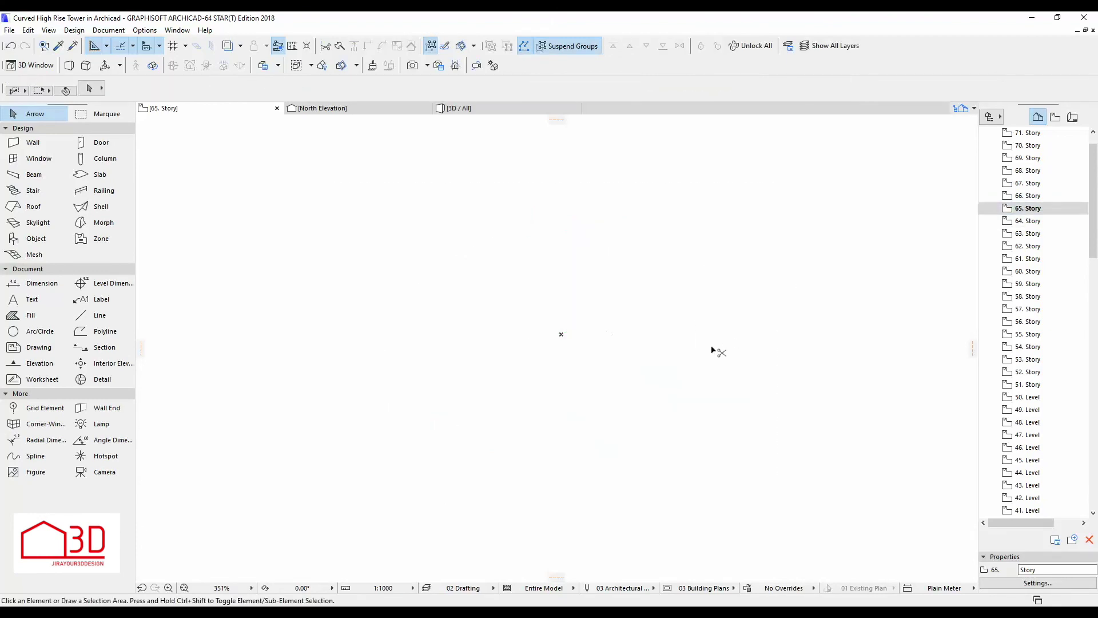
left_click_drag(863, 176, 252, 559)
key("ctrl+e")
left_click(578, 439)
left_click(557, 334)
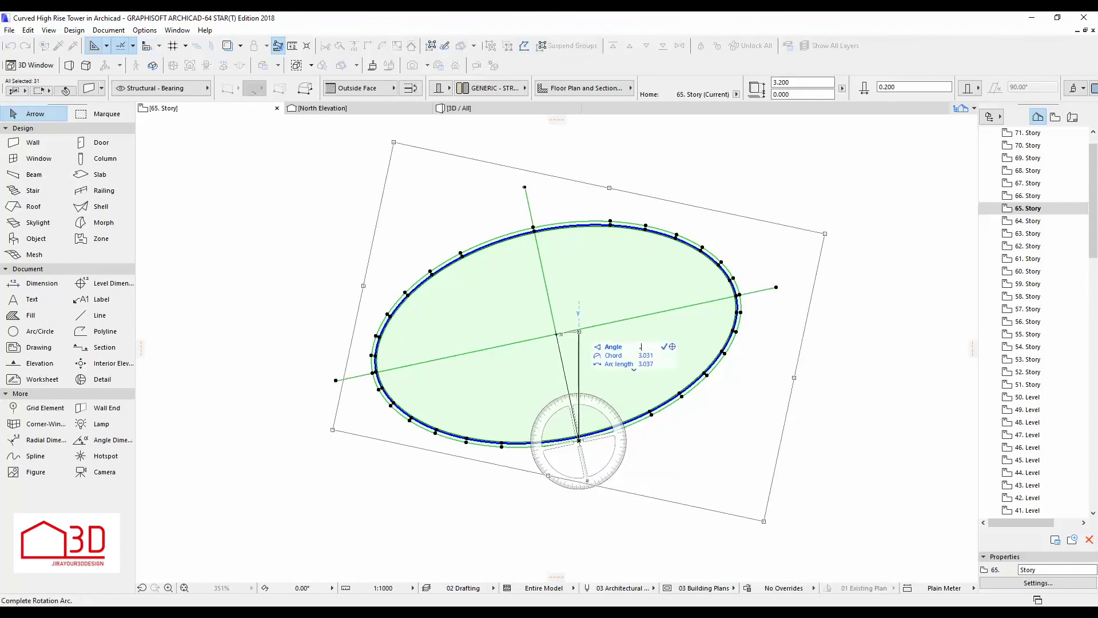
left_click(561, 334)
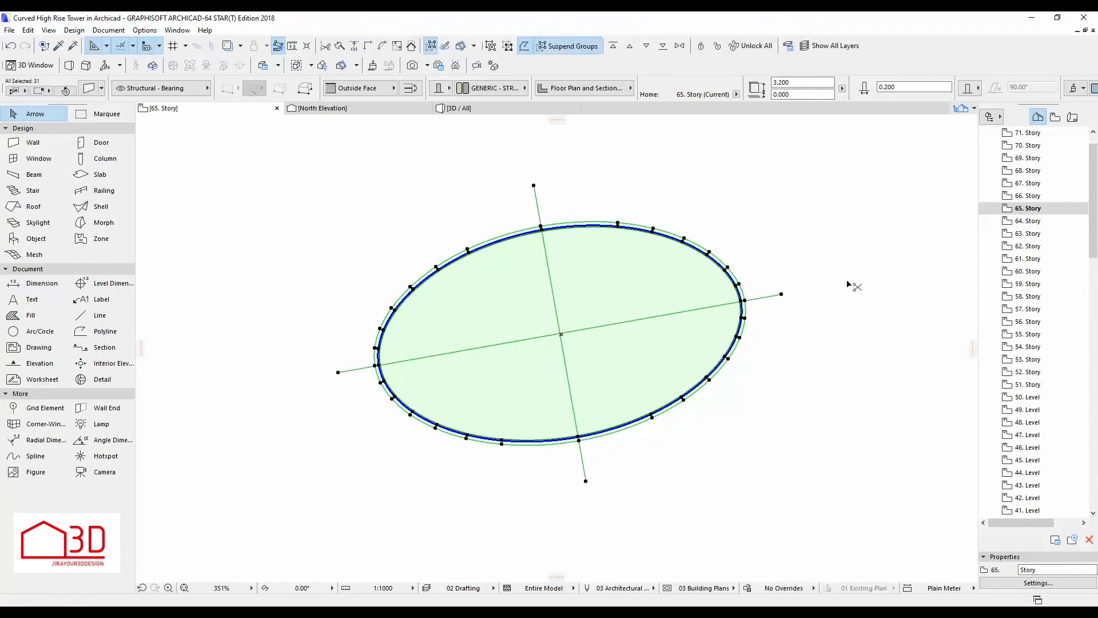
Paste the ellipse onto 66. Story and rotate it slightly about the bottom axis point
double_click(1028, 196)
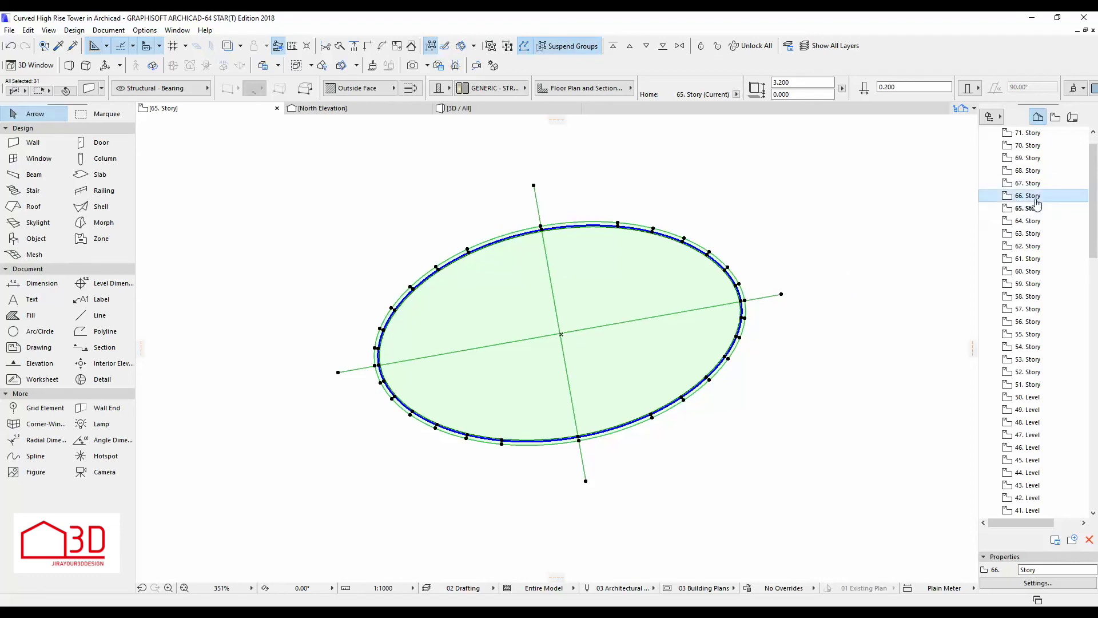
key("ctrl+v")
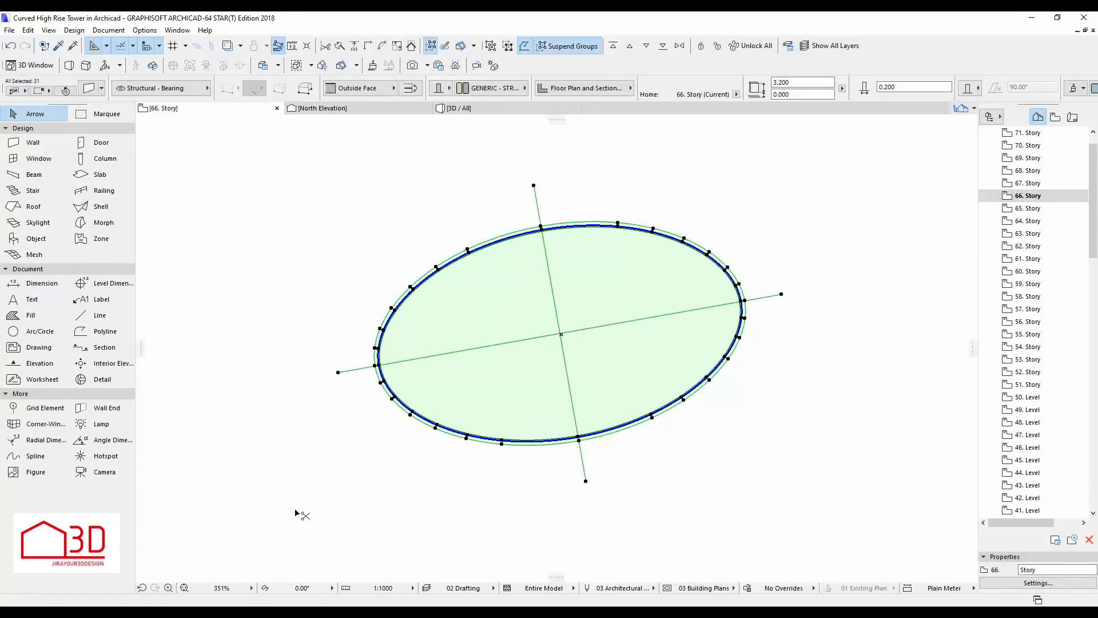
key("ctrl+e")
left_click(579, 441)
left_click(559, 322)
key("Return")
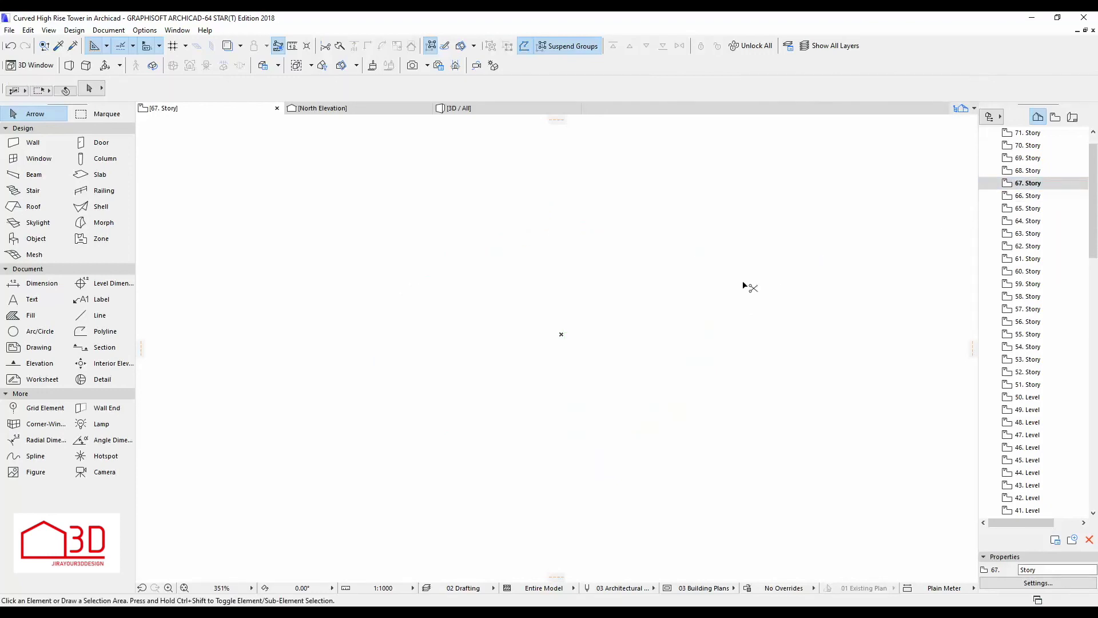
Paste the ellipse onto 67. Story and rotate it slightly about its bottom point
key("ctrl+v")
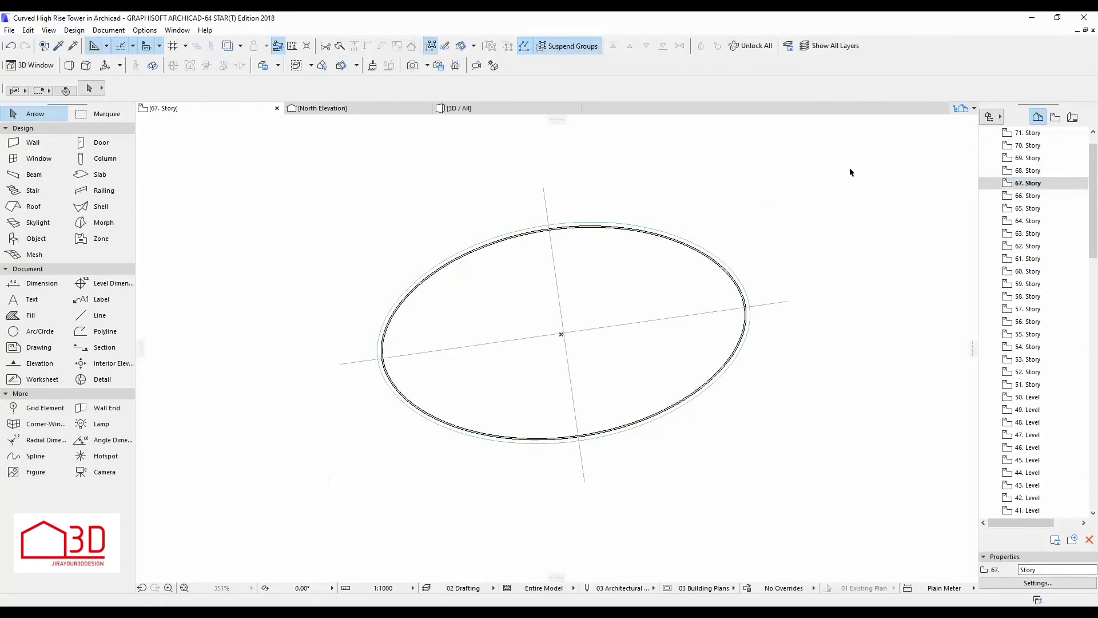
left_click(889, 153)
left_click(243, 525)
key("ctrl+e")
left_click(578, 440)
left_click(579, 332)
left_click(565, 340)
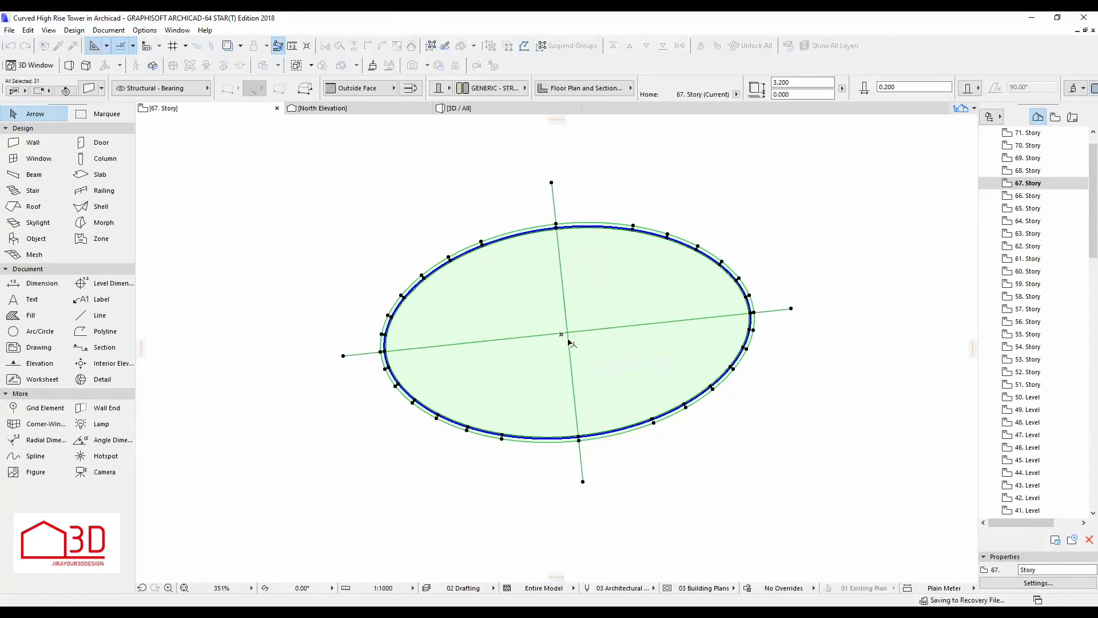
Paste the ellipse onto 68. Story and rotate it slightly clockwise about its bottom point
double_click(1033, 171)
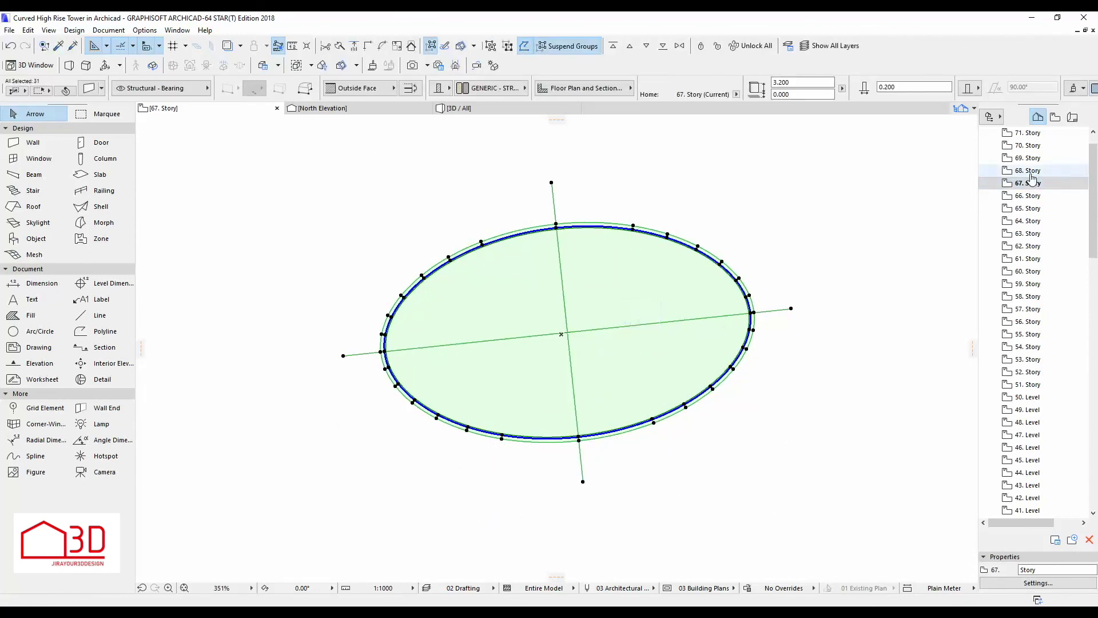
key("ctrl+v")
left_click(853, 262)
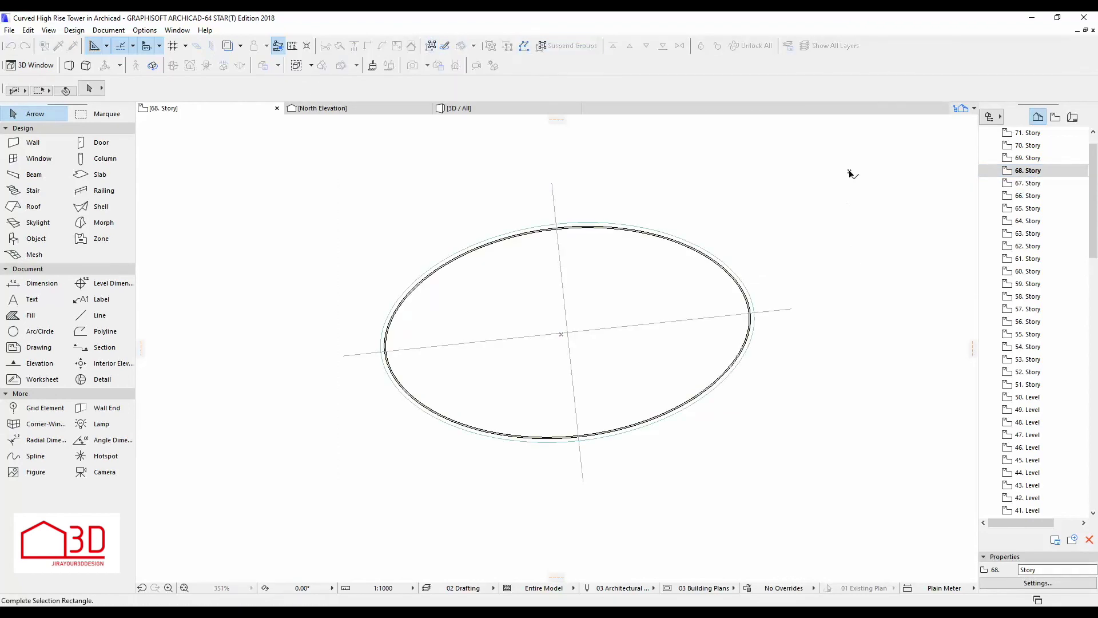
key("ctrl+a")
key("ctrl+e")
left_click(581, 441)
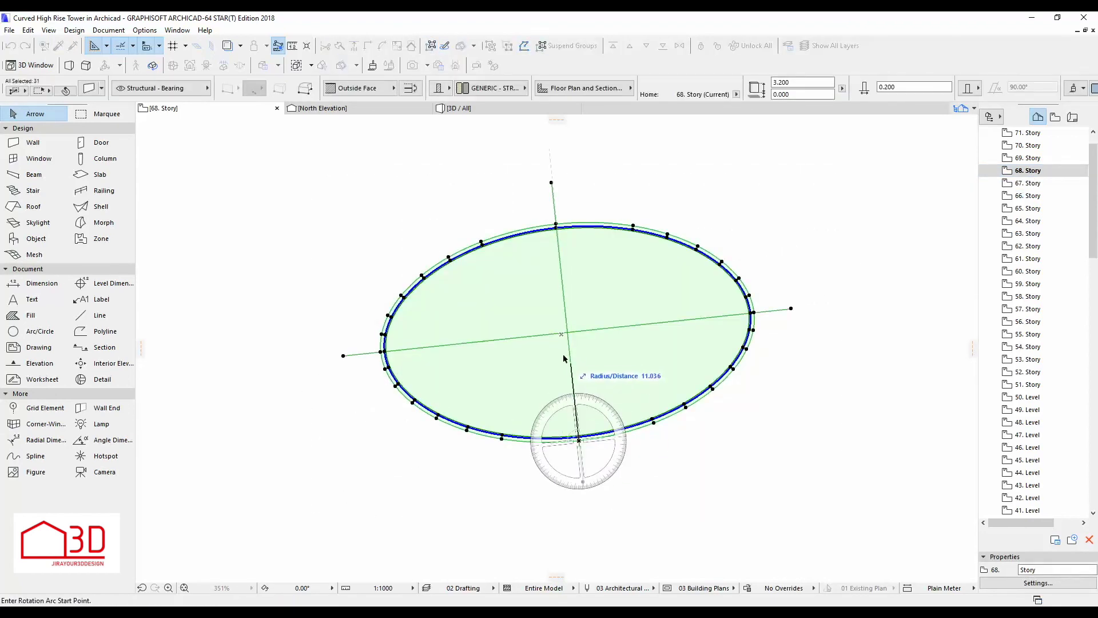
left_click(570, 351)
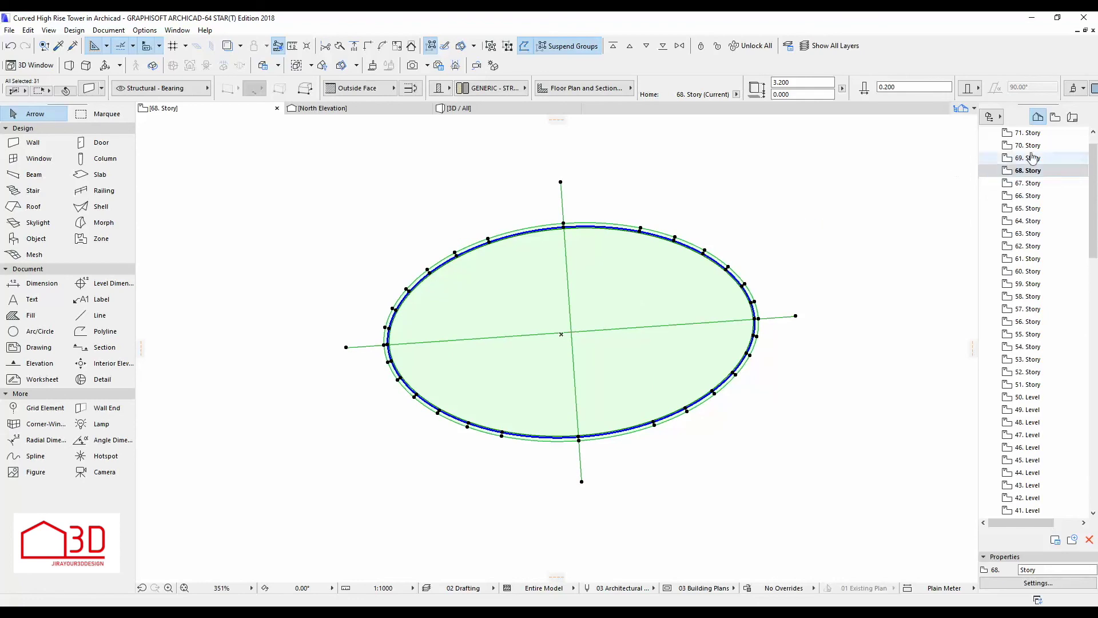
Paste the ellipse onto 69. Story and rotate it slightly about its bottom point
double_click(1008, 160)
key("ctrl+v")
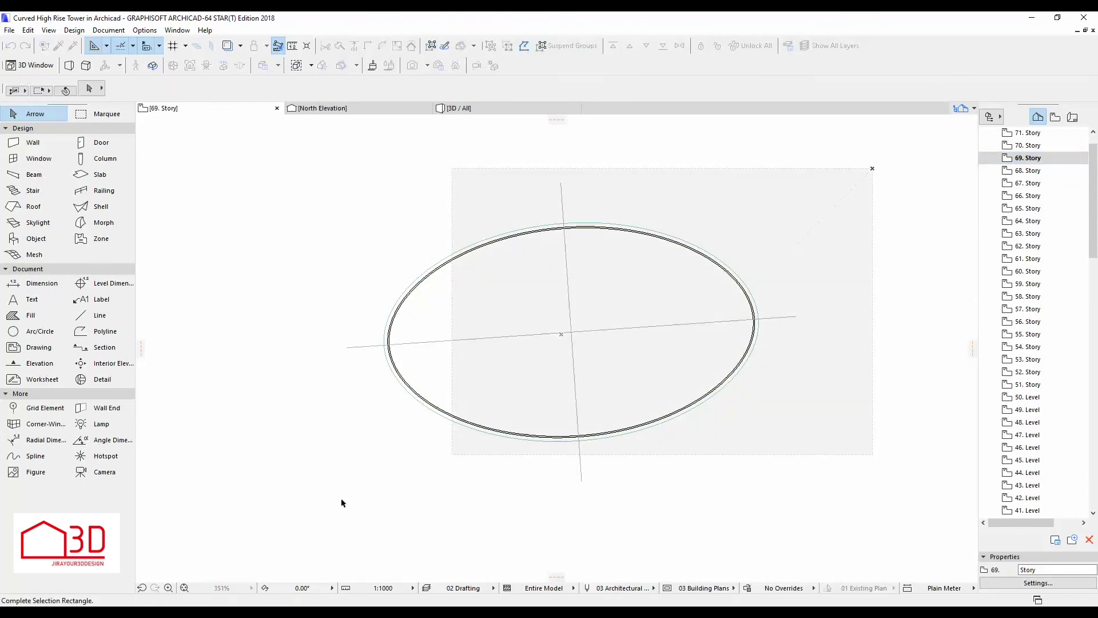
left_click(343, 503)
key("ctrl+a")
key("ctrl+e")
left_click(579, 441)
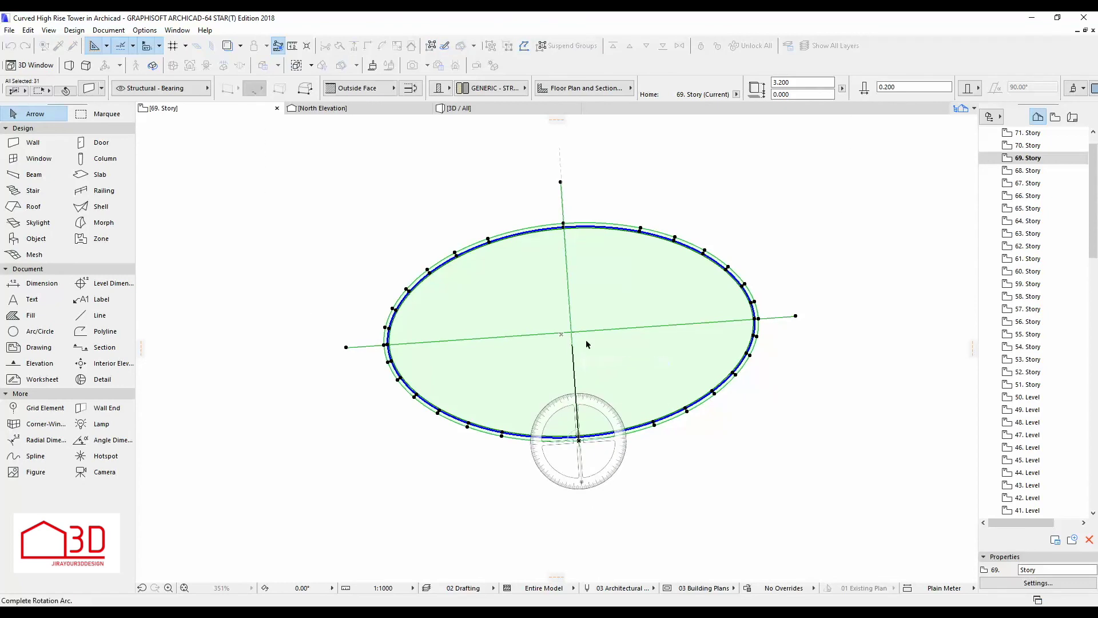
left_click(571, 347)
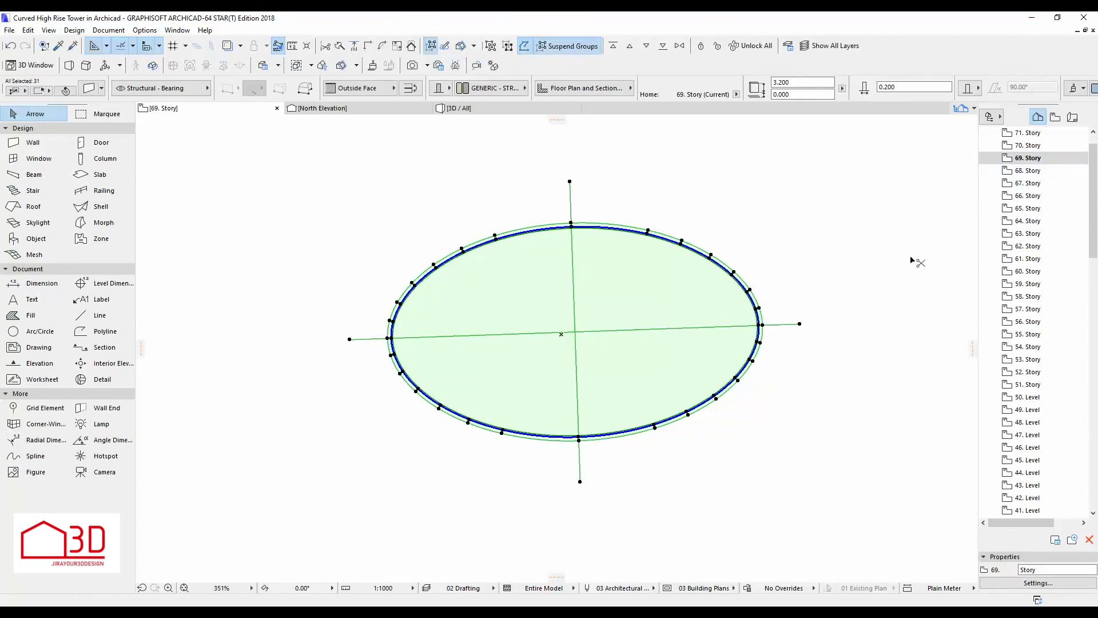